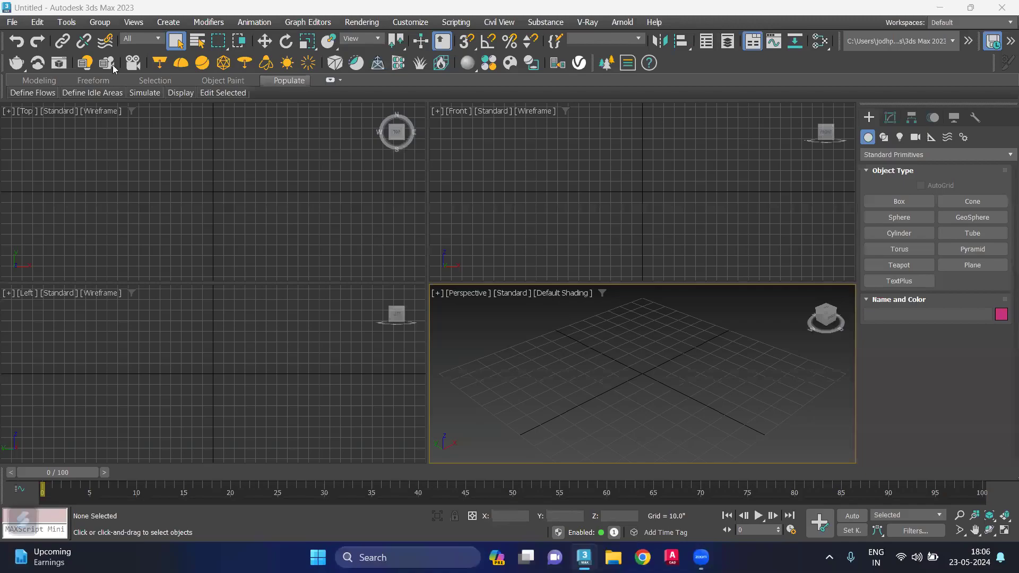
- Open the JSK.max scene from the Desktop's New folder
{"action": "left_click", "coordinate": [10, 22]}
{"action": "mouse_move", "coordinate": [48, 84]}
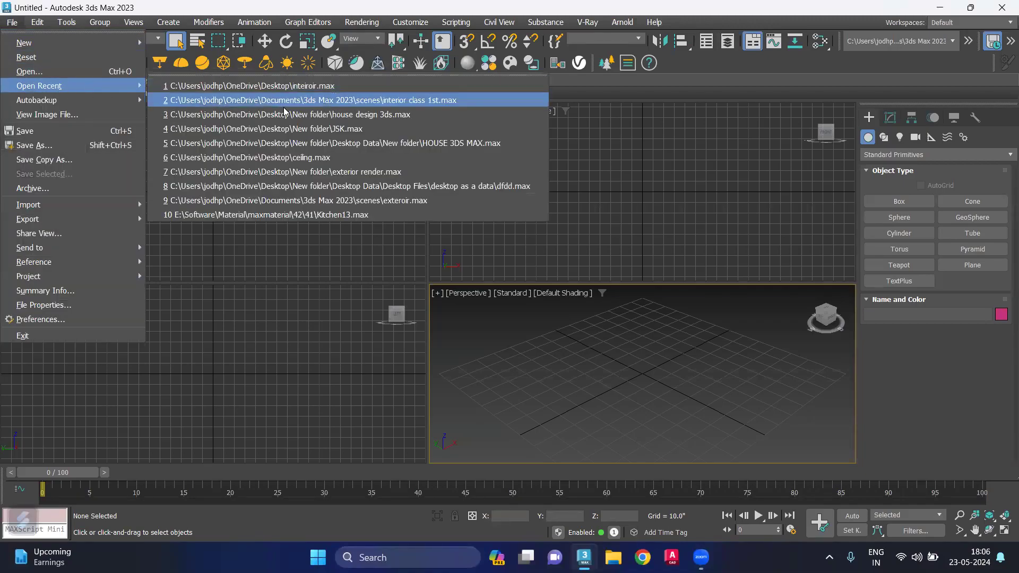
{"action": "left_click", "coordinate": [77, 73]}
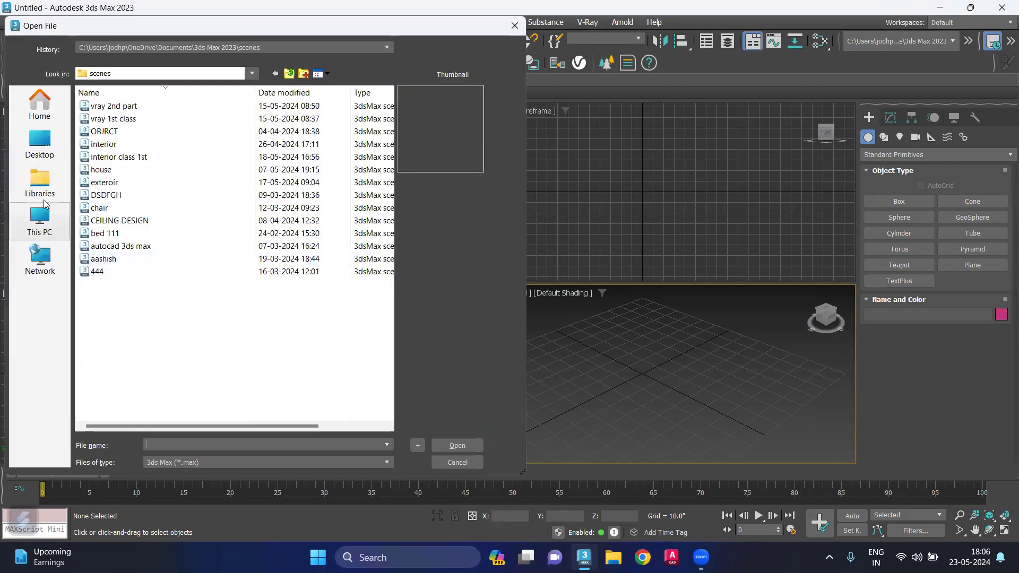
{"action": "left_click", "coordinate": [40, 142]}
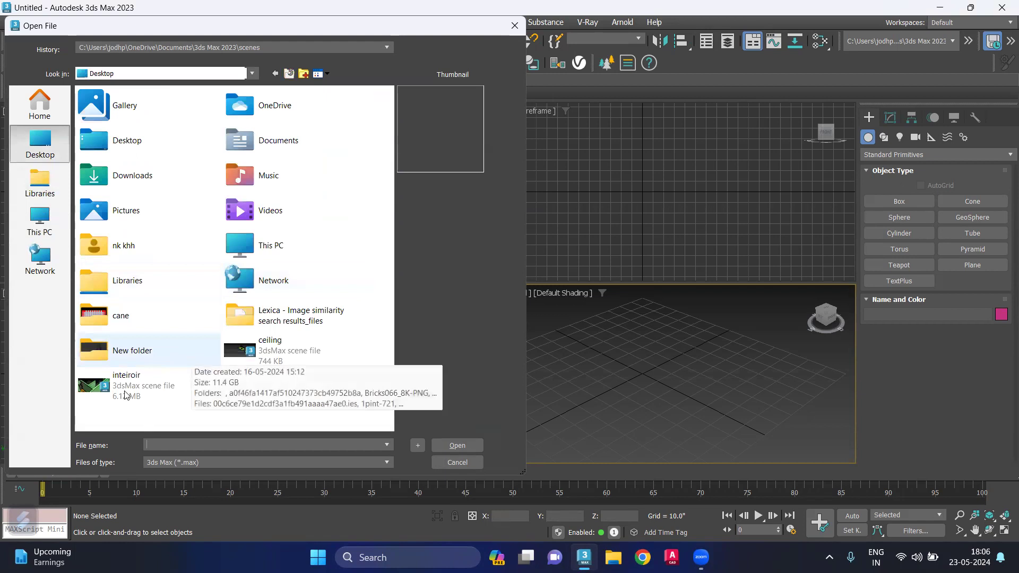
{"action": "left_click", "coordinate": [124, 389]}
{"action": "left_click", "coordinate": [137, 365]}
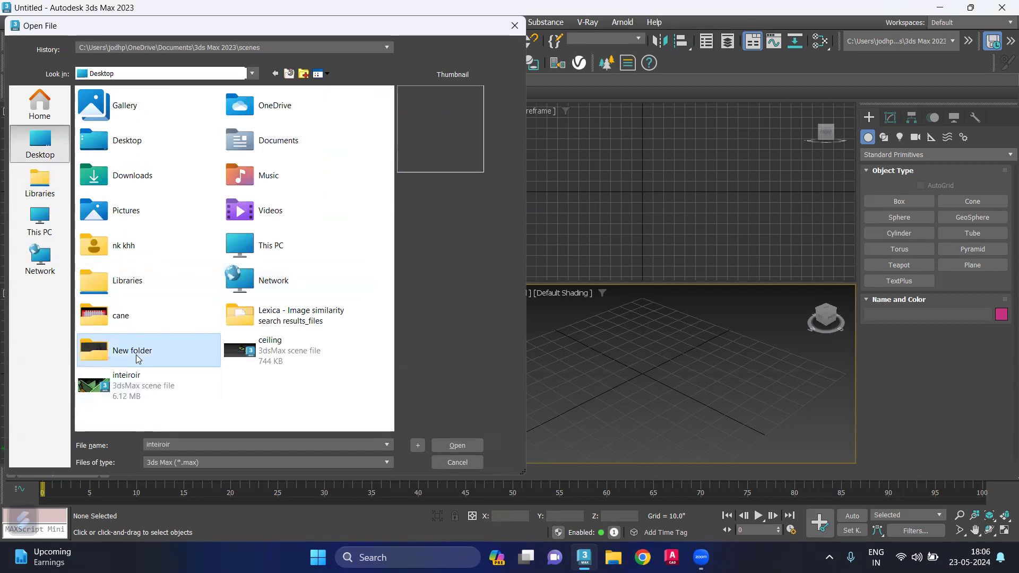
{"action": "double_click", "coordinate": [137, 356]}
{"action": "scroll", "coordinate": [178, 290], "scroll_direction": "down", "scroll_amount": 5}
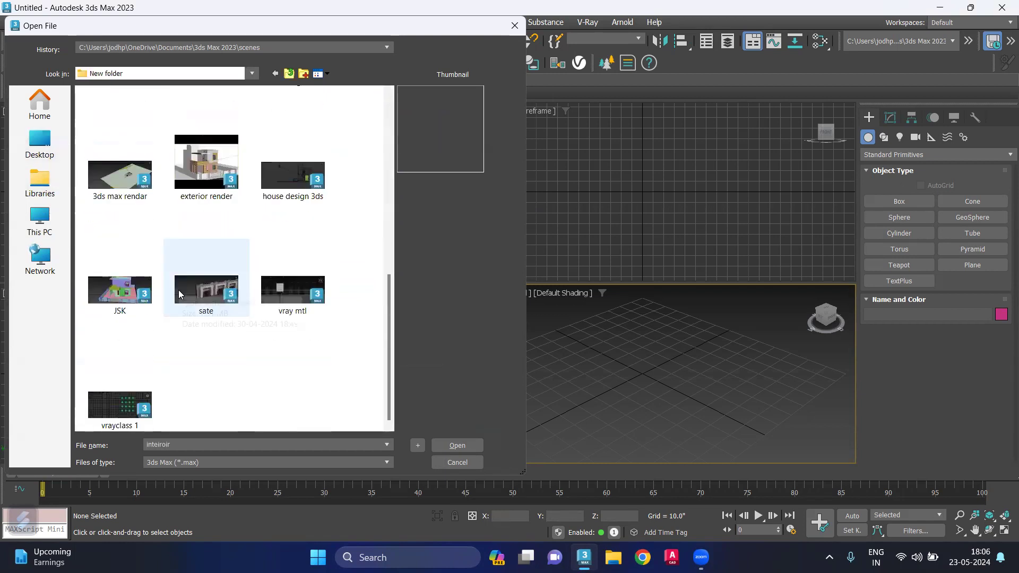
{"action": "left_click", "coordinate": [120, 289]}
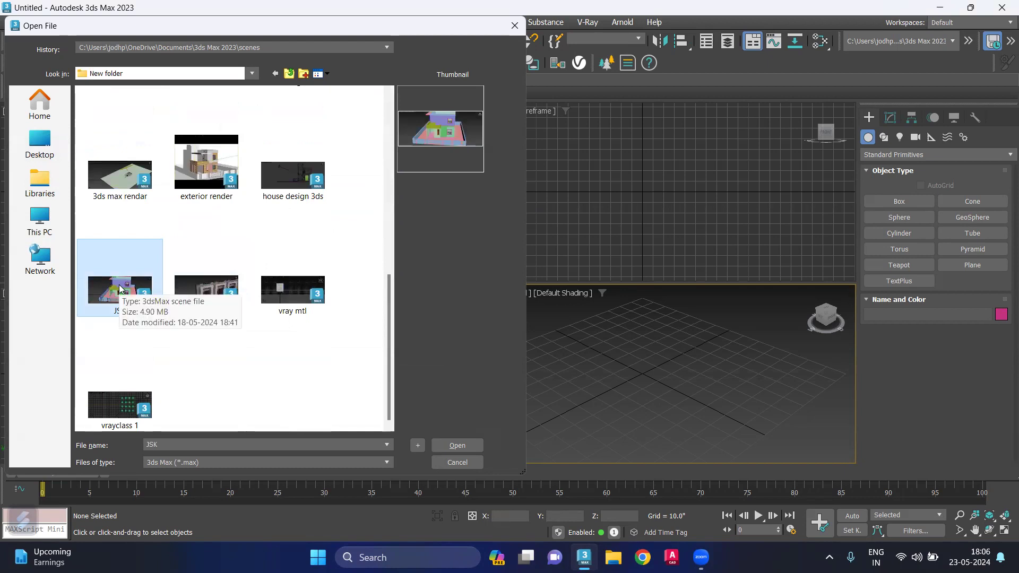
{"action": "left_click", "coordinate": [453, 446]}
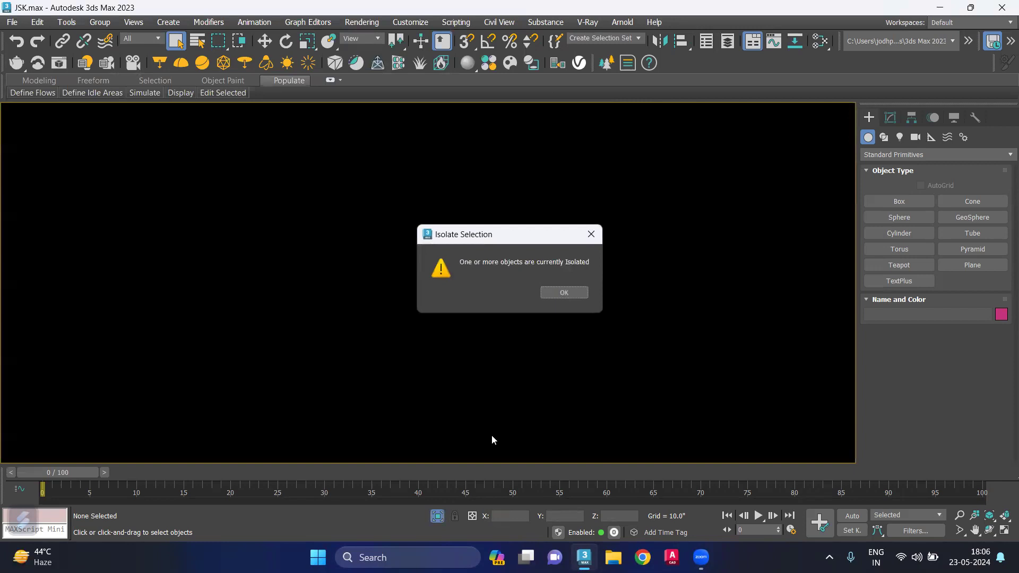
- Dismiss the isolated-objects warning and orbit the Perspective view to a low angle on the house
{"action": "left_click", "coordinate": [552, 292]}
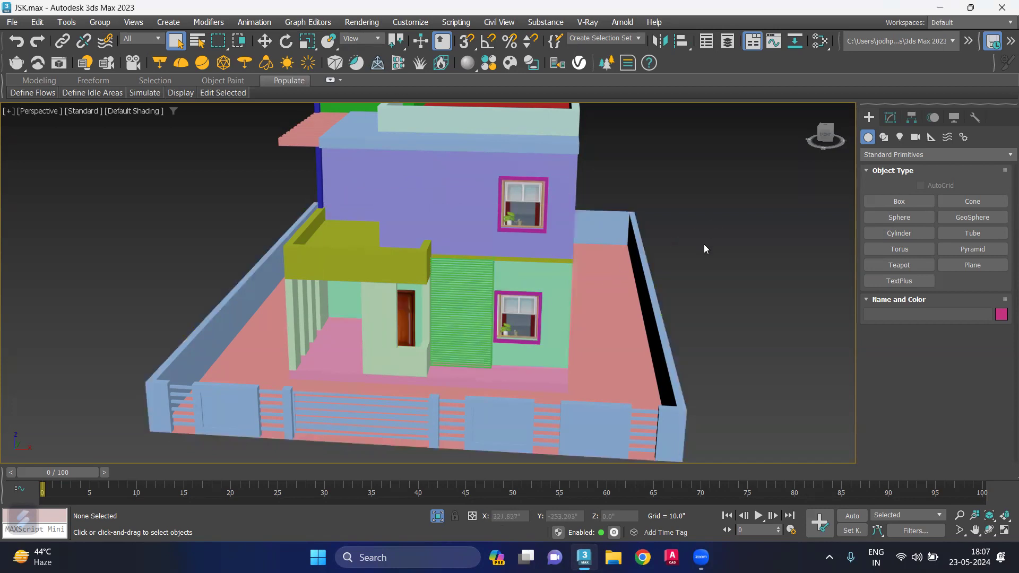
{"action": "mouse_move", "coordinate": [682, 333]}
{"action": "middle_mouse_down", "text": "alt"}
{"action": "mouse_move", "coordinate": [672, 314]}
{"action": "mouse_move", "coordinate": [675, 333]}
{"action": "middle_mouse_up", "text": "alt"}
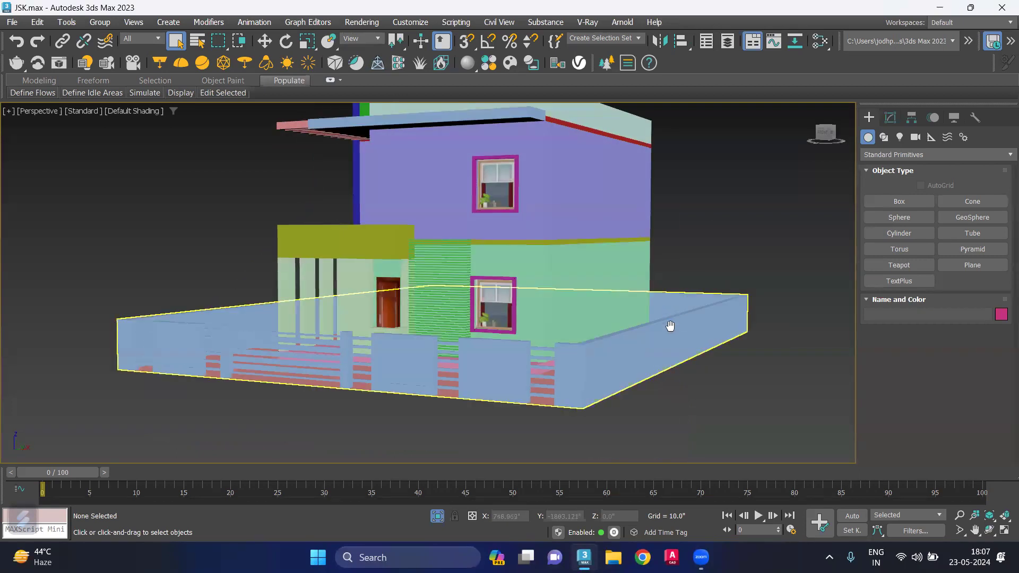
{"action": "middle_click_drag", "start_coordinate": [676, 334], "coordinate": [687, 339], "text": "alt"}
{"action": "scroll", "coordinate": [687, 343], "scroll_direction": "down", "scroll_amount": 2}
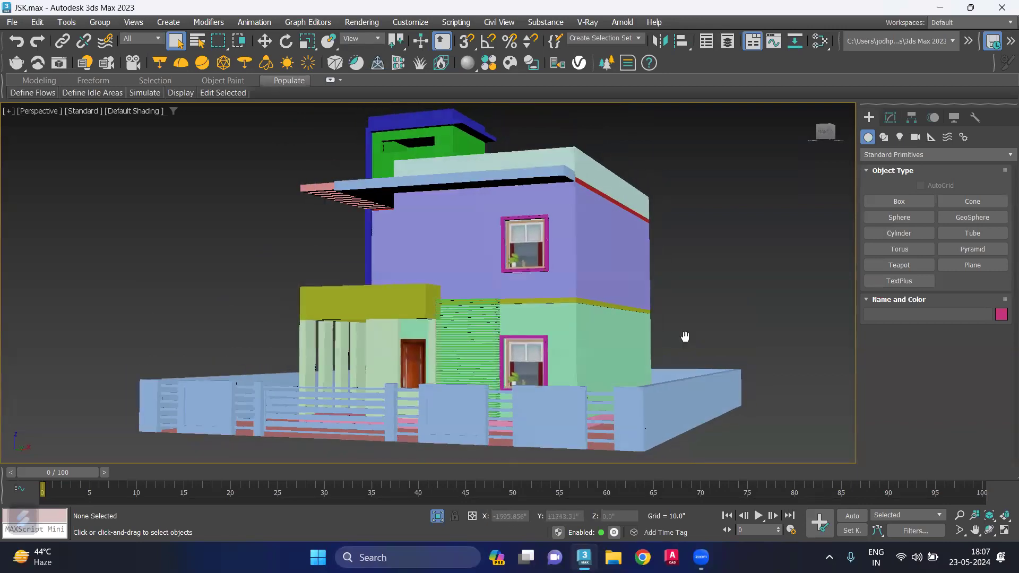
{"action": "scroll", "coordinate": [686, 344], "scroll_direction": "down", "scroll_amount": 2}
{"action": "scroll", "coordinate": [686, 340], "scroll_direction": "up", "scroll_amount": 2}
{"action": "middle_click_drag", "start_coordinate": [686, 340], "coordinate": [688, 347], "text": "alt"}
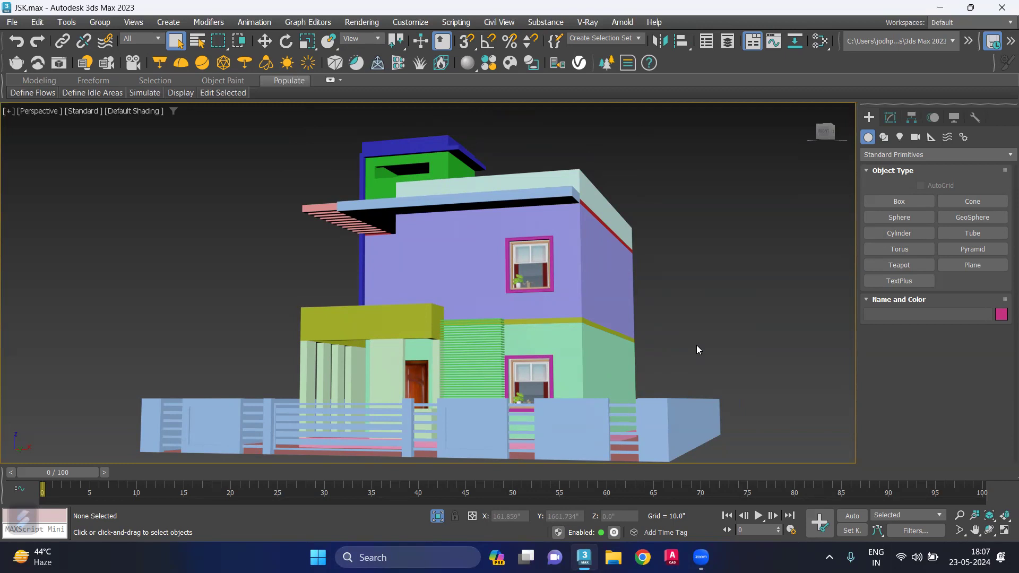
- View through PhysCamera001 with safe frame on, narrowing the field of view until the house fills the frame
{"action": "key", "text": "ctrl+c"}
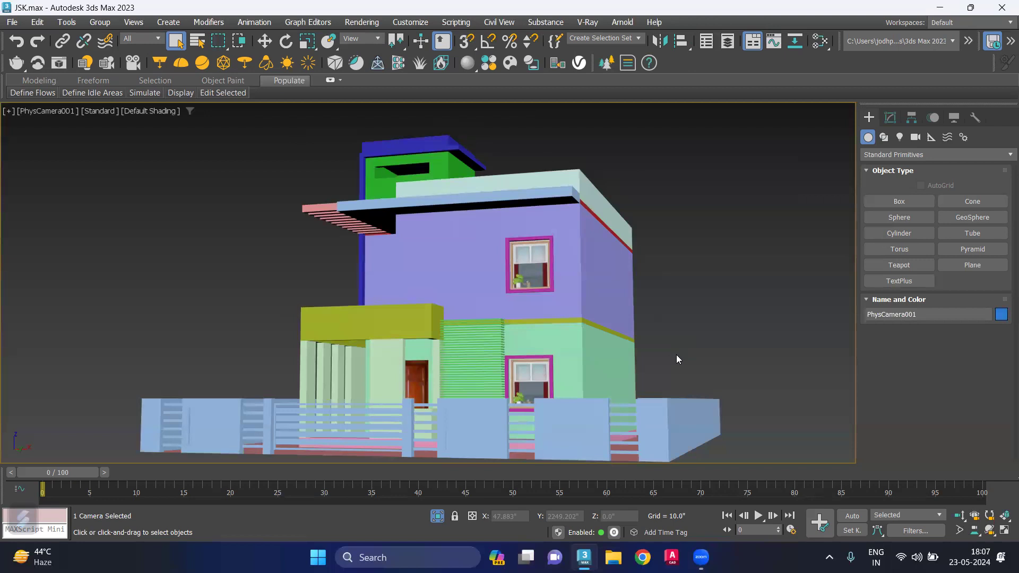
{"action": "key", "text": "shift+f"}
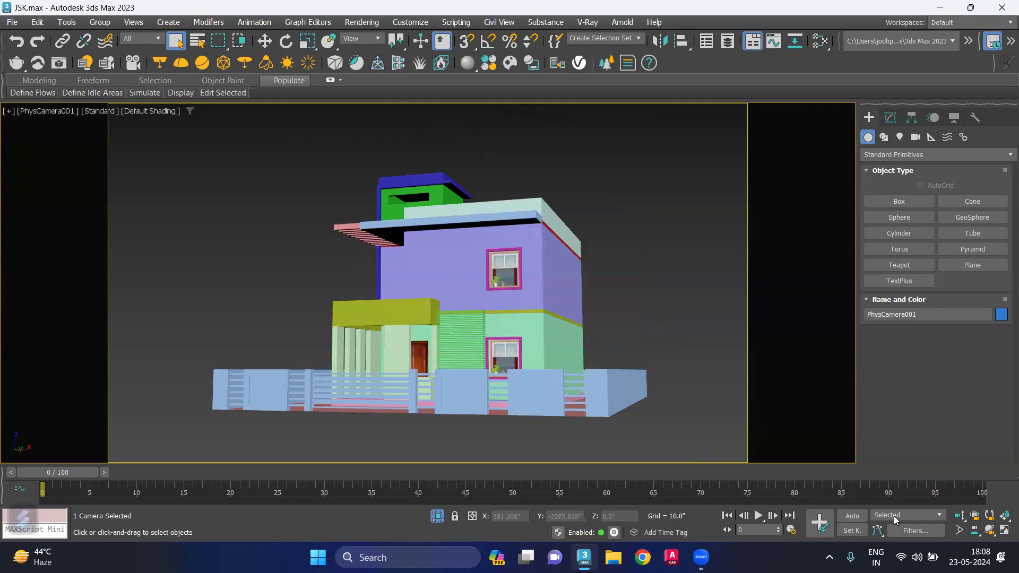
{"action": "left_click", "coordinate": [959, 529]}
{"action": "mouse_move", "coordinate": [586, 390]}
{"action": "left_mouse_down"}
{"action": "mouse_move", "coordinate": [551, 355]}
{"action": "mouse_move", "coordinate": [502, 358]}
{"action": "mouse_move", "coordinate": [499, 347]}
{"action": "left_mouse_up"}
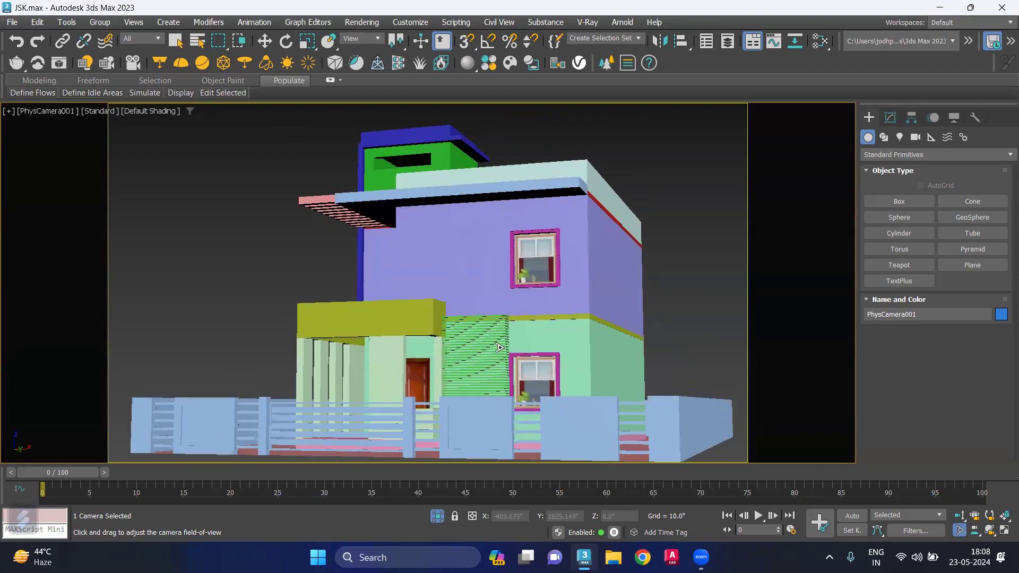
{"action": "left_click_drag", "start_coordinate": [499, 348], "coordinate": [512, 346]}
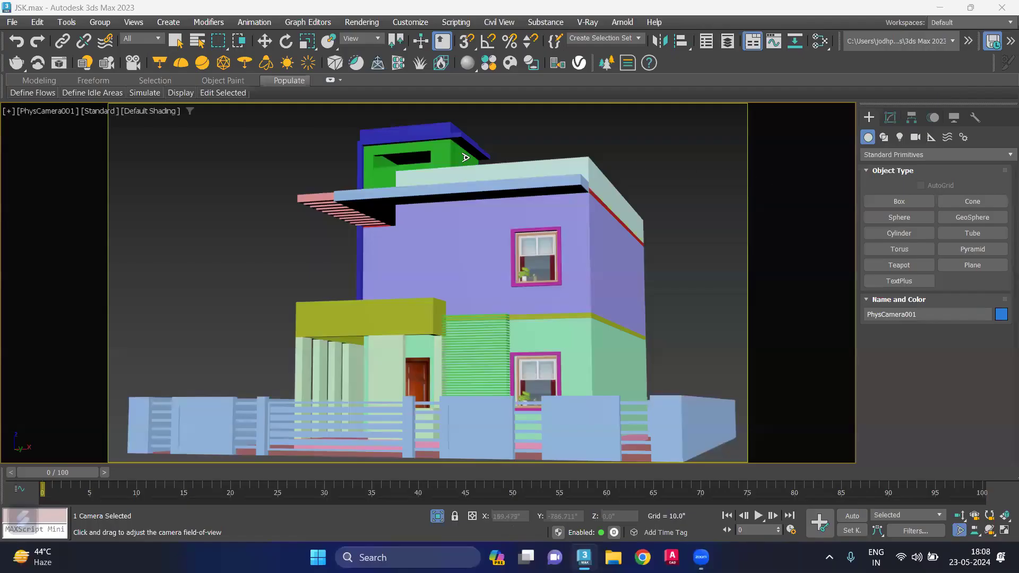
- In Render Setup, lock View to Render and keep V-Ray 6 Update 1.2 rendering the whole view
{"action": "left_click", "coordinate": [364, 26]}
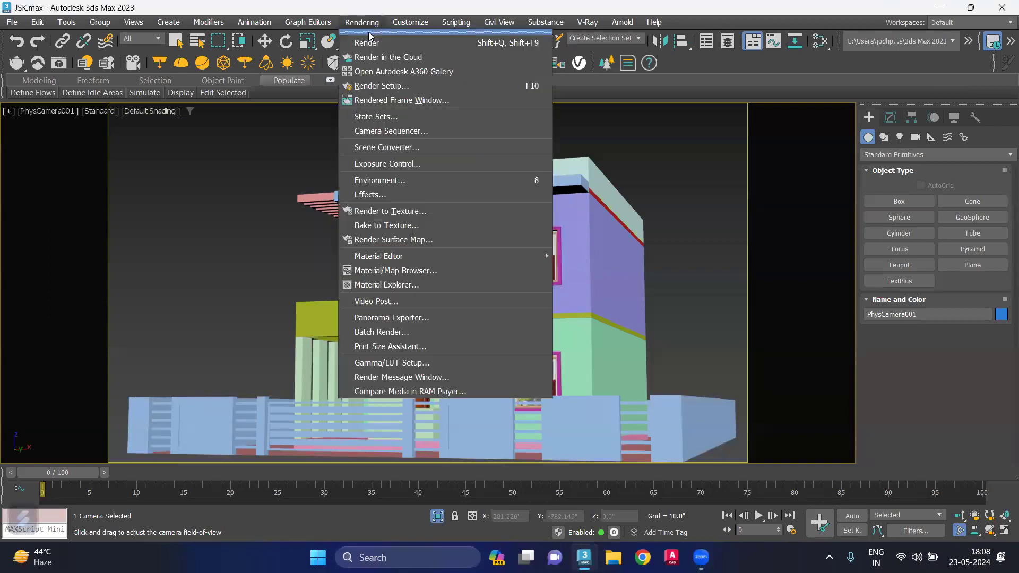
{"action": "left_click", "coordinate": [409, 86]}
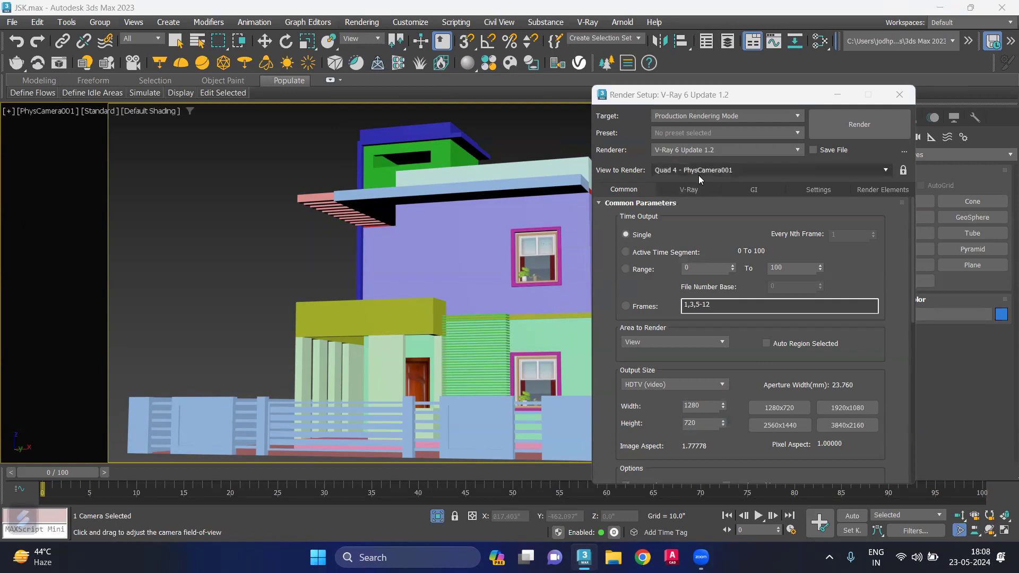
{"action": "left_click", "coordinate": [903, 170]}
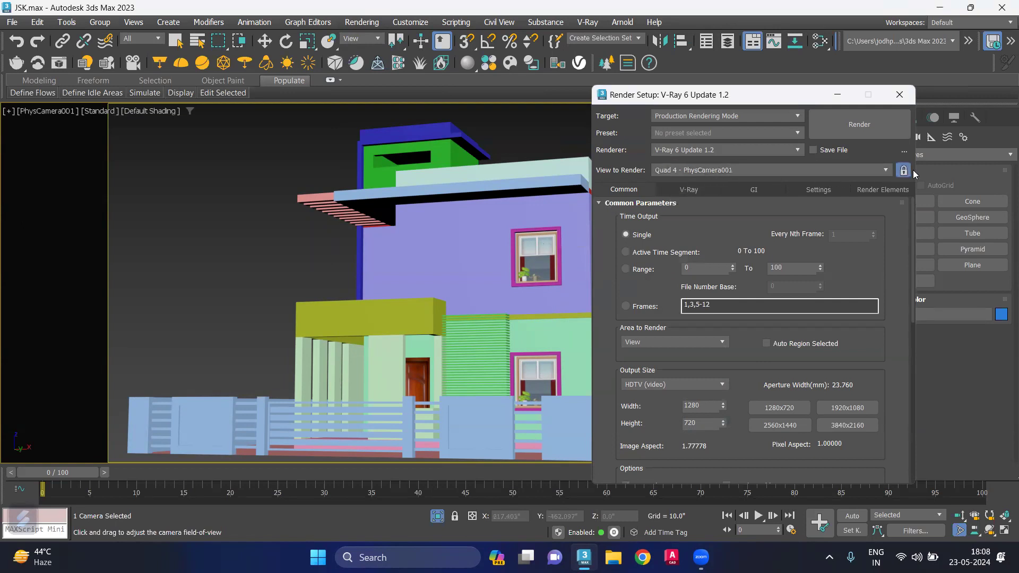
{"action": "left_click", "coordinate": [753, 150]}
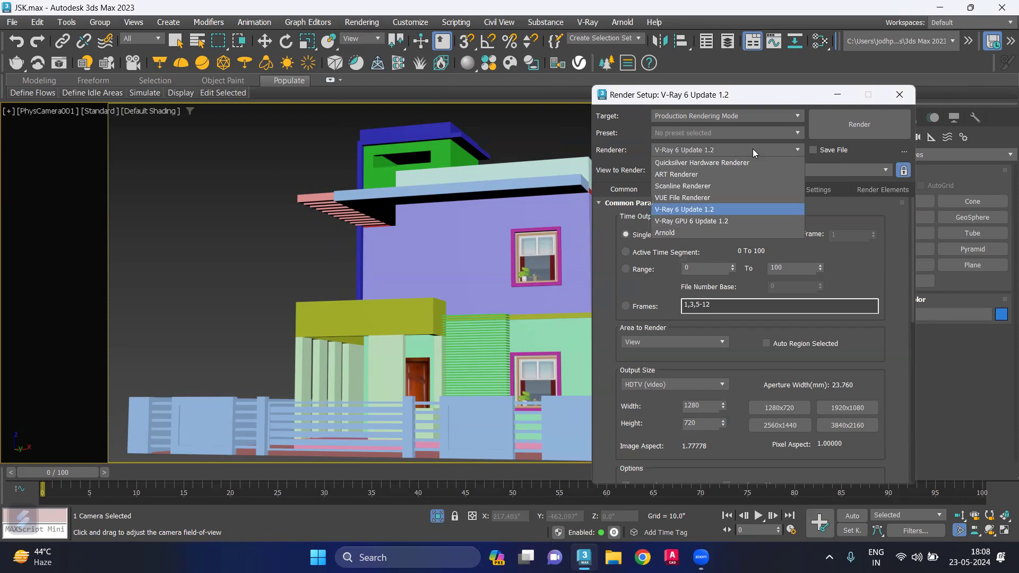
{"action": "left_click", "coordinate": [685, 210]}
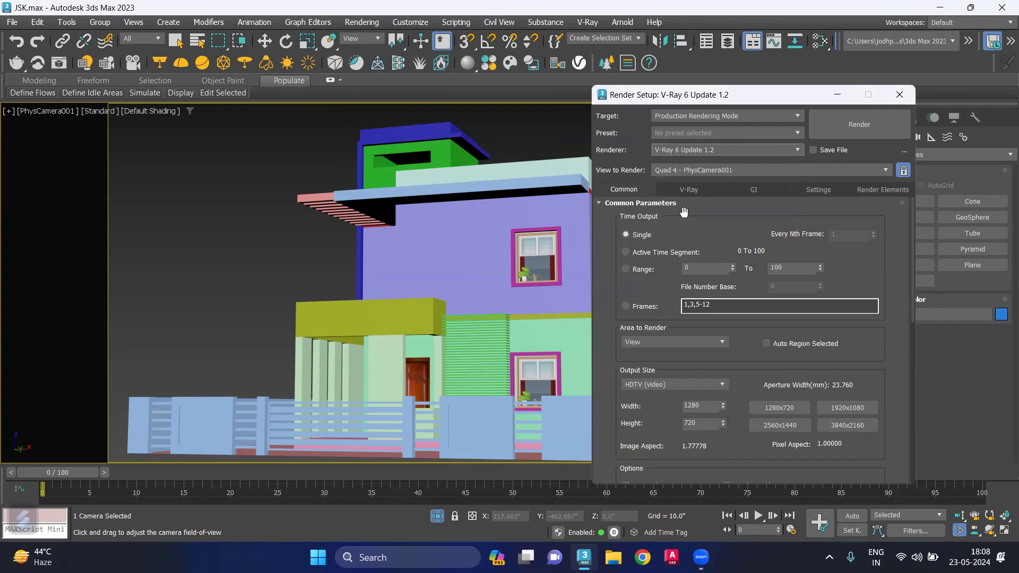
{"action": "scroll", "coordinate": [683, 228], "scroll_direction": "down", "scroll_amount": 1}
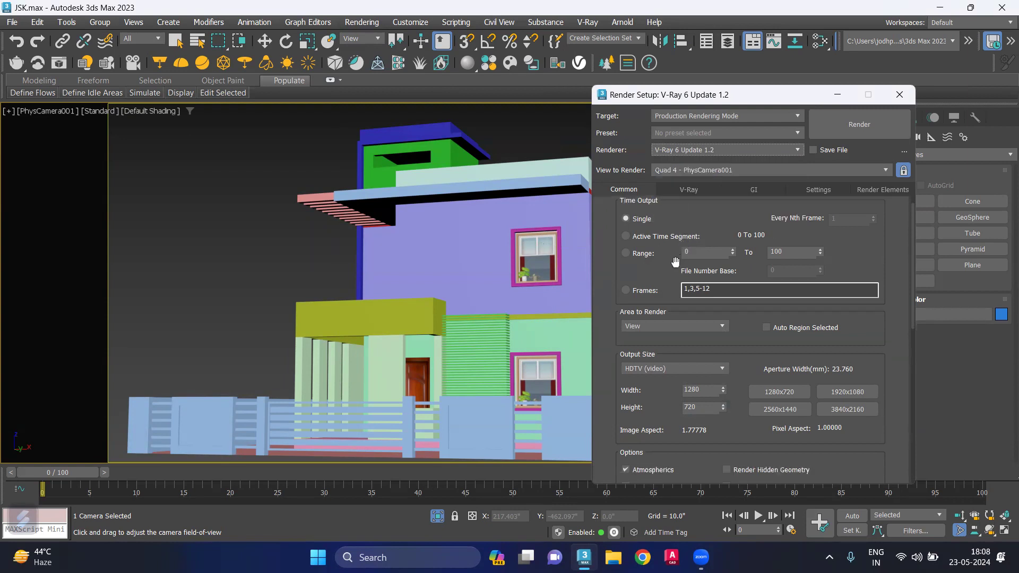
{"action": "scroll", "coordinate": [674, 265], "scroll_direction": "down", "scroll_amount": 1}
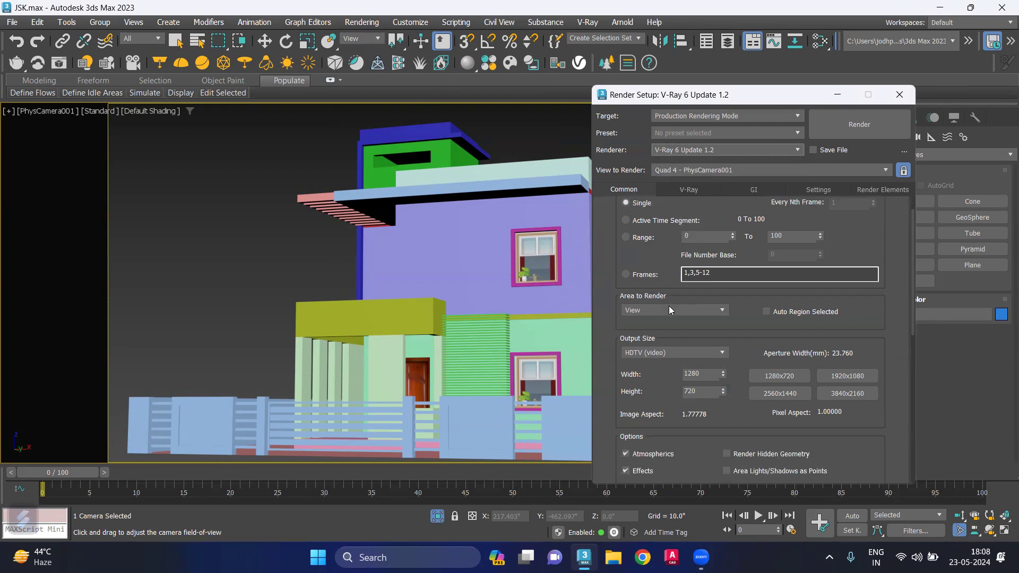
{"action": "left_click", "coordinate": [669, 310]}
{"action": "left_click", "coordinate": [669, 306]}
- Set output size to HDTV 1280×720 and keep the Progressive image sampler
{"action": "left_click", "coordinate": [700, 355]}
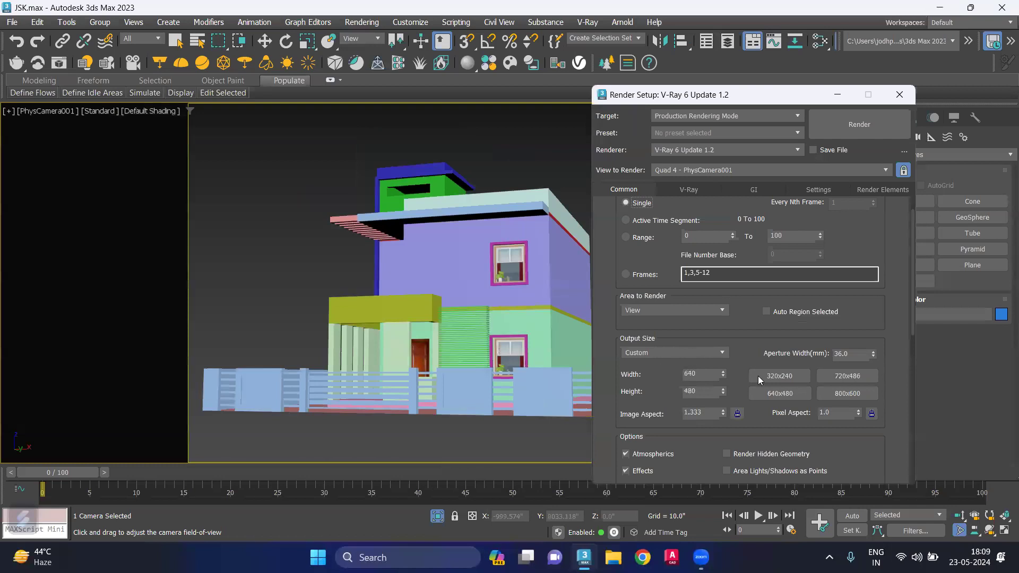
{"action": "left_click", "coordinate": [715, 355]}
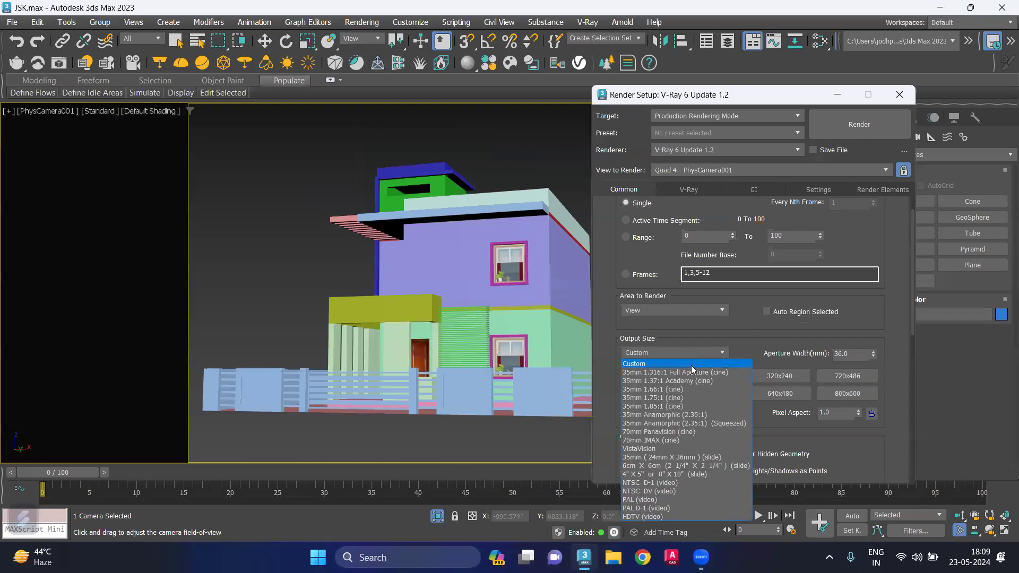
{"action": "left_click", "coordinate": [662, 515]}
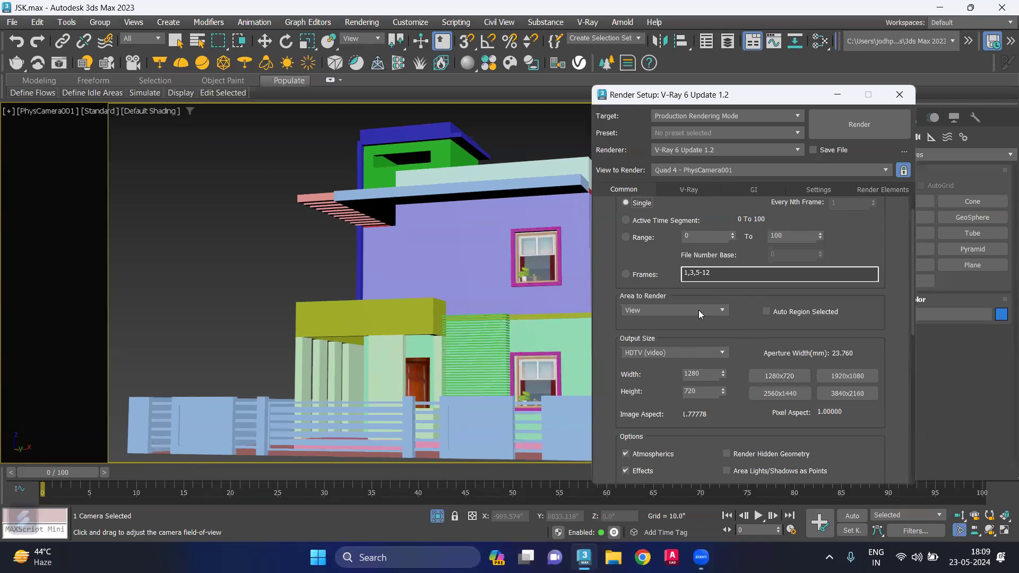
{"action": "left_click", "coordinate": [686, 194]}
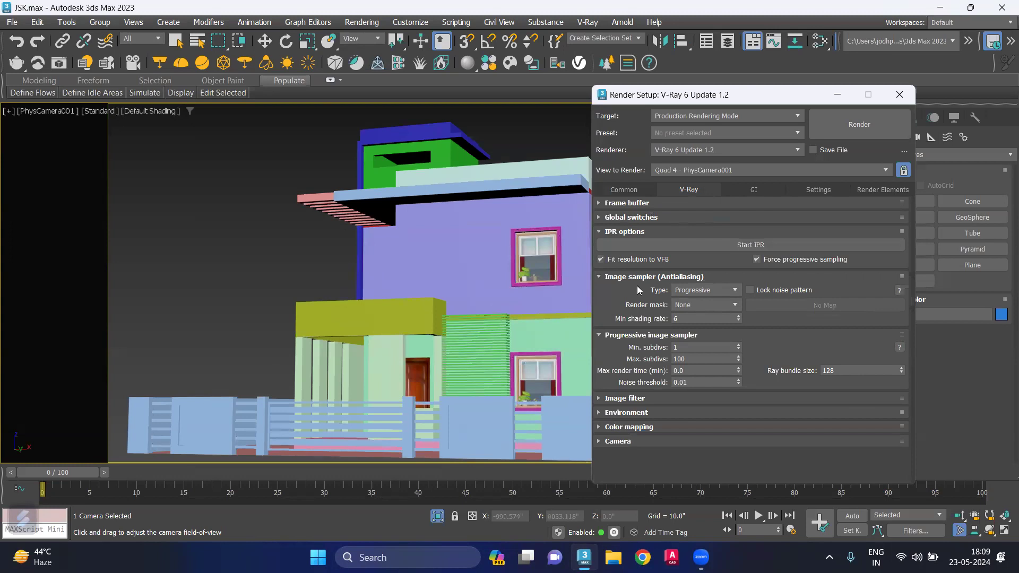
{"action": "left_click", "coordinate": [684, 291]}
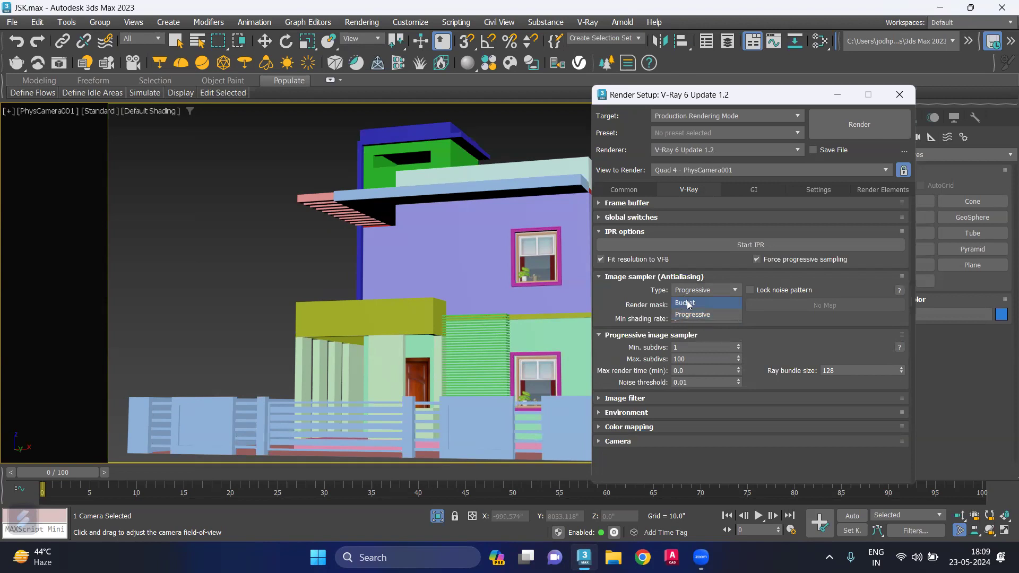
{"action": "left_click", "coordinate": [591, 289]}
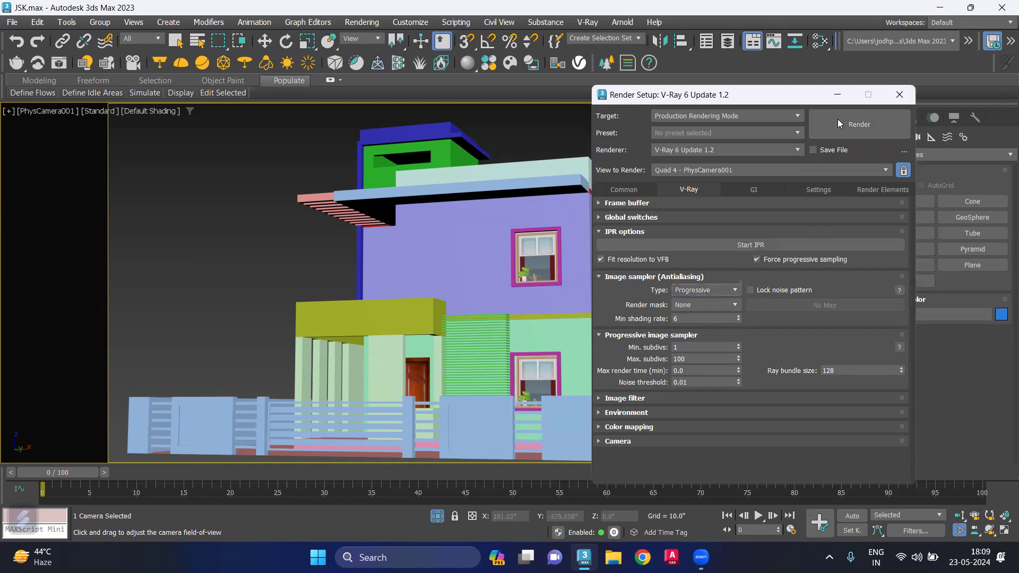
{"action": "left_click", "coordinate": [899, 94]}
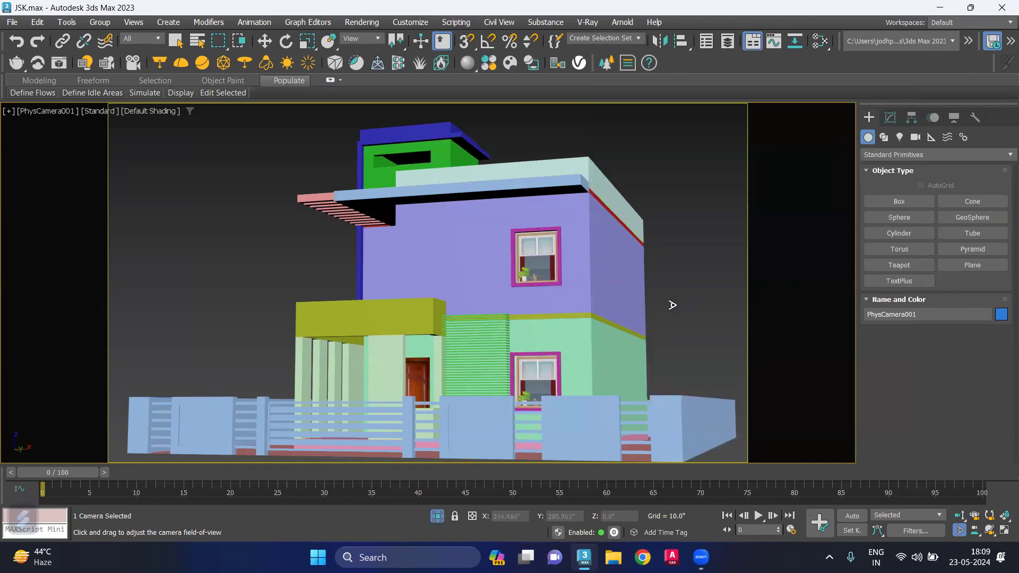
- Deselect the camera, test-render the camera view, and pick an environment background map
{"action": "key", "text": "q"}
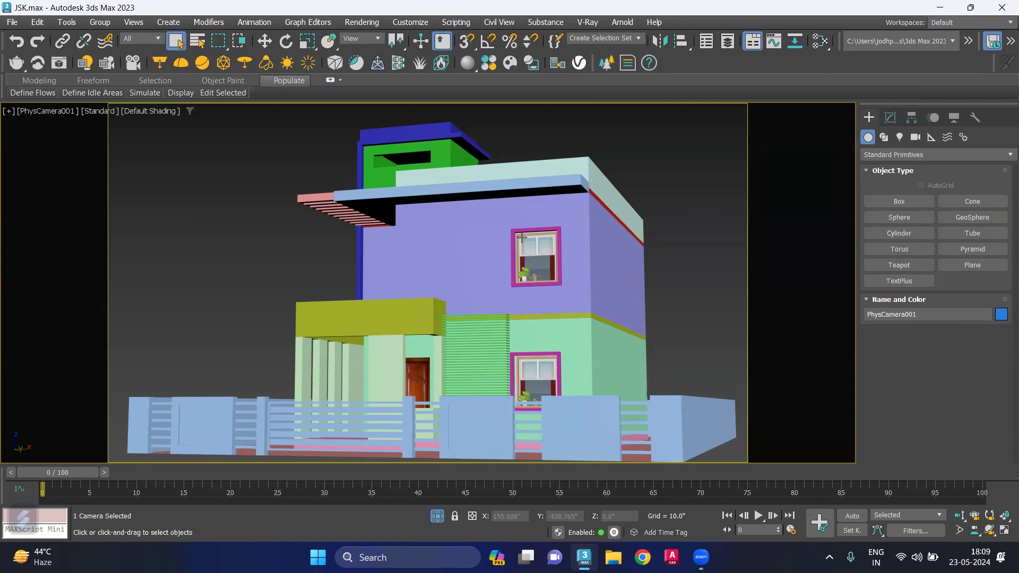
{"action": "left_click", "coordinate": [668, 256]}
{"action": "key", "text": "shift+q"}
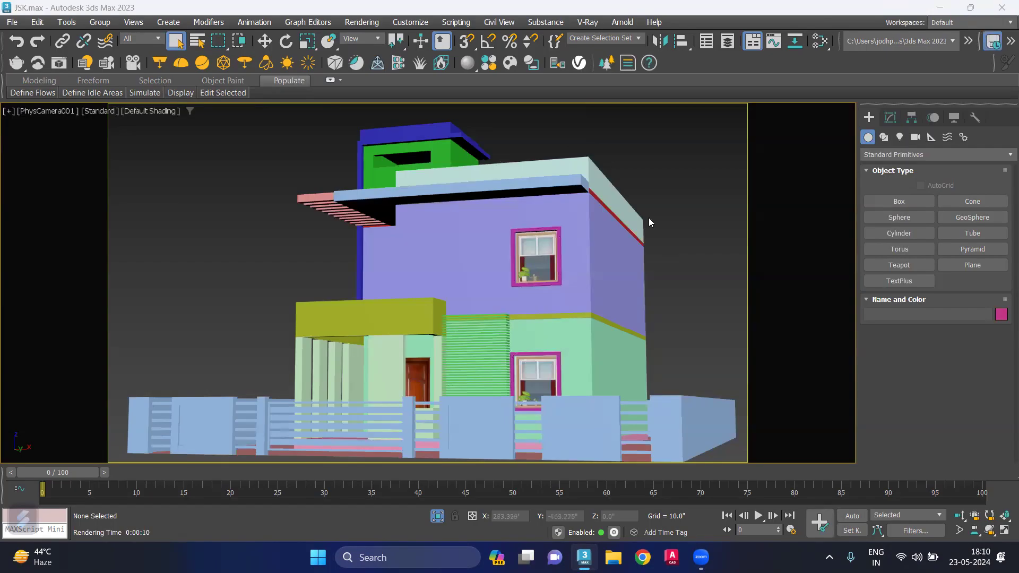
{"action": "key", "text": "8"}
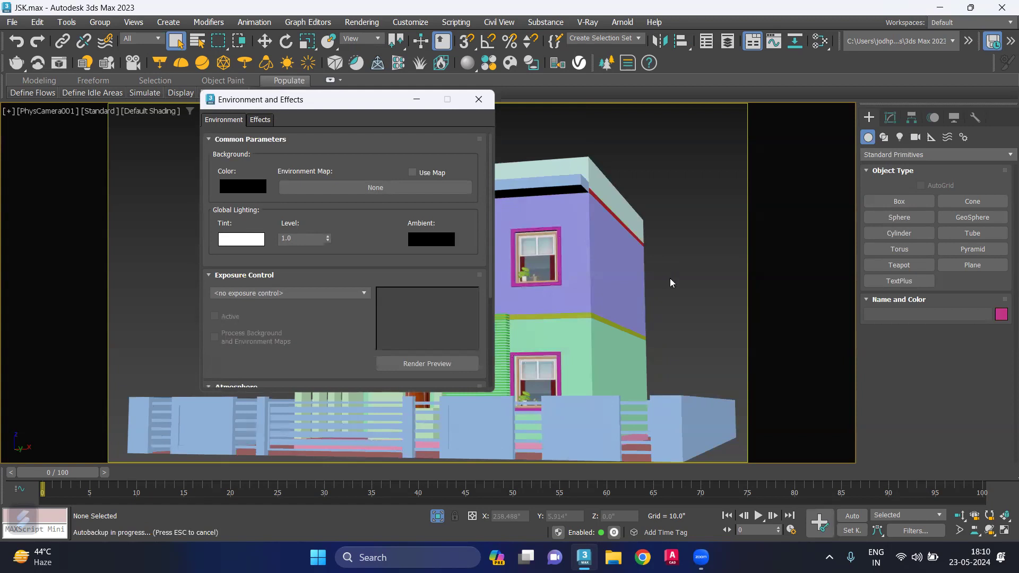
{"action": "left_click", "coordinate": [340, 187]}
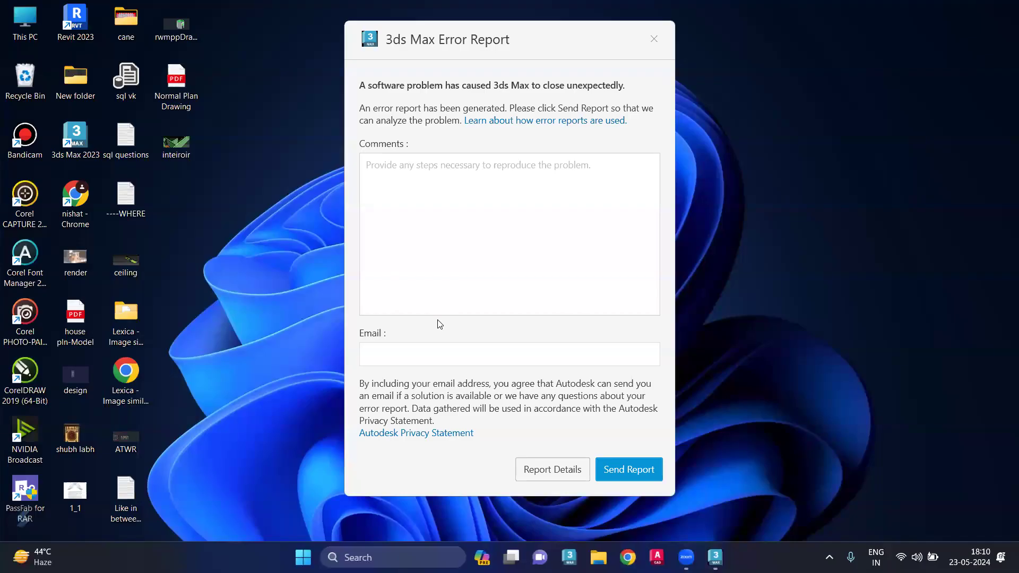
- Send the 3ds Max crash report and deselect the camera in the reopened scene
{"action": "left_click", "coordinate": [627, 468]}
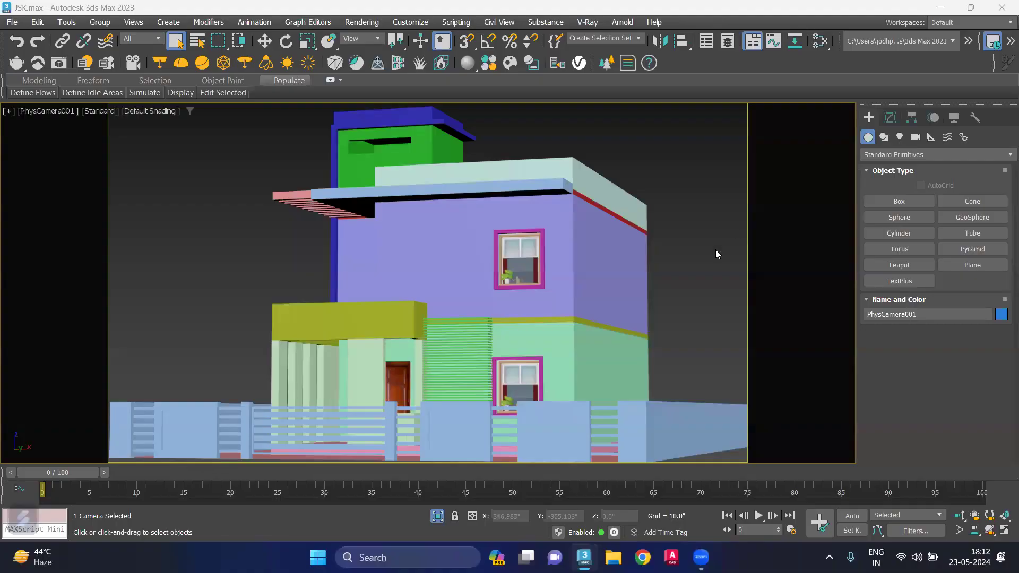
{"action": "left_click", "coordinate": [716, 254]}
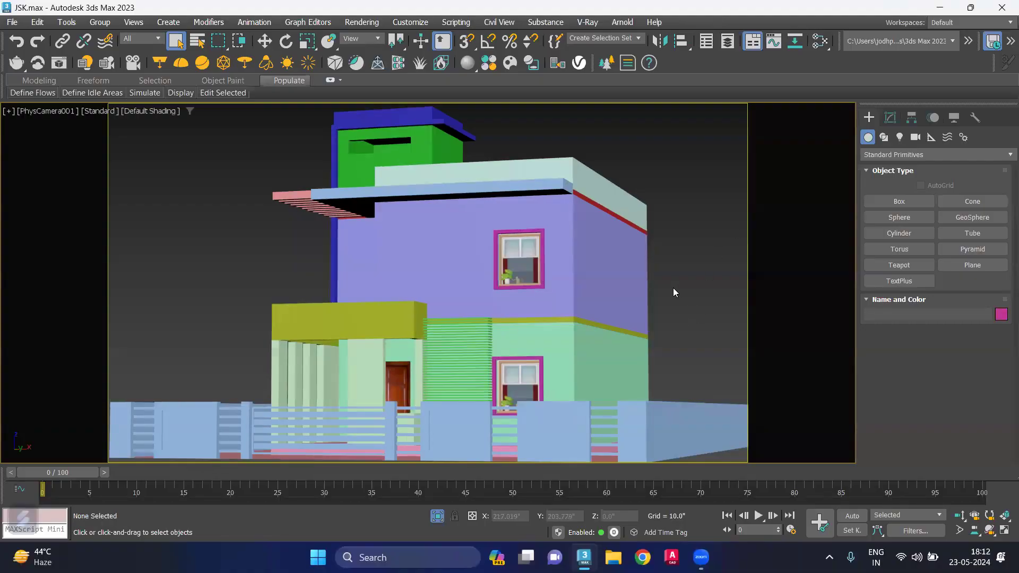
- Assign VRaySky from the V-Ray maps group as the environment background map
{"action": "key", "text": "8"}
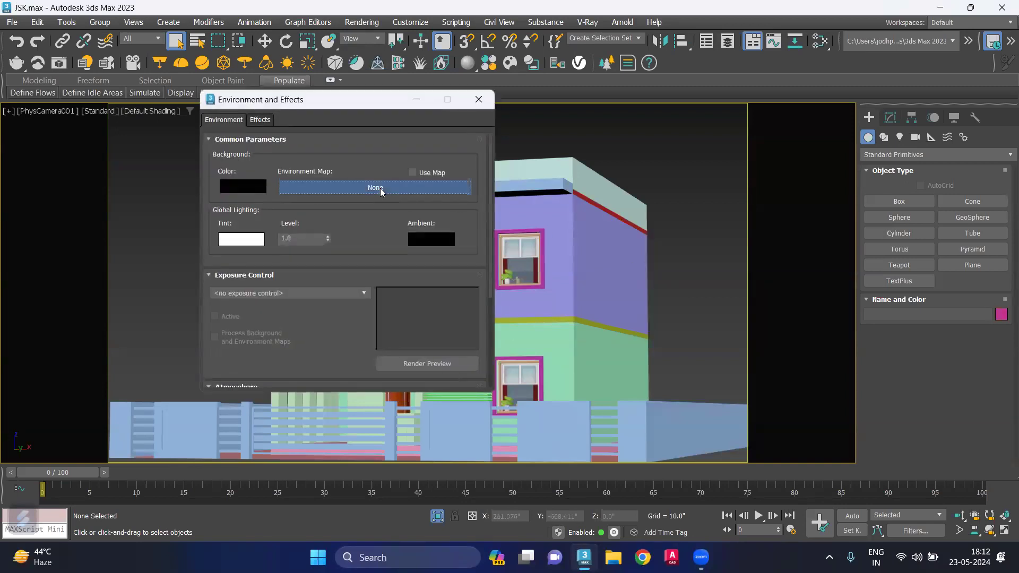
{"action": "left_click", "coordinate": [381, 189]}
{"action": "scroll", "coordinate": [435, 366], "scroll_direction": "down", "scroll_amount": 3}
{"action": "scroll", "coordinate": [435, 376], "scroll_direction": "down", "scroll_amount": 3}
{"action": "scroll", "coordinate": [432, 377], "scroll_direction": "down", "scroll_amount": 3}
{"action": "scroll", "coordinate": [441, 393], "scroll_direction": "down", "scroll_amount": 3}
{"action": "scroll", "coordinate": [441, 393], "scroll_direction": "down", "scroll_amount": 3}
{"action": "scroll", "coordinate": [440, 393], "scroll_direction": "down", "scroll_amount": 3}
{"action": "scroll", "coordinate": [440, 393], "scroll_direction": "down", "scroll_amount": 3}
{"action": "scroll", "coordinate": [440, 392], "scroll_direction": "down", "scroll_amount": 3}
{"action": "scroll", "coordinate": [443, 398], "scroll_direction": "down", "scroll_amount": 2}
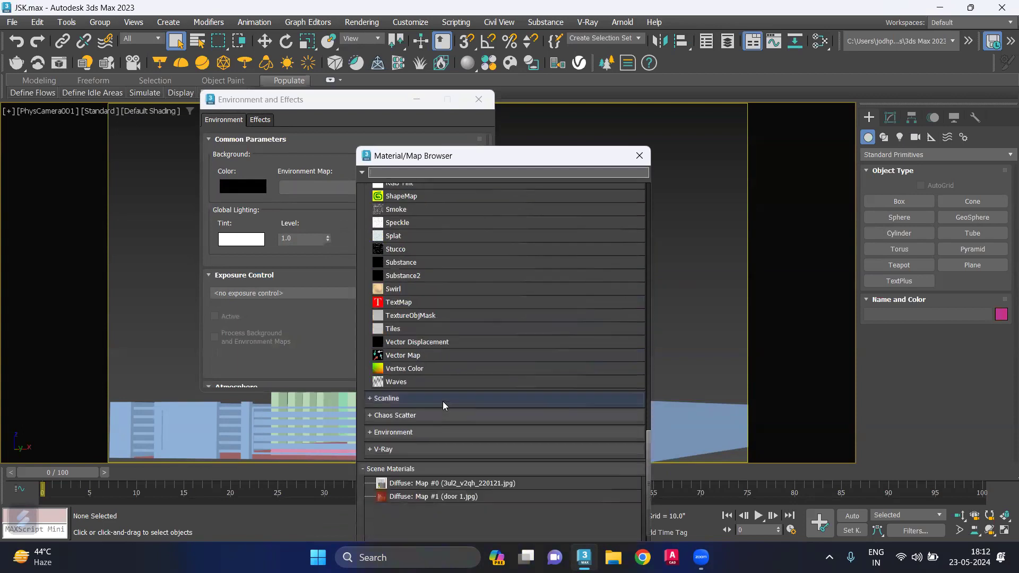
{"action": "left_click", "coordinate": [429, 446]}
{"action": "scroll", "coordinate": [438, 460], "scroll_direction": "down", "scroll_amount": 2}
{"action": "scroll", "coordinate": [441, 462], "scroll_direction": "down", "scroll_amount": 2}
{"action": "scroll", "coordinate": [442, 465], "scroll_direction": "down", "scroll_amount": 2}
{"action": "scroll", "coordinate": [438, 467], "scroll_direction": "down", "scroll_amount": 3}
{"action": "scroll", "coordinate": [435, 469], "scroll_direction": "down", "scroll_amount": 1}
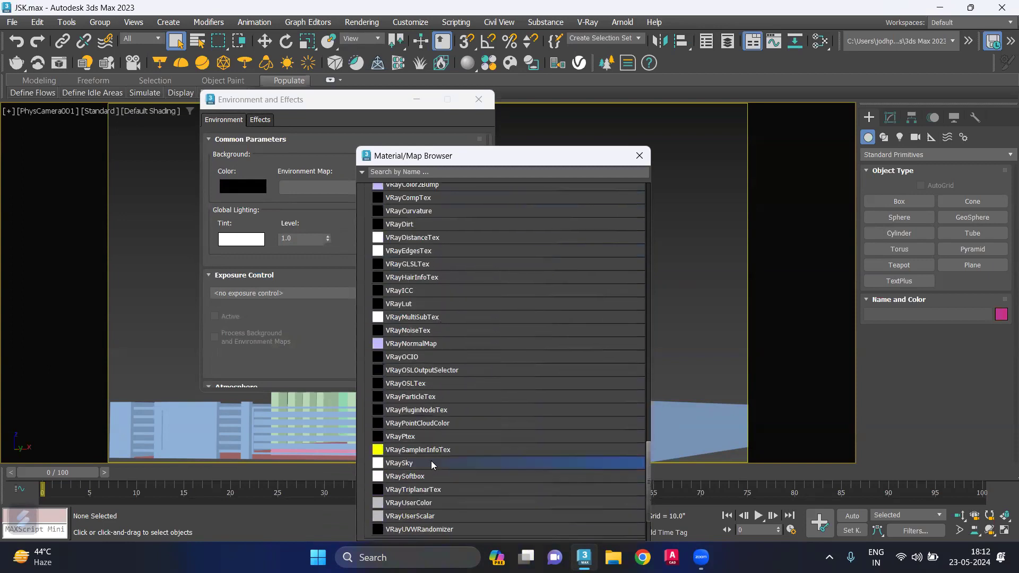
{"action": "double_click", "coordinate": [431, 463]}
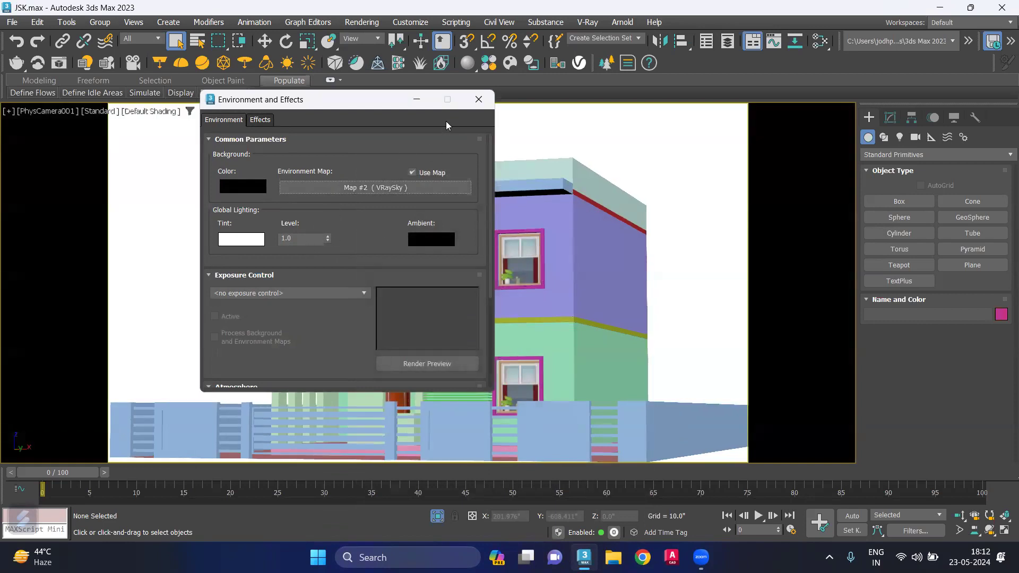
{"action": "left_click", "coordinate": [478, 99]}
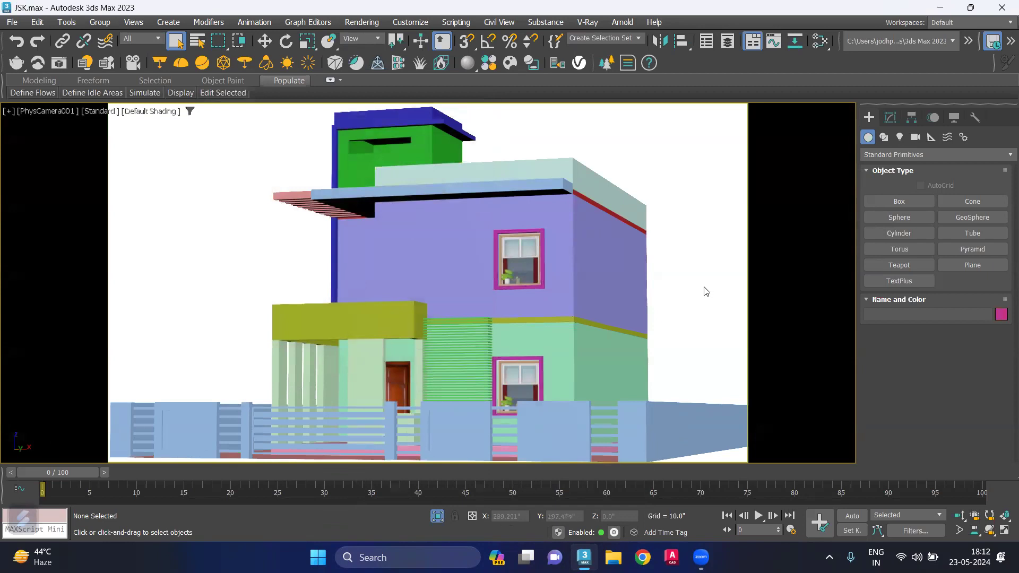
- Replace the camera render with interactive V-Ray rendering in a small frame window beside four viewports
{"action": "key", "text": "shift+q"}
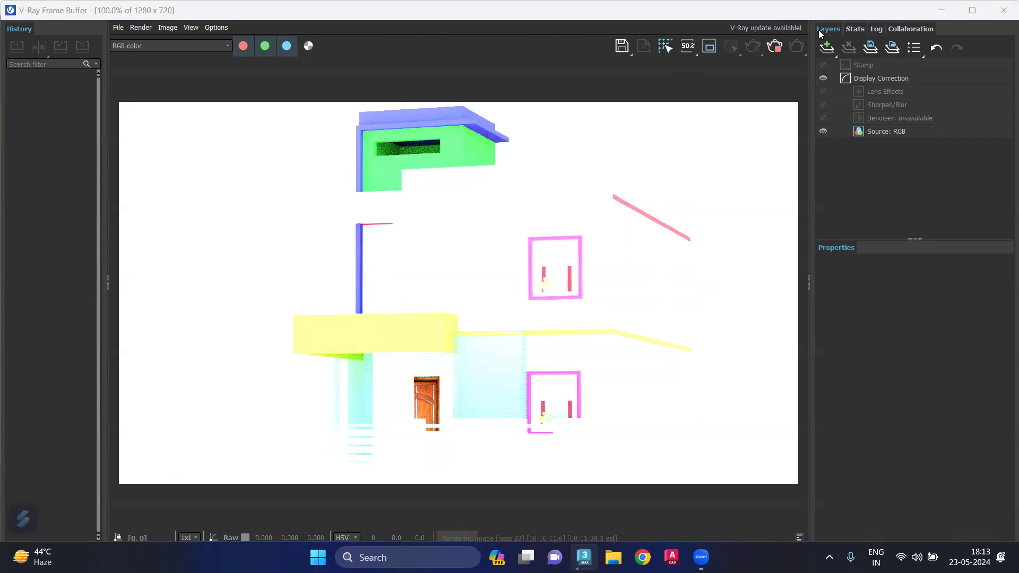
{"action": "left_click", "coordinate": [780, 49]}
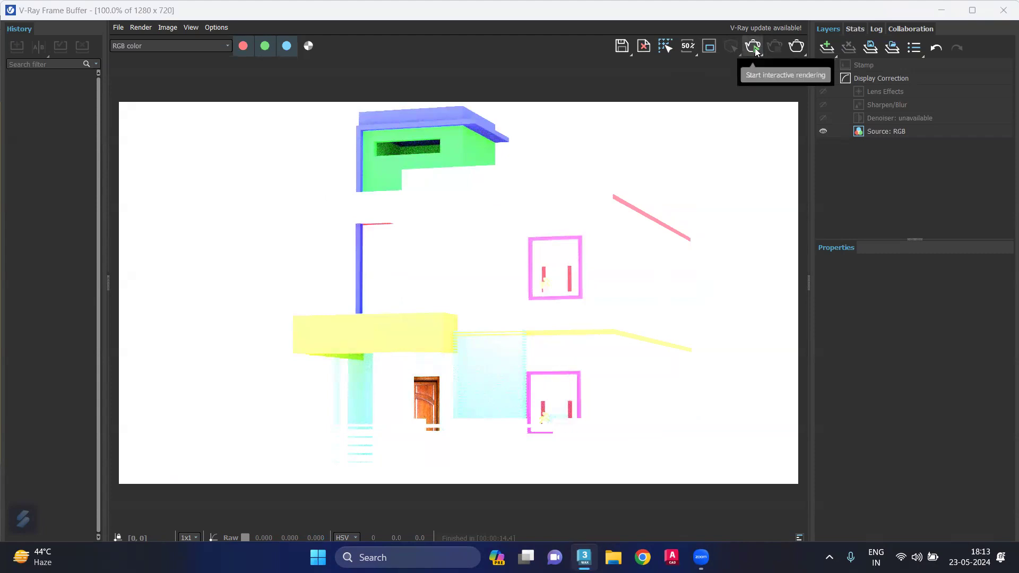
{"action": "left_click", "coordinate": [755, 48]}
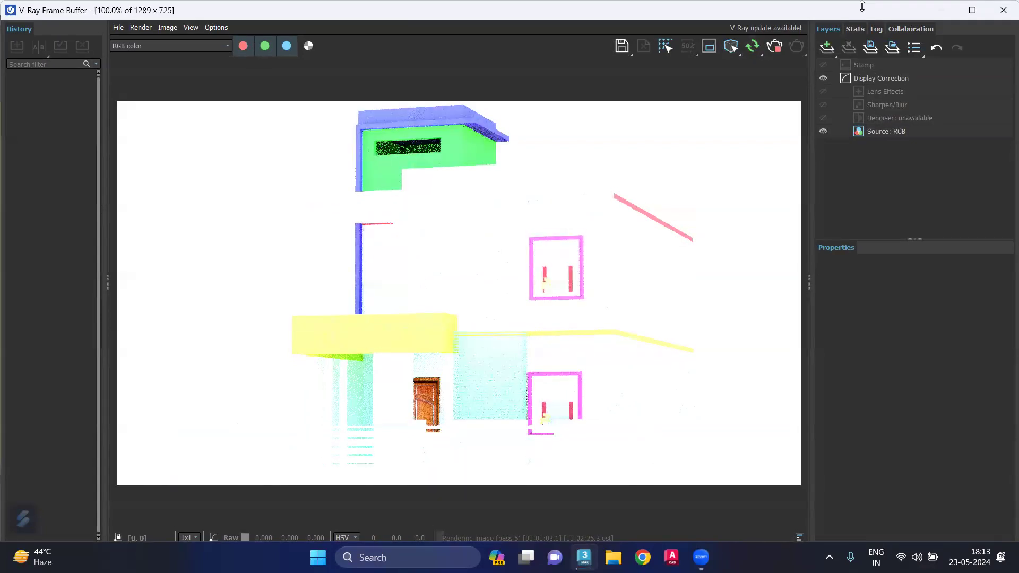
{"action": "left_click_drag", "start_coordinate": [862, 6], "coordinate": [848, 200]}
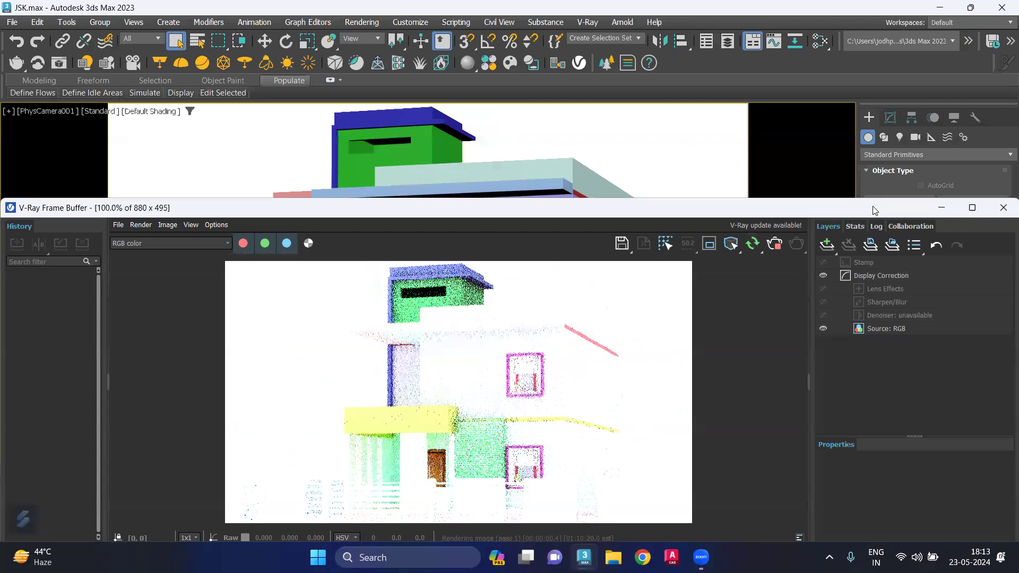
{"action": "left_click_drag", "start_coordinate": [849, 207], "coordinate": [186, 124]}
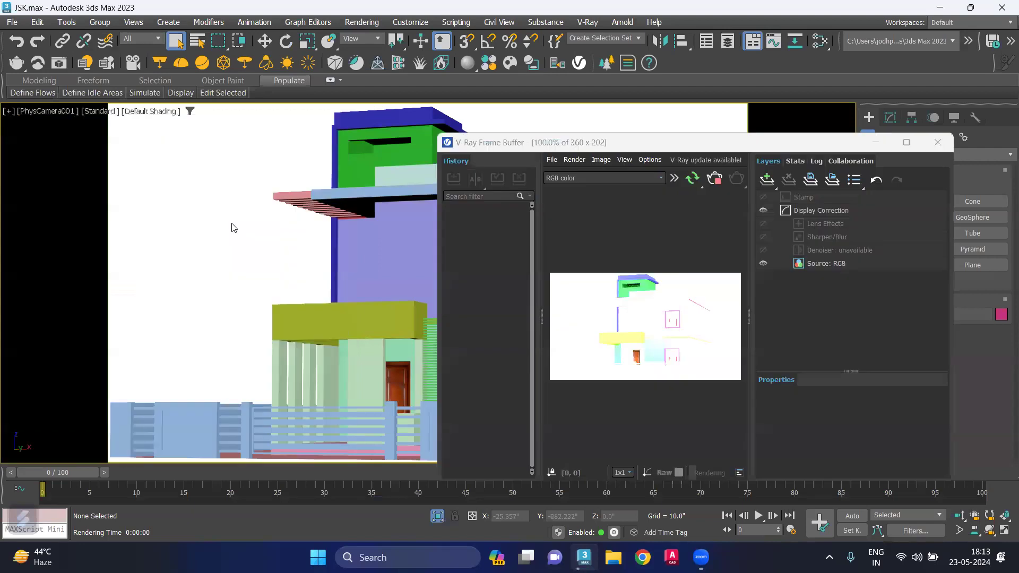
{"action": "key", "text": "alt+w"}
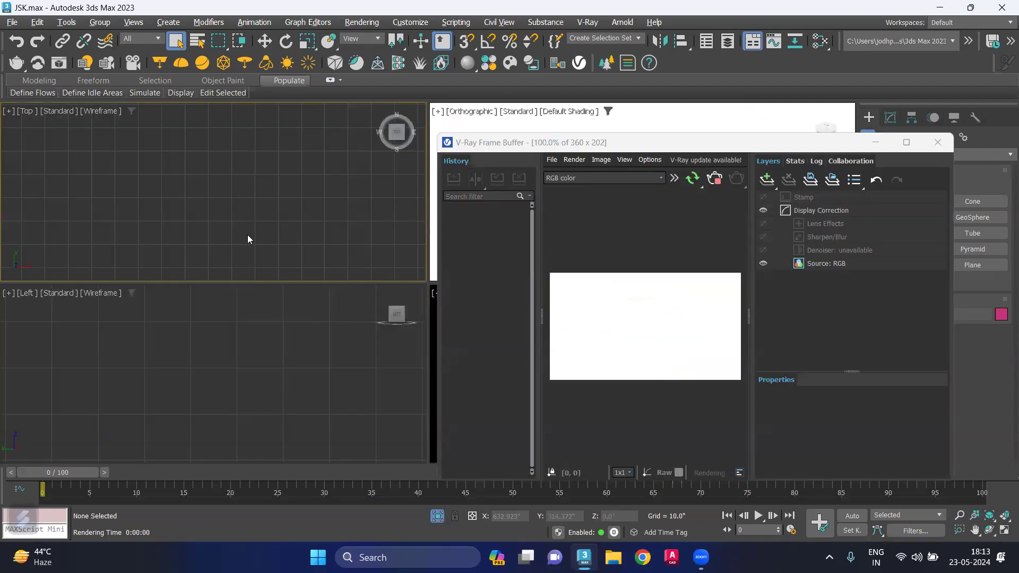
- Select PhysCamera001 in the top view and show its parameters in the Modify panel
{"action": "key", "text": "z"}
{"action": "left_click", "coordinate": [238, 260]}
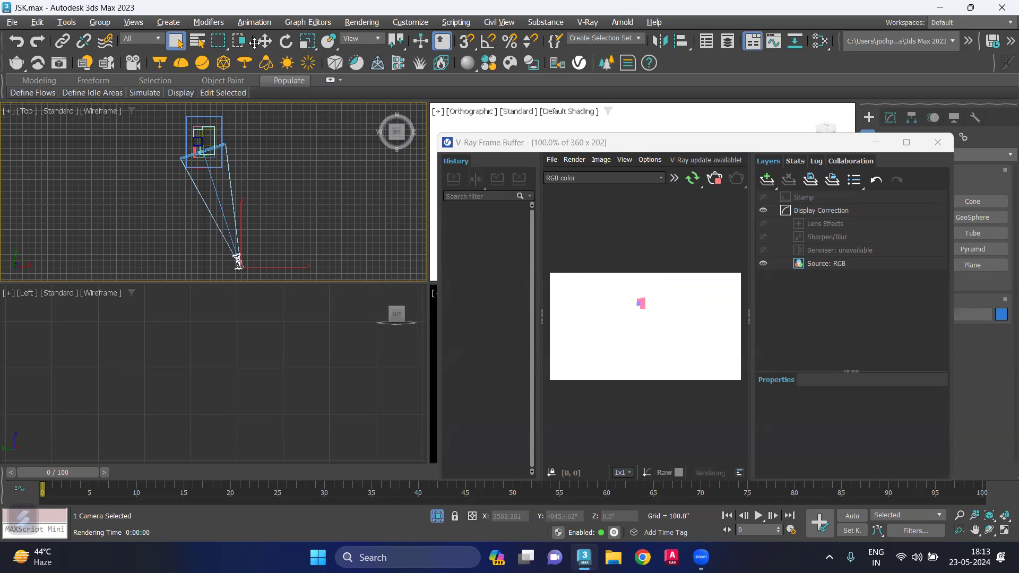
{"action": "left_click", "coordinate": [891, 117]}
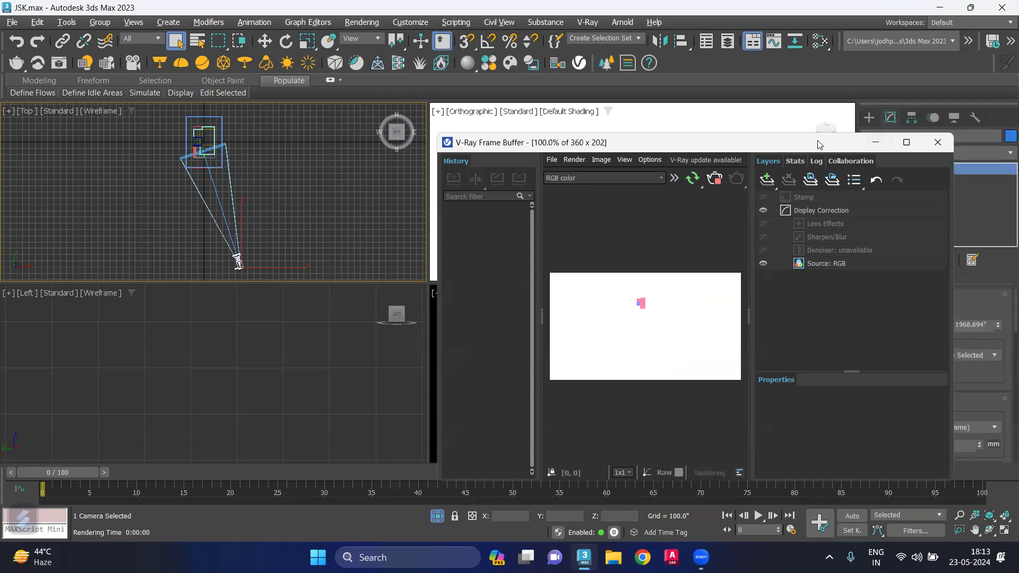
{"action": "left_click_drag", "start_coordinate": [820, 144], "coordinate": [655, 111]}
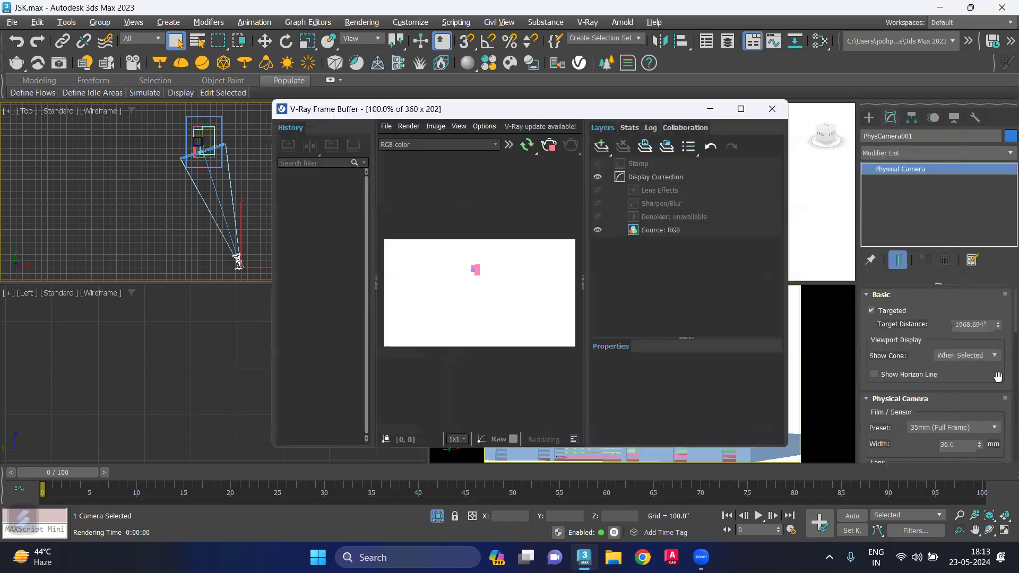
{"action": "scroll", "coordinate": [1001, 381], "scroll_direction": "down", "scroll_amount": 2}
{"action": "scroll", "coordinate": [1001, 381], "scroll_direction": "down", "scroll_amount": 3}
{"action": "scroll", "coordinate": [1001, 381], "scroll_direction": "down", "scroll_amount": 2}
{"action": "scroll", "coordinate": [1000, 381], "scroll_direction": "down", "scroll_amount": 1}
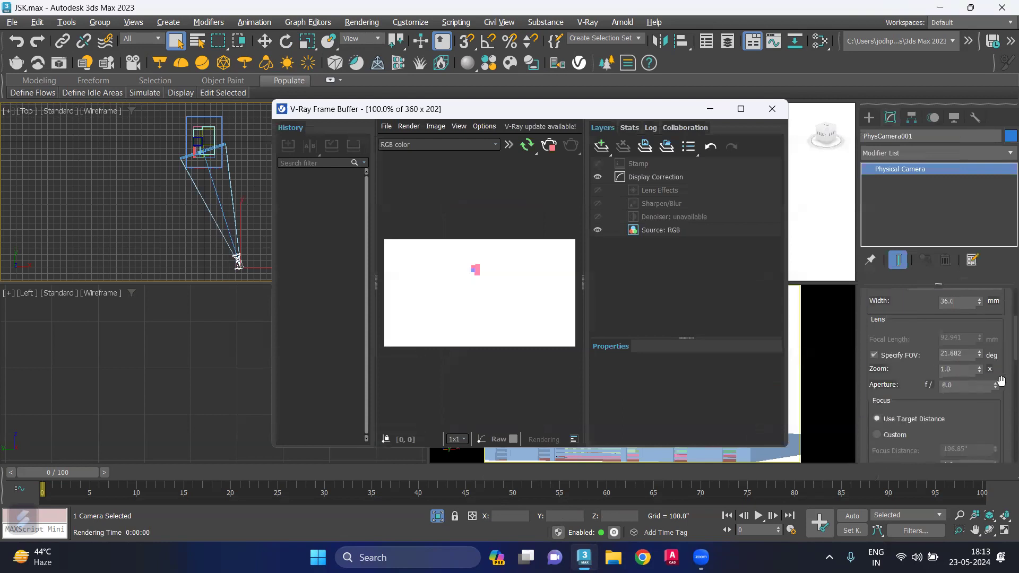
{"action": "scroll", "coordinate": [1001, 381], "scroll_direction": "down", "scroll_amount": 3}
{"action": "scroll", "coordinate": [1001, 381], "scroll_direction": "down", "scroll_amount": 3}
{"action": "scroll", "coordinate": [1002, 384], "scroll_direction": "down", "scroll_amount": 3}
{"action": "scroll", "coordinate": [1003, 385], "scroll_direction": "down", "scroll_amount": 3}
{"action": "scroll", "coordinate": [1003, 386], "scroll_direction": "down", "scroll_amount": 2}
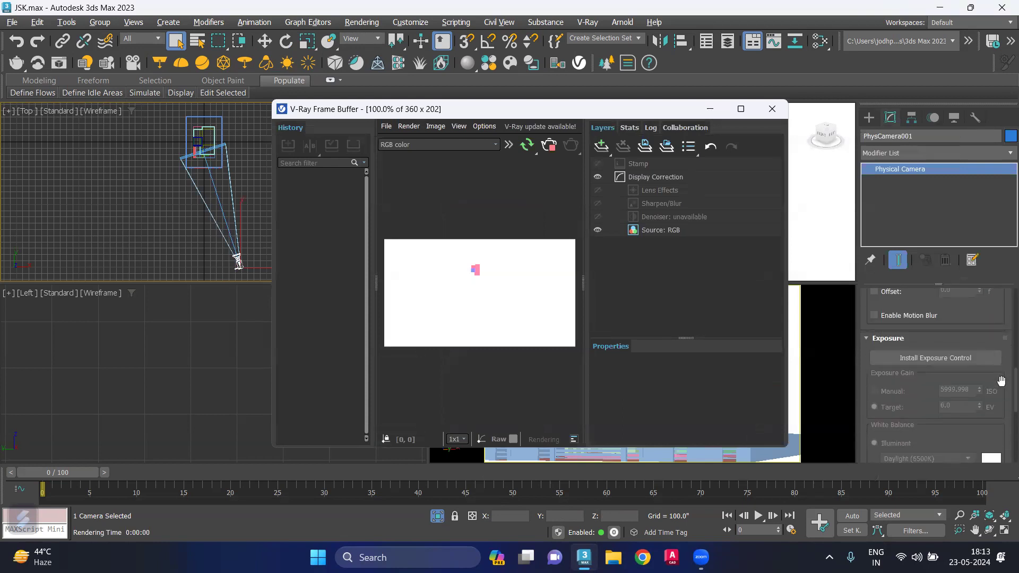
- Install exposure control and set the camera's Target exposure to 13.0 EV
{"action": "left_click", "coordinate": [969, 357]}
{"action": "left_click", "coordinate": [957, 406]}
{"action": "mouse_move", "coordinate": [891, 406]}
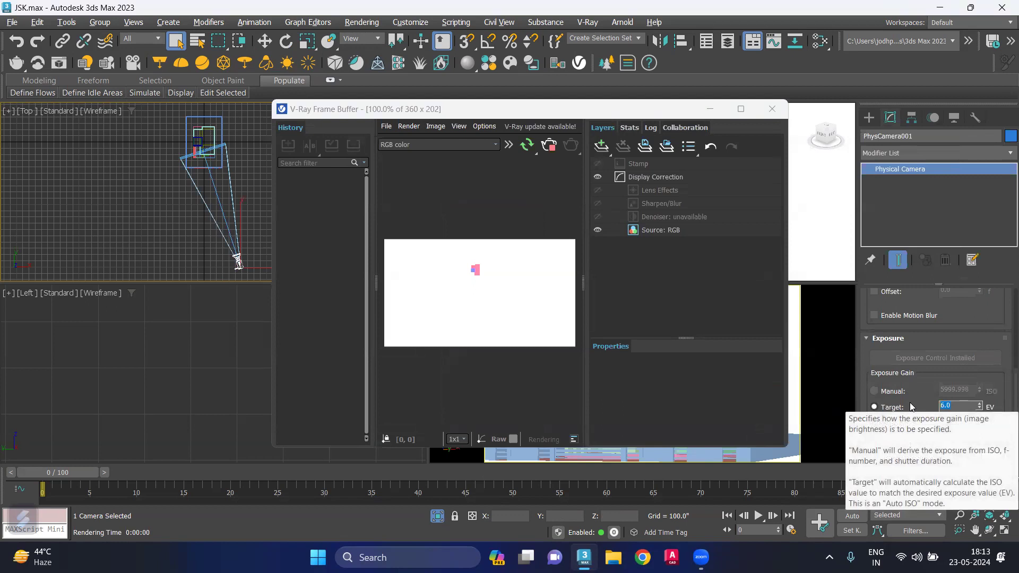
{"action": "type", "text": "13"}
{"action": "key", "text": "Return"}
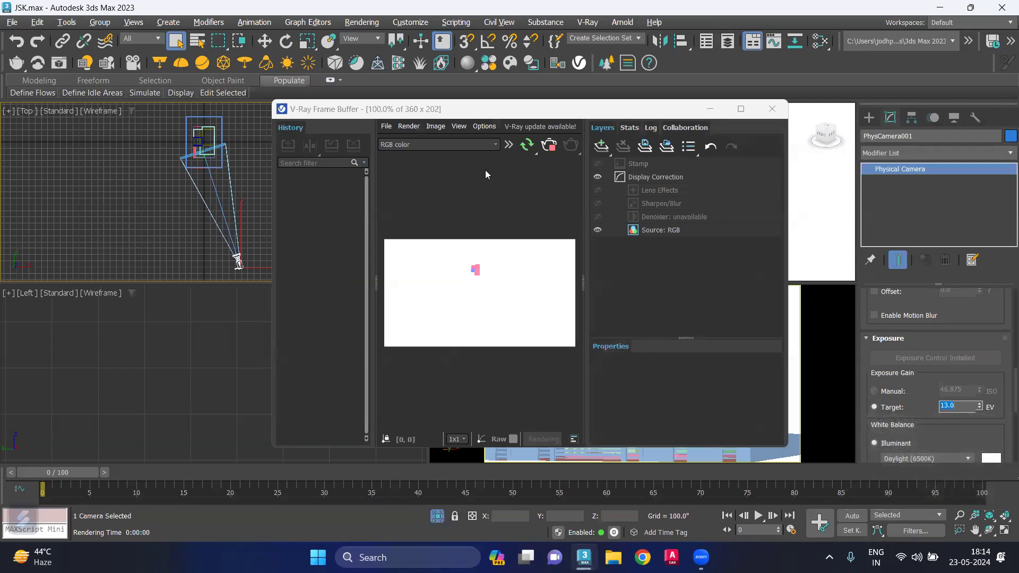
{"action": "left_click", "coordinate": [528, 149]}
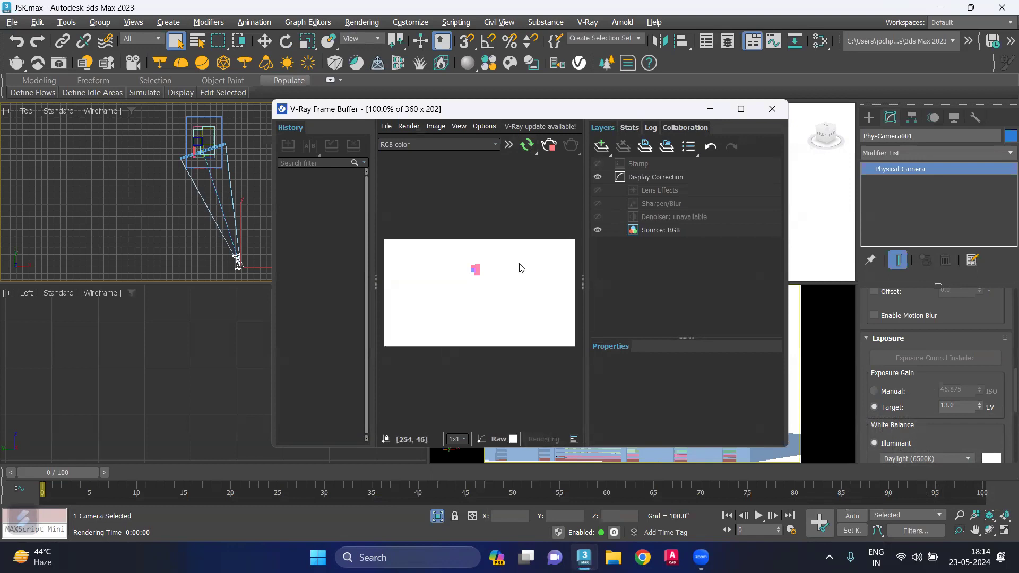
{"action": "left_click", "coordinate": [772, 109]}
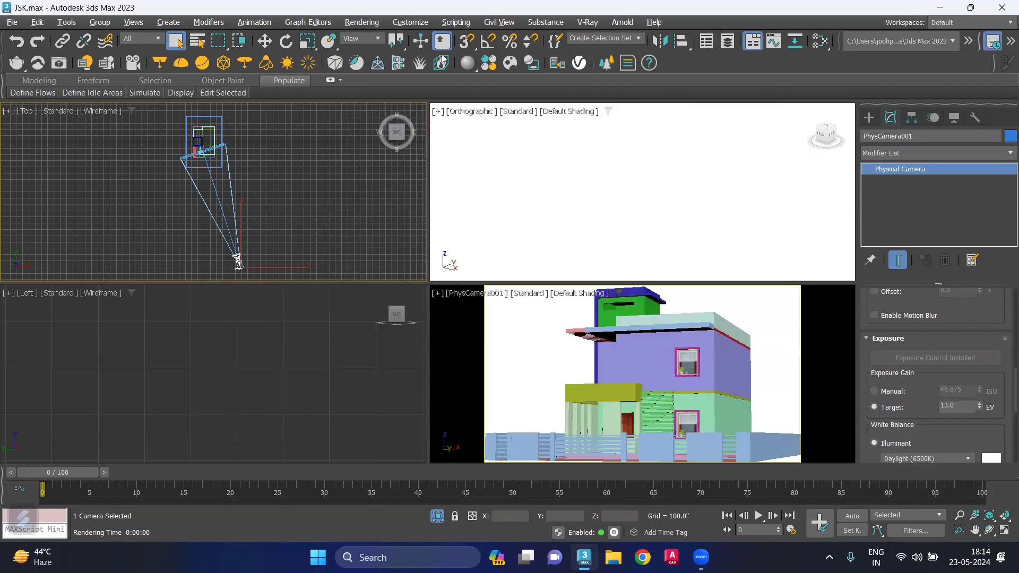
- Enable V-Ray Camera Auto exposure and Auto white balance, locking View to Render to PhysCamera001
{"action": "left_click", "coordinate": [371, 22]}
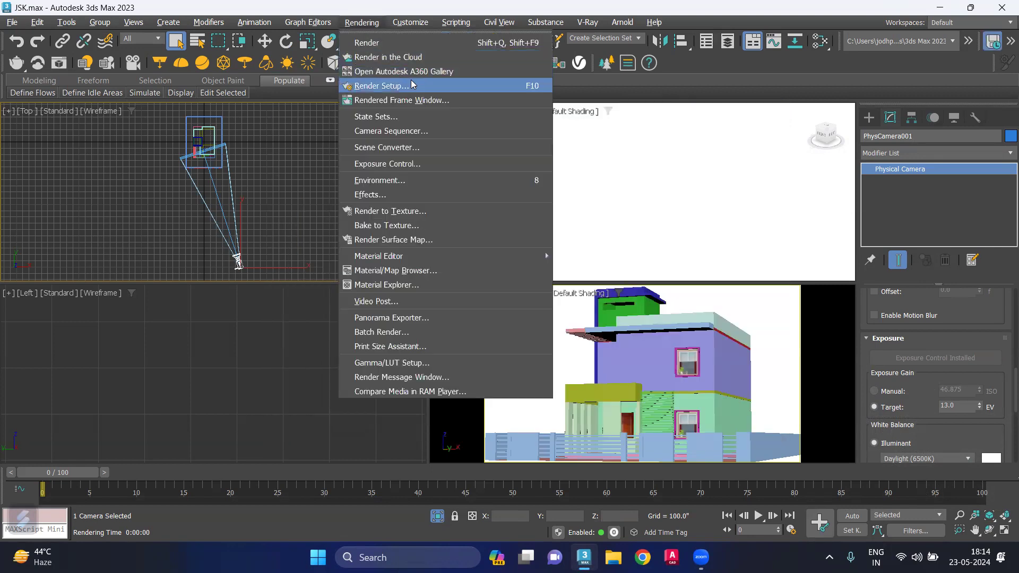
{"action": "left_click", "coordinate": [413, 85]}
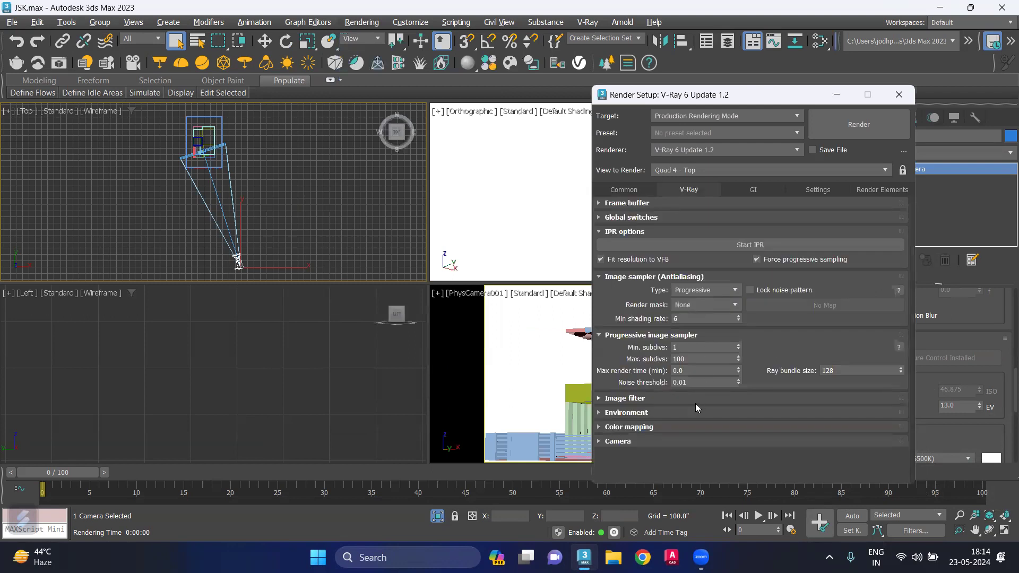
{"action": "left_click", "coordinate": [656, 441]}
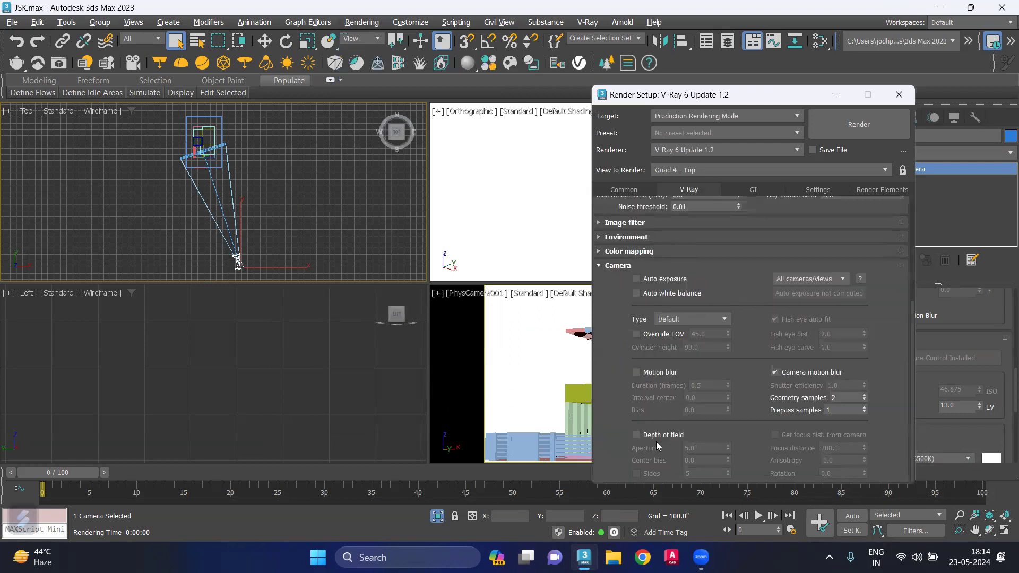
{"action": "left_click", "coordinate": [634, 272]}
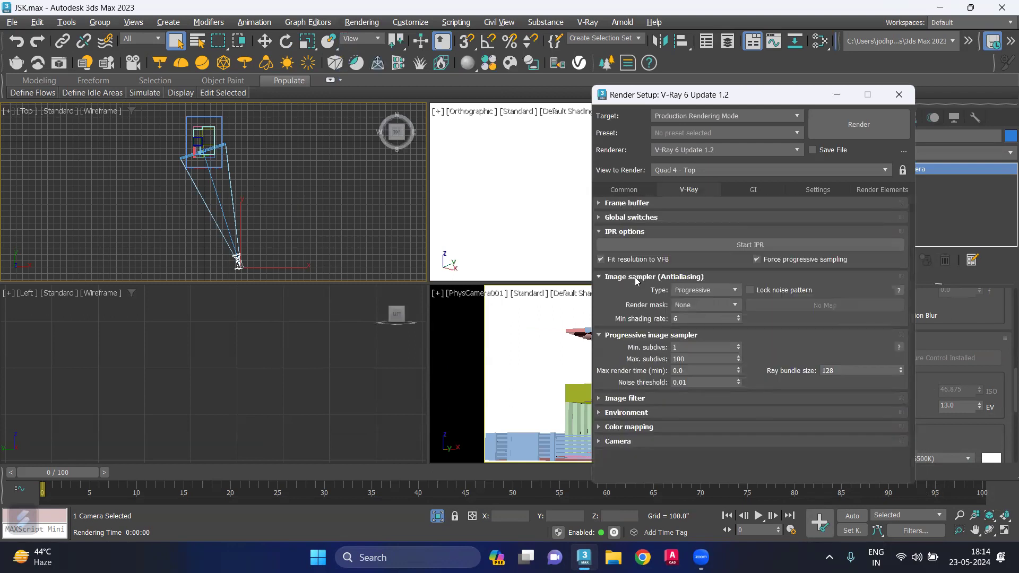
{"action": "left_click", "coordinate": [626, 441]}
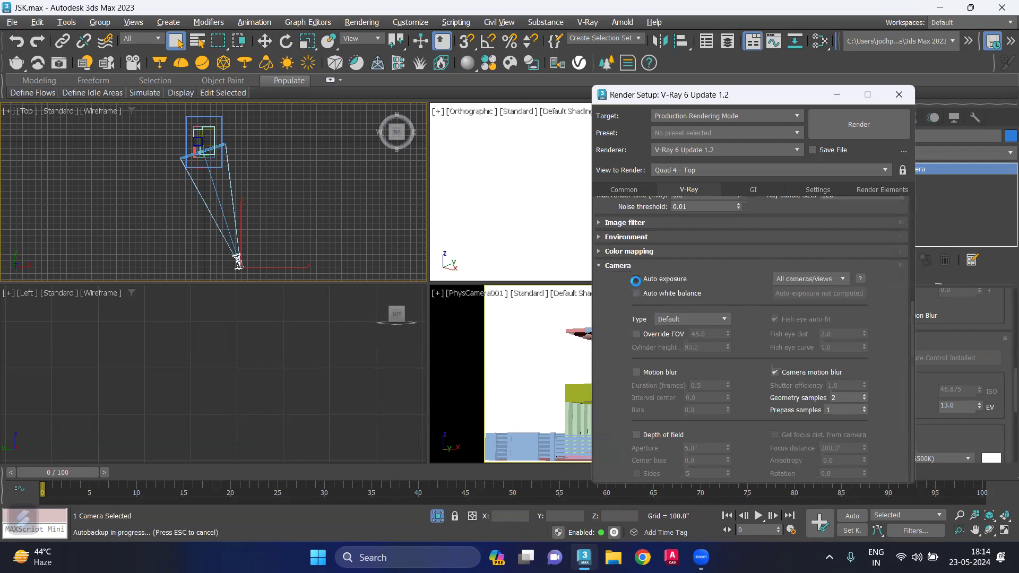
{"action": "left_click", "coordinate": [636, 279]}
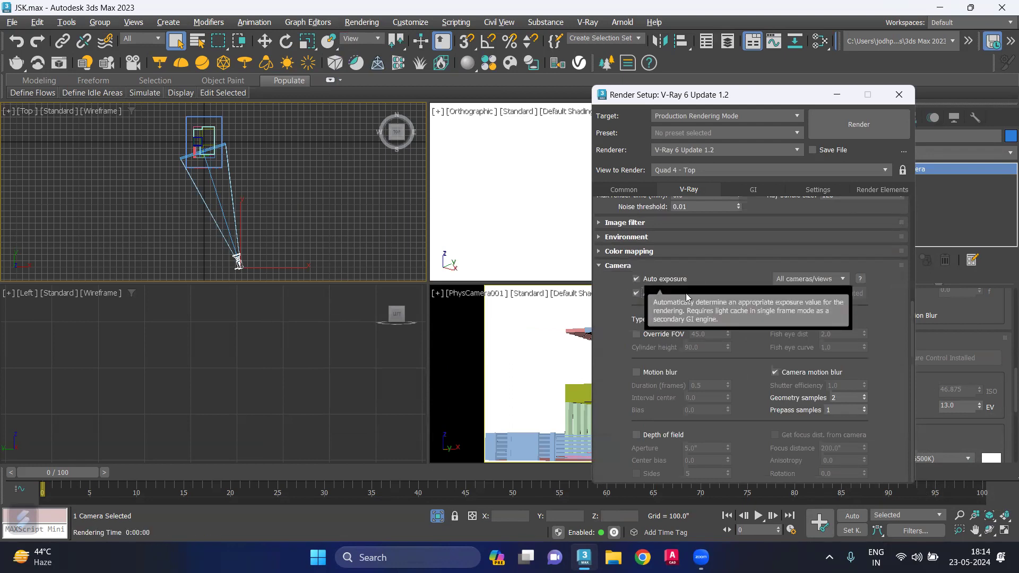
{"action": "left_click", "coordinate": [847, 171]}
{"action": "left_click", "coordinate": [711, 218]}
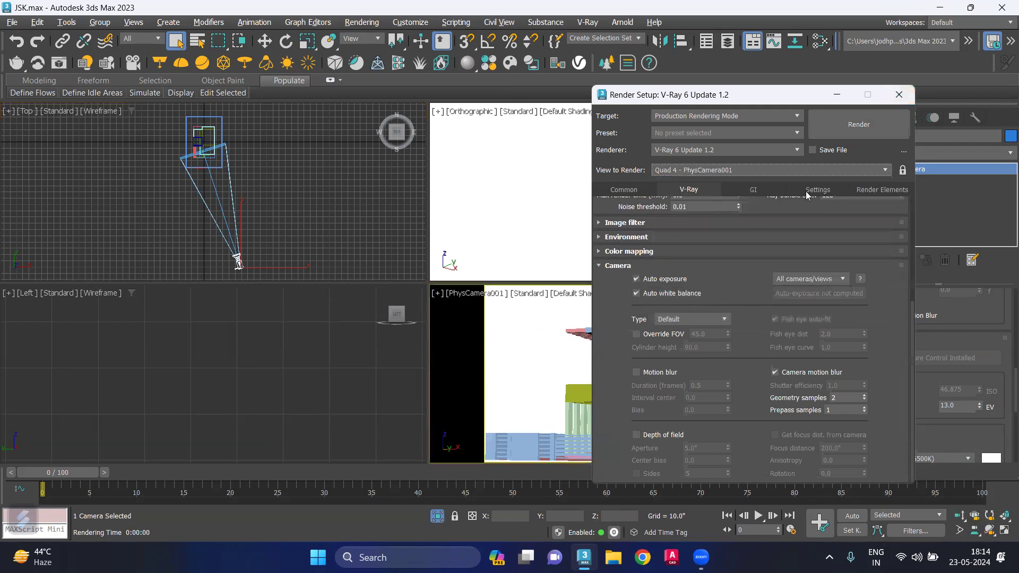
{"action": "left_click", "coordinate": [902, 170]}
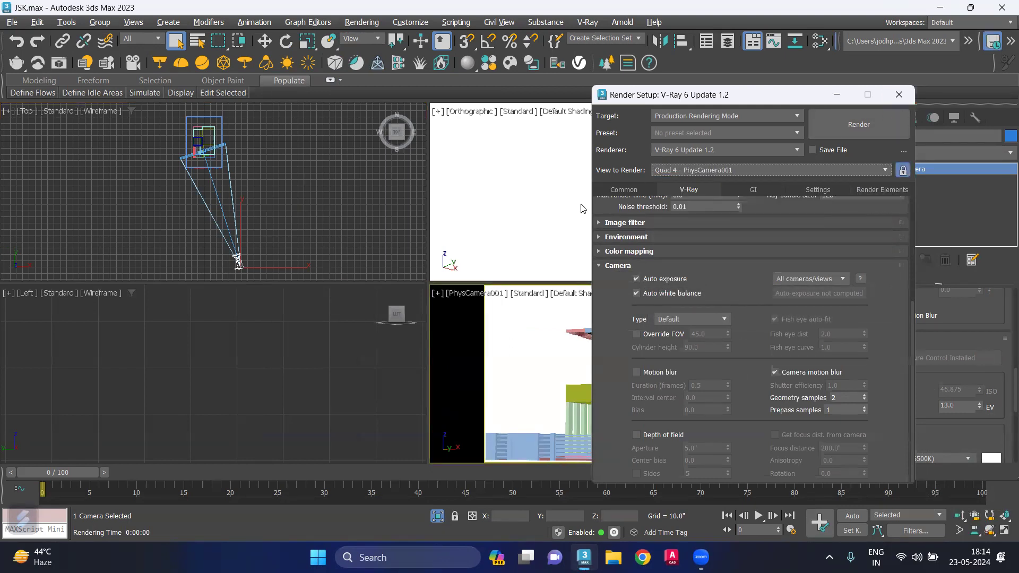
{"action": "left_click", "coordinate": [898, 94]}
- Render the camera view and inspect the result full-screen in the V-Ray Frame Buffer
{"action": "key", "text": "shift+q"}
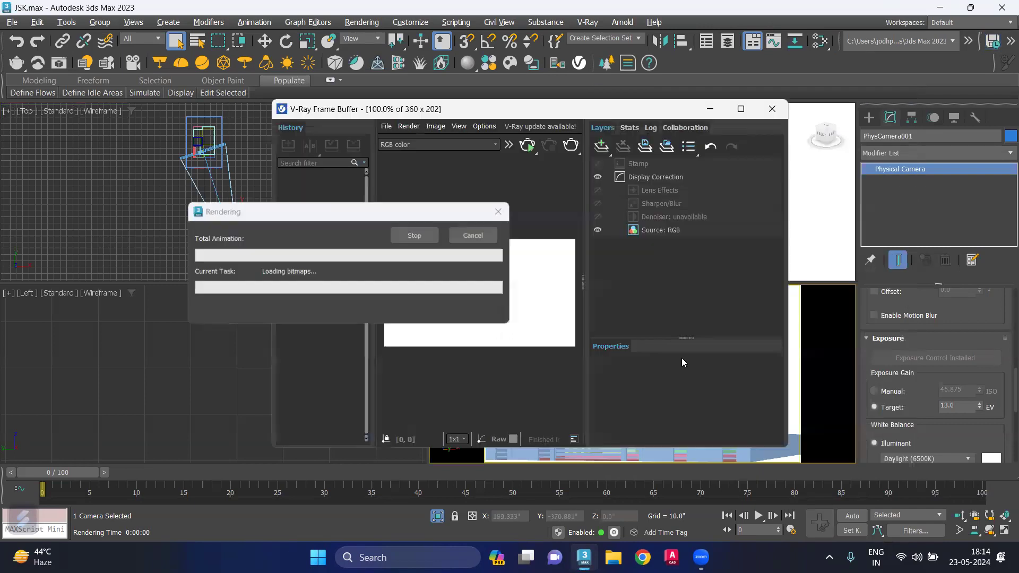
{"action": "scroll", "coordinate": [539, 287], "scroll_direction": "down", "scroll_amount": 3}
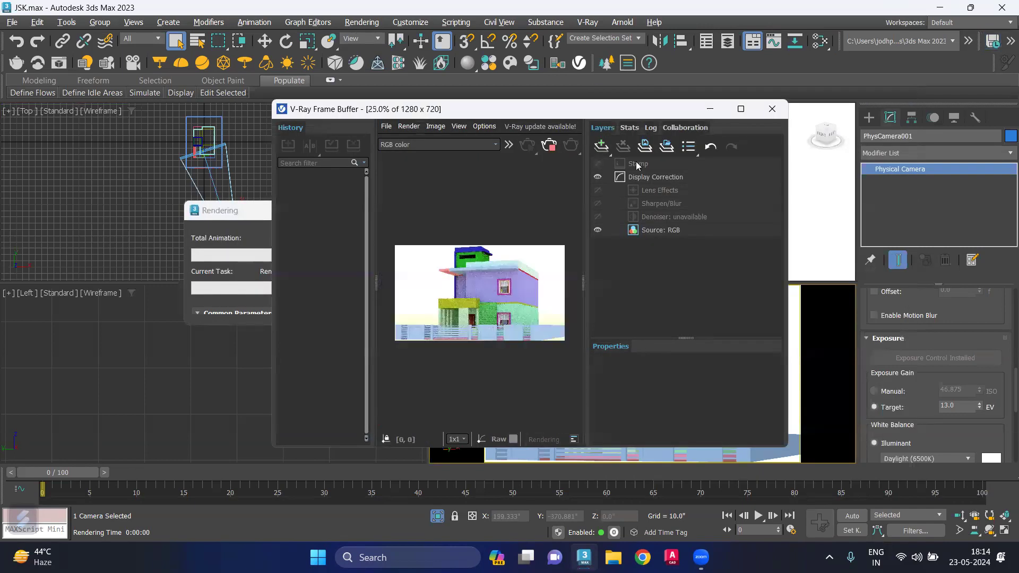
{"action": "left_click", "coordinate": [740, 108]}
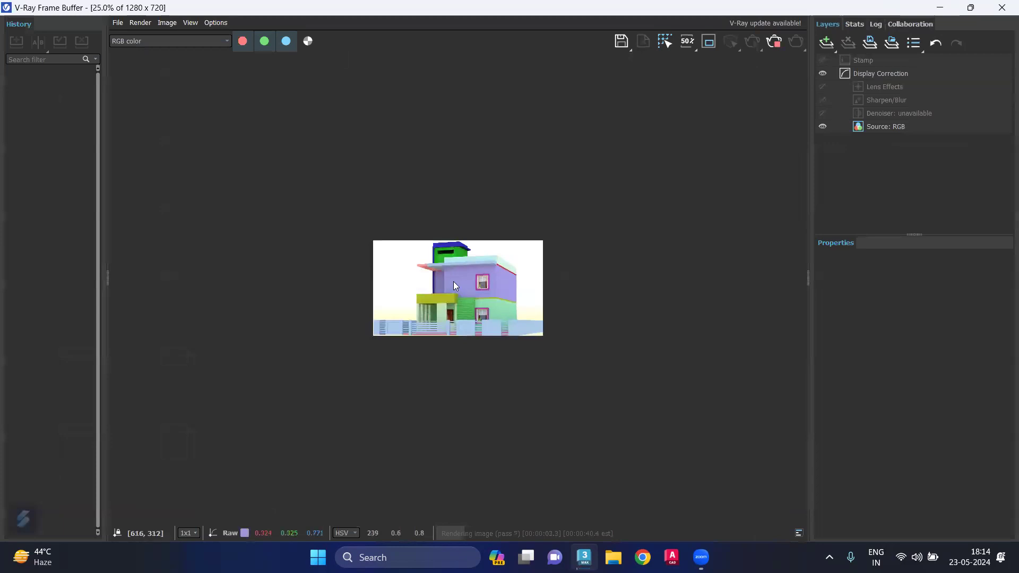
{"action": "scroll", "coordinate": [446, 280], "scroll_direction": "up", "scroll_amount": 1}
{"action": "scroll", "coordinate": [432, 295], "scroll_direction": "up", "scroll_amount": 1}
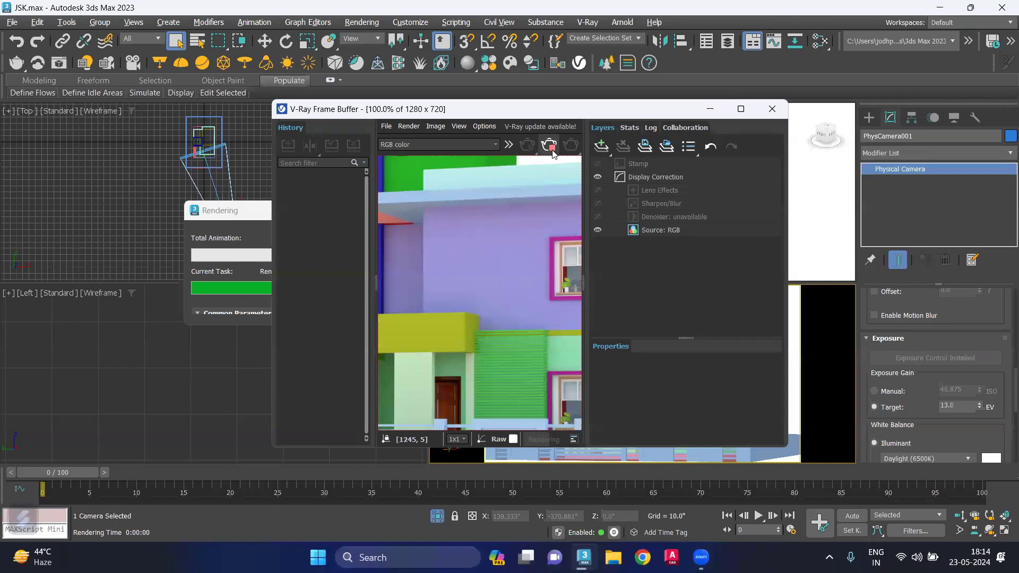
{"action": "left_click", "coordinate": [552, 153]}
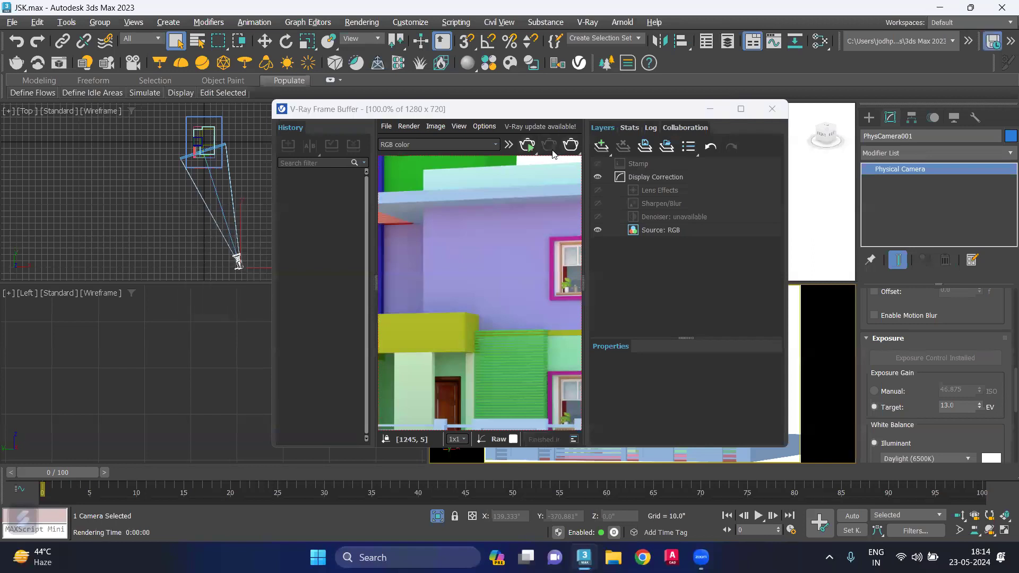
- Re-render the camera view, deselect the camera, minimize the frame buffer, and maximize the Top viewport
{"action": "left_click", "coordinate": [527, 145]}
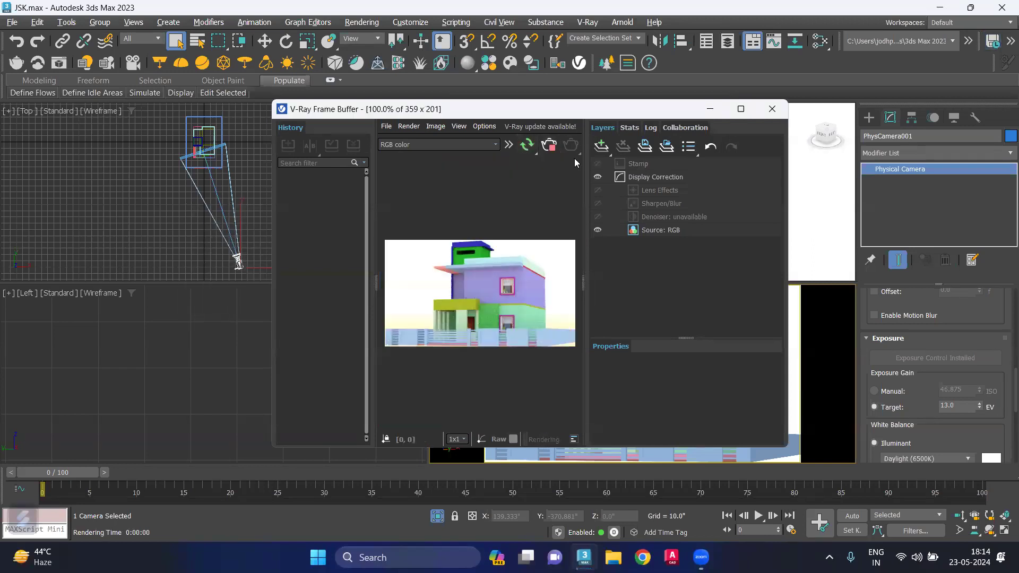
{"action": "left_click", "coordinate": [120, 226]}
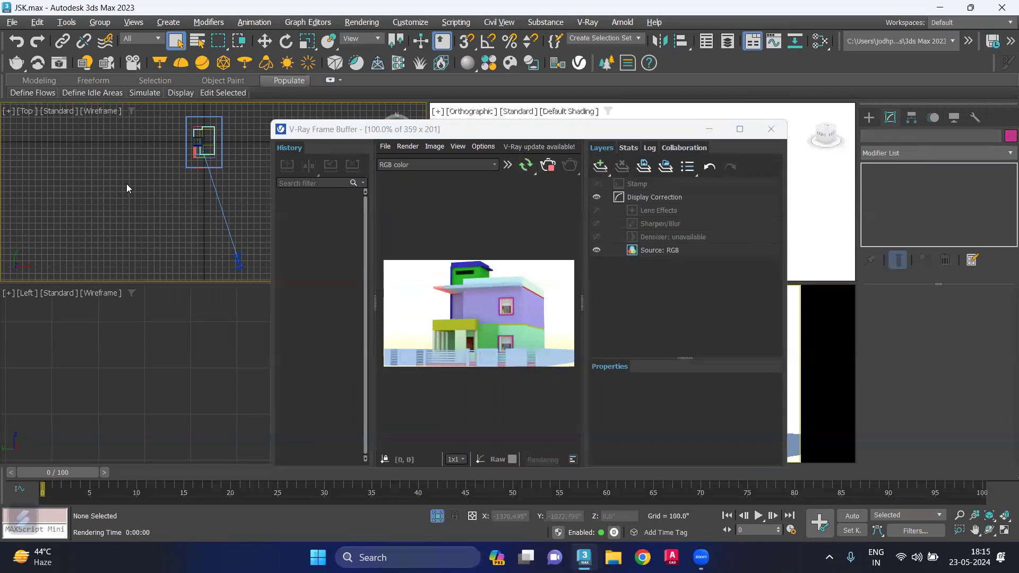
{"action": "left_click", "coordinate": [711, 129]}
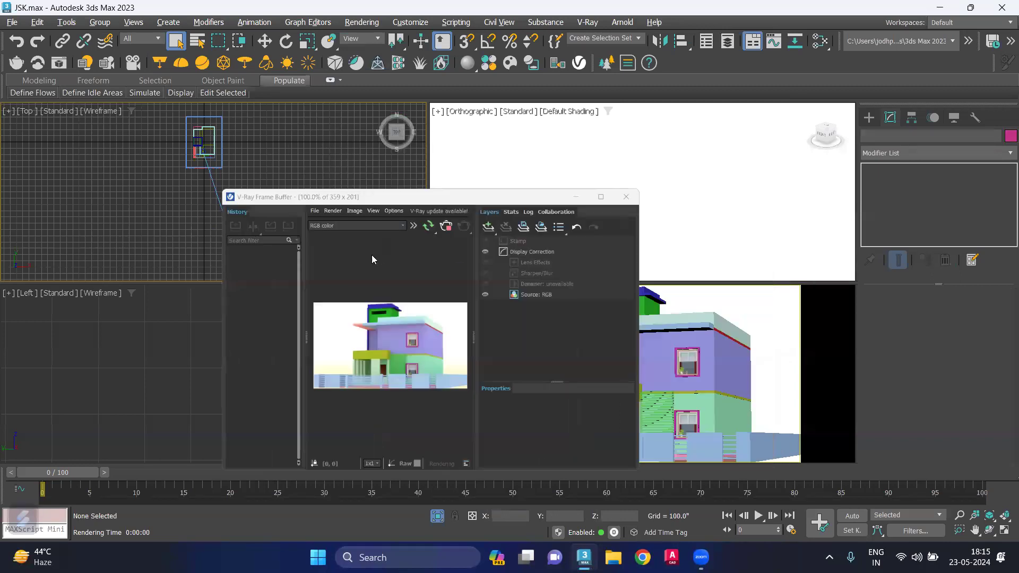
{"action": "key", "text": "alt+w"}
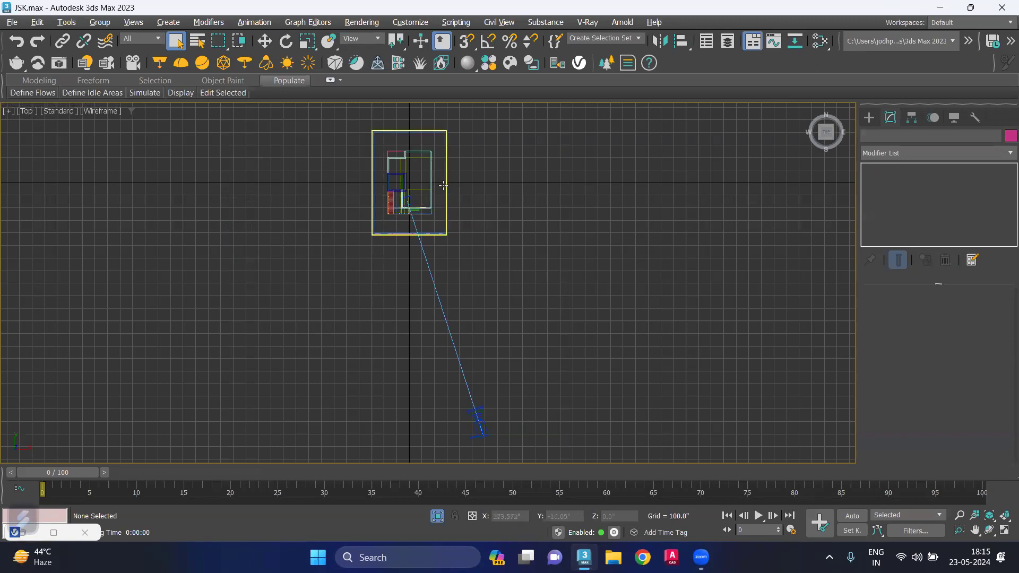
- Create a VRaySun aimed at the house in the Top view, declining the VRaySky environment map
{"action": "scroll", "coordinate": [394, 227], "scroll_direction": "up", "scroll_amount": 3}
{"action": "left_click", "coordinate": [869, 117]}
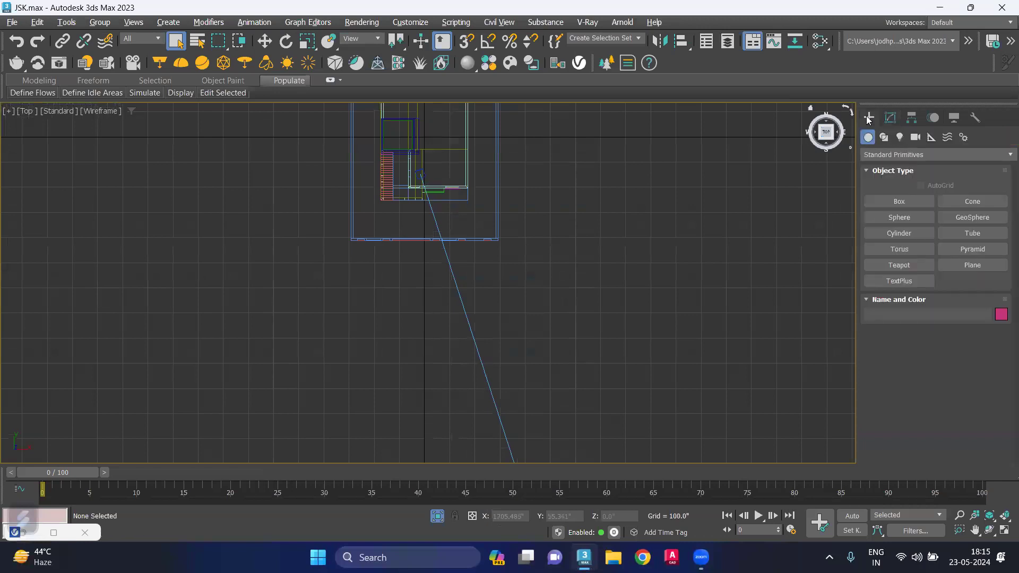
{"action": "left_click", "coordinate": [900, 137]}
{"action": "left_click", "coordinate": [917, 154]}
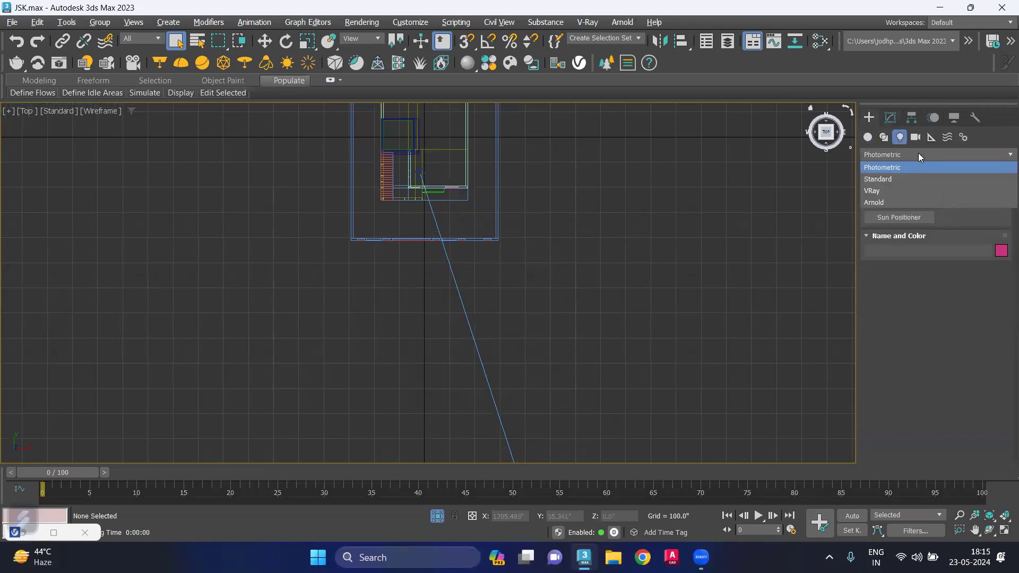
{"action": "left_click", "coordinate": [925, 189]}
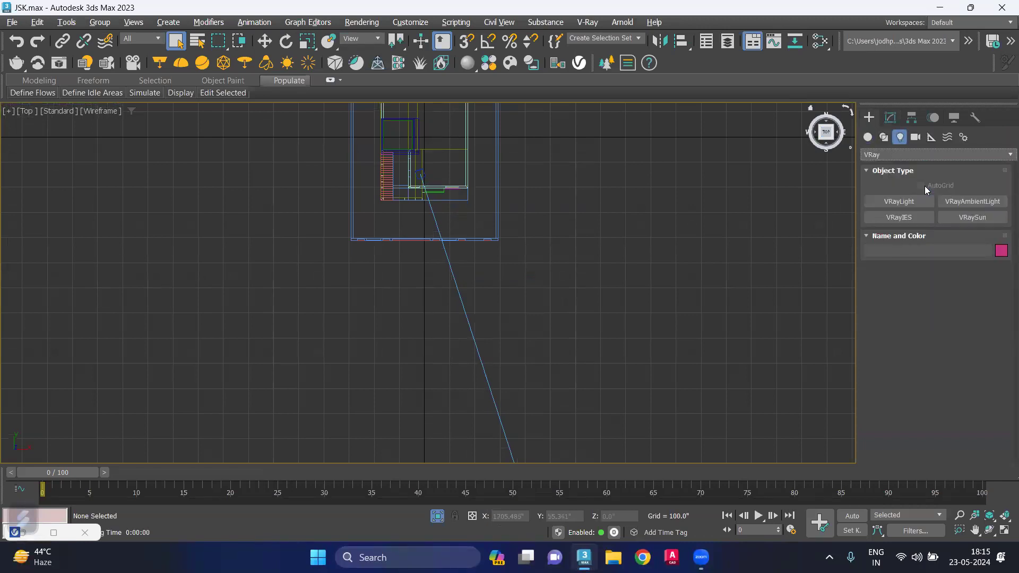
{"action": "left_click", "coordinate": [973, 217]}
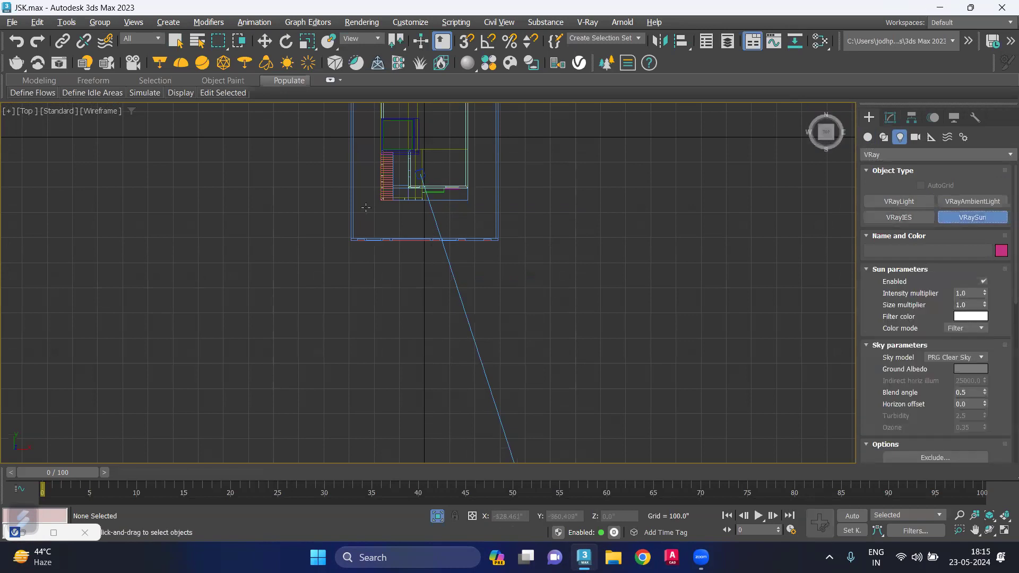
{"action": "scroll", "coordinate": [363, 212], "scroll_direction": "up", "scroll_amount": 1}
{"action": "scroll", "coordinate": [337, 321], "scroll_direction": "up", "scroll_amount": 1}
{"action": "left_click_drag", "start_coordinate": [288, 364], "coordinate": [417, 238]}
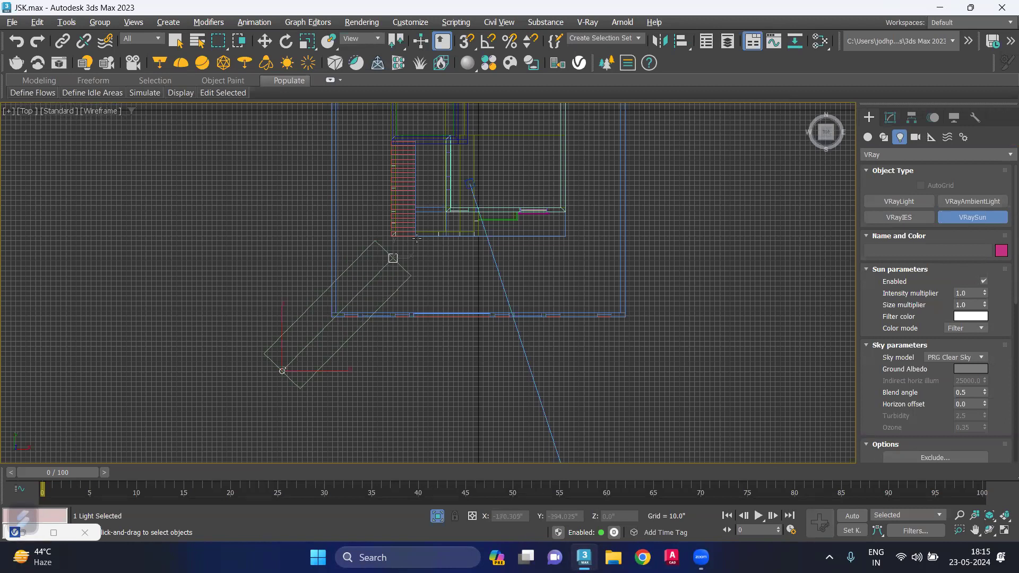
{"action": "left_click_drag", "start_coordinate": [417, 238], "coordinate": [448, 204]}
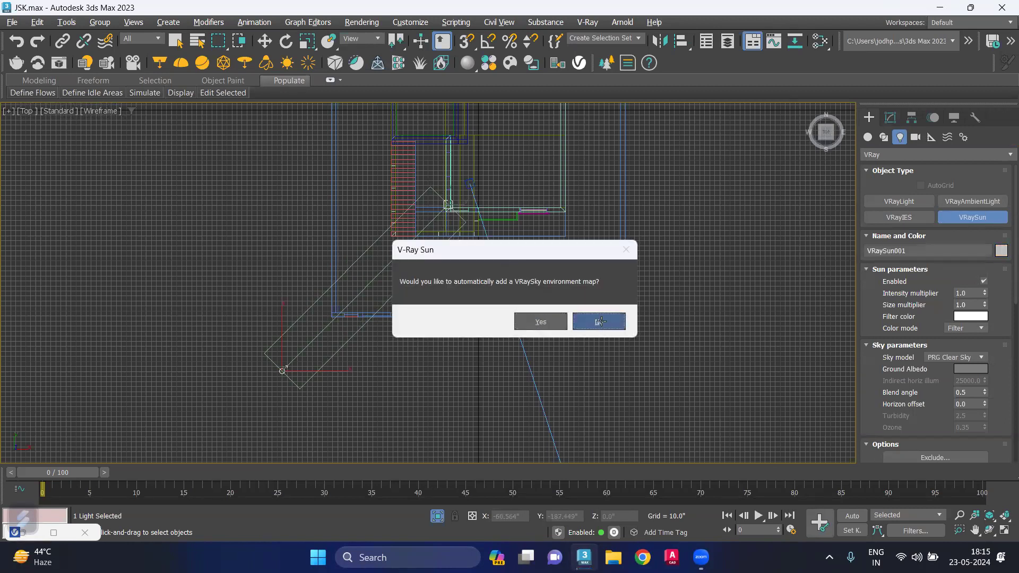
{"action": "left_click", "coordinate": [600, 321]}
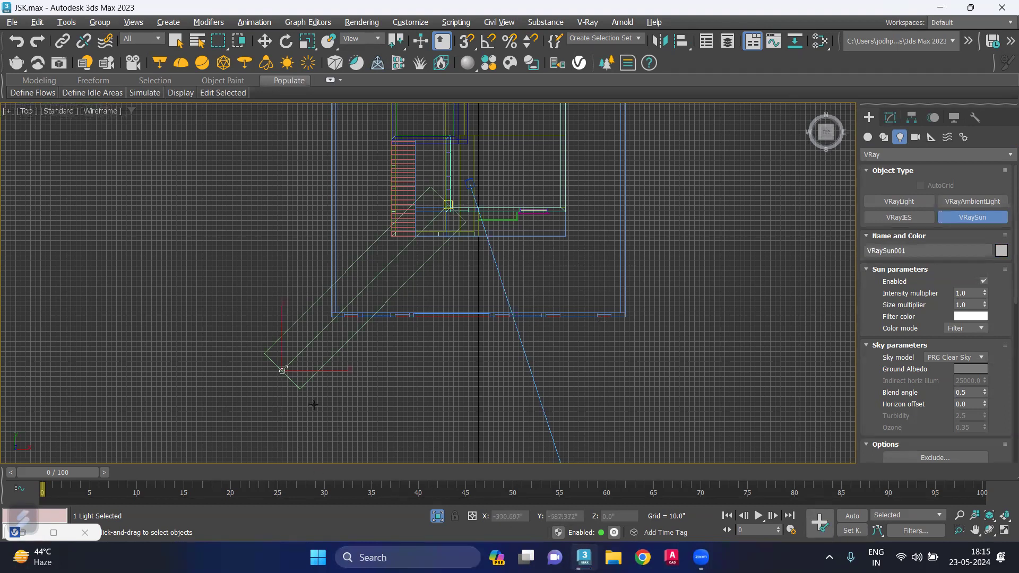
- In the Left view, move VRaySun001 high above and further out from the house
{"action": "key", "text": "l"}
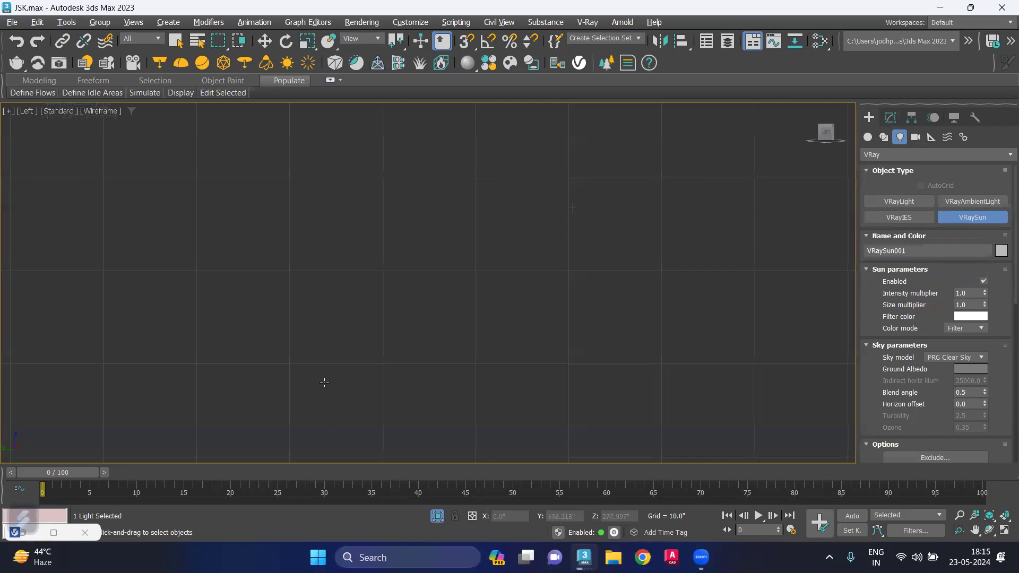
{"action": "scroll", "coordinate": [324, 382], "scroll_direction": "down", "scroll_amount": 5}
{"action": "scroll", "coordinate": [436, 311], "scroll_direction": "down", "scroll_amount": 2}
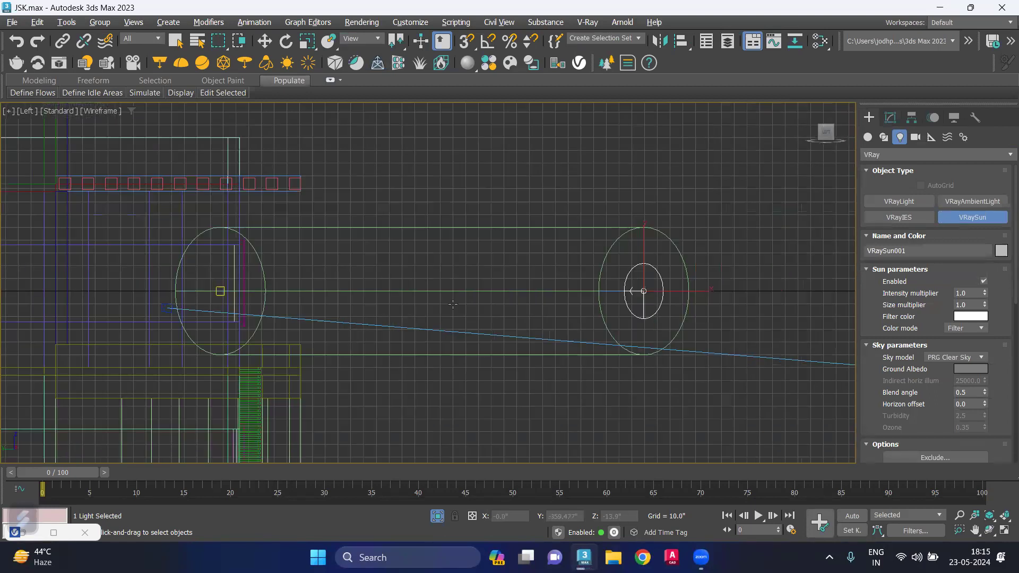
{"action": "scroll", "coordinate": [506, 275], "scroll_direction": "down", "scroll_amount": 2}
{"action": "key", "text": "w"}
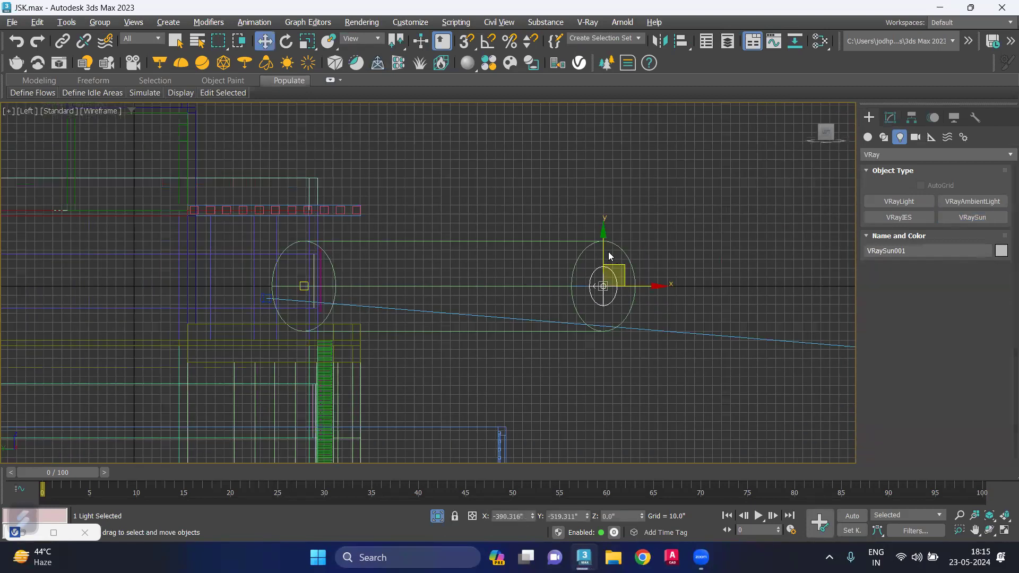
{"action": "mouse_move", "coordinate": [604, 228]}
{"action": "left_mouse_down"}
{"action": "mouse_move", "coordinate": [604, 165]}
{"action": "mouse_move", "coordinate": [622, 166]}
{"action": "left_mouse_up"}
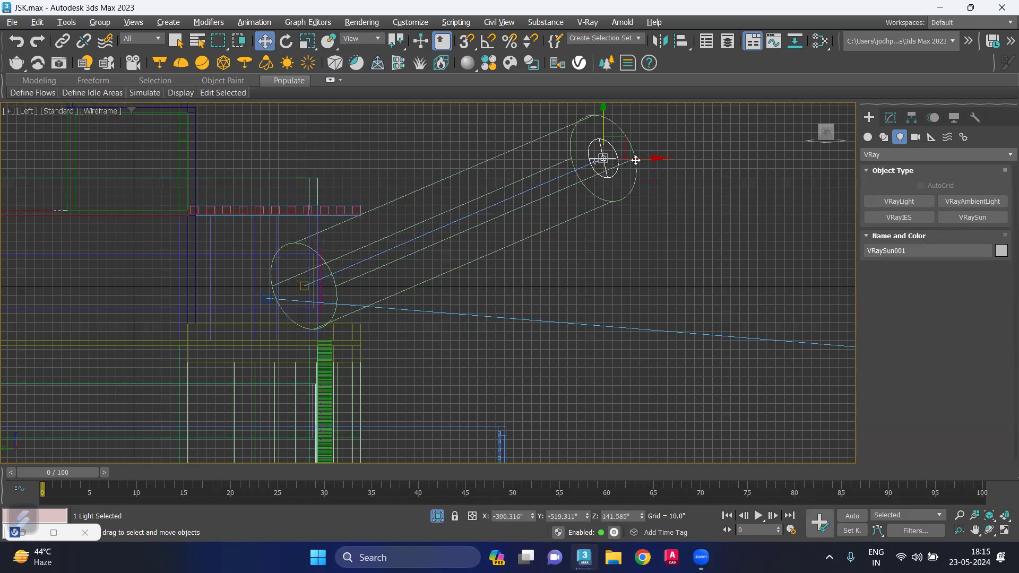
{"action": "left_click_drag", "start_coordinate": [622, 166], "coordinate": [724, 162]}
{"action": "scroll", "coordinate": [652, 265], "scroll_direction": "down", "scroll_amount": 2}
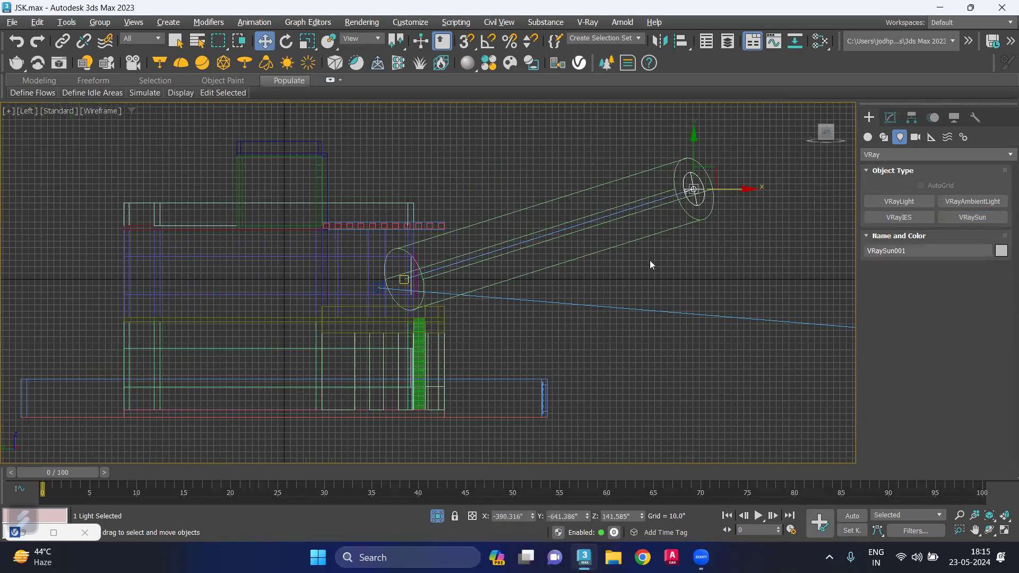
{"action": "scroll", "coordinate": [602, 270], "scroll_direction": "down", "scroll_amount": 2}
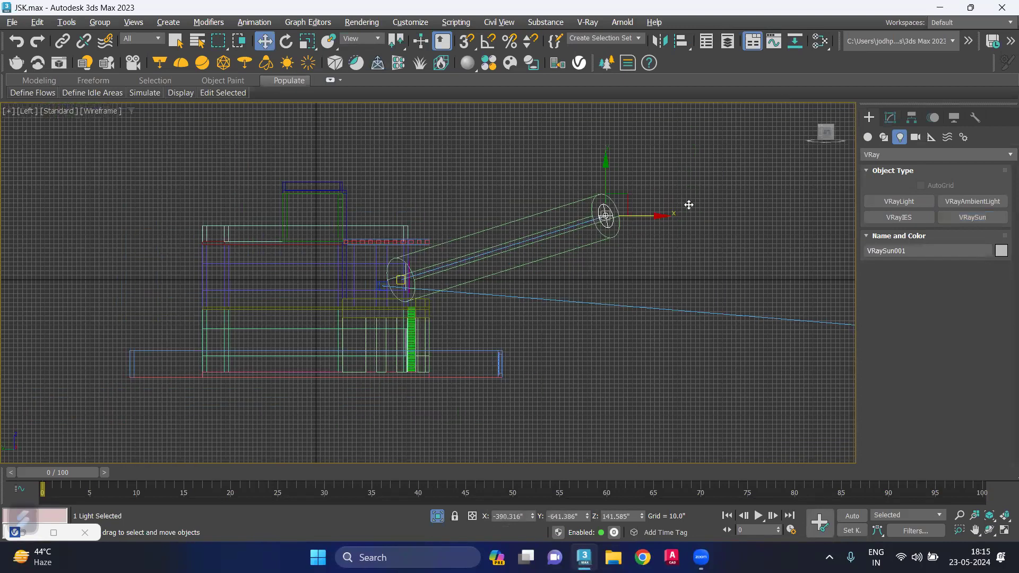
{"action": "left_click_drag", "start_coordinate": [648, 216], "coordinate": [701, 215]}
{"action": "left_click", "coordinate": [674, 266]}
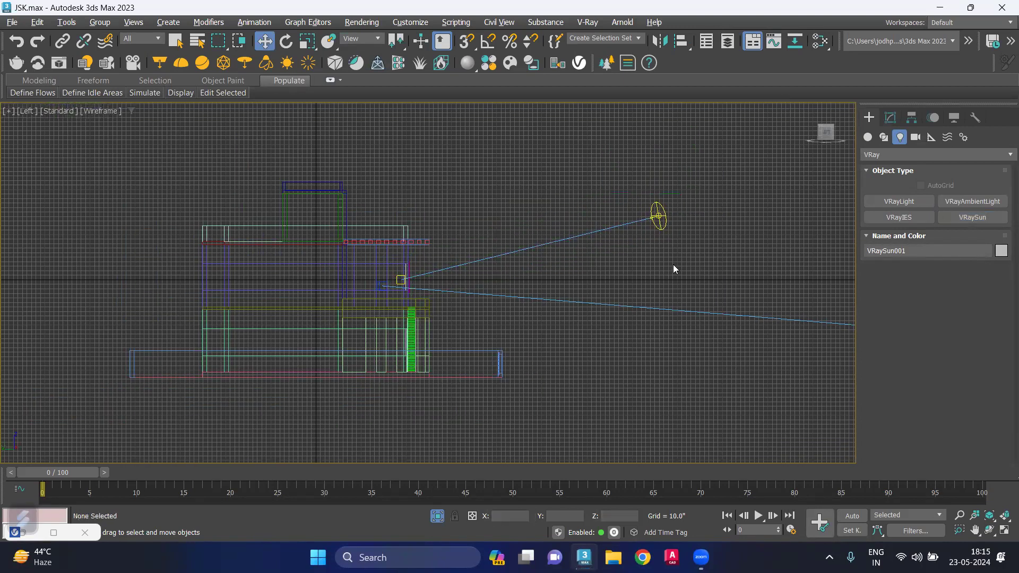
{"action": "left_click", "coordinate": [659, 222]}
- Raise VRaySun001's photon emit radius from 50.0" to 100.0" under Sampling, then deselect the sun
{"action": "left_click", "coordinate": [885, 123]}
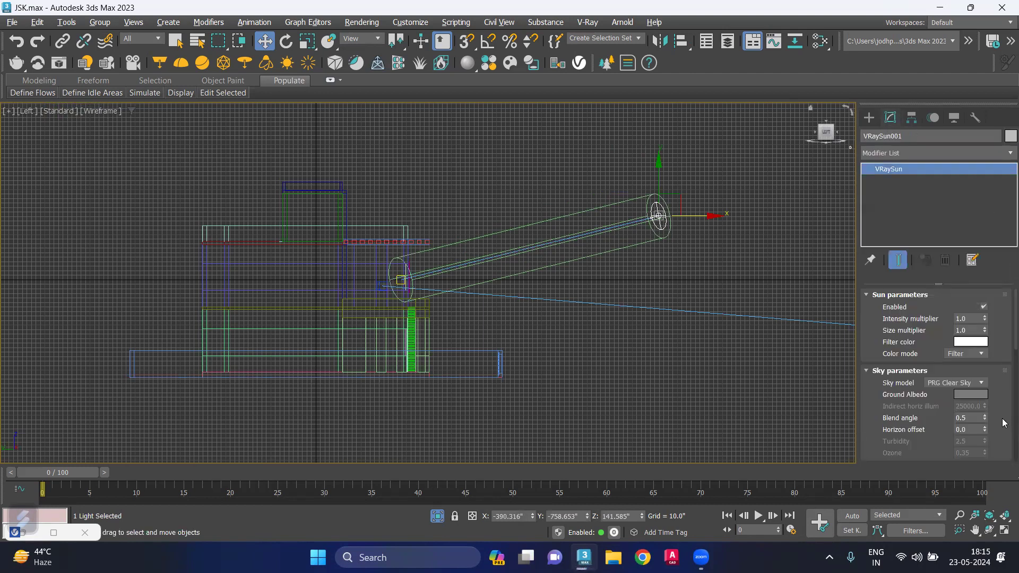
{"action": "scroll", "coordinate": [1007, 443], "scroll_direction": "down", "scroll_amount": 1}
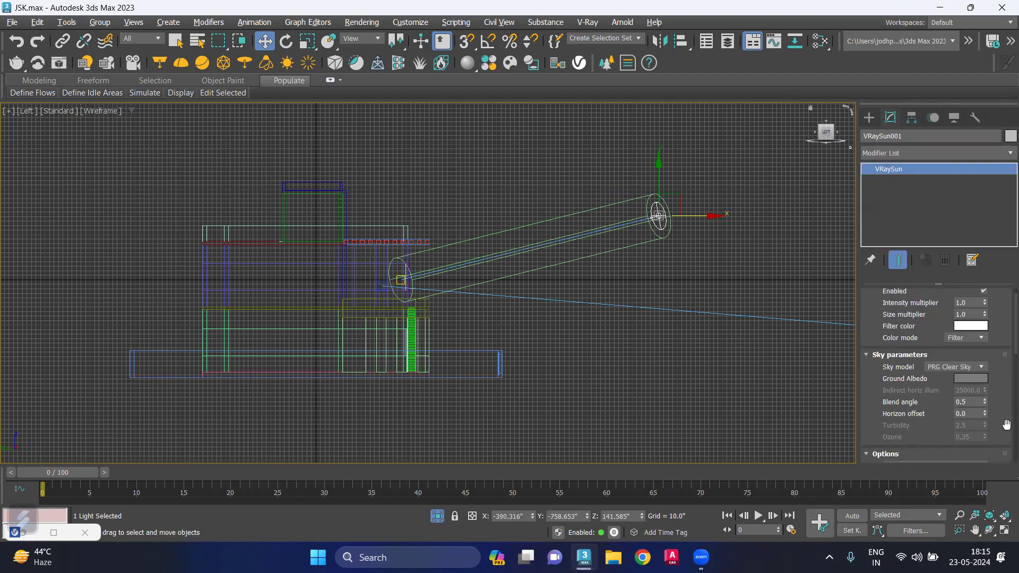
{"action": "scroll", "coordinate": [1006, 423], "scroll_direction": "up", "scroll_amount": 1}
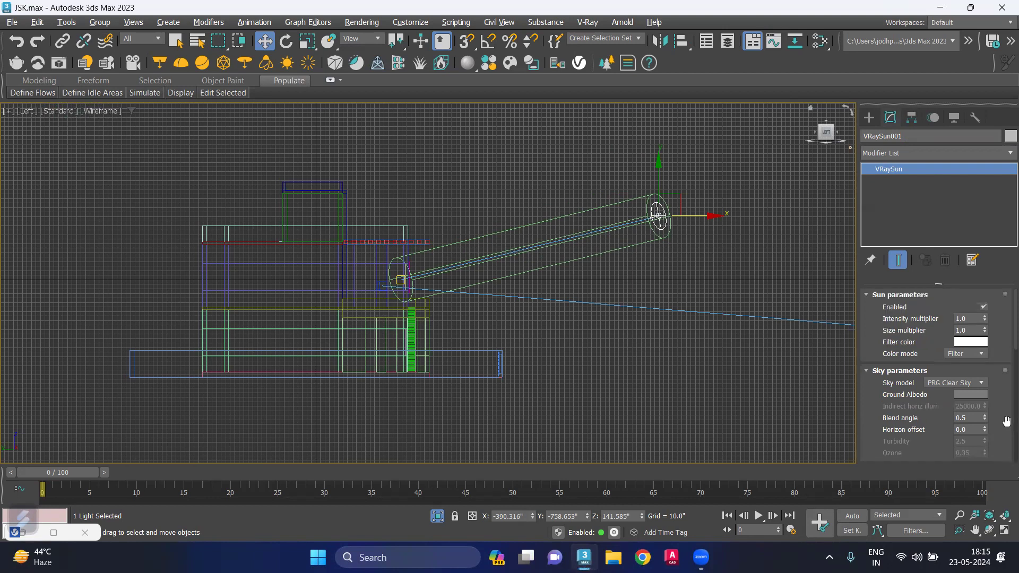
{"action": "scroll", "coordinate": [1006, 422], "scroll_direction": "down", "scroll_amount": 1}
{"action": "scroll", "coordinate": [1004, 421], "scroll_direction": "down", "scroll_amount": 4}
{"action": "scroll", "coordinate": [1003, 421], "scroll_direction": "down", "scroll_amount": 3}
{"action": "scroll", "coordinate": [1002, 420], "scroll_direction": "down", "scroll_amount": 3}
{"action": "scroll", "coordinate": [1001, 421], "scroll_direction": "down", "scroll_amount": 1}
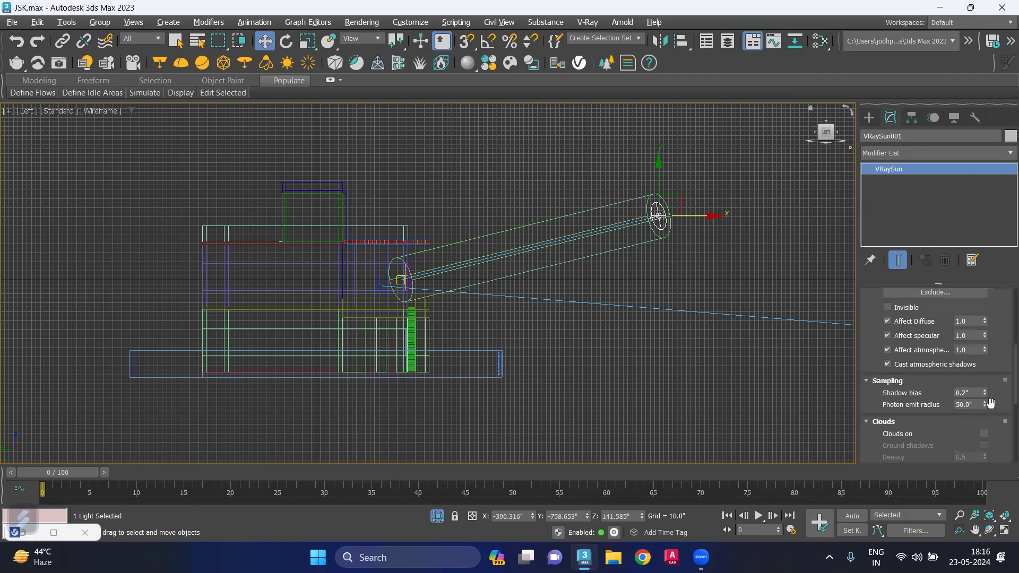
{"action": "left_click_drag", "start_coordinate": [986, 394], "coordinate": [982, 391]}
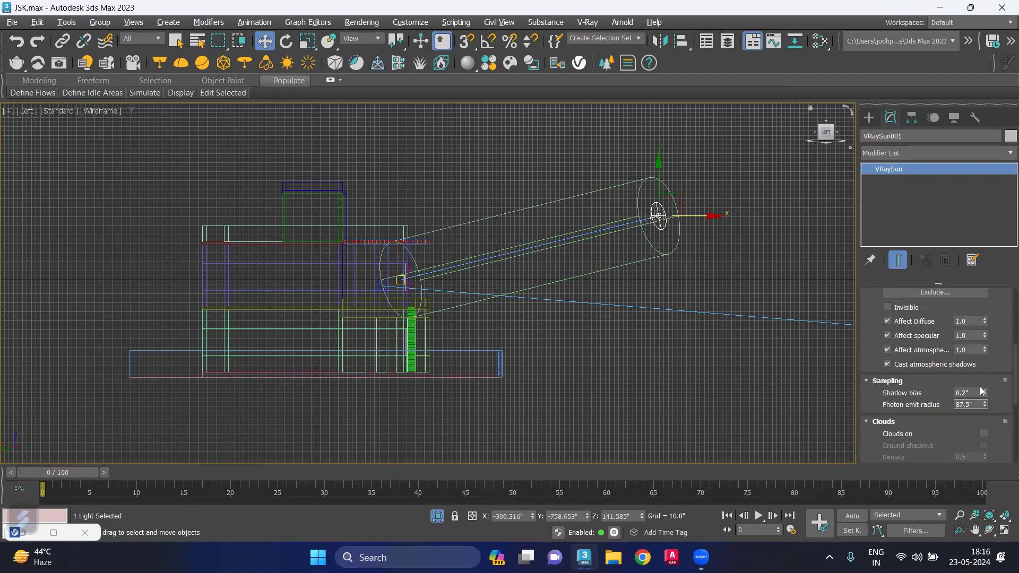
{"action": "left_click", "coordinate": [978, 405]}
{"action": "type", "text": "100.0"}
{"action": "key", "text": "Return"}
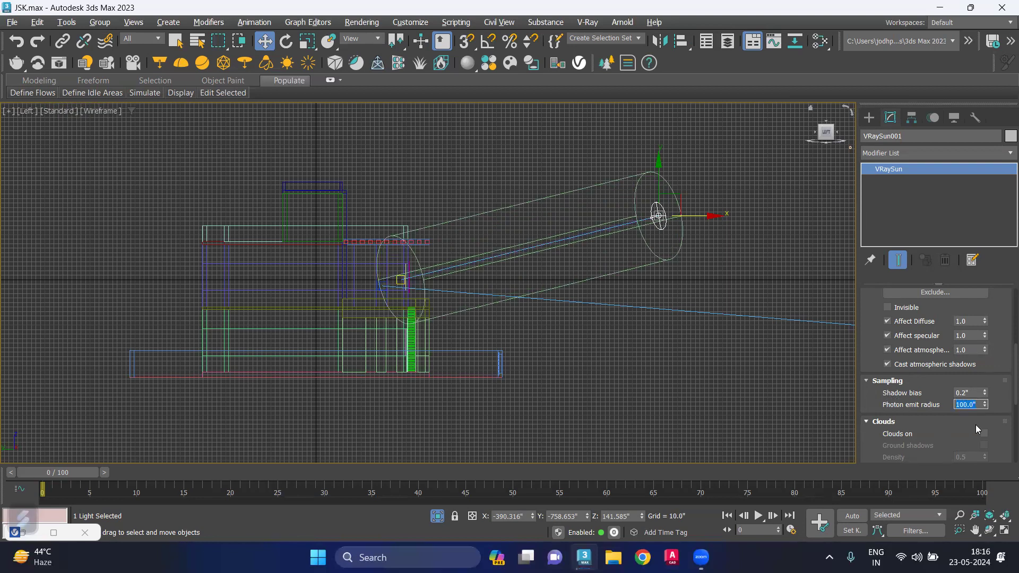
{"action": "scroll", "coordinate": [993, 440], "scroll_direction": "down", "scroll_amount": 1}
{"action": "scroll", "coordinate": [993, 439], "scroll_direction": "down", "scroll_amount": 3}
{"action": "scroll", "coordinate": [994, 440], "scroll_direction": "down", "scroll_amount": 3}
{"action": "scroll", "coordinate": [996, 440], "scroll_direction": "down", "scroll_amount": 3}
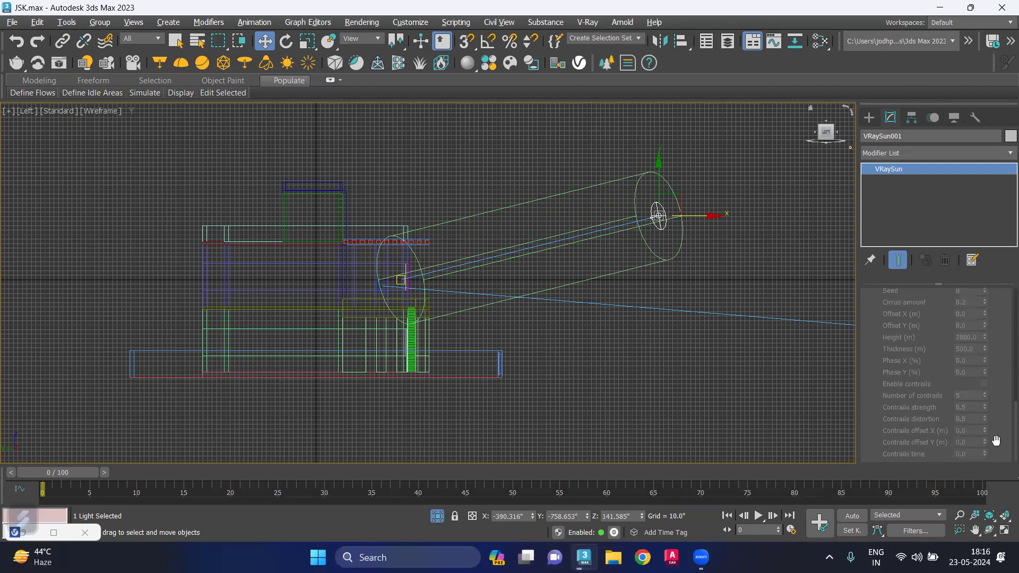
{"action": "scroll", "coordinate": [995, 440], "scroll_direction": "up", "scroll_amount": 3}
{"action": "scroll", "coordinate": [996, 441], "scroll_direction": "up", "scroll_amount": 3}
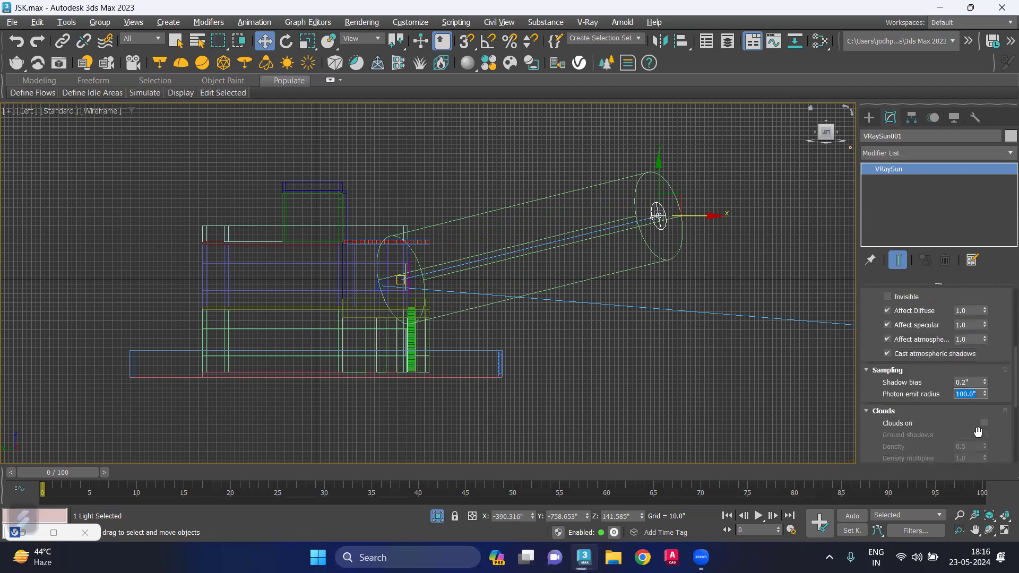
{"action": "left_click", "coordinate": [765, 275]}
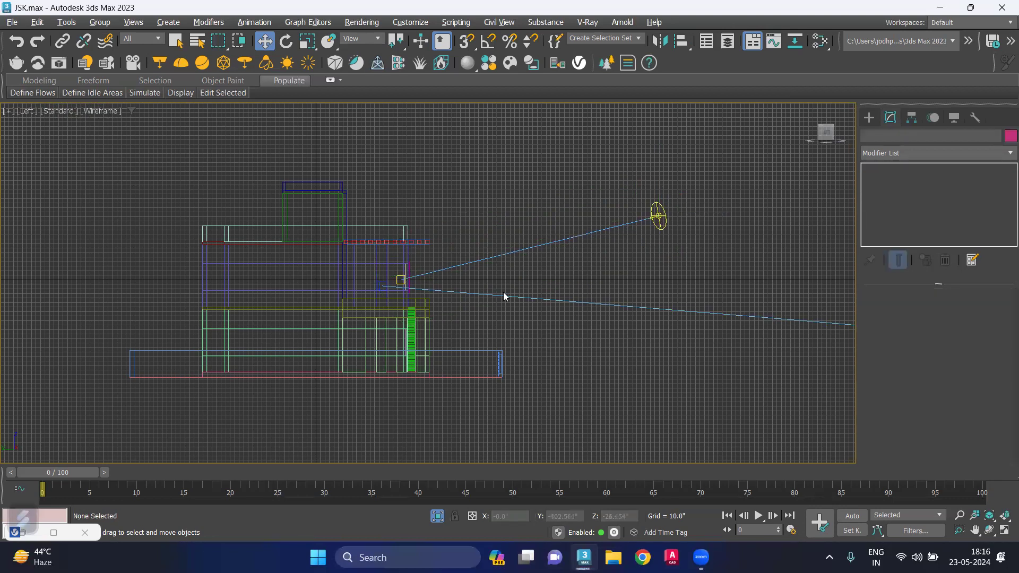
- Preview a sunlit V-Ray render through PhysCamera001 full-screen, then close the frame buffer and cancel the render
{"action": "key", "text": "c"}
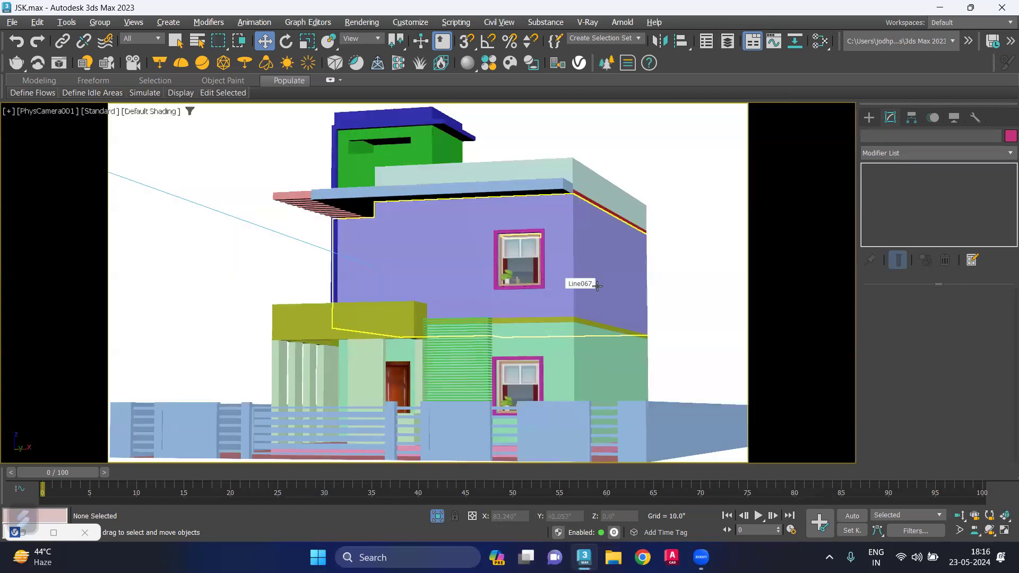
{"action": "key", "text": "shift+q"}
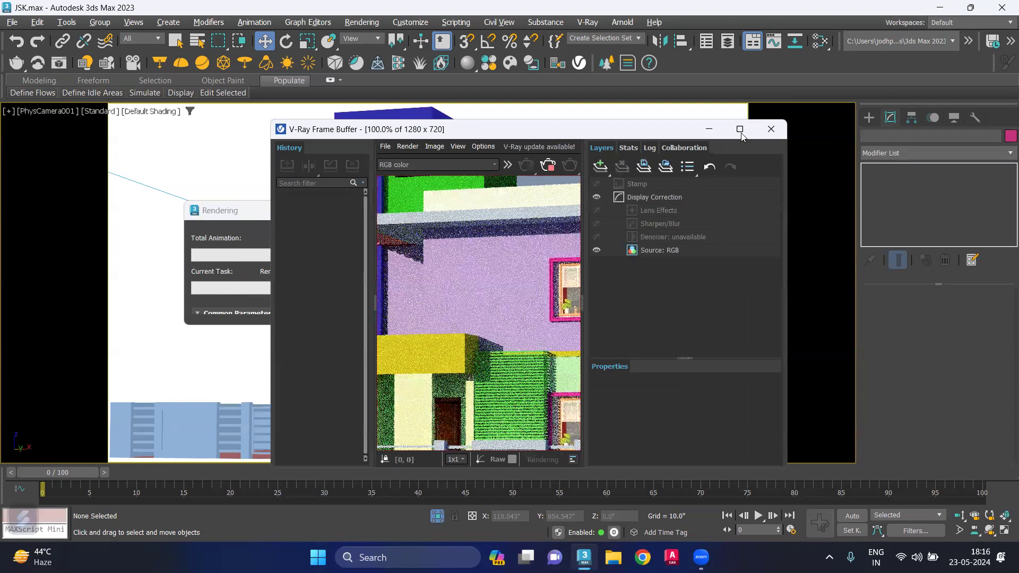
{"action": "left_click", "coordinate": [741, 132]}
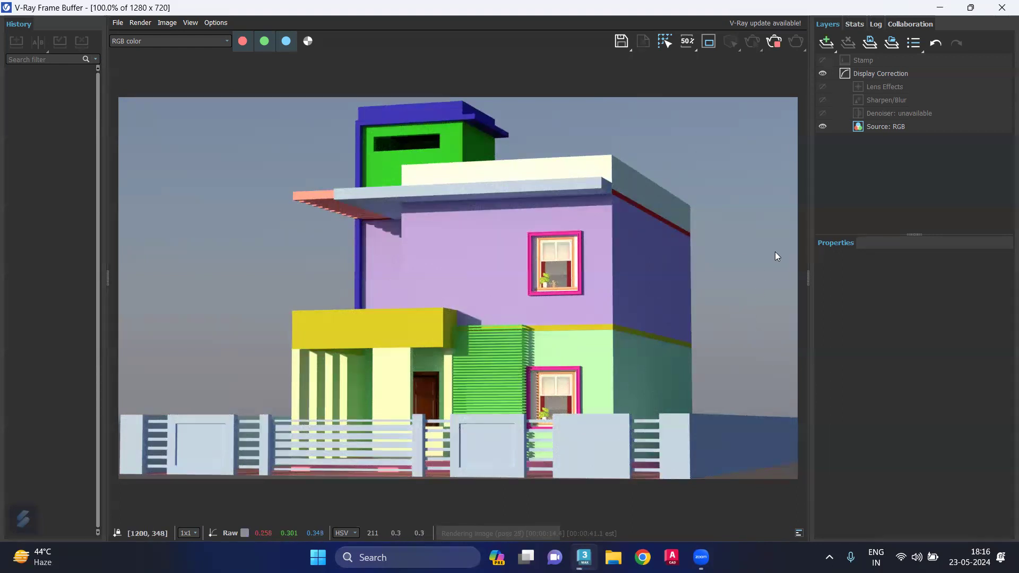
{"action": "left_click", "coordinate": [1001, 7]}
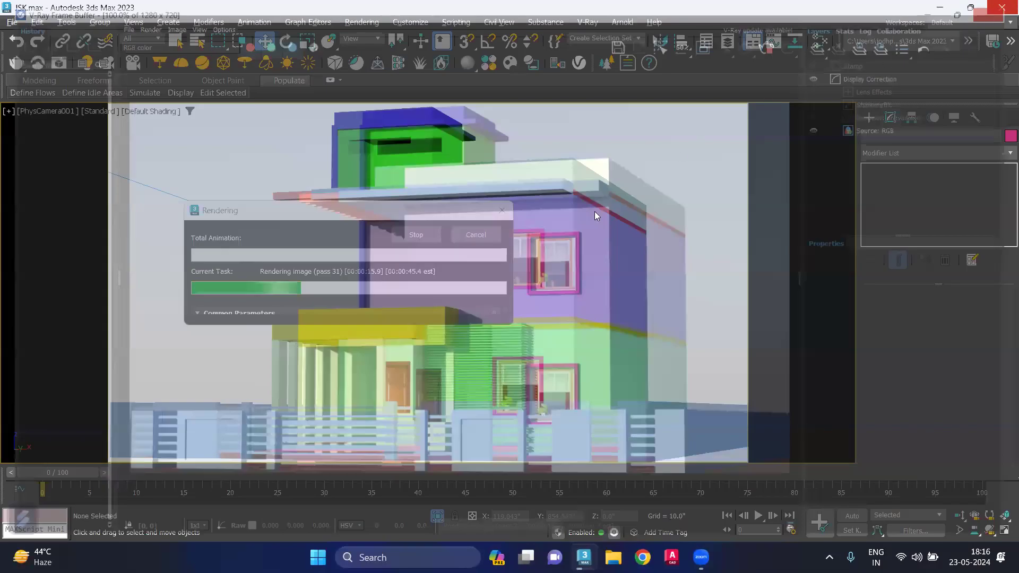
{"action": "key", "text": "Escape"}
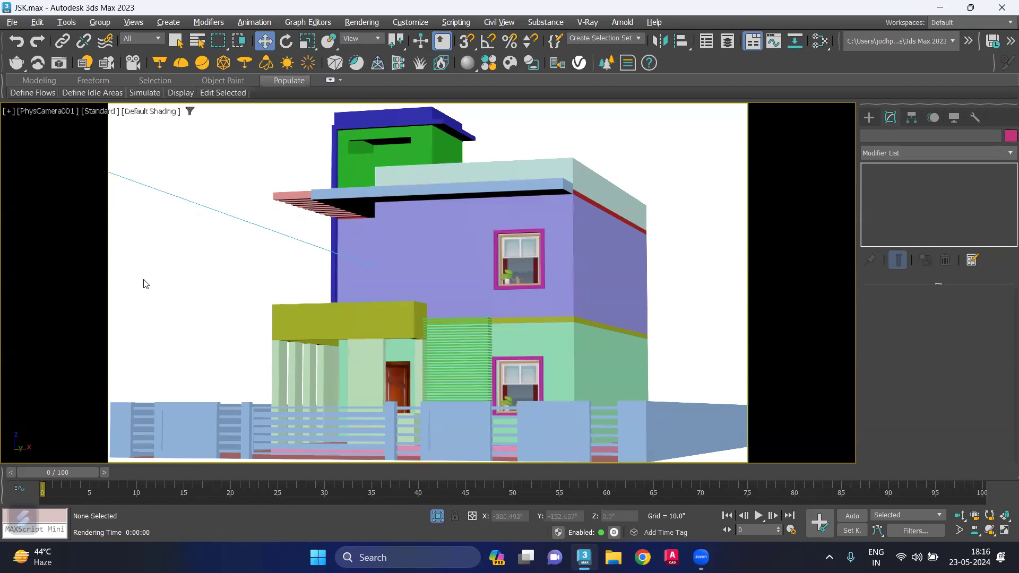
{"action": "key", "text": "alt+w"}
- Switch one orthographic viewport to a wireframe Front view
{"action": "left_click", "coordinate": [498, 229]}
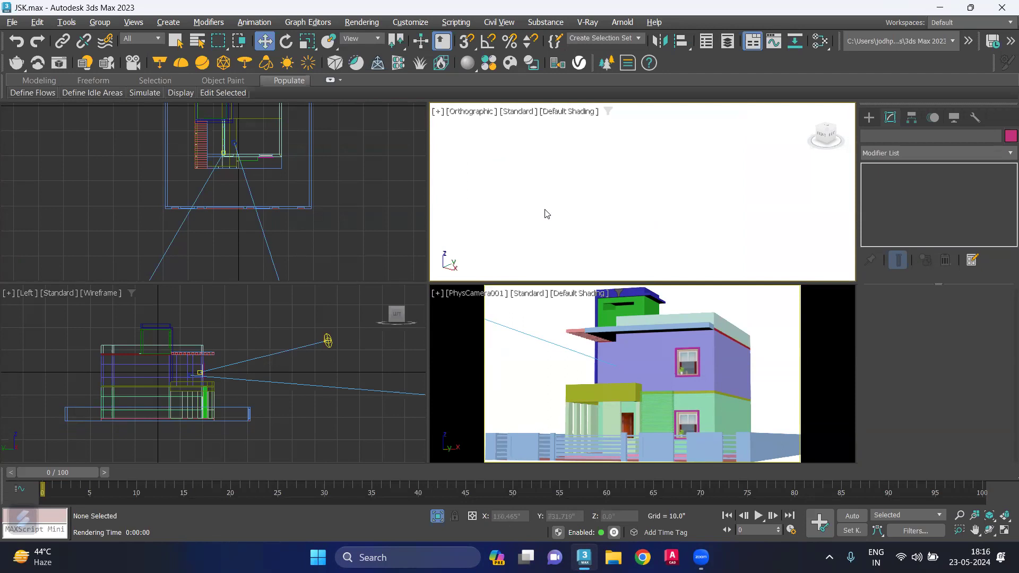
{"action": "key", "text": "f"}
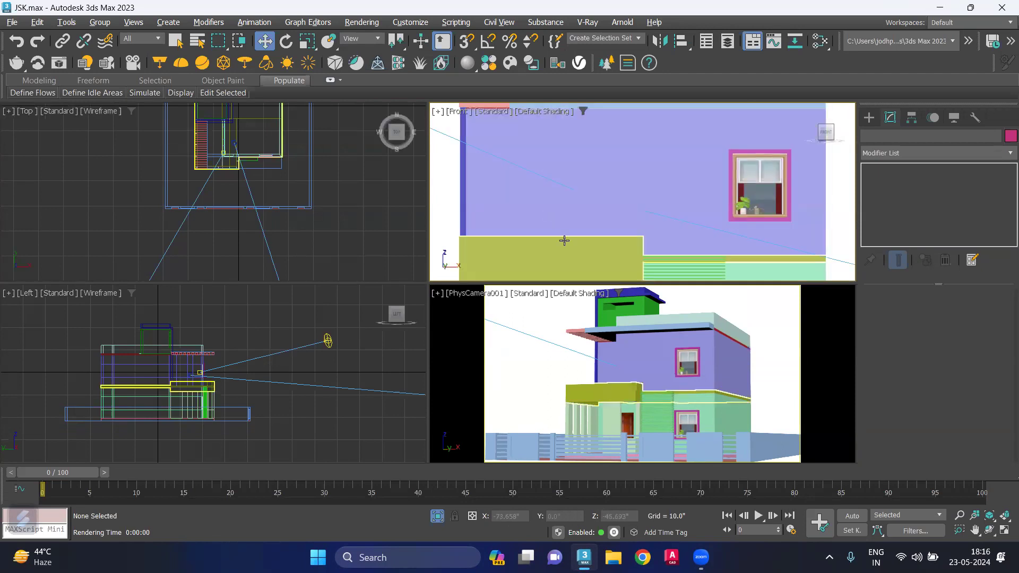
{"action": "key", "text": "F3"}
- Maximize the Left view, turn it into a shaded Perspective, and frame the house at a three-quarter angle
{"action": "left_click", "coordinate": [310, 420]}
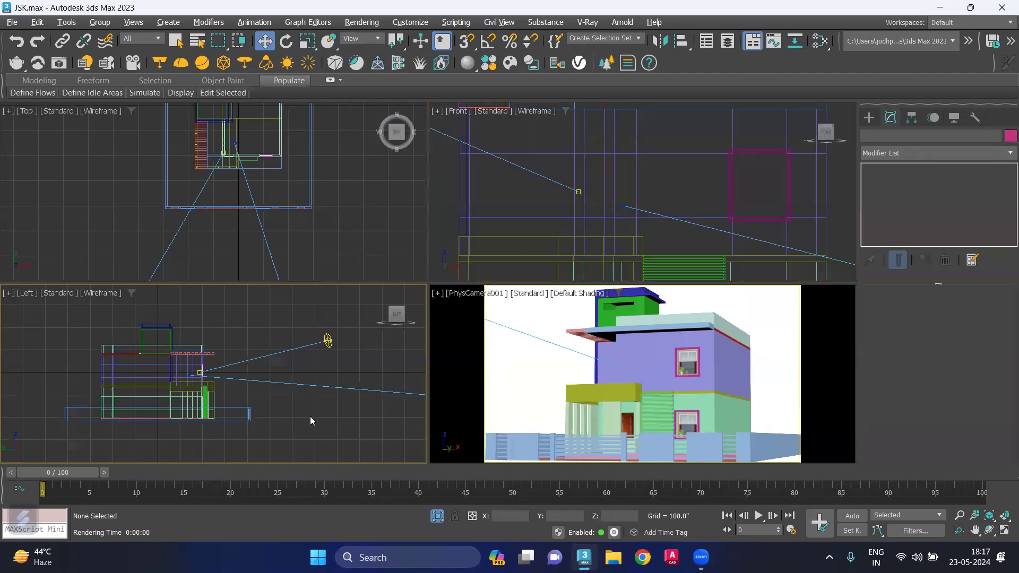
{"action": "key", "text": "alt+w"}
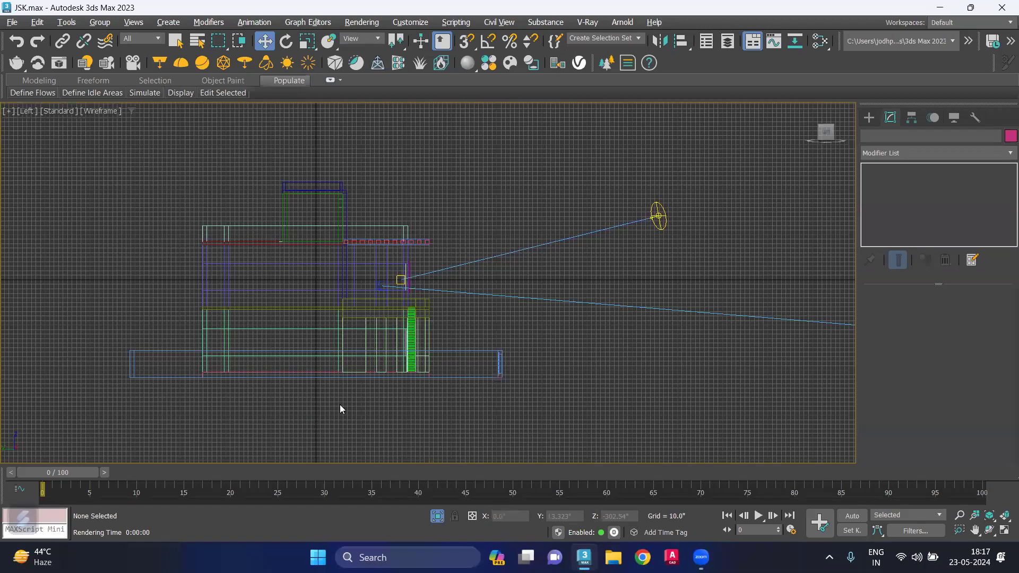
{"action": "key", "text": "p"}
{"action": "scroll", "coordinate": [539, 403], "scroll_direction": "down", "scroll_amount": 3}
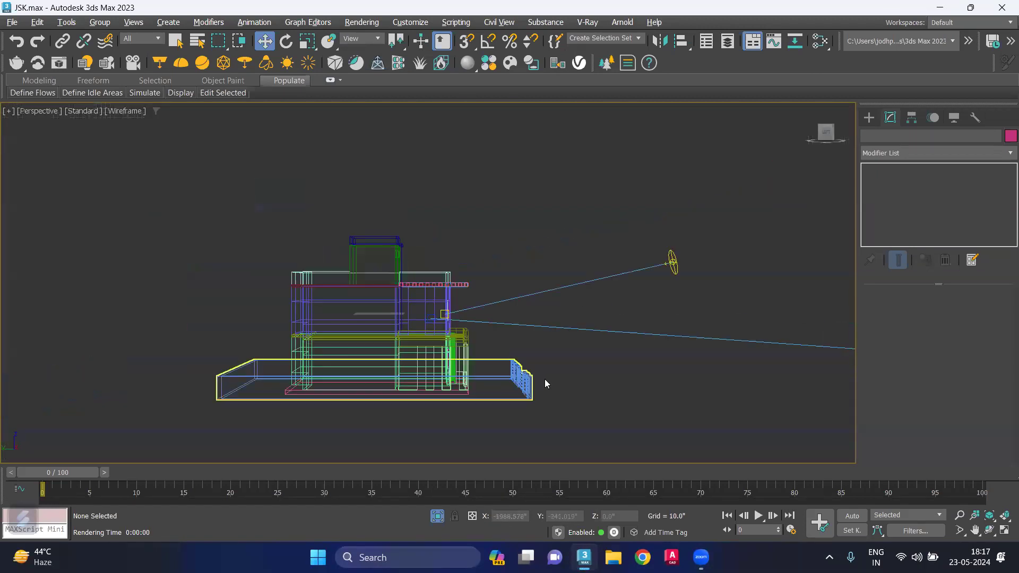
{"action": "middle_click_drag", "start_coordinate": [545, 379], "coordinate": [467, 396]}
{"action": "key", "text": "super"}
{"action": "key", "text": "super"}
{"action": "mouse_move", "coordinate": [139, 273]}
{"action": "middle_mouse_down", "text": "alt"}
{"action": "mouse_move", "coordinate": [114, 295]}
{"action": "mouse_move", "coordinate": [96, 295]}
{"action": "middle_mouse_up", "text": "alt"}
{"action": "key", "text": "F3"}
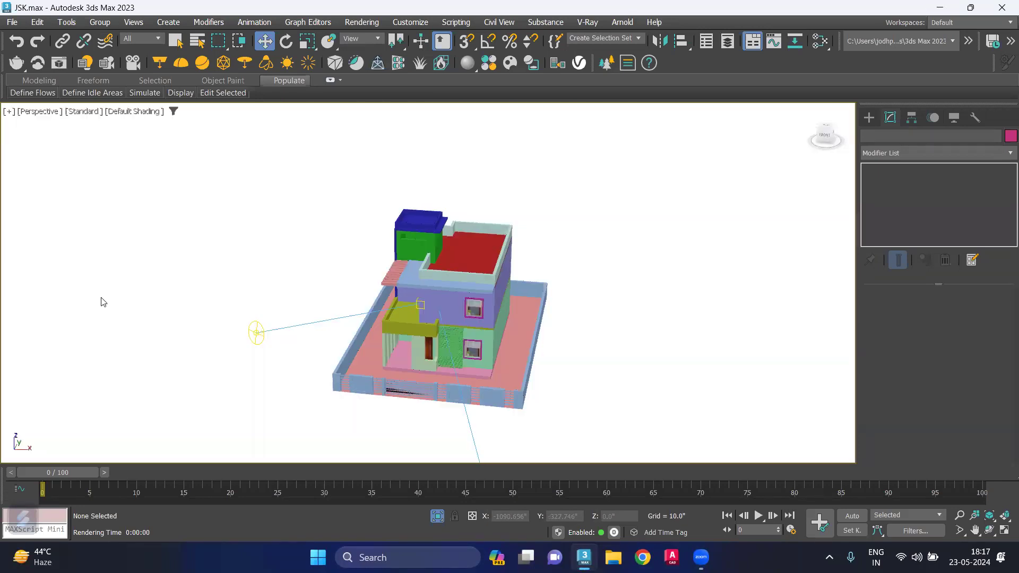
{"action": "scroll", "coordinate": [650, 292], "scroll_direction": "up", "scroll_amount": 1}
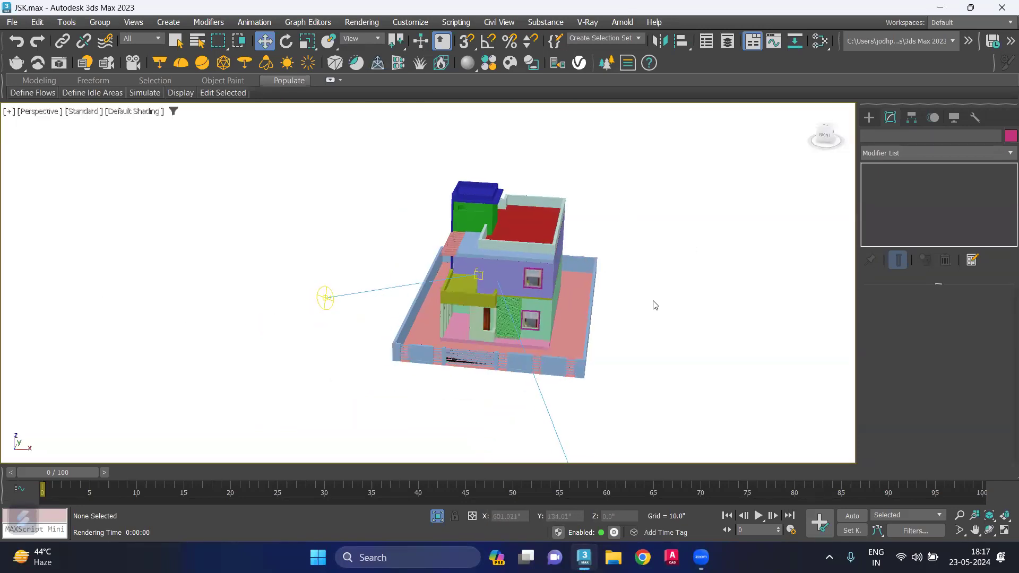
{"action": "scroll", "coordinate": [645, 307], "scroll_direction": "up", "scroll_amount": 1}
{"action": "scroll", "coordinate": [634, 305], "scroll_direction": "up", "scroll_amount": 2}
{"action": "scroll", "coordinate": [682, 309], "scroll_direction": "up", "scroll_amount": 2}
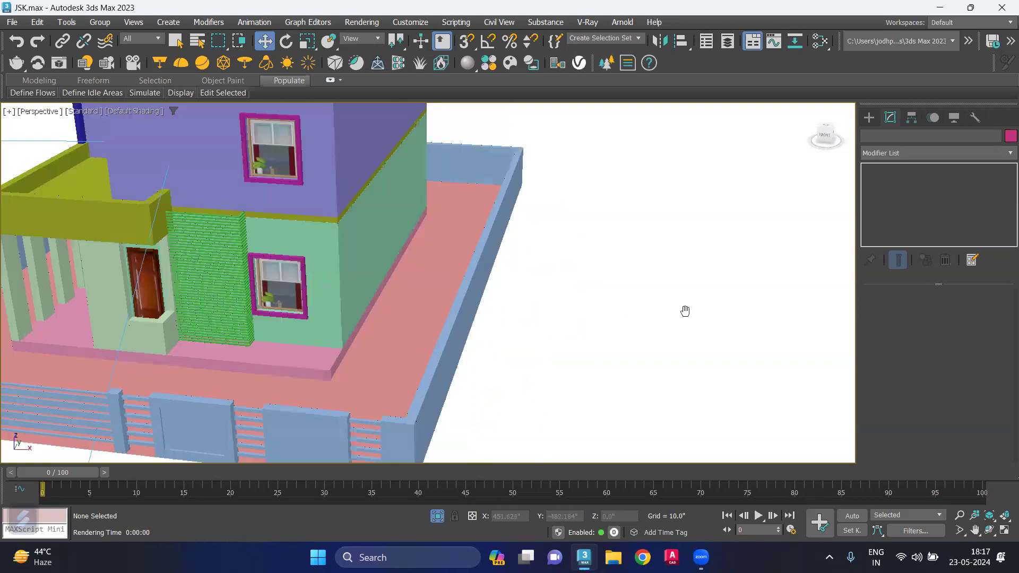
{"action": "scroll", "coordinate": [664, 302], "scroll_direction": "down", "scroll_amount": 1}
{"action": "scroll", "coordinate": [631, 310], "scroll_direction": "down", "scroll_amount": 2}
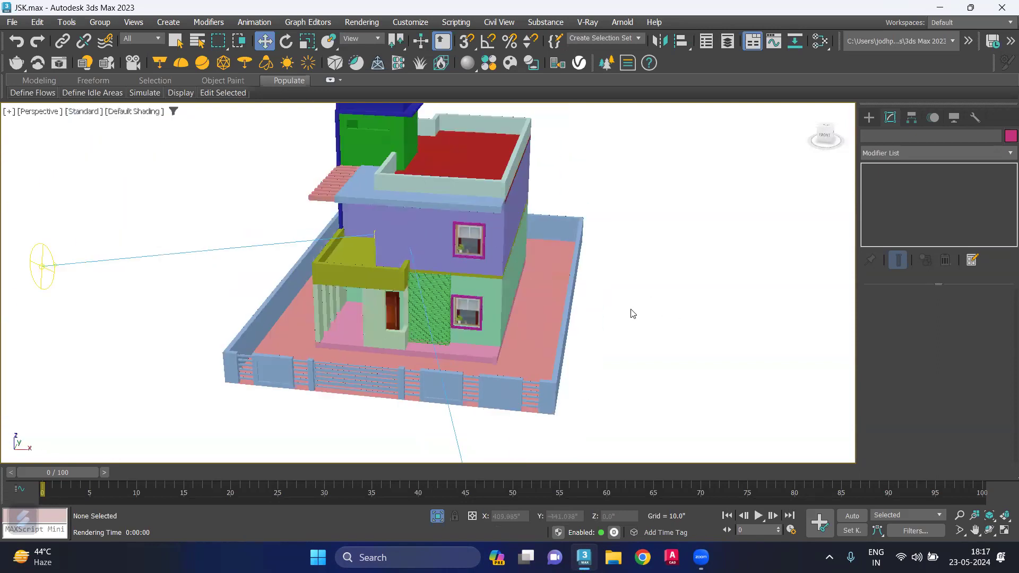
- Clear the VRaySky environment map in Environment and Effects, then zoom toward the upper floor
{"action": "right_click", "coordinate": [683, 244]}
{"action": "left_click", "coordinate": [649, 288]}
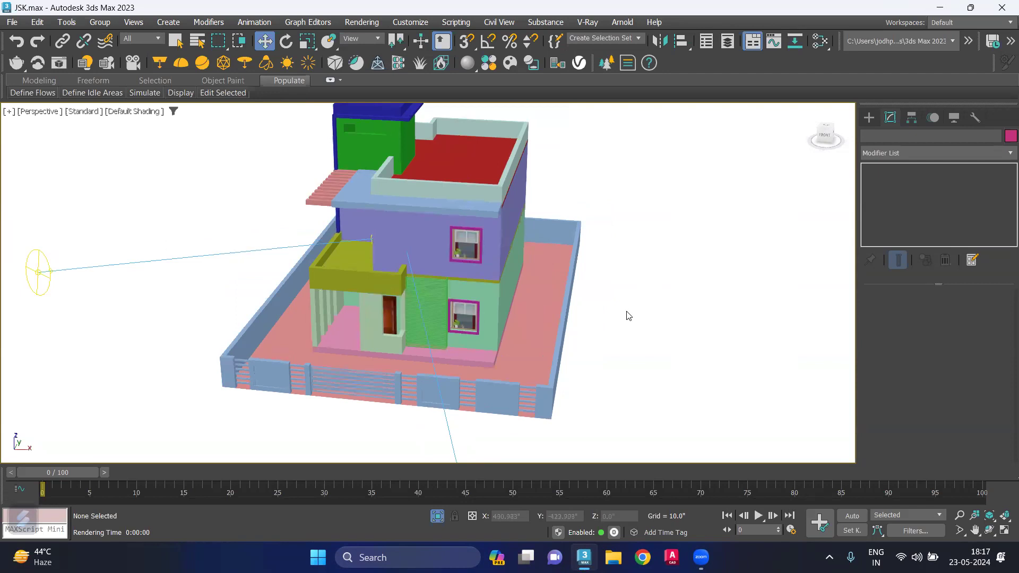
{"action": "key", "text": "8"}
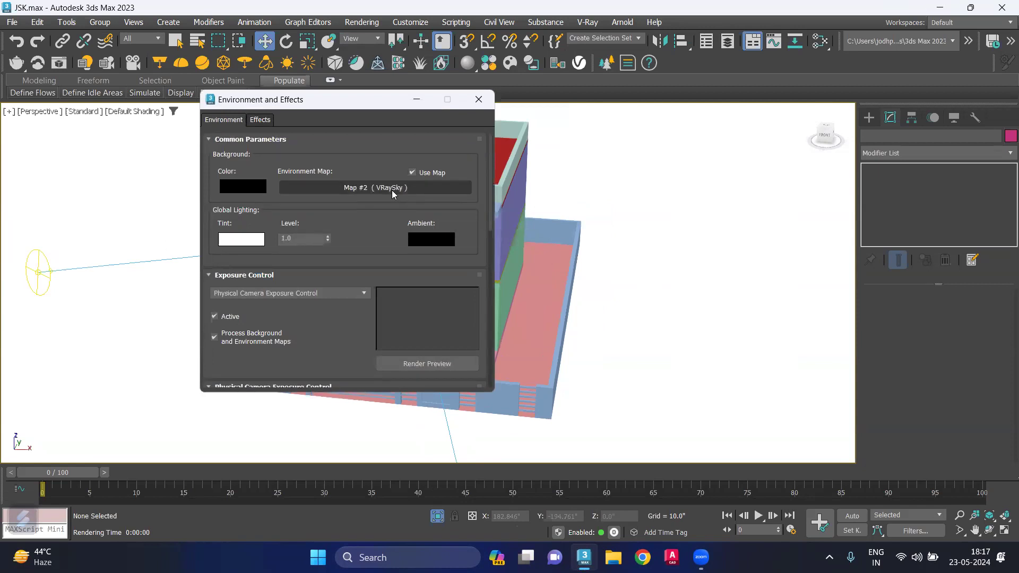
{"action": "right_click", "coordinate": [391, 190]}
{"action": "left_click", "coordinate": [420, 225]}
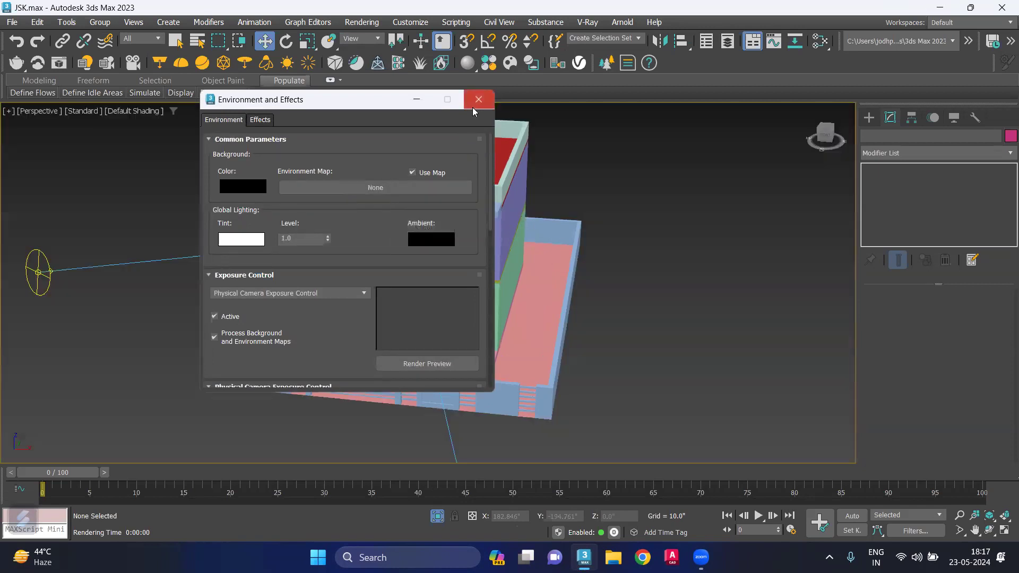
{"action": "left_click", "coordinate": [474, 110]}
{"action": "middle_click_drag", "start_coordinate": [642, 360], "coordinate": [658, 382]}
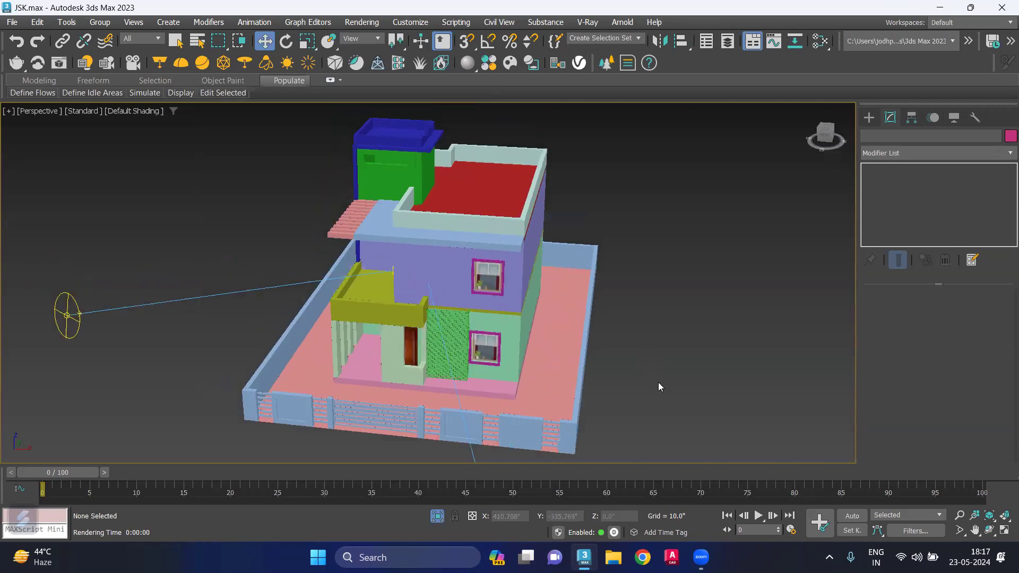
{"action": "scroll", "coordinate": [461, 269], "scroll_direction": "up", "scroll_amount": 2}
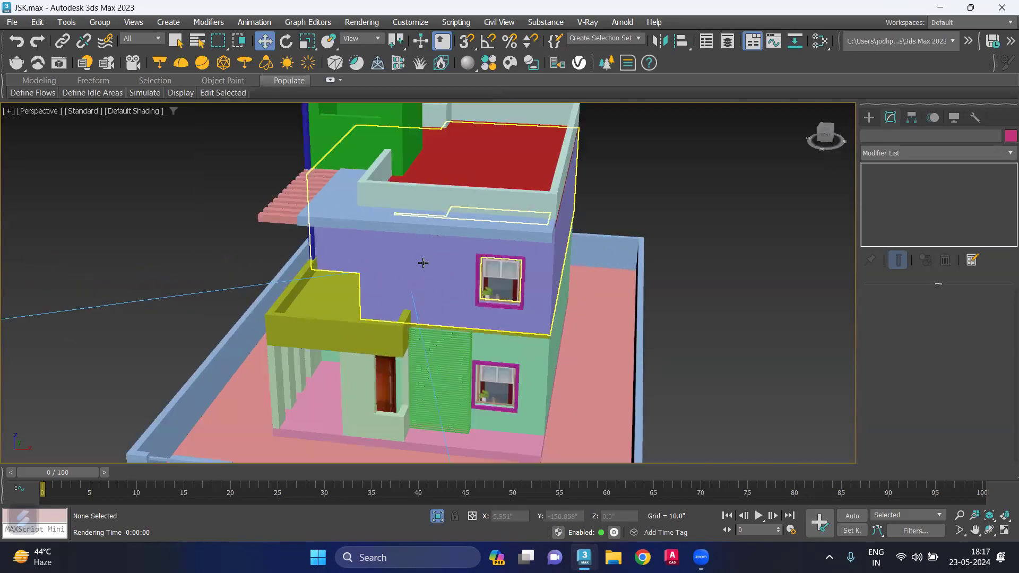
- Select the upper and lower floor walls and assign them a new VRayMtl, Material #4
{"action": "left_click", "coordinate": [423, 263]}
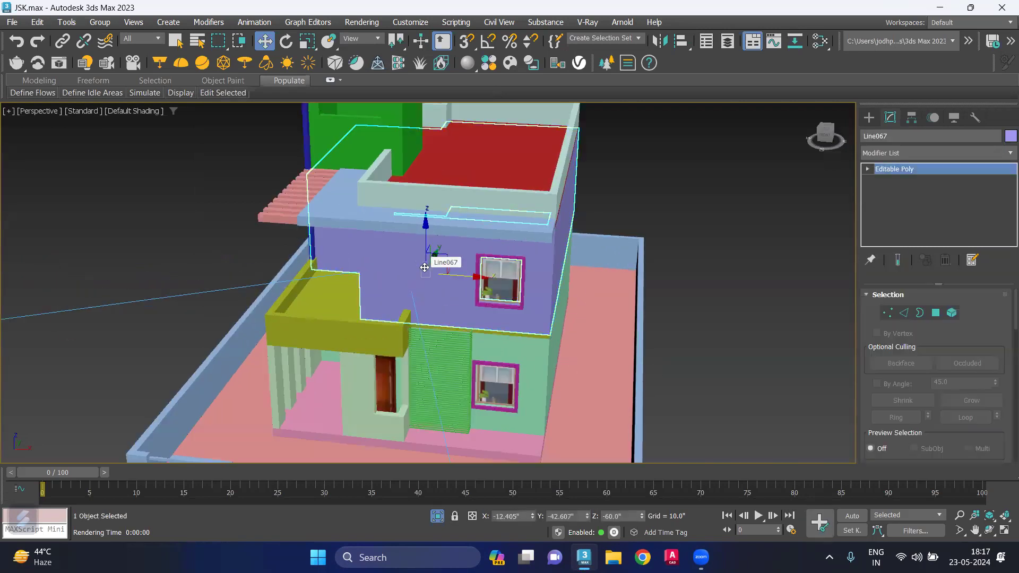
{"action": "left_click", "coordinate": [510, 354], "text": "ctrl"}
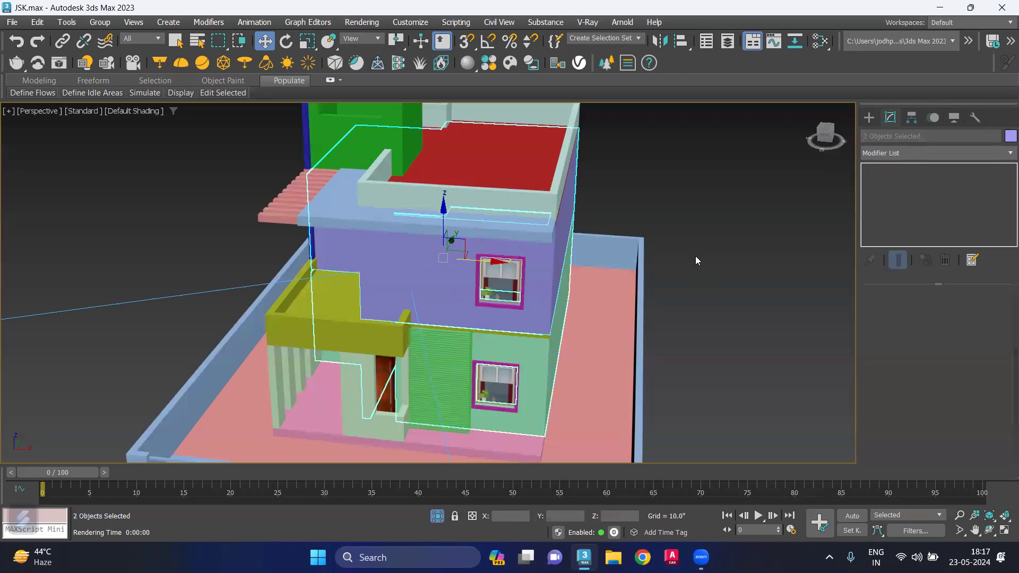
{"action": "key", "text": "m"}
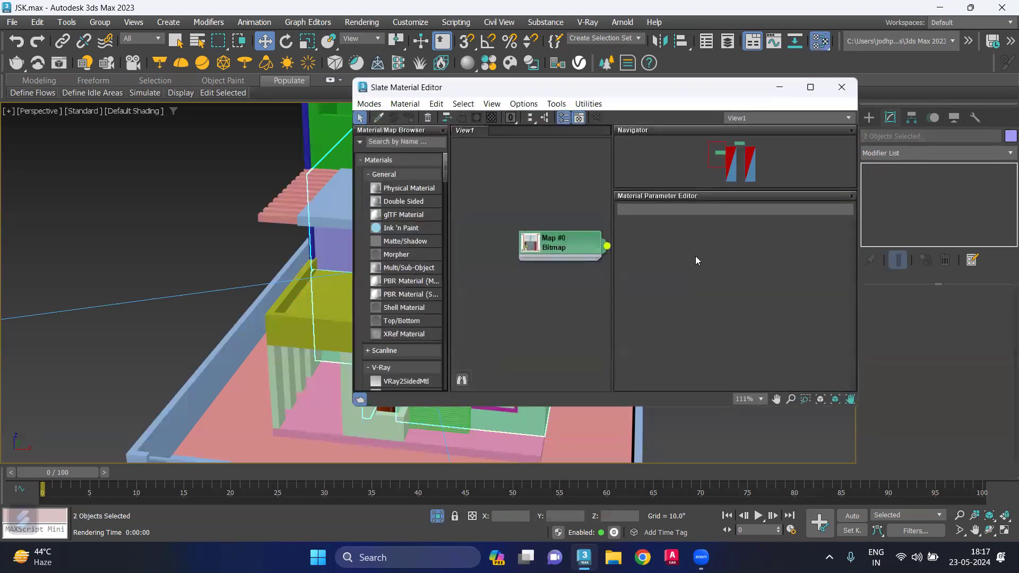
{"action": "scroll", "coordinate": [576, 282], "scroll_direction": "down", "scroll_amount": 5}
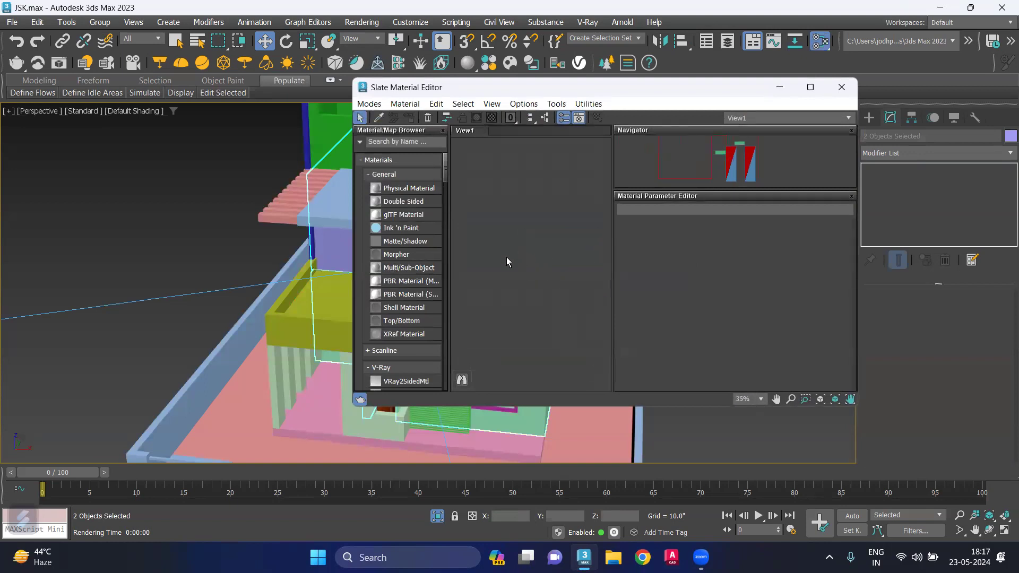
{"action": "scroll", "coordinate": [406, 368], "scroll_direction": "down", "scroll_amount": 5}
{"action": "scroll", "coordinate": [406, 367], "scroll_direction": "down", "scroll_amount": 5}
{"action": "scroll", "coordinate": [405, 371], "scroll_direction": "down", "scroll_amount": 1}
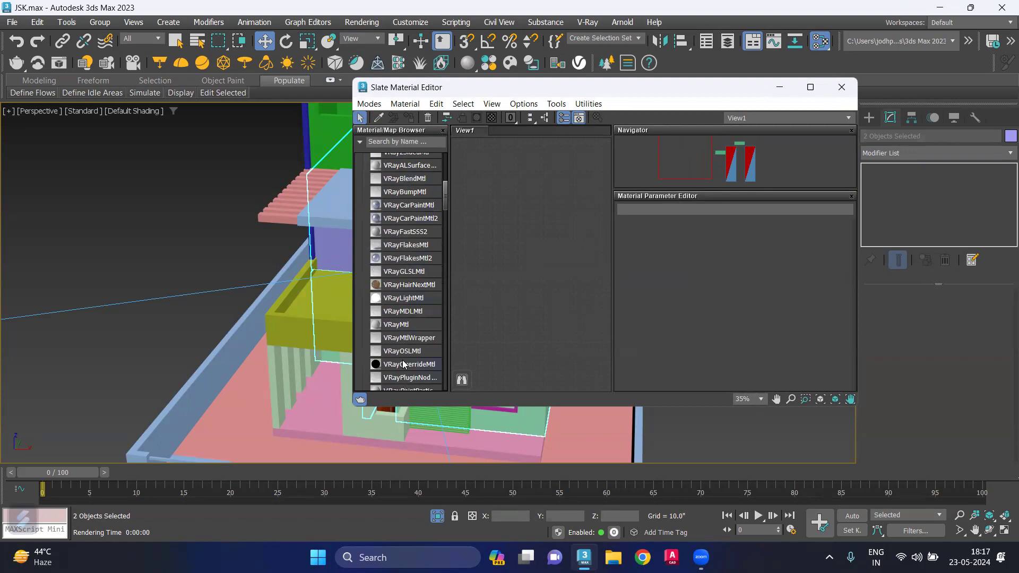
{"action": "left_click_drag", "start_coordinate": [431, 321], "coordinate": [551, 290]}
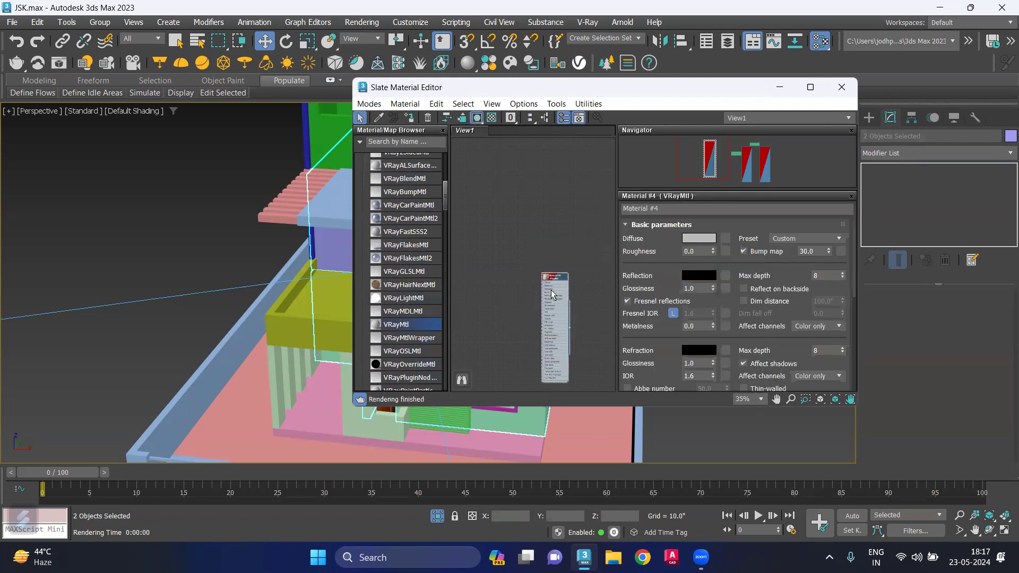
{"action": "right_click", "coordinate": [552, 271]}
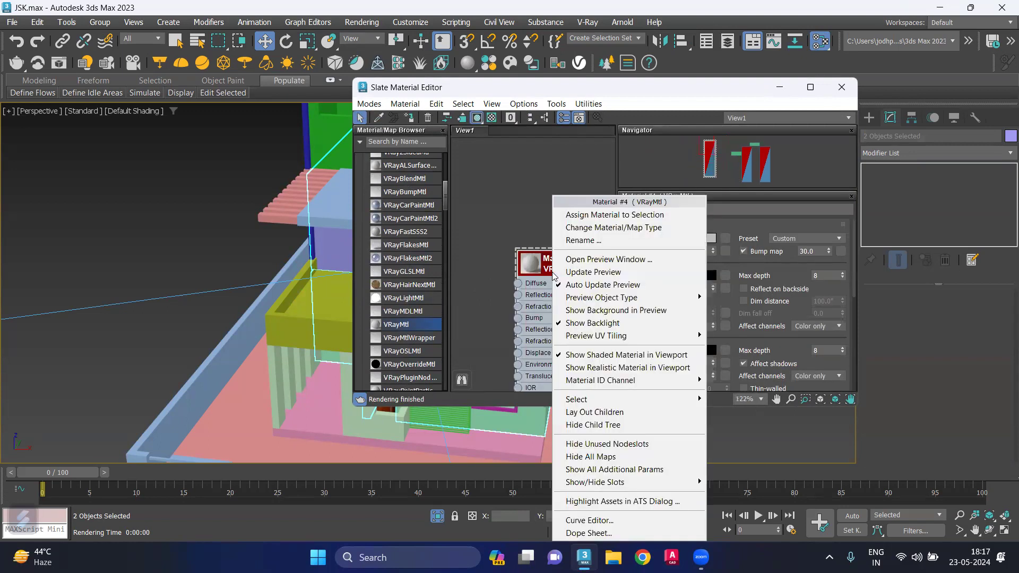
{"action": "left_click", "coordinate": [590, 218]}
- Move the Slate Material Editor aside and drag a new map connection from Material #4's Diffuse
{"action": "left_click_drag", "start_coordinate": [690, 90], "coordinate": [894, 83]}
{"action": "mouse_move", "coordinate": [239, 235]}
{"action": "middle_mouse_down", "text": "alt"}
{"action": "mouse_move", "coordinate": [171, 221]}
{"action": "mouse_move", "coordinate": [325, 283]}
{"action": "middle_mouse_up", "text": "alt"}
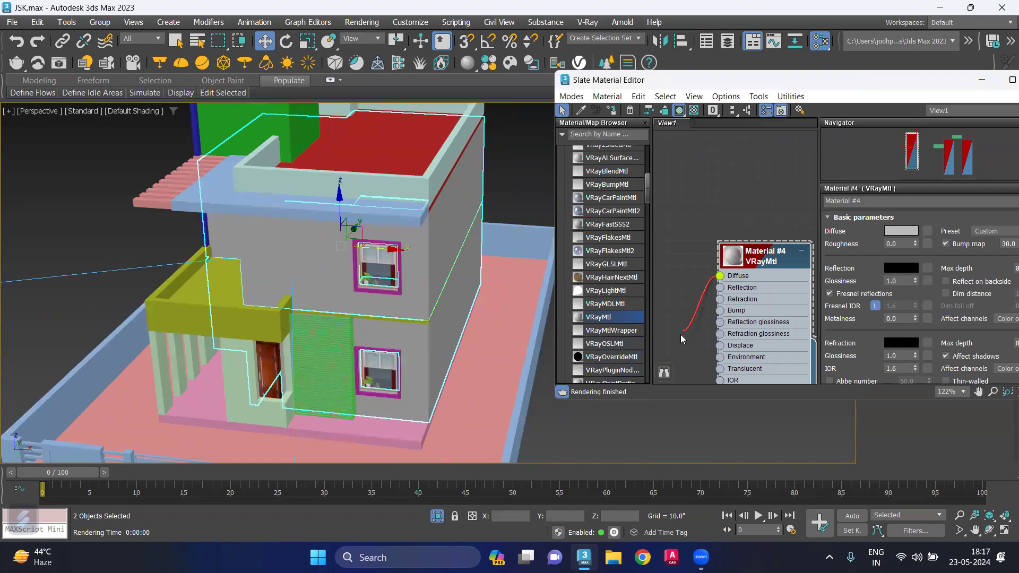
{"action": "left_click_drag", "start_coordinate": [682, 336], "coordinate": [679, 343]}
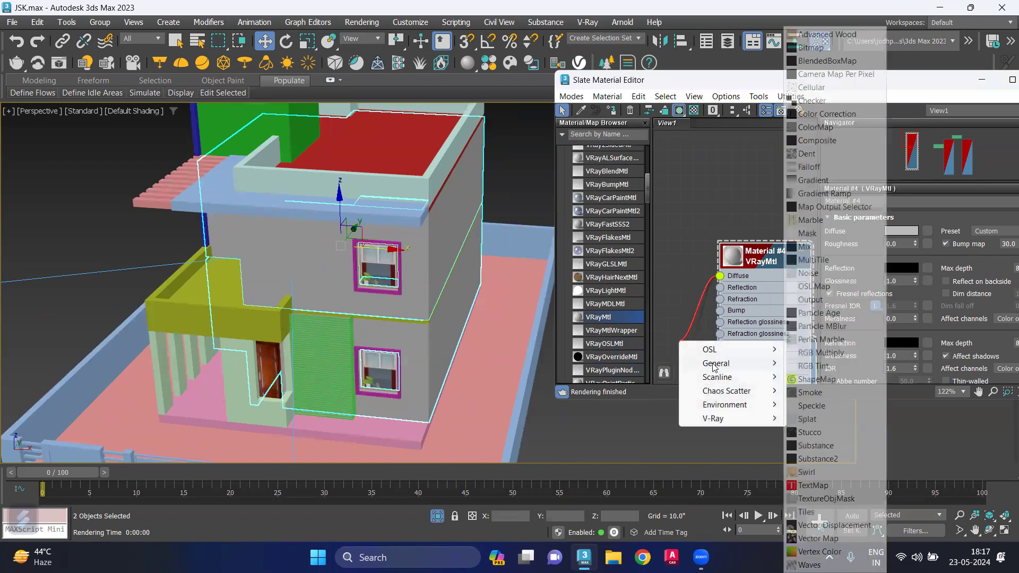
{"action": "mouse_move", "coordinate": [724, 363]}
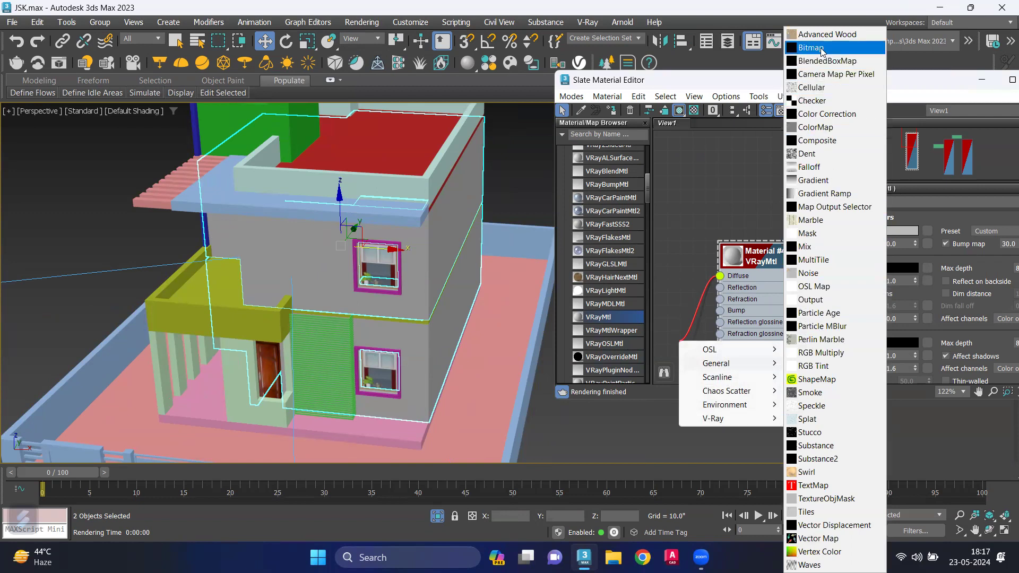
- Add a Bitmap map to the Diffuse and browse to E:\Software\maxmaterial
{"action": "left_click", "coordinate": [823, 47]}
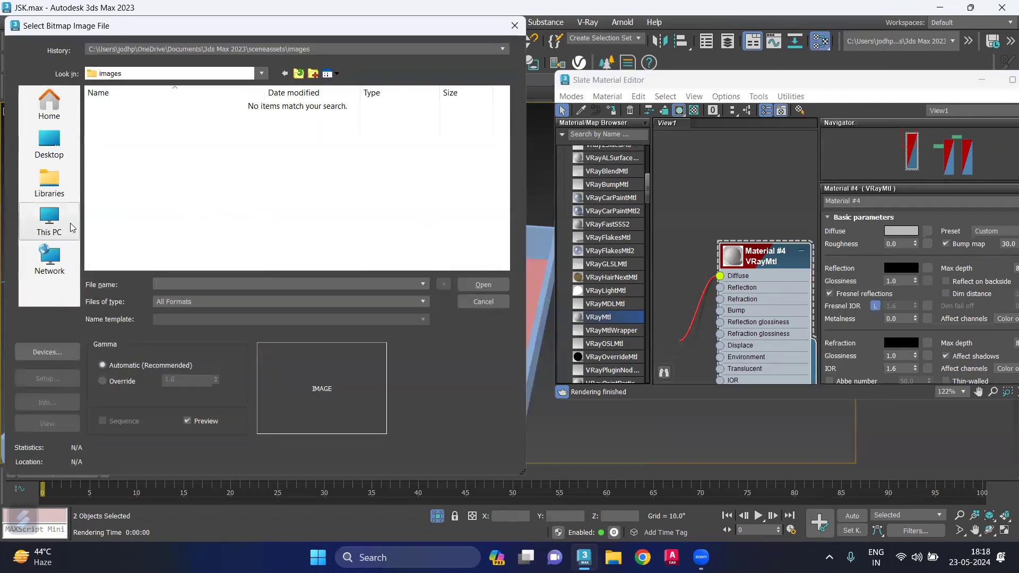
{"action": "left_click", "coordinate": [53, 236]}
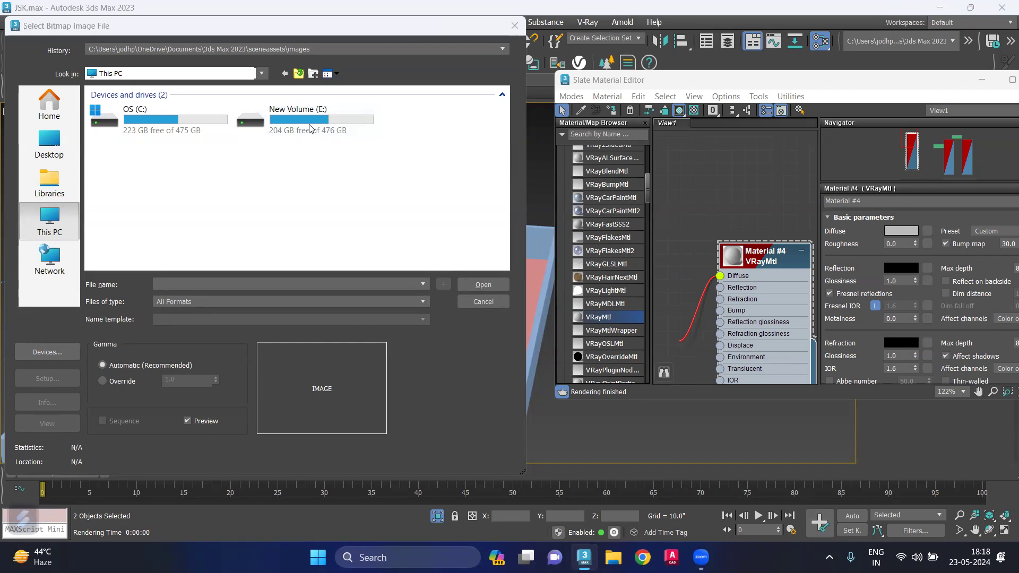
{"action": "double_click", "coordinate": [310, 129]}
{"action": "scroll", "coordinate": [135, 193], "scroll_direction": "down", "scroll_amount": 2}
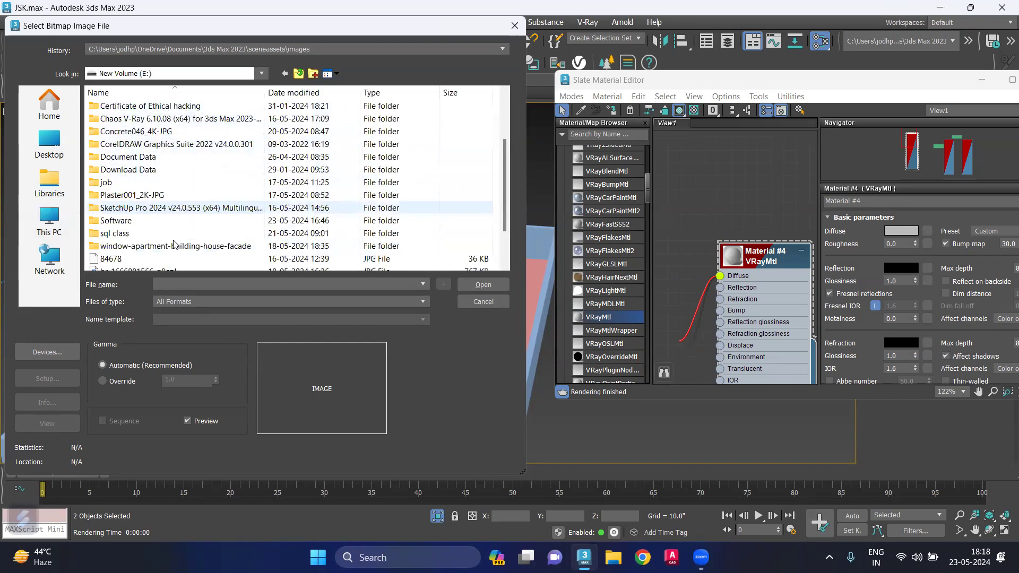
{"action": "scroll", "coordinate": [135, 194], "scroll_direction": "down", "scroll_amount": 1}
{"action": "double_click", "coordinate": [130, 182]}
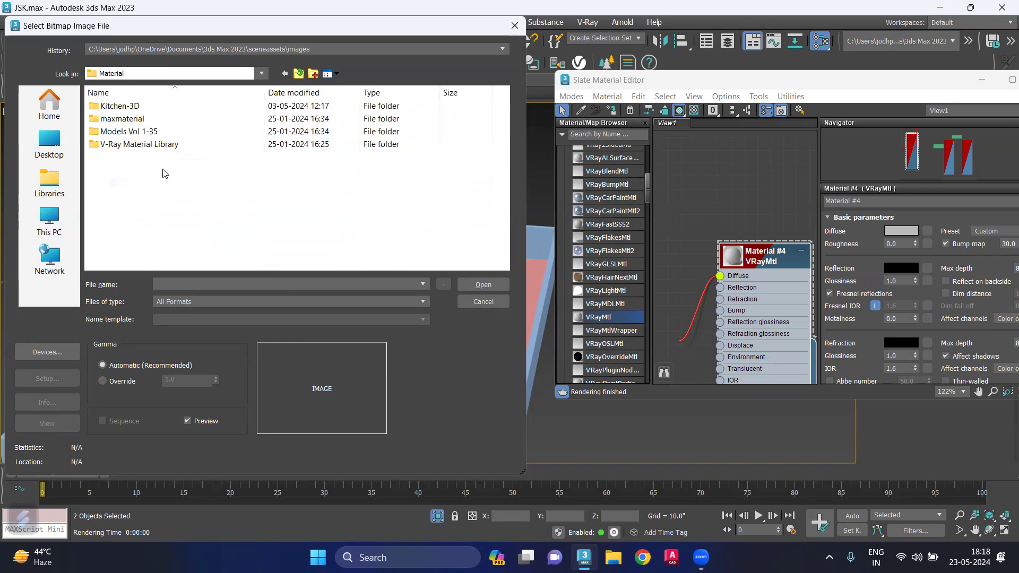
{"action": "double_click", "coordinate": [133, 118]}
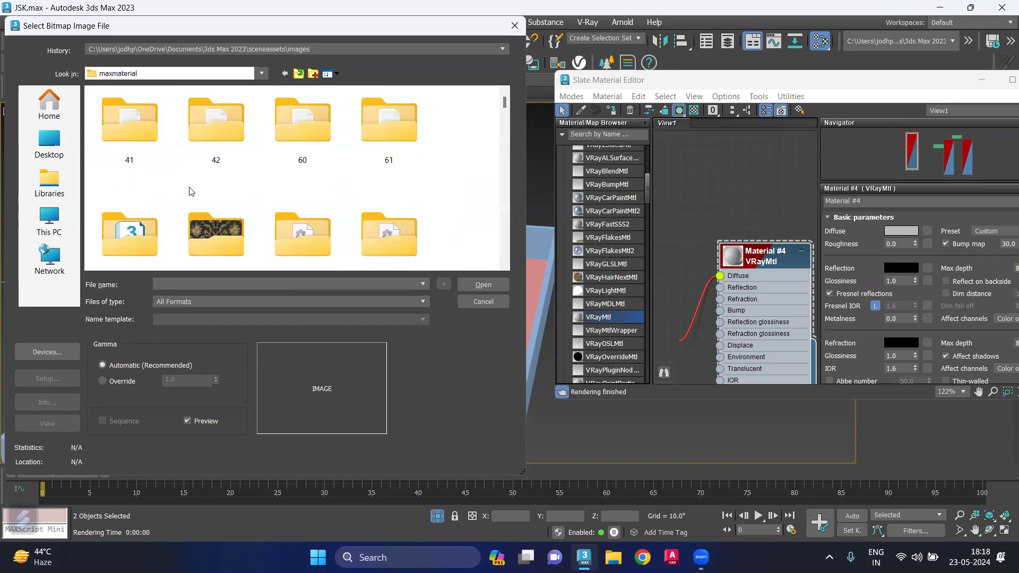
- Load rockface tile.jpg from the Liriyan folder as the Diffuse bitmap
{"action": "scroll", "coordinate": [211, 213], "scroll_direction": "down", "scroll_amount": 3}
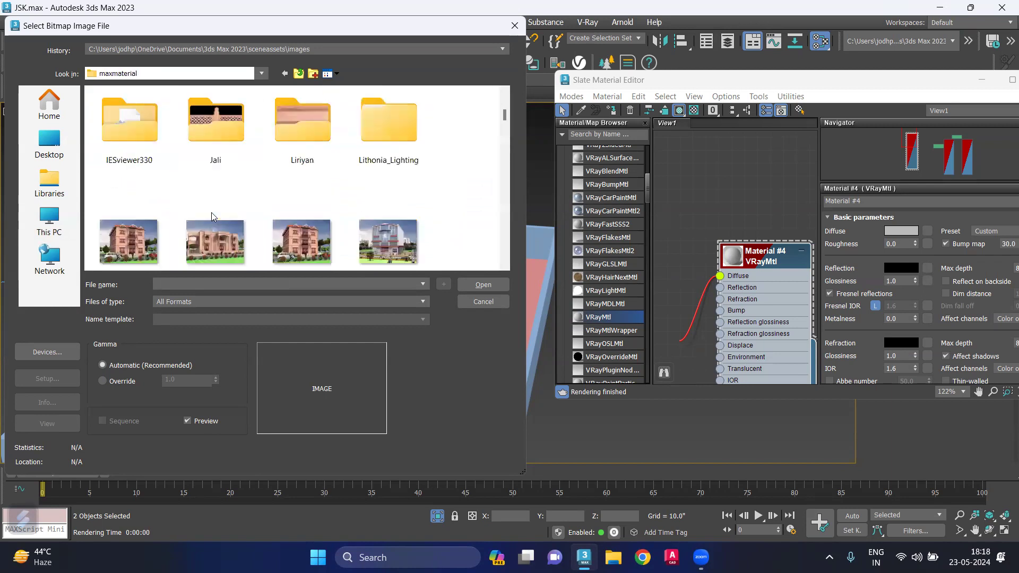
{"action": "double_click", "coordinate": [272, 136]}
{"action": "scroll", "coordinate": [270, 146], "scroll_direction": "down", "scroll_amount": 2}
{"action": "scroll", "coordinate": [281, 181], "scroll_direction": "down", "scroll_amount": 2}
{"action": "scroll", "coordinate": [285, 192], "scroll_direction": "down", "scroll_amount": 2}
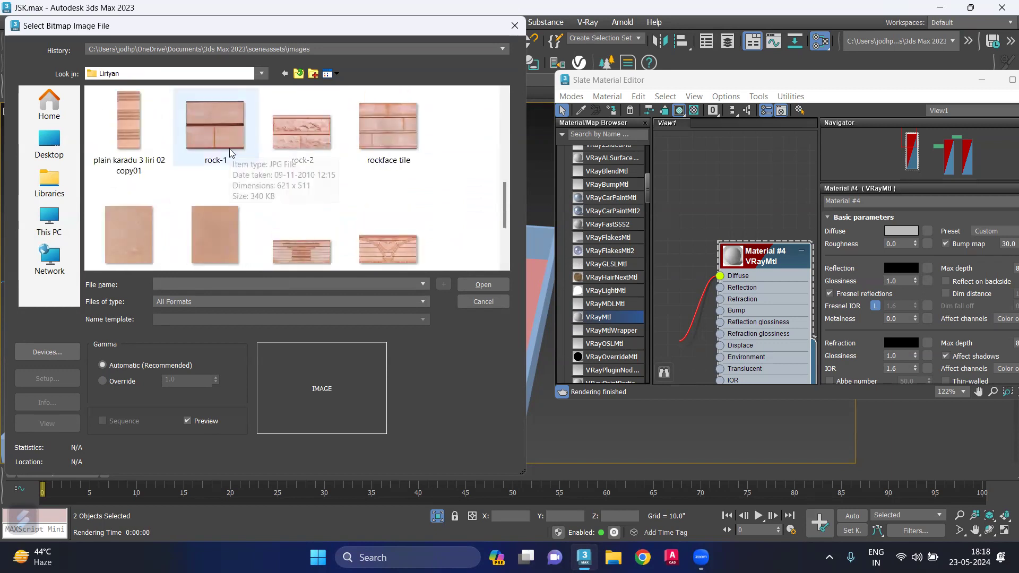
{"action": "scroll", "coordinate": [318, 143], "scroll_direction": "down", "scroll_amount": 2}
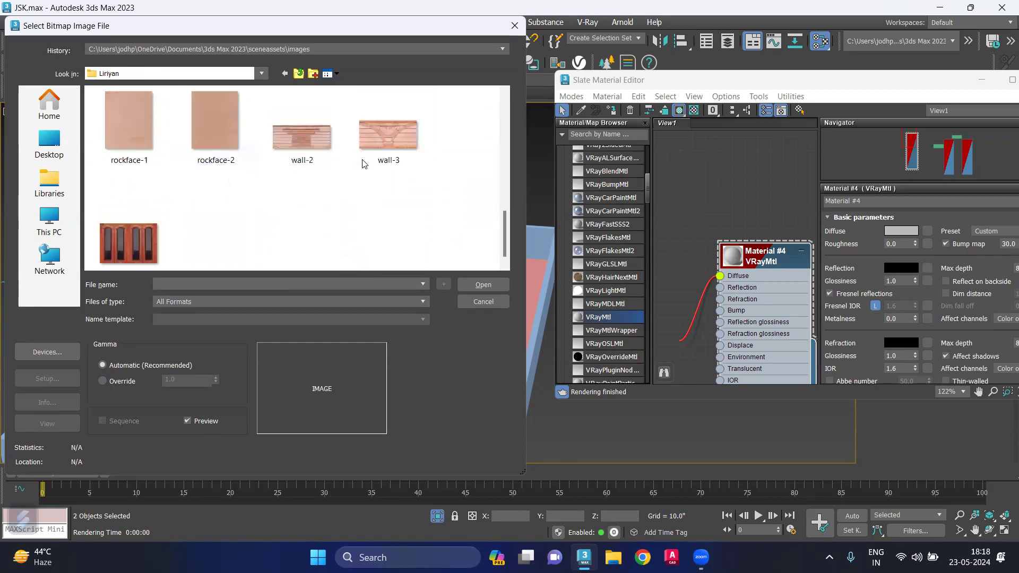
{"action": "scroll", "coordinate": [233, 180], "scroll_direction": "down", "scroll_amount": 1}
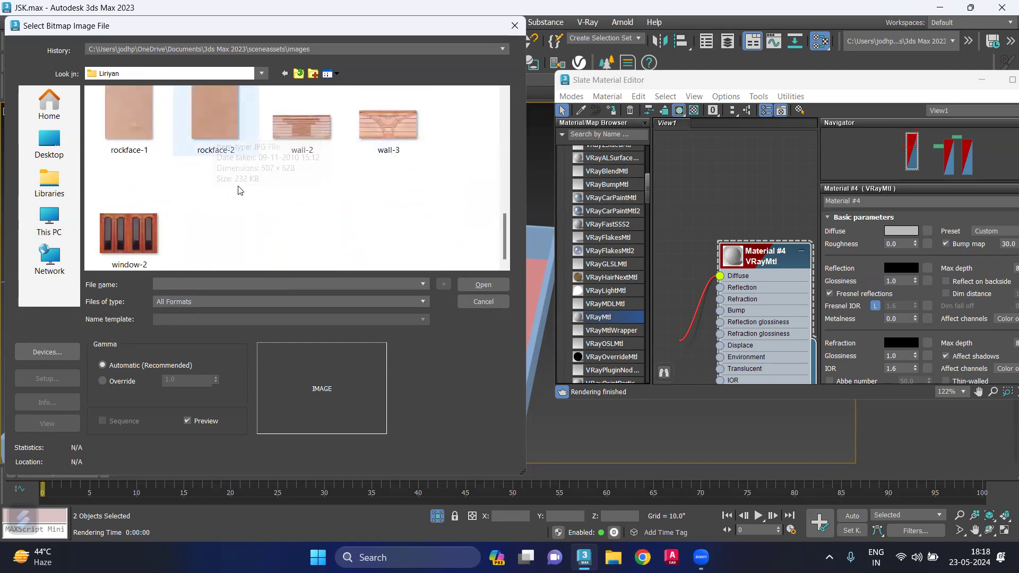
{"action": "scroll", "coordinate": [250, 206], "scroll_direction": "up", "scroll_amount": 5}
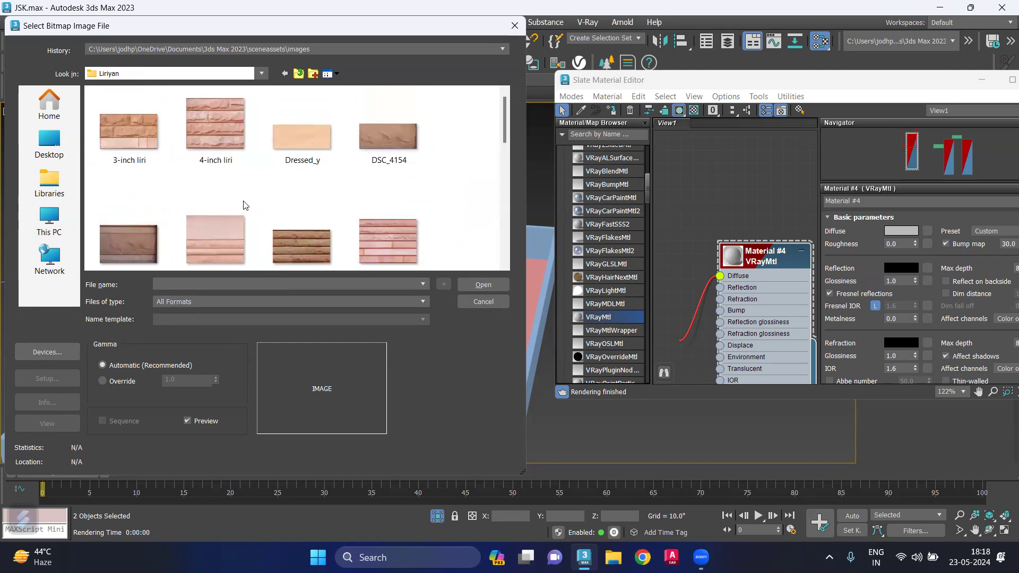
{"action": "scroll", "coordinate": [345, 234], "scroll_direction": "down", "scroll_amount": 1}
{"action": "left_click", "coordinate": [374, 230]}
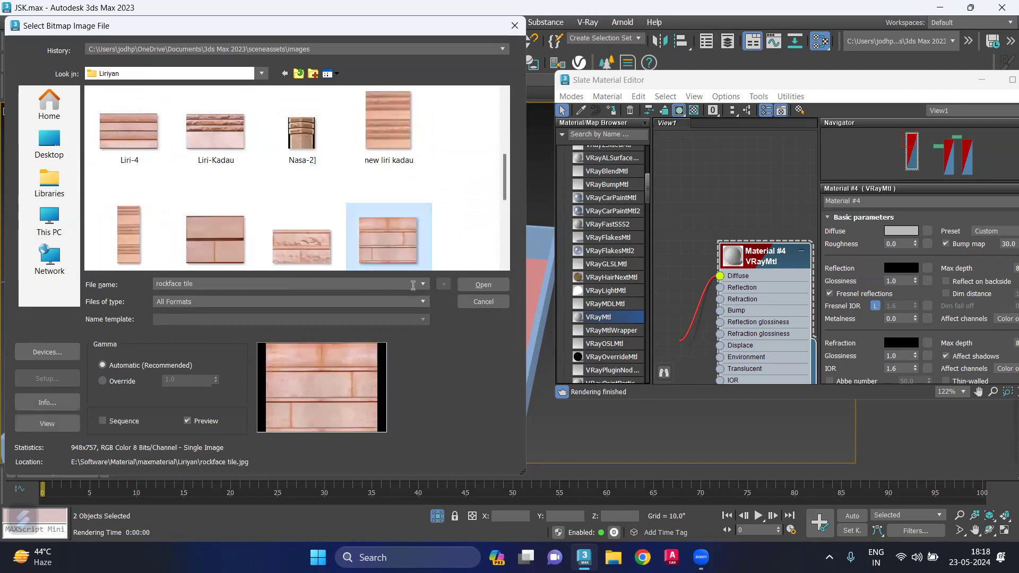
{"action": "left_click", "coordinate": [474, 285]}
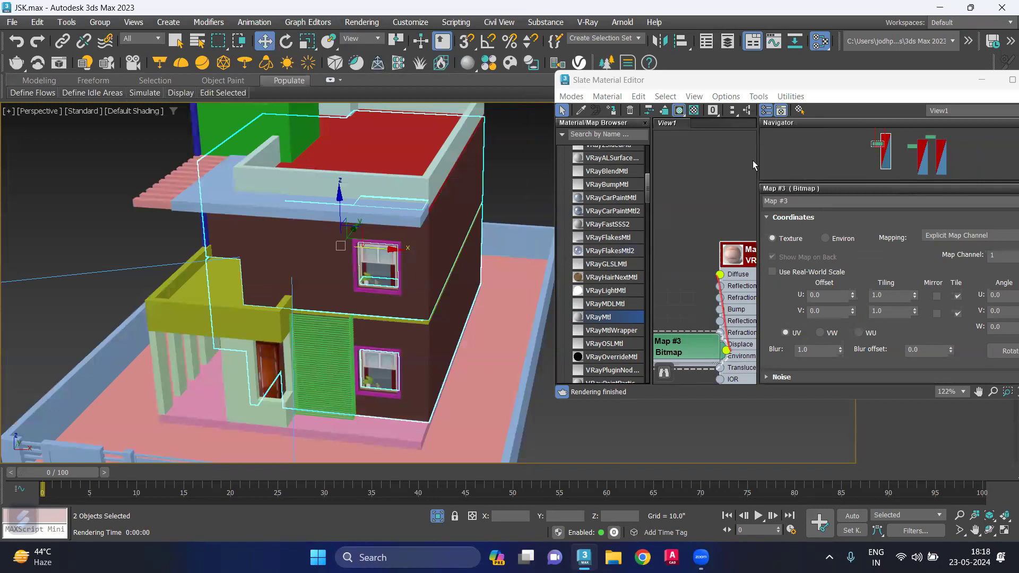
- Close the material editor and add a UVW Map modifier to the house walls
{"action": "left_click_drag", "start_coordinate": [753, 80], "coordinate": [530, 184]}
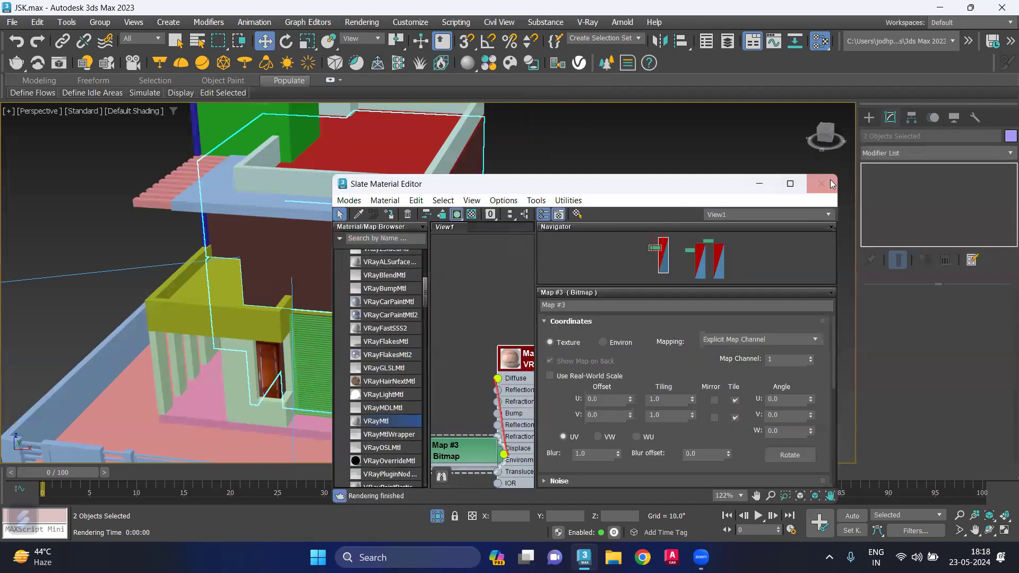
{"action": "left_click", "coordinate": [831, 183]}
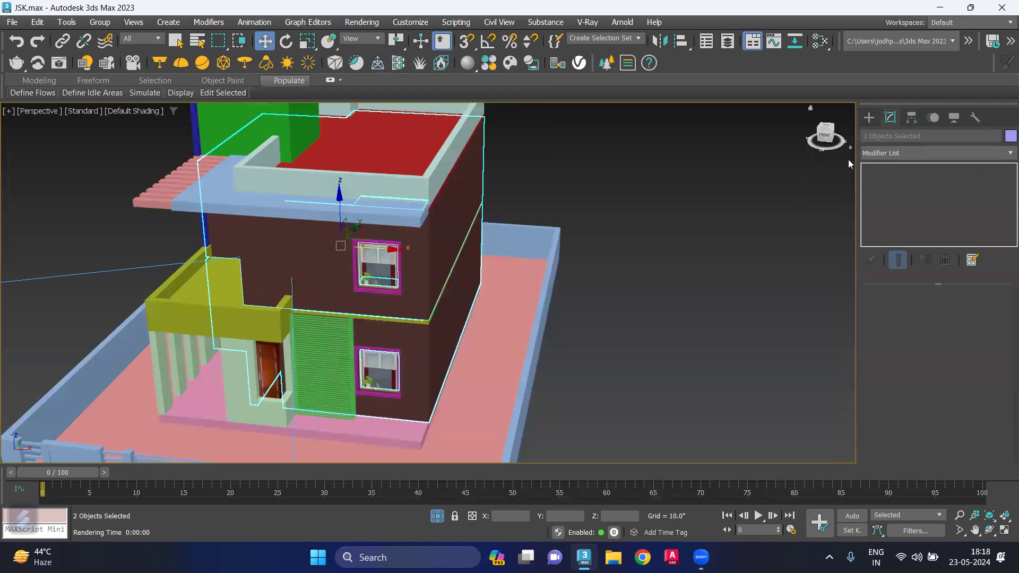
{"action": "left_click", "coordinate": [902, 153]}
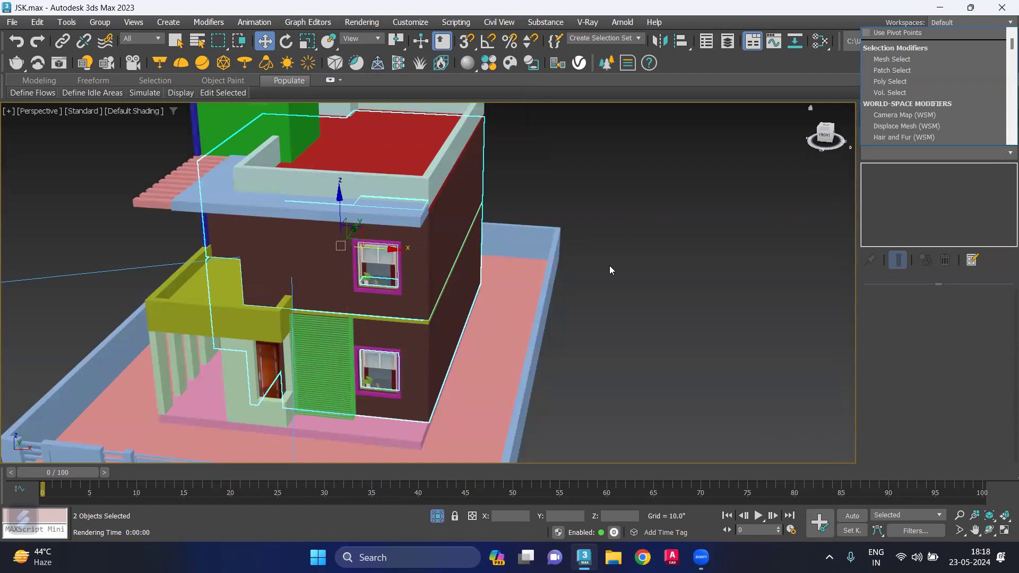
{"action": "key", "text": "u"}
{"action": "key", "text": "v"}
{"action": "key", "text": "w"}
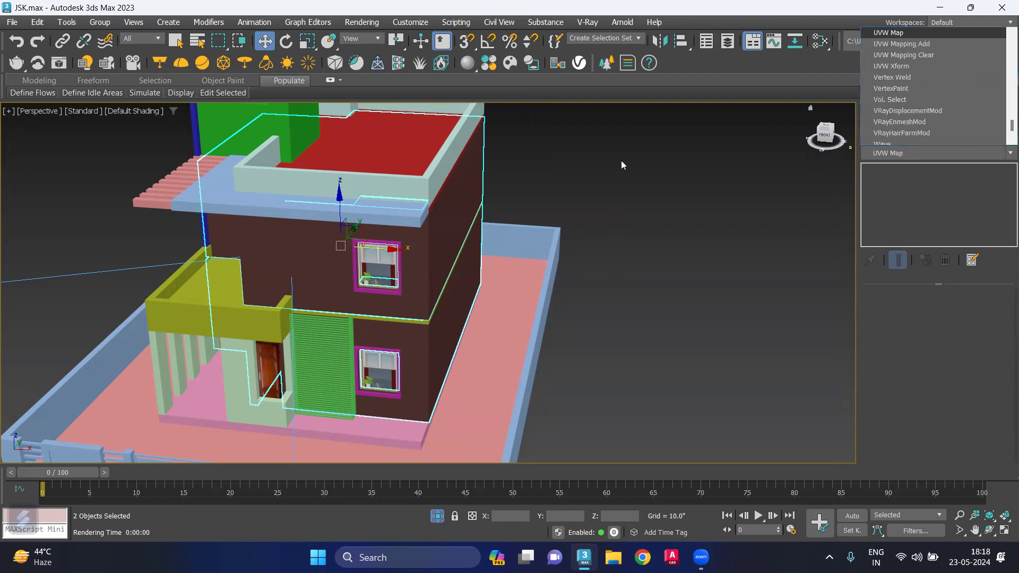
{"action": "scroll", "coordinate": [920, 44], "scroll_direction": "up", "scroll_amount": 1}
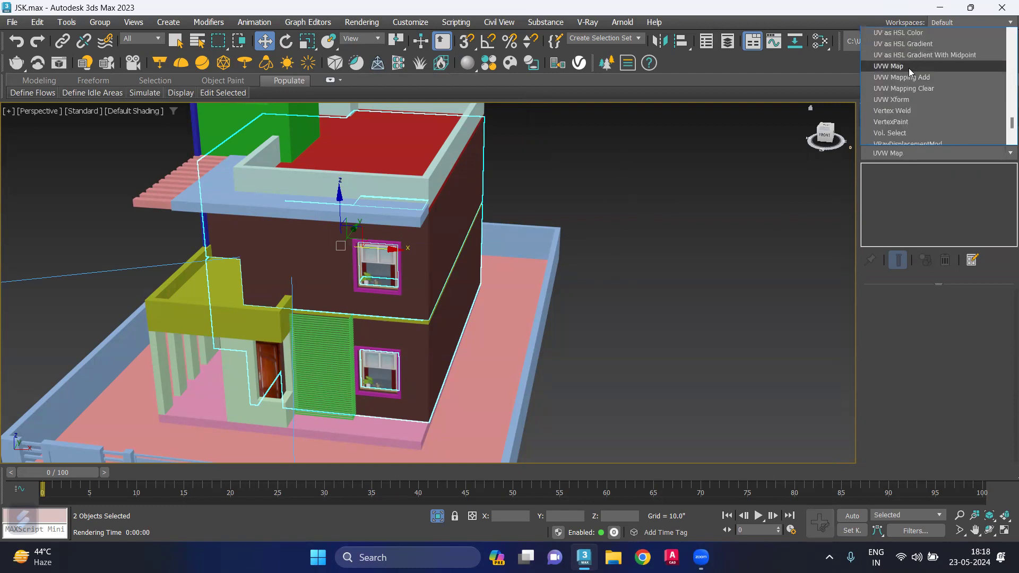
{"action": "left_click", "coordinate": [908, 67]}
- Set the UVW Map projection to Box so the stone texture wraps the walls
{"action": "scroll", "coordinate": [418, 298], "scroll_direction": "up", "scroll_amount": 2}
{"action": "scroll", "coordinate": [418, 298], "scroll_direction": "up", "scroll_amount": 2}
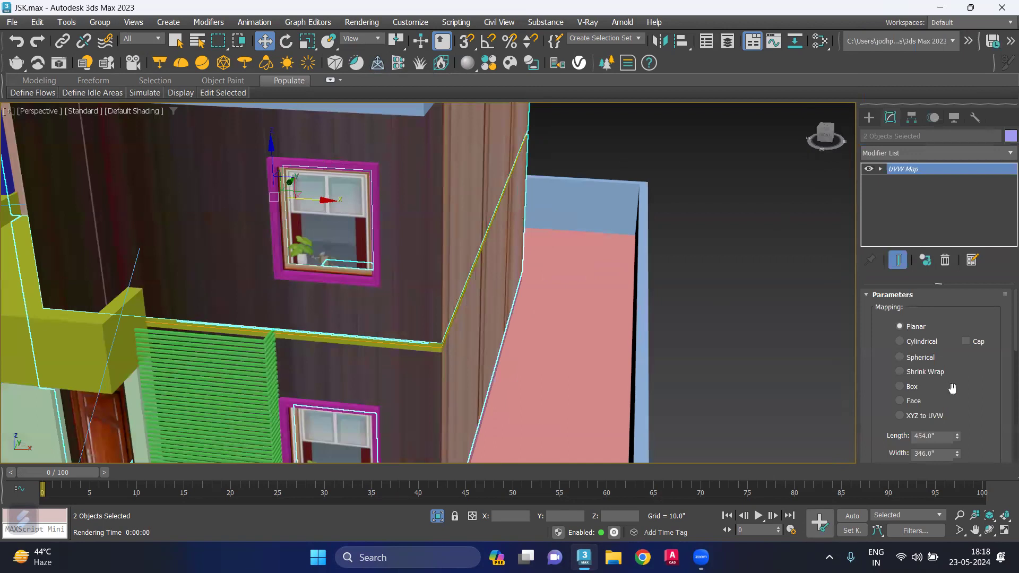
{"action": "left_click", "coordinate": [900, 371]}
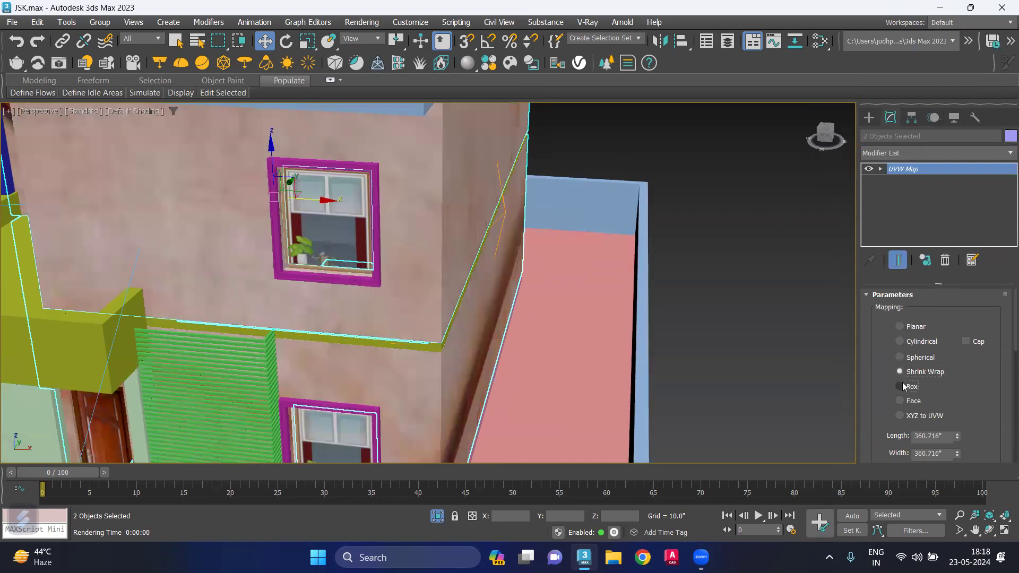
{"action": "left_click", "coordinate": [900, 386]}
{"action": "scroll", "coordinate": [438, 296], "scroll_direction": "down", "scroll_amount": 2}
{"action": "scroll", "coordinate": [419, 292], "scroll_direction": "down", "scroll_amount": 2}
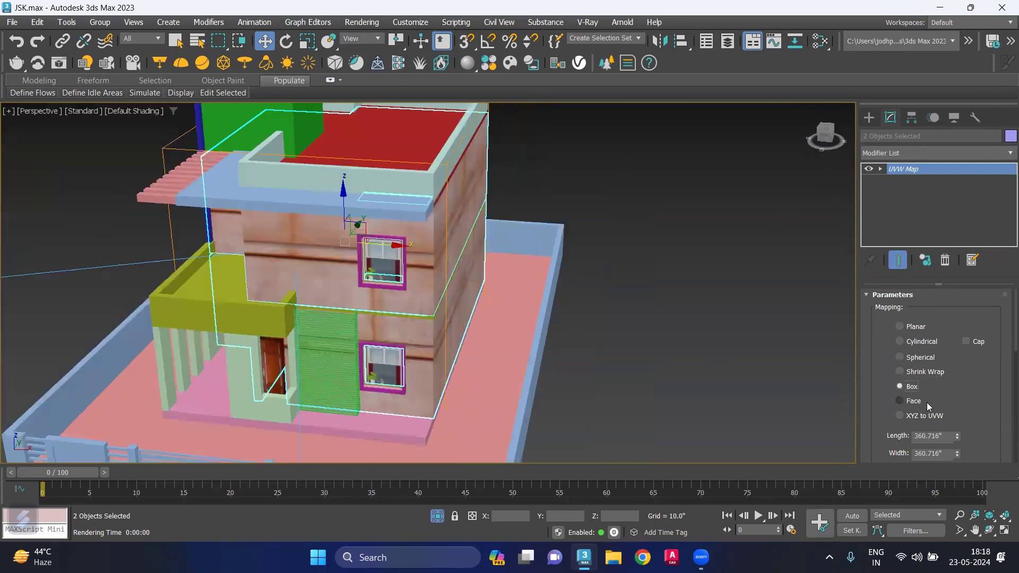
{"action": "scroll", "coordinate": [983, 438], "scroll_direction": "down", "scroll_amount": 1}
{"action": "scroll", "coordinate": [984, 434], "scroll_direction": "down", "scroll_amount": 2}
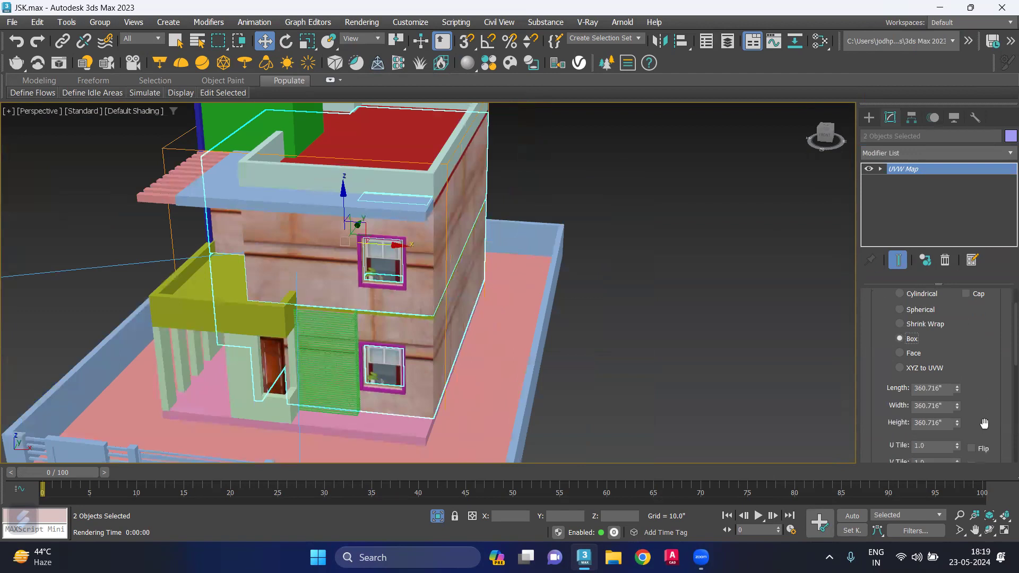
- Set the UVW Map box Height, Width and Length to 36 inches
{"action": "double_click", "coordinate": [944, 422]}
{"action": "key", "text": "Return"}
{"action": "left_click_drag", "start_coordinate": [947, 407], "coordinate": [896, 410]}
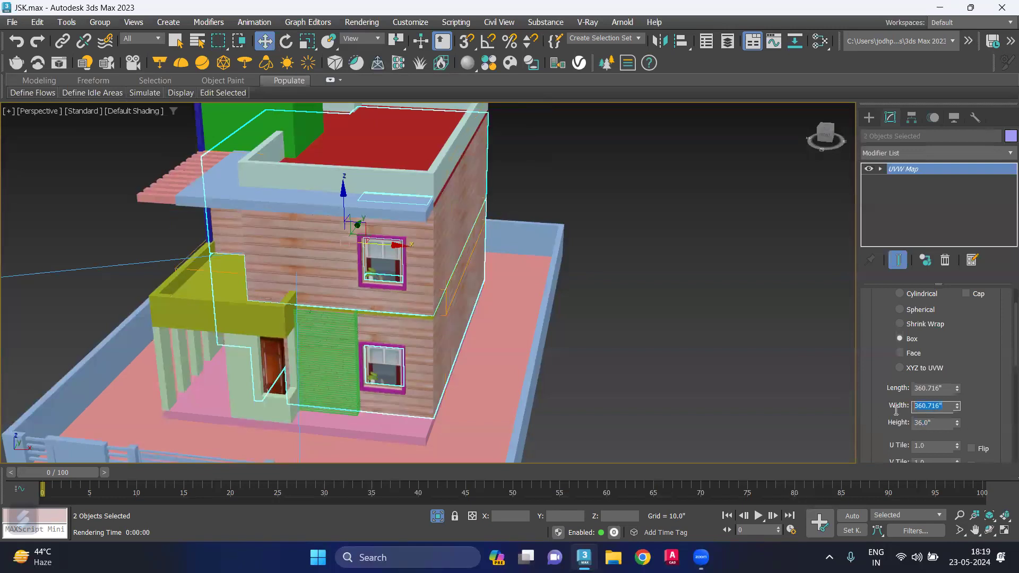
{"action": "type", "text": "36"}
{"action": "key", "text": "Return"}
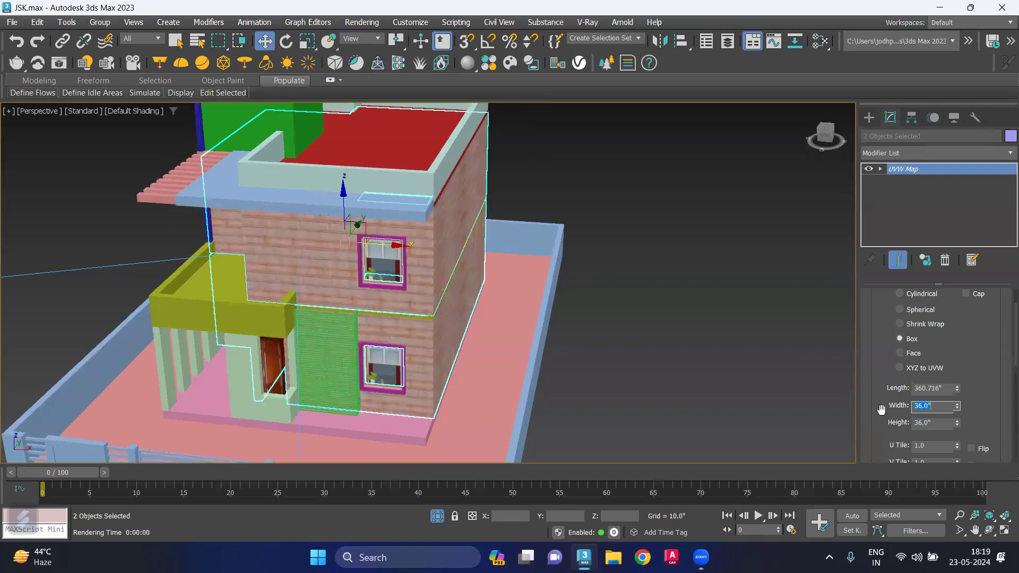
{"action": "left_click", "coordinate": [926, 389]}
{"action": "type", "text": "6"}
- Orbit and step through earlier views to inspect the smaller brick tiling on the wall
{"action": "middle_click_drag", "start_coordinate": [569, 317], "coordinate": [534, 295], "text": "alt"}
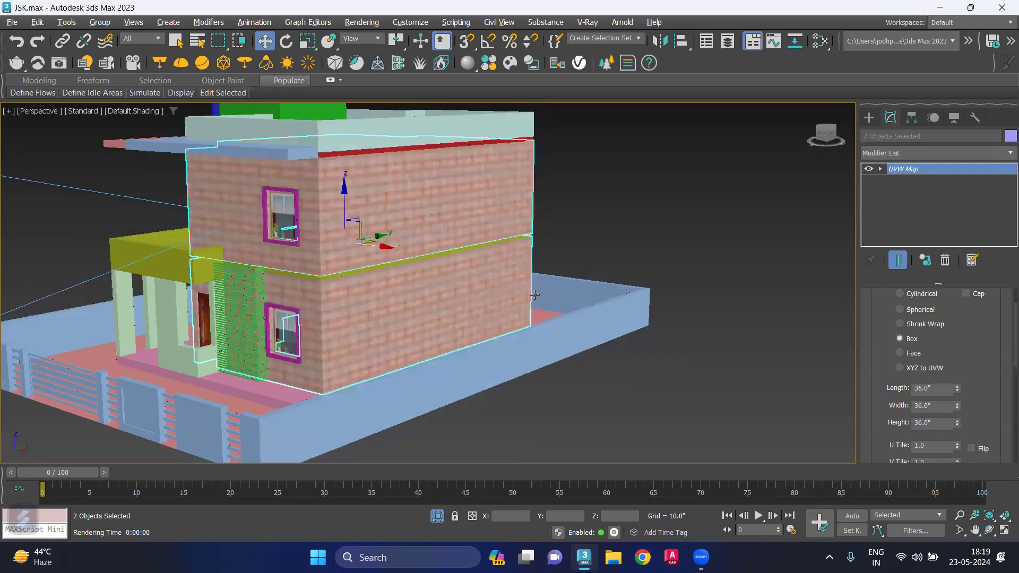
{"action": "scroll", "coordinate": [375, 187], "scroll_direction": "up", "scroll_amount": 2}
{"action": "scroll", "coordinate": [375, 182], "scroll_direction": "up", "scroll_amount": 2}
{"action": "scroll", "coordinate": [376, 183], "scroll_direction": "up", "scroll_amount": 3}
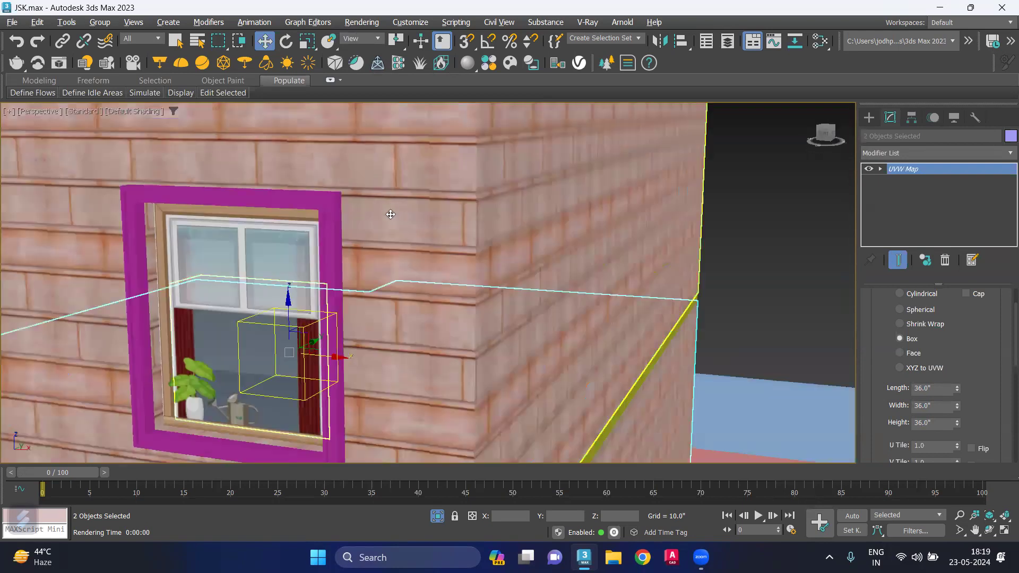
{"action": "key", "text": "shift+z"}
{"action": "key", "text": "shift+z"}
{"action": "key", "text": "shift+z"}
{"action": "key", "text": "shift+z"}
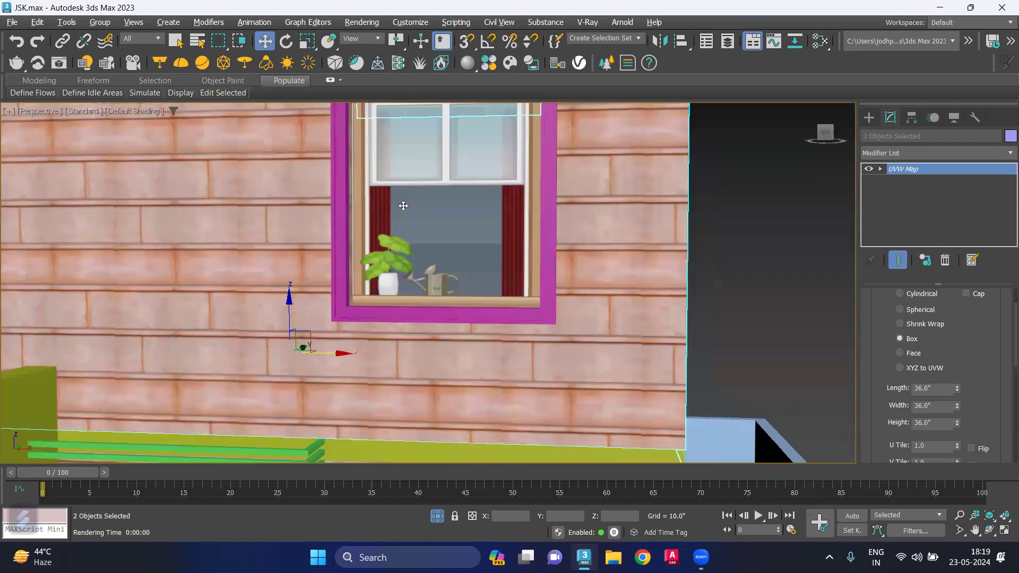
{"action": "key", "text": "shift+z"}
{"action": "key", "text": "shift+z"}
{"action": "key", "text": "shift+z"}
{"action": "key", "text": "shift+z"}
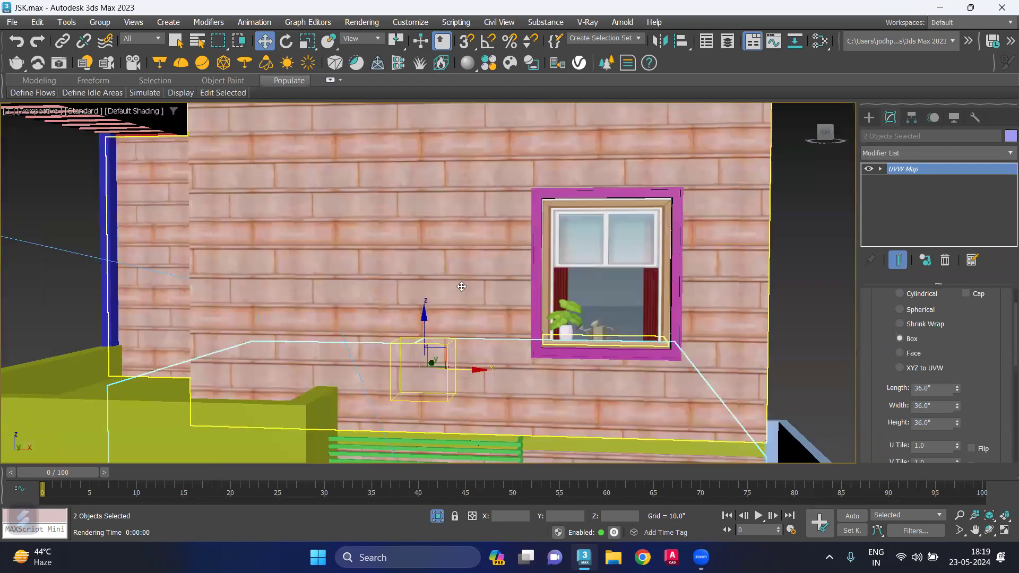
{"action": "key", "text": "shift+z"}
{"action": "key", "text": "shift+z"}
{"action": "key", "text": "shift+z"}
{"action": "key", "text": "shift+z"}
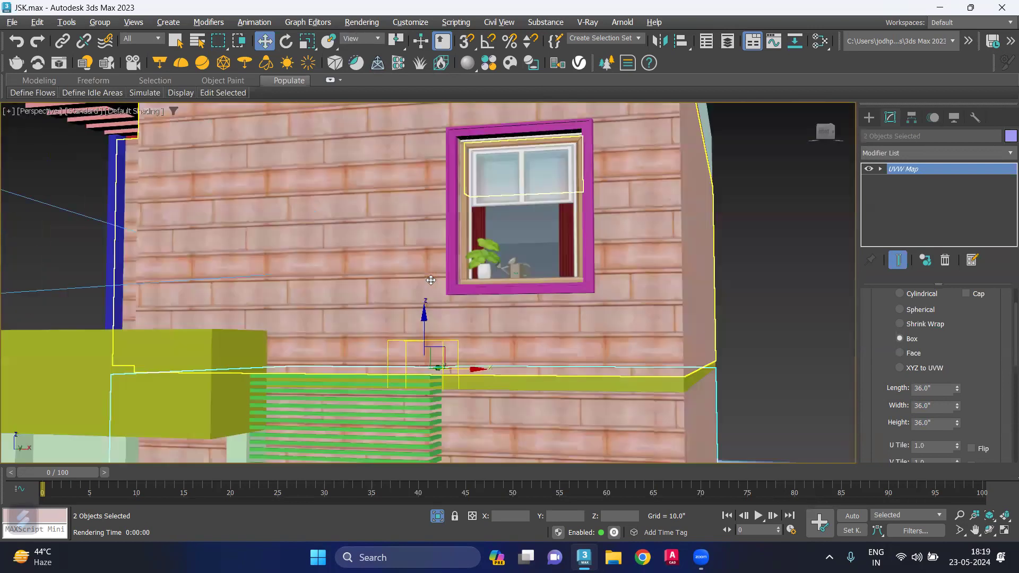
{"action": "key", "text": "shift+z"}
{"action": "key", "text": "shift+z"}
{"action": "key", "text": "shift+z"}
{"action": "key", "text": "shift+z"}
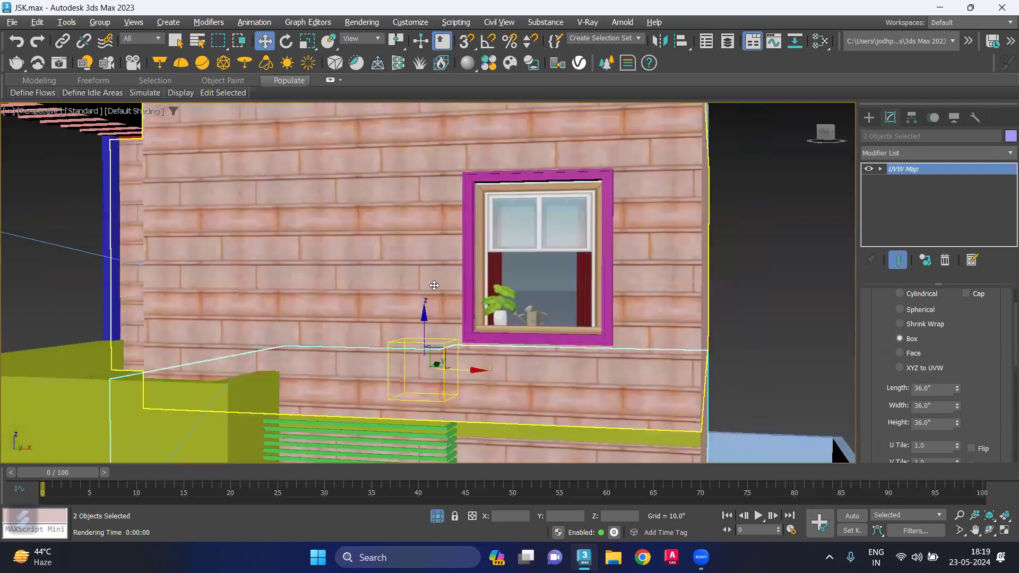
{"action": "key", "text": "shift+z"}
{"action": "key", "text": "shift+z"}
{"action": "key", "text": "shift+z"}
{"action": "key", "text": "shift+z"}
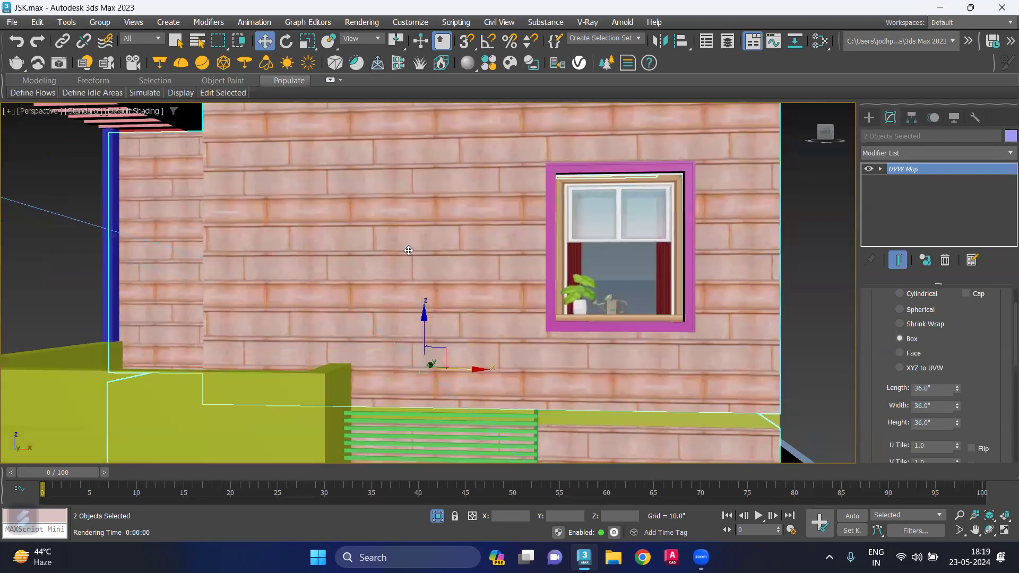
{"action": "key", "text": "shift+z"}
{"action": "key", "text": "shift+z"}
{"action": "key", "text": "shift+z"}
{"action": "key", "text": "shift+z"}
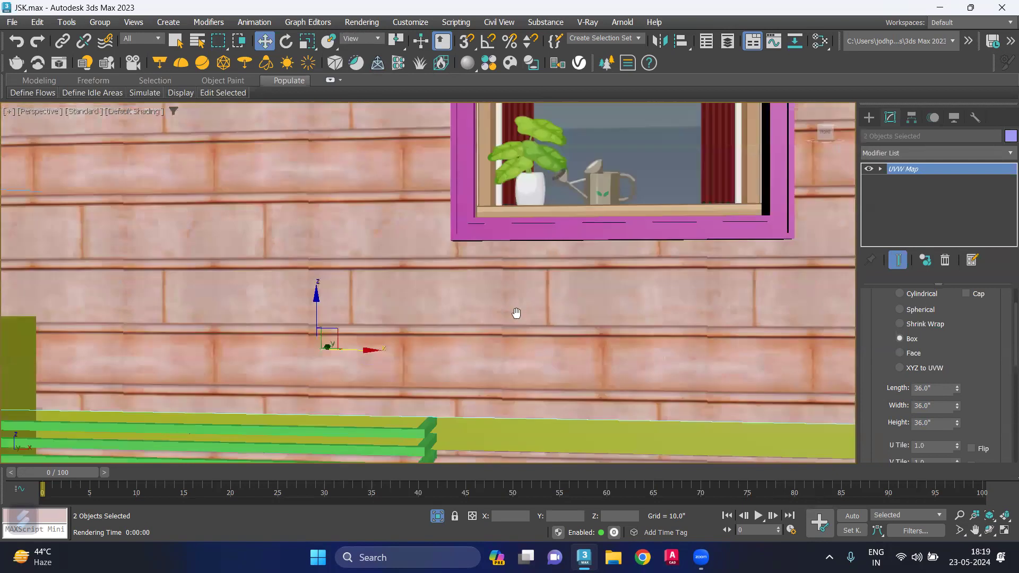
{"action": "middle_click_drag", "start_coordinate": [516, 313], "coordinate": [472, 312]}
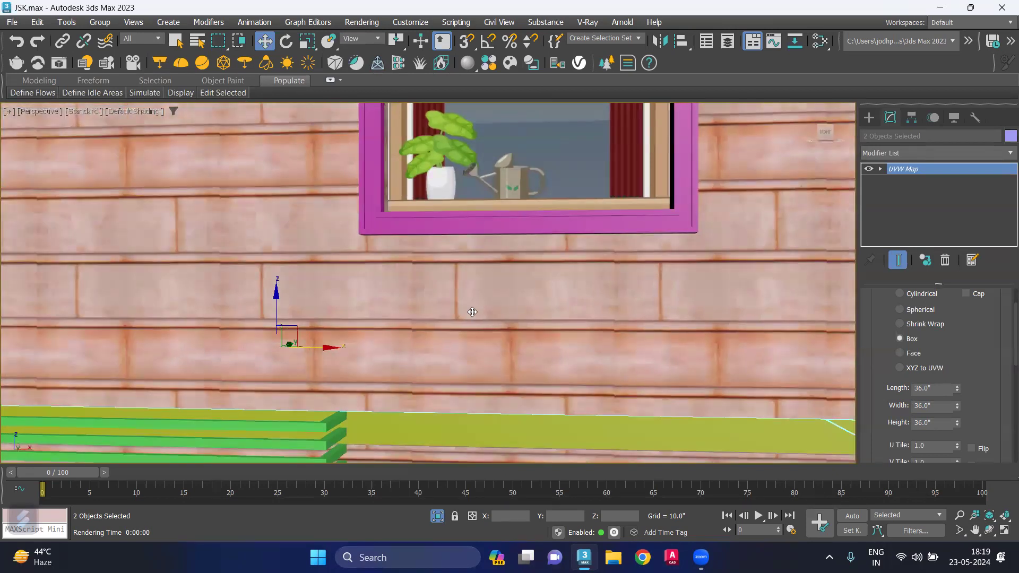
{"action": "key", "text": "shift+z"}
{"action": "key", "text": "shift+z"}
{"action": "key", "text": "shift+z"}
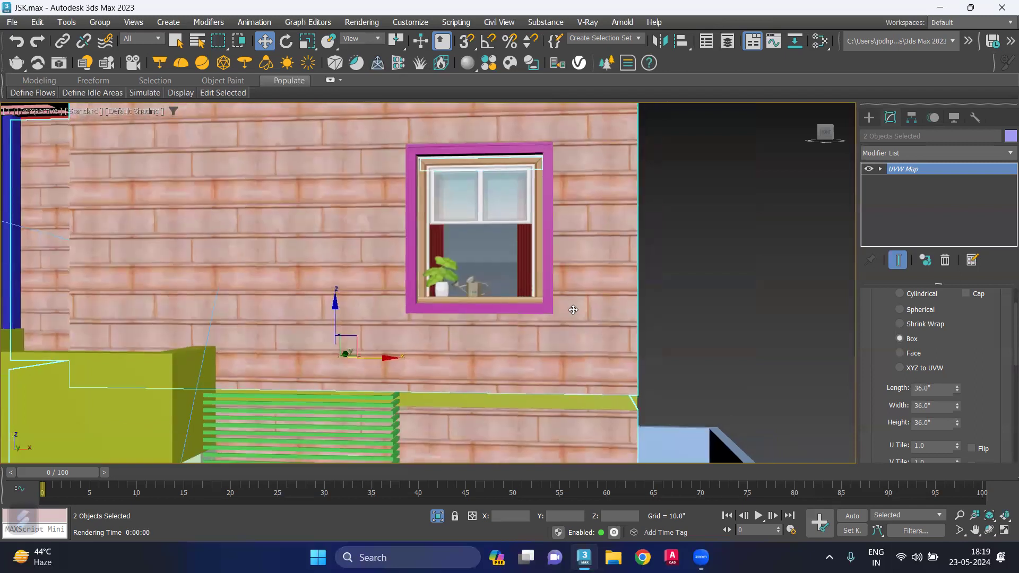
- Select the wall material's Bitmap node, Map #3, in the Slate Material Editor
{"action": "key", "text": "m"}
{"action": "scroll", "coordinate": [500, 316], "scroll_direction": "down", "scroll_amount": 4}
{"action": "scroll", "coordinate": [496, 315], "scroll_direction": "down", "scroll_amount": 2}
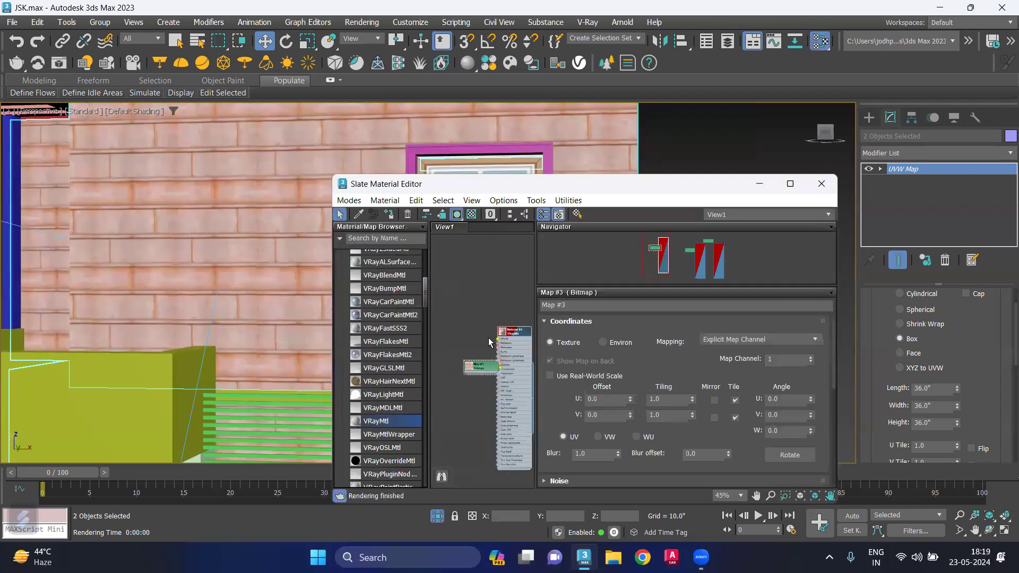
{"action": "left_click", "coordinate": [491, 365]}
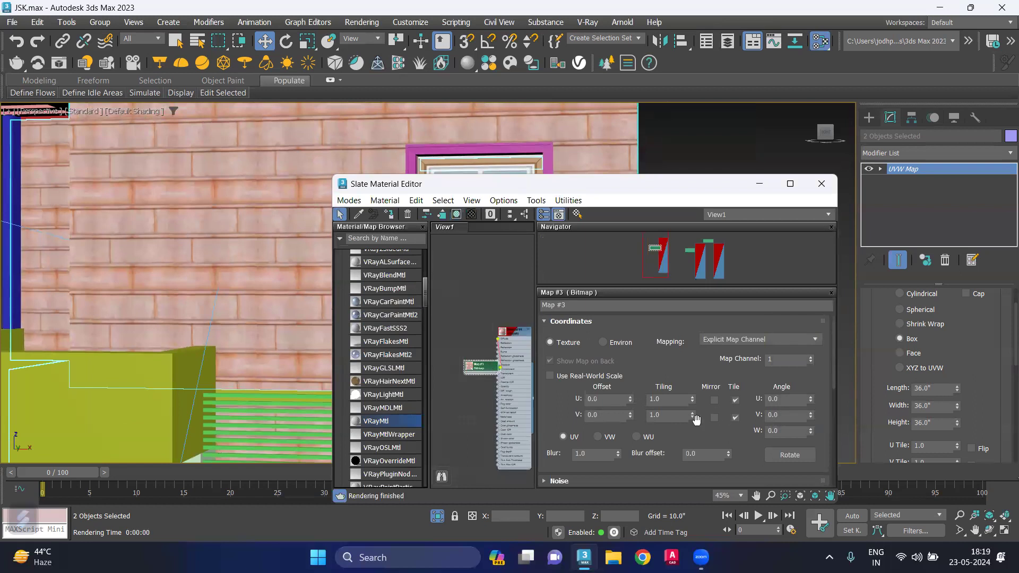
{"action": "scroll", "coordinate": [696, 421], "scroll_direction": "down", "scroll_amount": 1}
- Browse the bitmap file dialog to the maxmaterial folder
{"action": "left_click", "coordinate": [733, 484]}
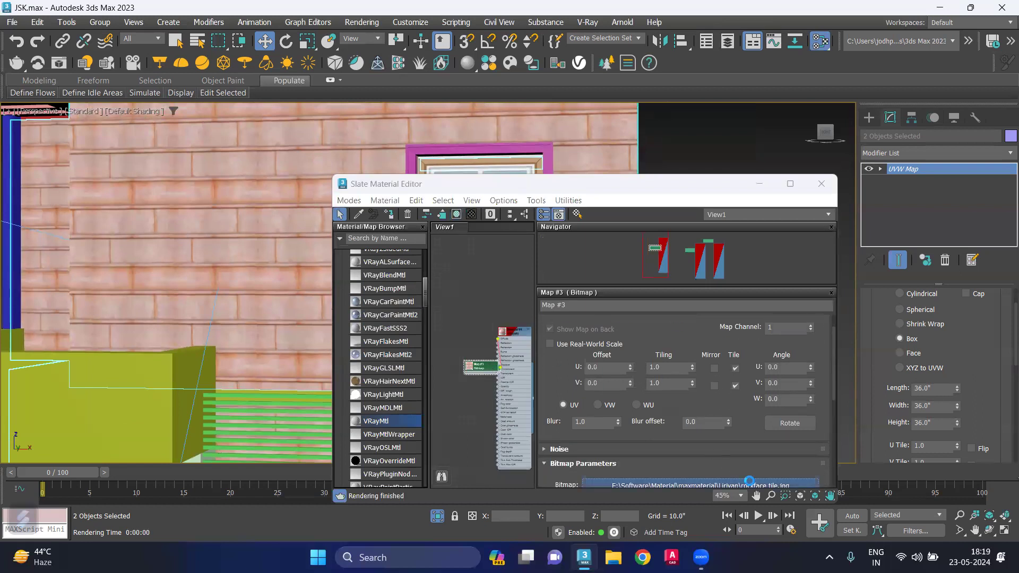
{"action": "left_click", "coordinate": [445, 135]}
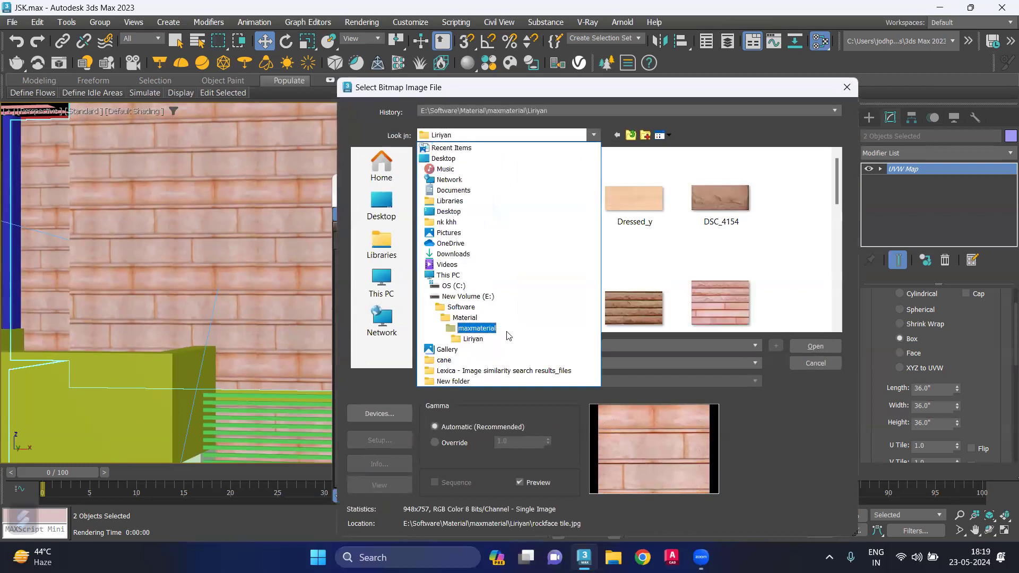
{"action": "left_click", "coordinate": [506, 333]}
{"action": "scroll", "coordinate": [539, 292], "scroll_direction": "down", "scroll_amount": 3}
{"action": "scroll", "coordinate": [537, 297], "scroll_direction": "down", "scroll_amount": 3}
{"action": "scroll", "coordinate": [535, 306], "scroll_direction": "down", "scroll_amount": 3}
{"action": "scroll", "coordinate": [532, 304], "scroll_direction": "down", "scroll_amount": 3}
{"action": "scroll", "coordinate": [530, 301], "scroll_direction": "down", "scroll_amount": 3}
{"action": "scroll", "coordinate": [693, 294], "scroll_direction": "down", "scroll_amount": 3}
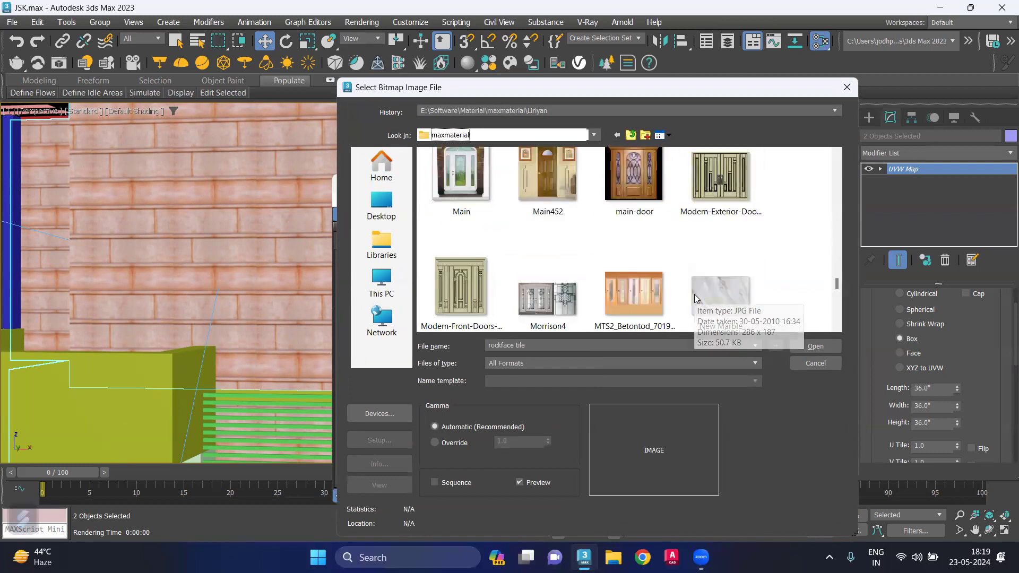
{"action": "scroll", "coordinate": [694, 294], "scroll_direction": "down", "scroll_amount": 3}
- Compare grooved images, then load plaster groove copy(PEACH).jpg into the bitmap
{"action": "left_click", "coordinate": [461, 300]}
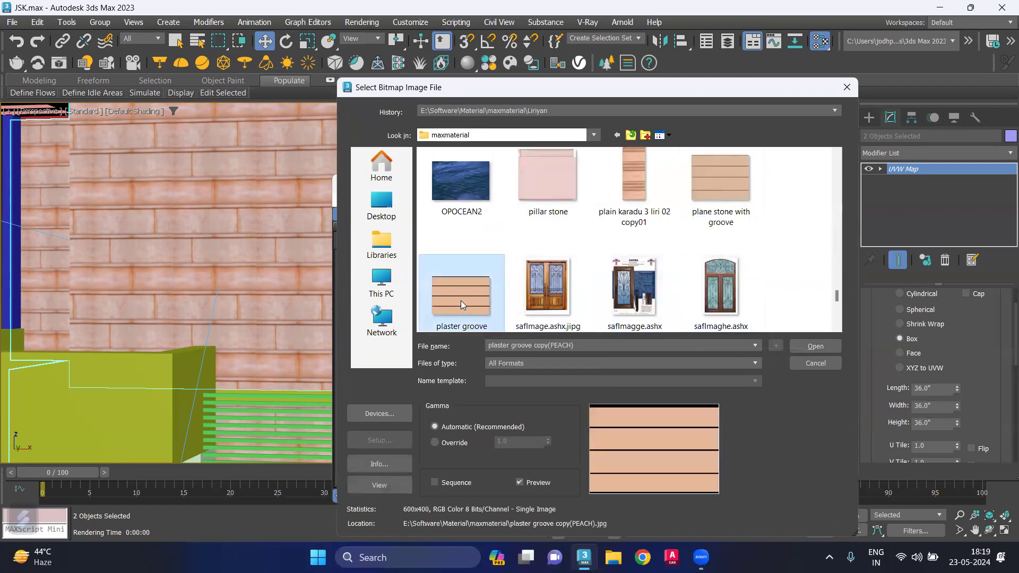
{"action": "left_click", "coordinate": [635, 180]}
{"action": "left_click", "coordinate": [728, 179]}
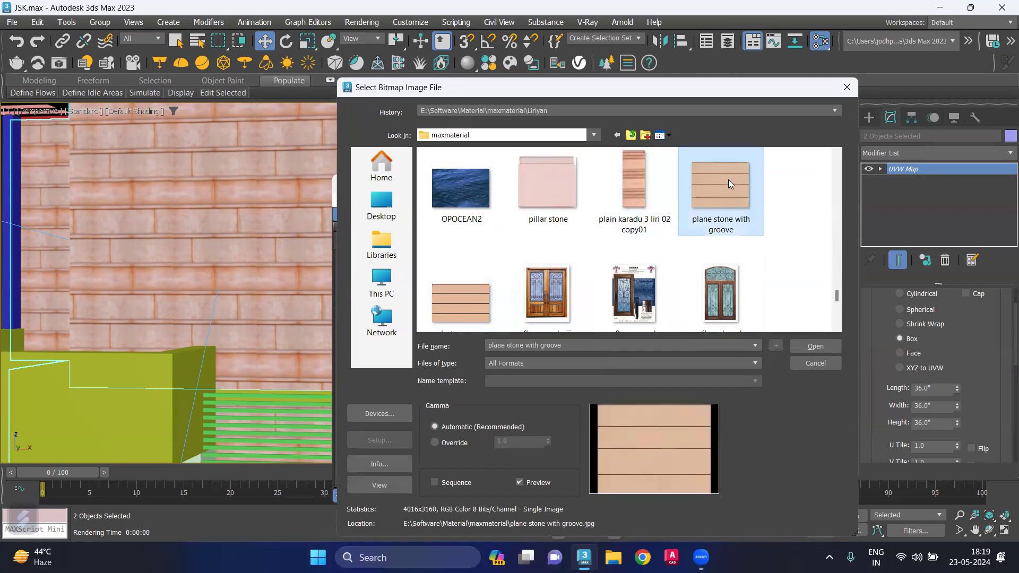
{"action": "left_click", "coordinate": [484, 319]}
{"action": "left_click", "coordinate": [815, 348]}
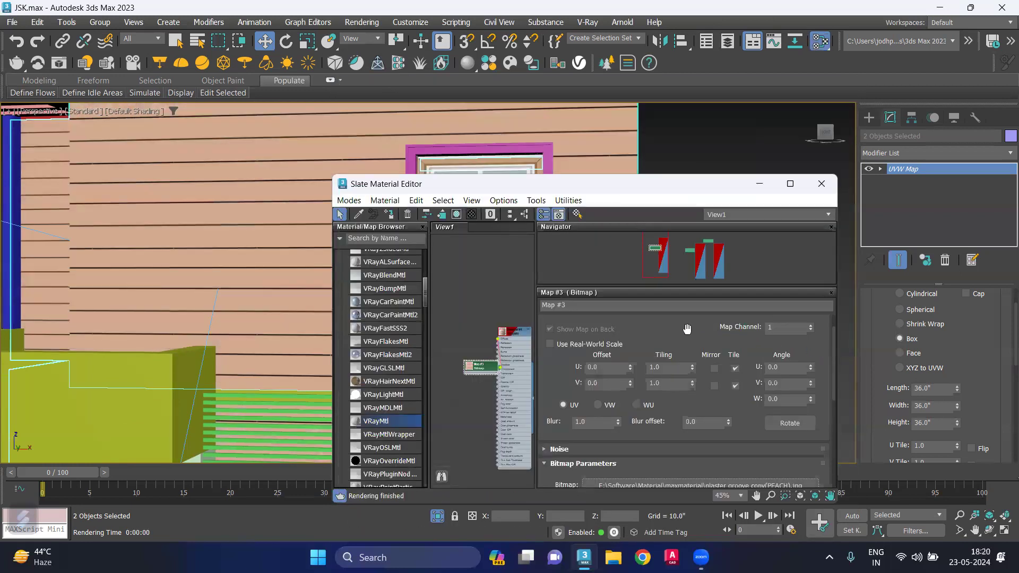
- Close the material editor, clear the selection and orbit to the building's front corner
{"action": "left_click", "coordinate": [821, 183]}
{"action": "scroll", "coordinate": [723, 264], "scroll_direction": "down", "scroll_amount": 3}
{"action": "left_click", "coordinate": [724, 265]}
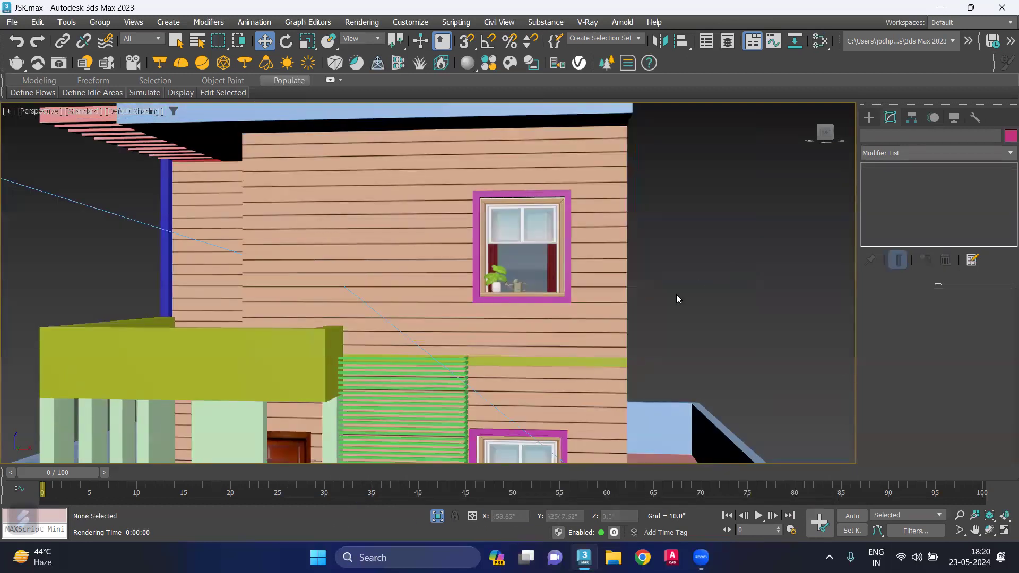
{"action": "middle_click_drag", "start_coordinate": [671, 292], "coordinate": [440, 336], "text": "alt"}
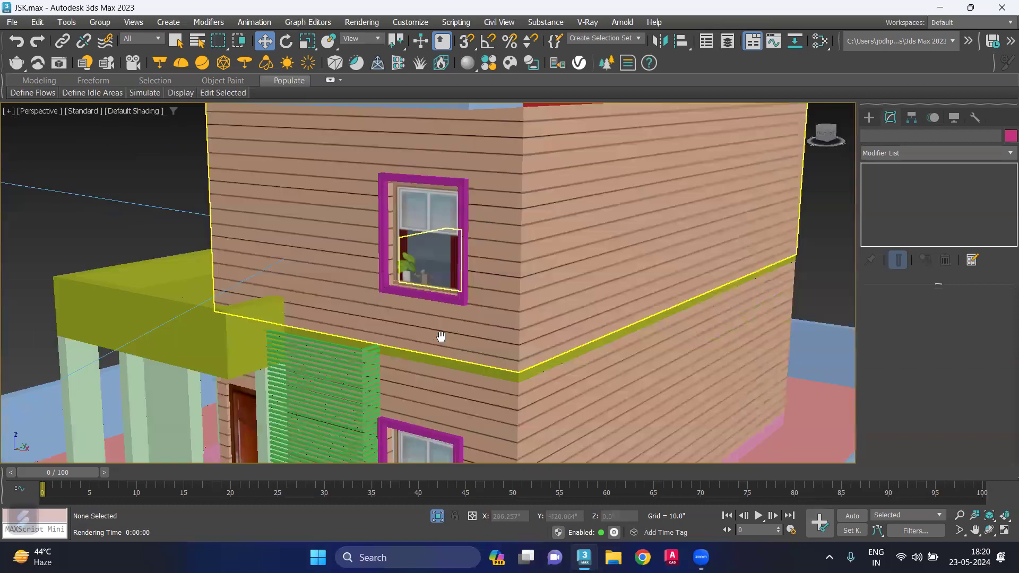
{"action": "mouse_move", "coordinate": [503, 324]}
{"action": "middle_mouse_down", "text": "alt"}
{"action": "mouse_move", "coordinate": [529, 323]}
{"action": "mouse_move", "coordinate": [531, 335]}
{"action": "mouse_move", "coordinate": [526, 317]}
{"action": "mouse_move", "coordinate": [646, 302]}
{"action": "middle_mouse_up", "text": "alt"}
{"action": "scroll", "coordinate": [530, 330], "scroll_direction": "up", "scroll_amount": 3}
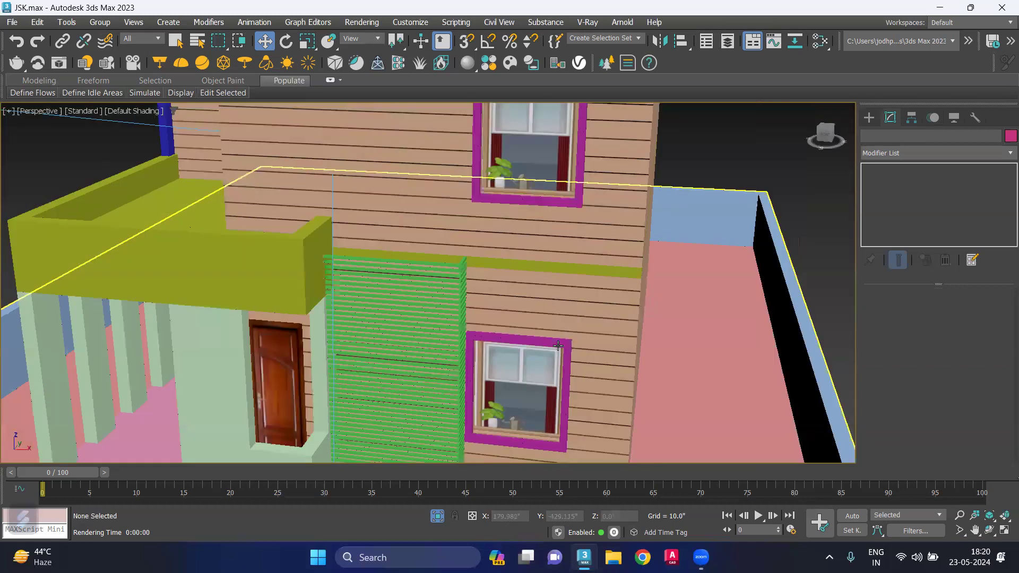
{"action": "scroll", "coordinate": [558, 346], "scroll_direction": "up", "scroll_amount": 3}
- Select the lower front window, then add the wall and a third house part
{"action": "left_click", "coordinate": [548, 334]}
{"action": "scroll", "coordinate": [549, 334], "scroll_direction": "down", "scroll_amount": 3}
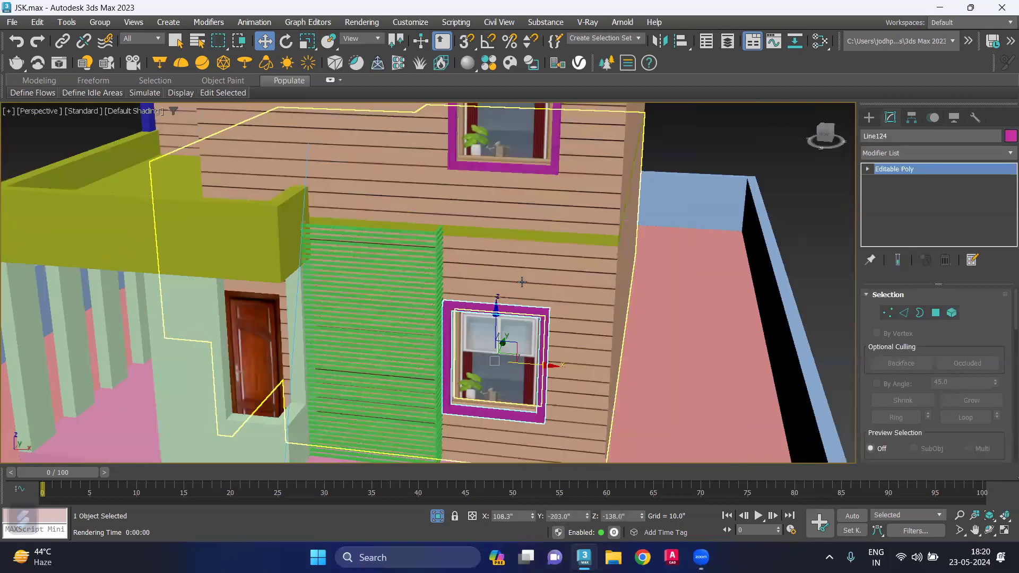
{"action": "key", "text": "z"}
{"action": "left_click", "coordinate": [524, 189], "text": "ctrl"}
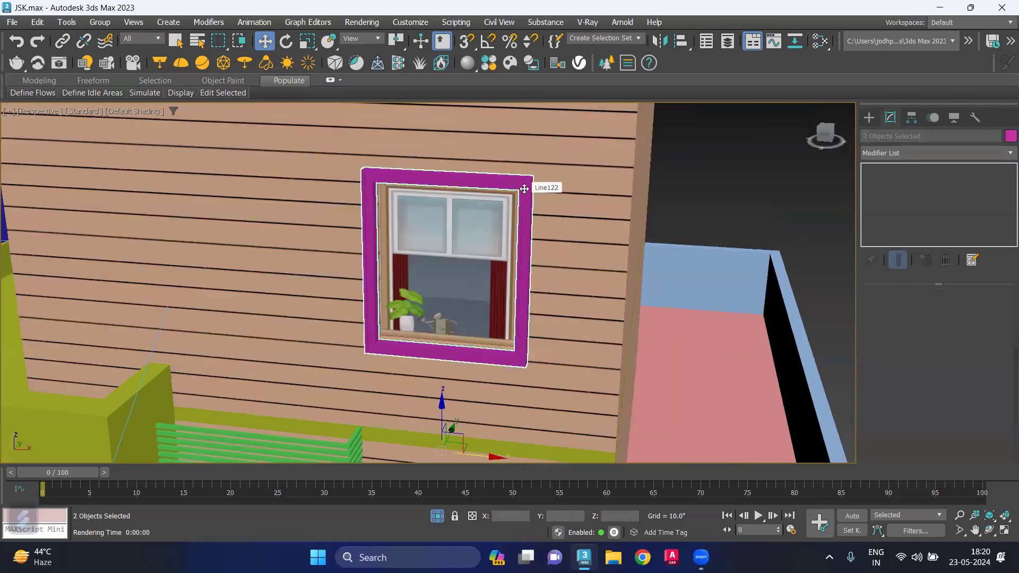
{"action": "scroll", "coordinate": [544, 310], "scroll_direction": "down", "scroll_amount": 3}
{"action": "scroll", "coordinate": [542, 305], "scroll_direction": "down", "scroll_amount": 2}
{"action": "scroll", "coordinate": [653, 311], "scroll_direction": "up", "scroll_amount": 2}
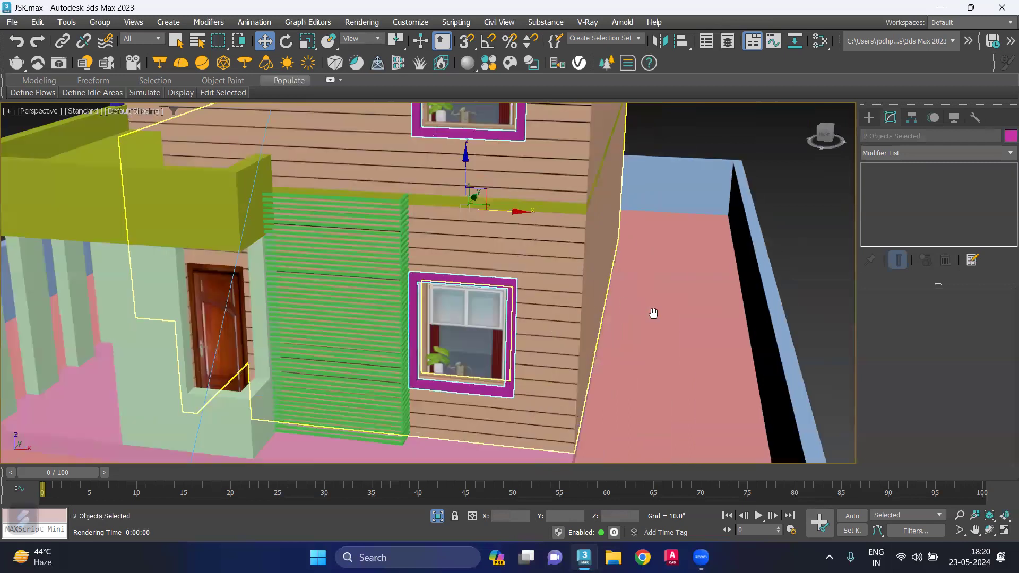
{"action": "scroll", "coordinate": [273, 223], "scroll_direction": "up", "scroll_amount": 2}
{"action": "left_click", "coordinate": [261, 197], "text": "ctrl"}
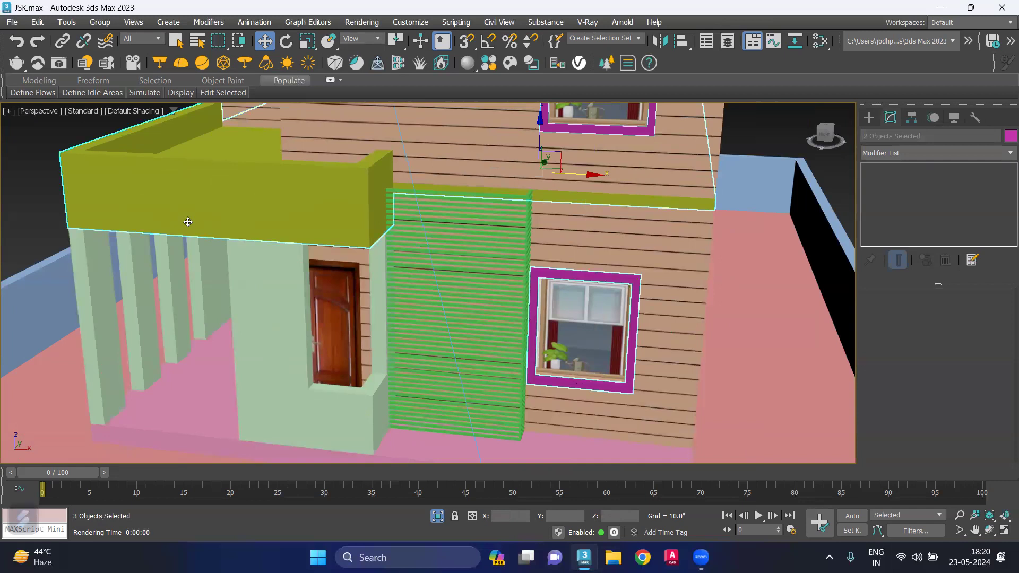
- Assign the VRayMtl Material #5 to the selected objects
{"action": "key", "text": "m"}
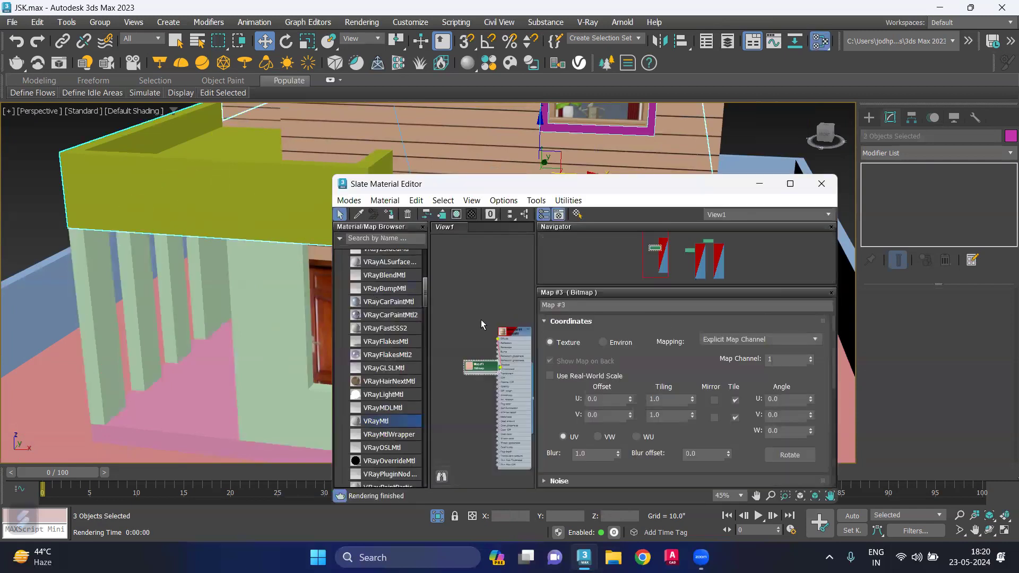
{"action": "scroll", "coordinate": [481, 324], "scroll_direction": "down", "scroll_amount": 3}
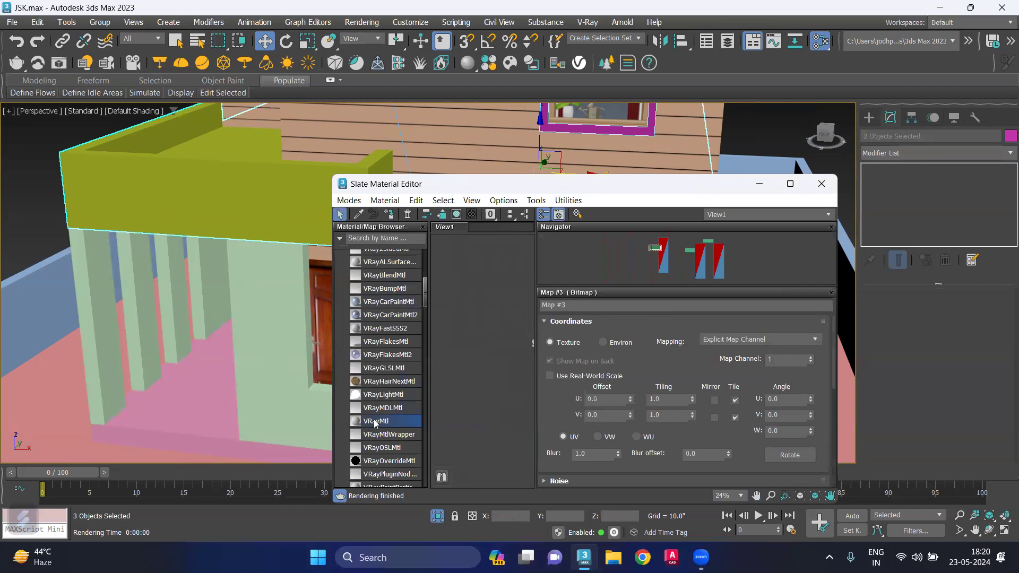
{"action": "scroll", "coordinate": [479, 378], "scroll_direction": "up", "scroll_amount": 5}
{"action": "left_click_drag", "start_coordinate": [513, 377], "coordinate": [500, 372]}
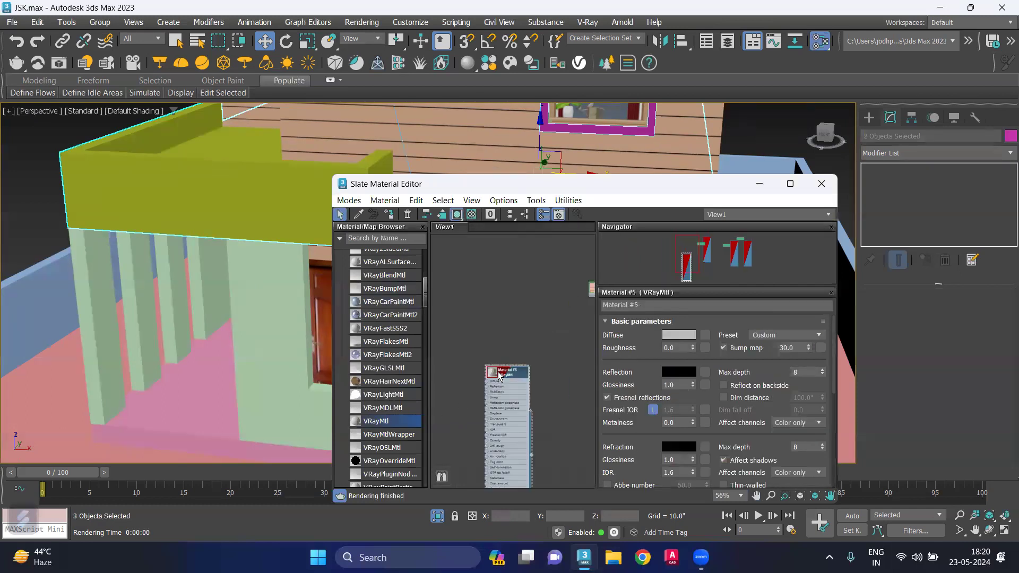
{"action": "right_click", "coordinate": [500, 372]}
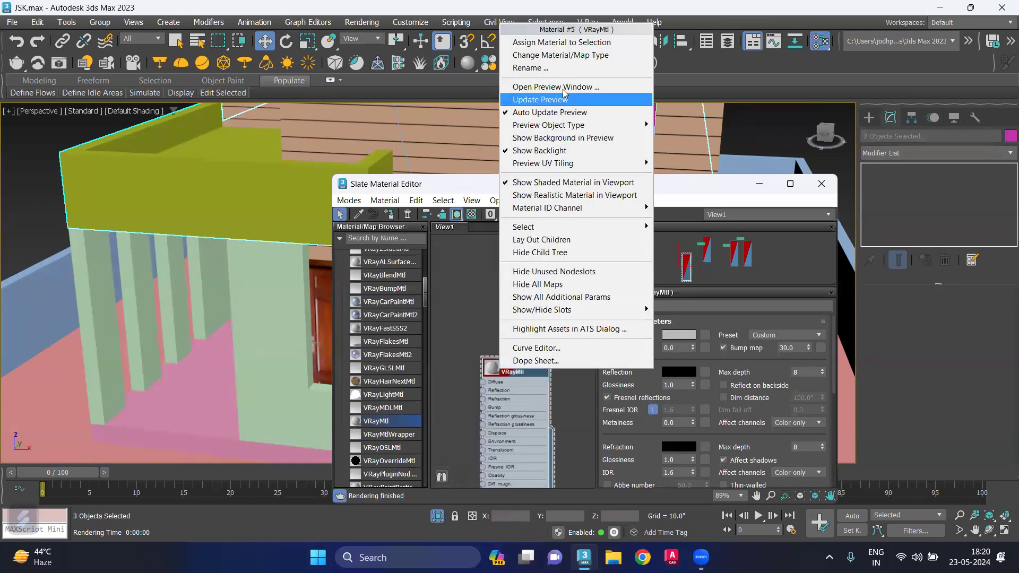
{"action": "left_click", "coordinate": [581, 47]}
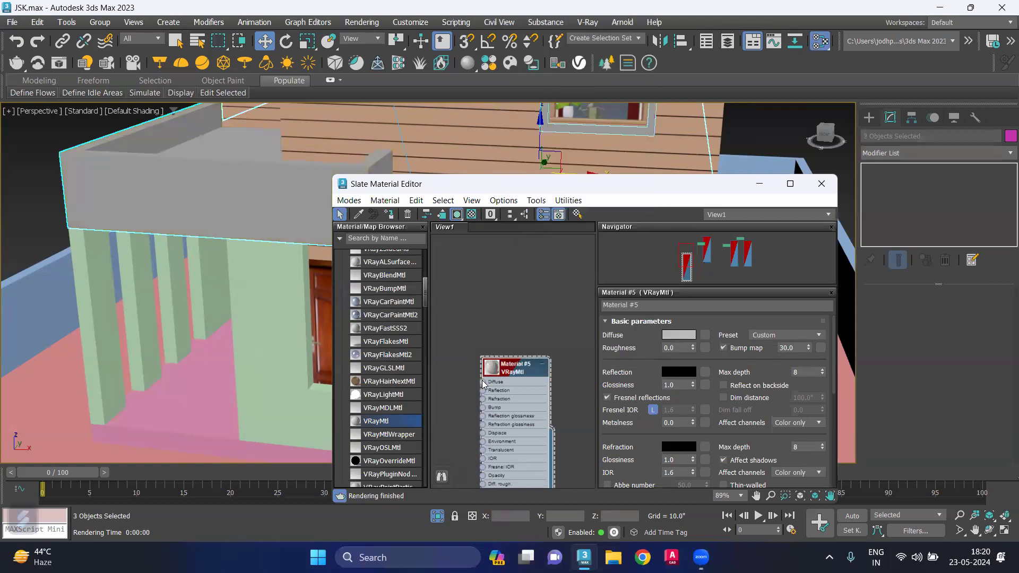
- Give Material #5 a Bitmap diffuse map loading rockface-2.jpg, then close the editor
{"action": "left_click_drag", "start_coordinate": [483, 382], "coordinate": [451, 420]}
{"action": "mouse_move", "coordinate": [487, 444]}
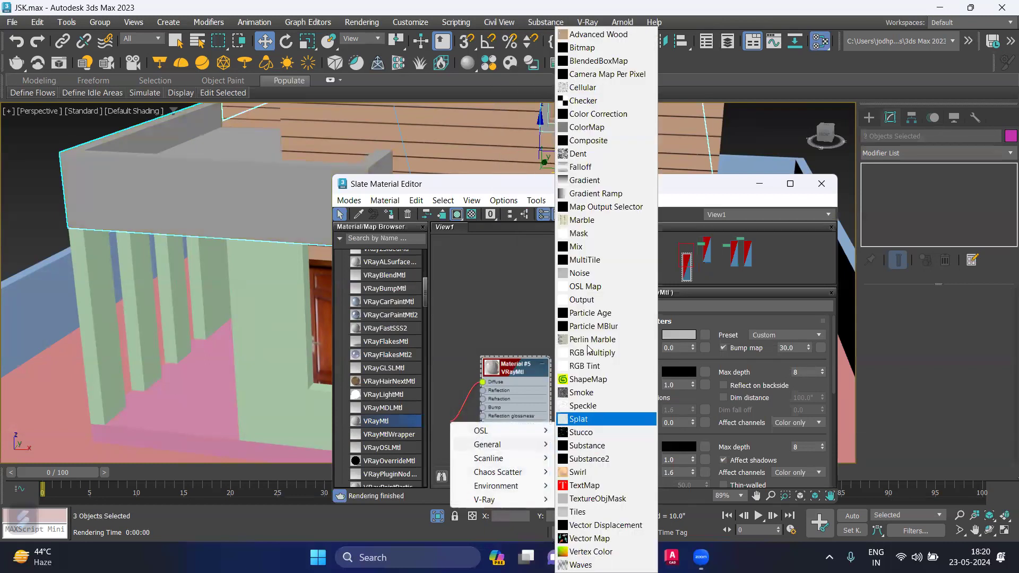
{"action": "left_click", "coordinate": [586, 47]}
{"action": "scroll", "coordinate": [312, 177], "scroll_direction": "down", "scroll_amount": 2}
{"action": "scroll", "coordinate": [312, 178], "scroll_direction": "down", "scroll_amount": 3}
{"action": "scroll", "coordinate": [286, 191], "scroll_direction": "down", "scroll_amount": 3}
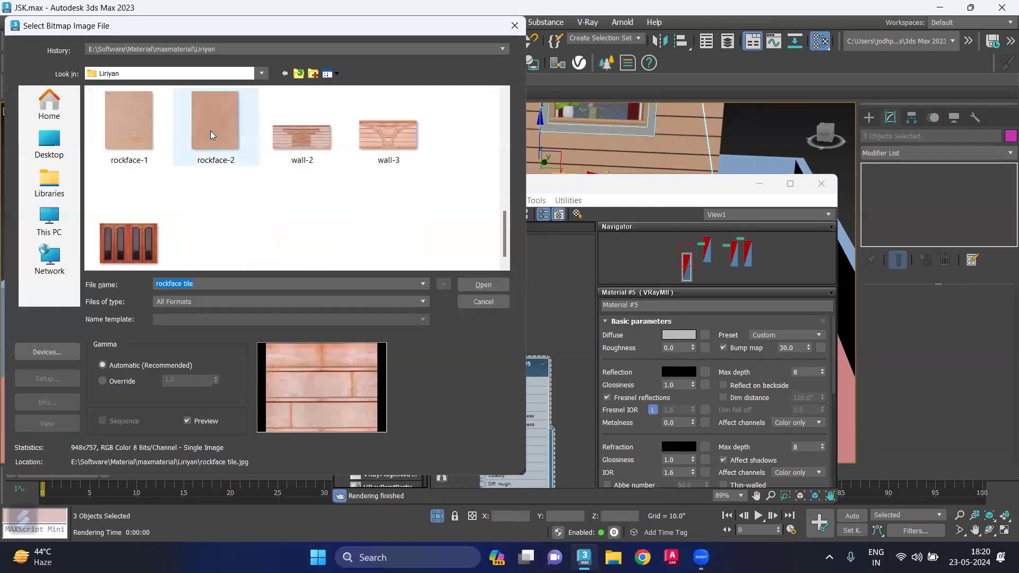
{"action": "left_click", "coordinate": [217, 118]}
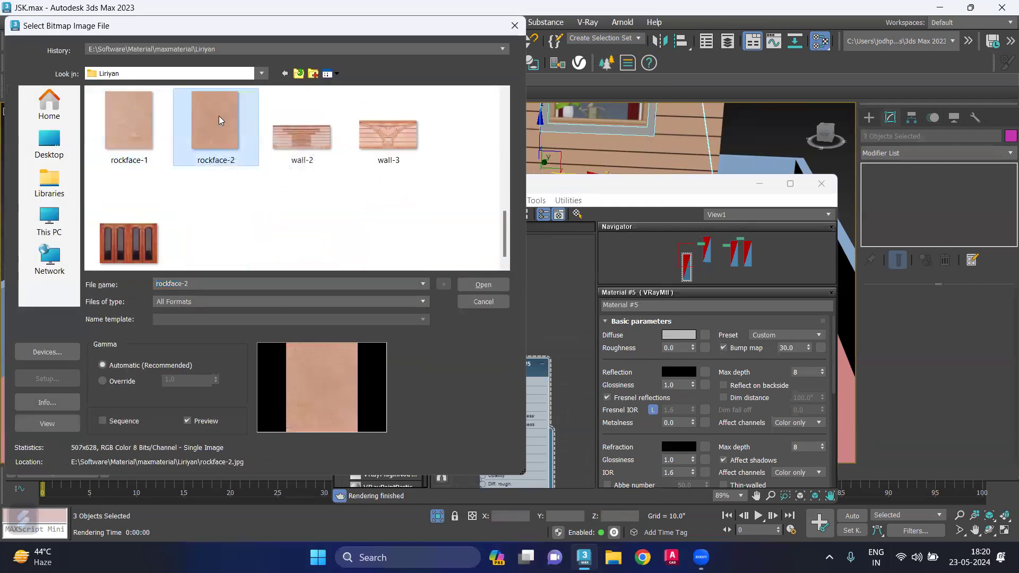
{"action": "left_click", "coordinate": [467, 282]}
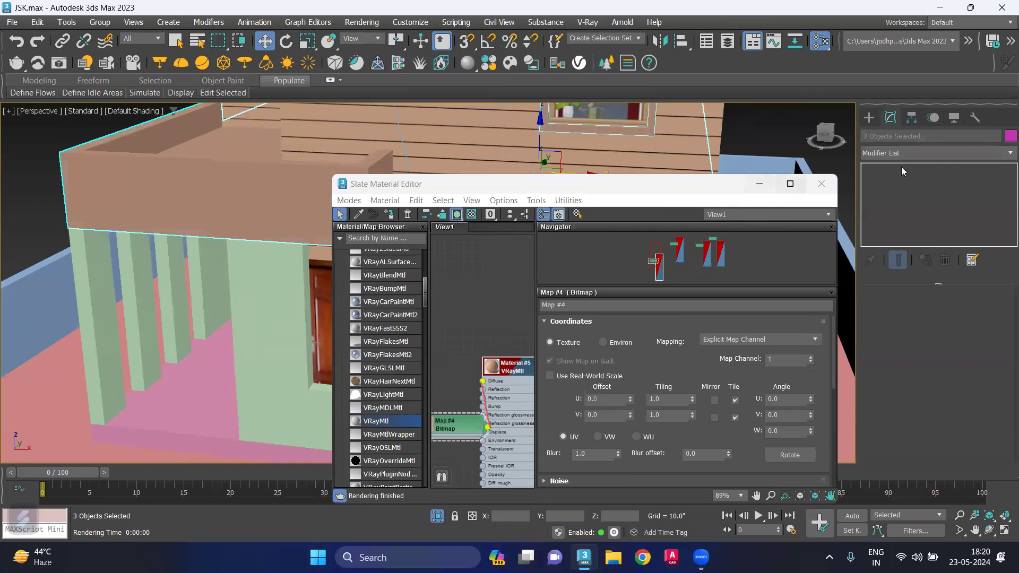
{"action": "left_click", "coordinate": [821, 184]}
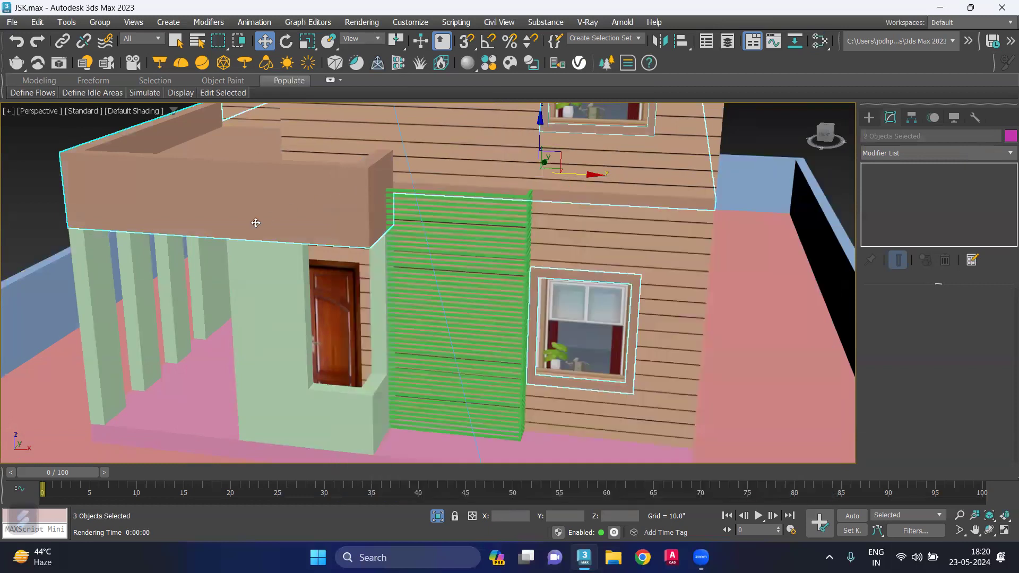
- Inspect parapet Line068, upper wall Line067 and the balcony parapet and their modifiers
{"action": "middle_click_drag", "start_coordinate": [266, 220], "coordinate": [291, 232]}
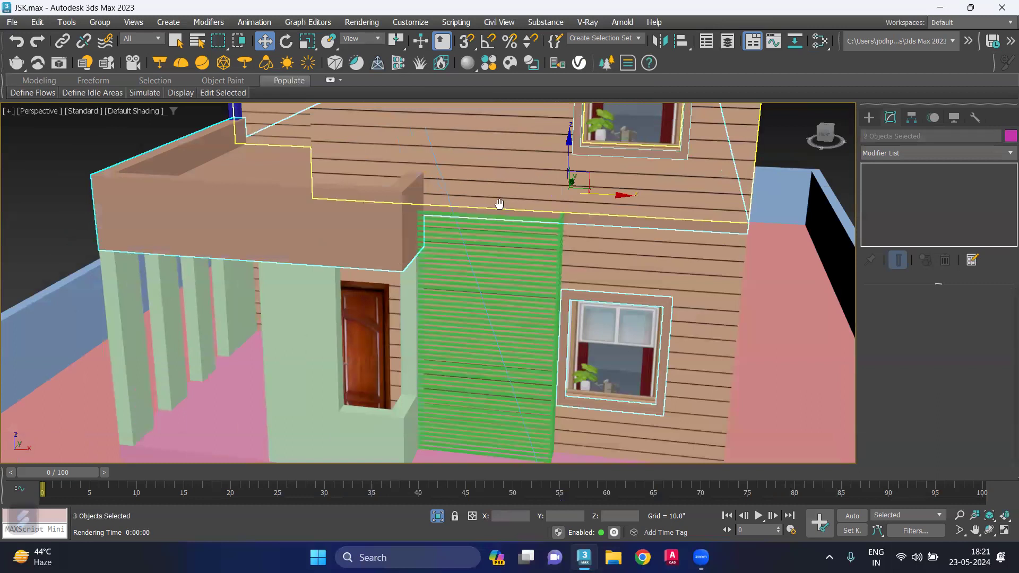
{"action": "middle_click_drag", "start_coordinate": [499, 203], "coordinate": [484, 210]}
{"action": "left_click", "coordinate": [392, 227]}
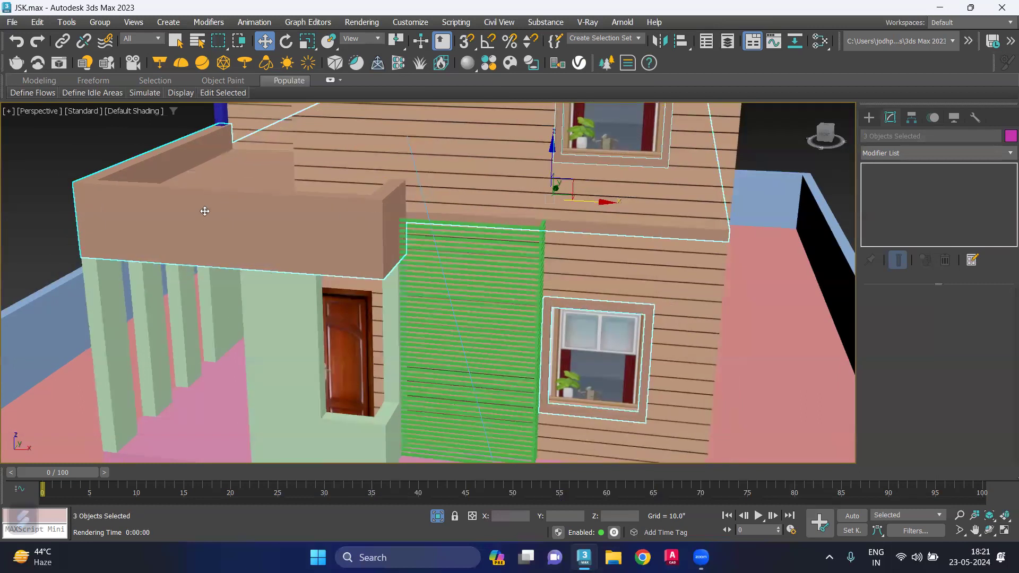
{"action": "left_click", "coordinate": [894, 155]}
{"action": "left_click", "coordinate": [623, 213]}
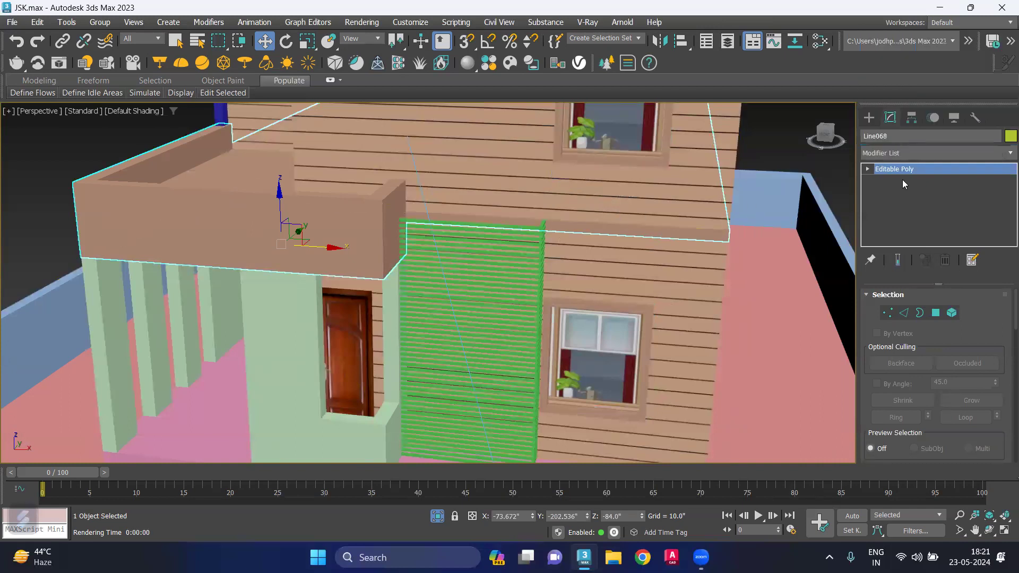
{"action": "left_click", "coordinate": [612, 179]}
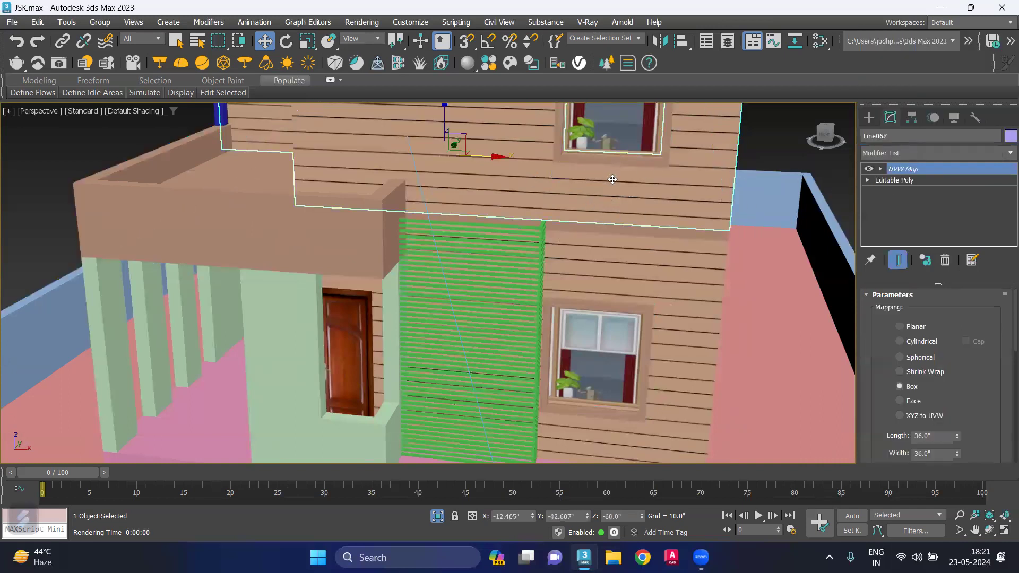
{"action": "left_click", "coordinate": [307, 238]}
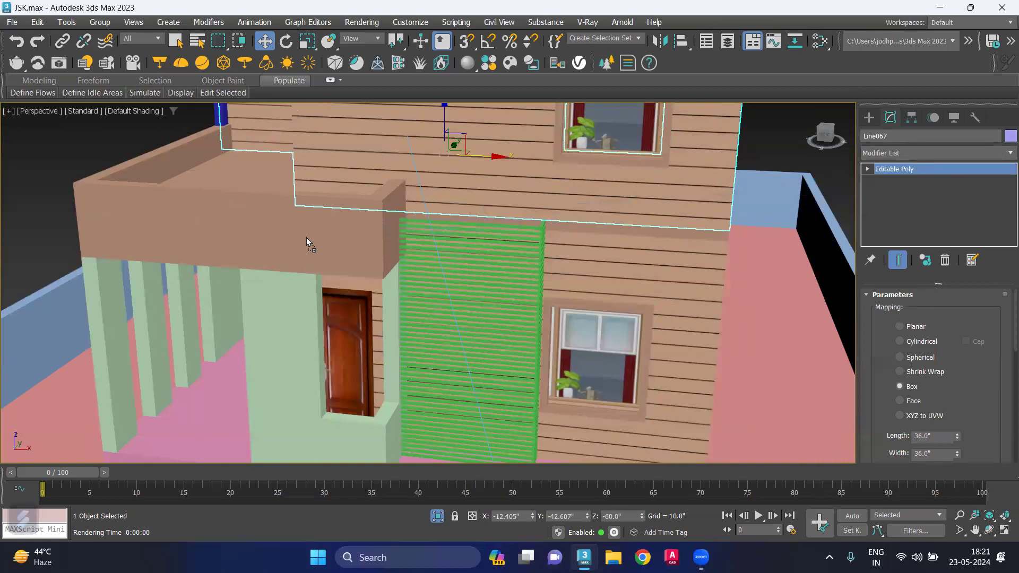
- Zoom and pan the view toward the window beside the narrow wall strip
{"action": "scroll", "coordinate": [345, 231], "scroll_direction": "up", "scroll_amount": 2}
{"action": "scroll", "coordinate": [345, 229], "scroll_direction": "up", "scroll_amount": 2}
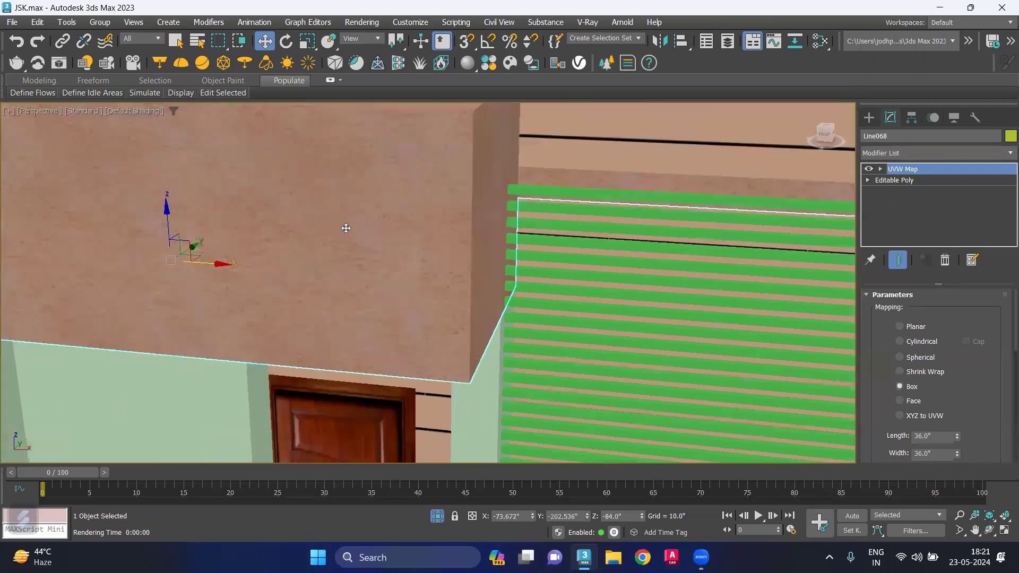
{"action": "scroll", "coordinate": [345, 229], "scroll_direction": "up", "scroll_amount": 2}
{"action": "scroll", "coordinate": [342, 233], "scroll_direction": "down", "scroll_amount": 3}
{"action": "middle_click_drag", "start_coordinate": [204, 212], "coordinate": [137, 220]}
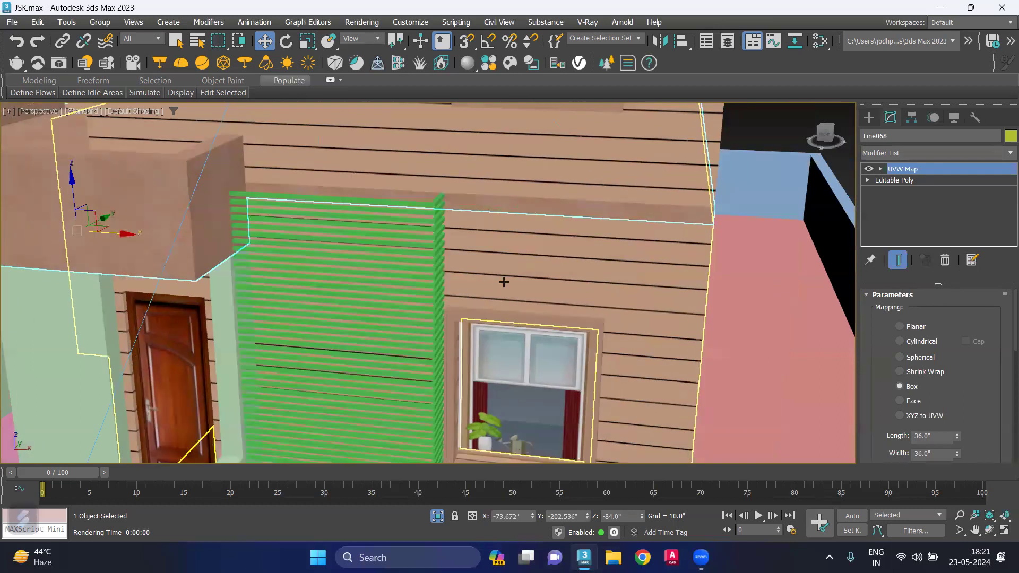
{"action": "scroll", "coordinate": [160, 208], "scroll_direction": "up", "scroll_amount": 2}
{"action": "scroll", "coordinate": [168, 218], "scroll_direction": "up", "scroll_amount": 2}
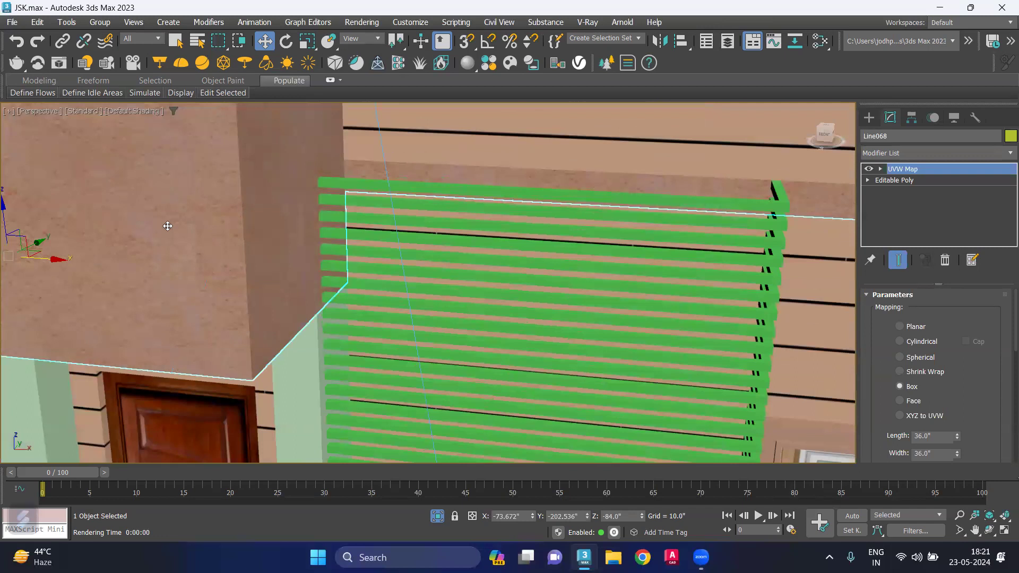
{"action": "scroll", "coordinate": [168, 226], "scroll_direction": "down", "scroll_amount": 2}
{"action": "scroll", "coordinate": [182, 230], "scroll_direction": "up", "scroll_amount": 1}
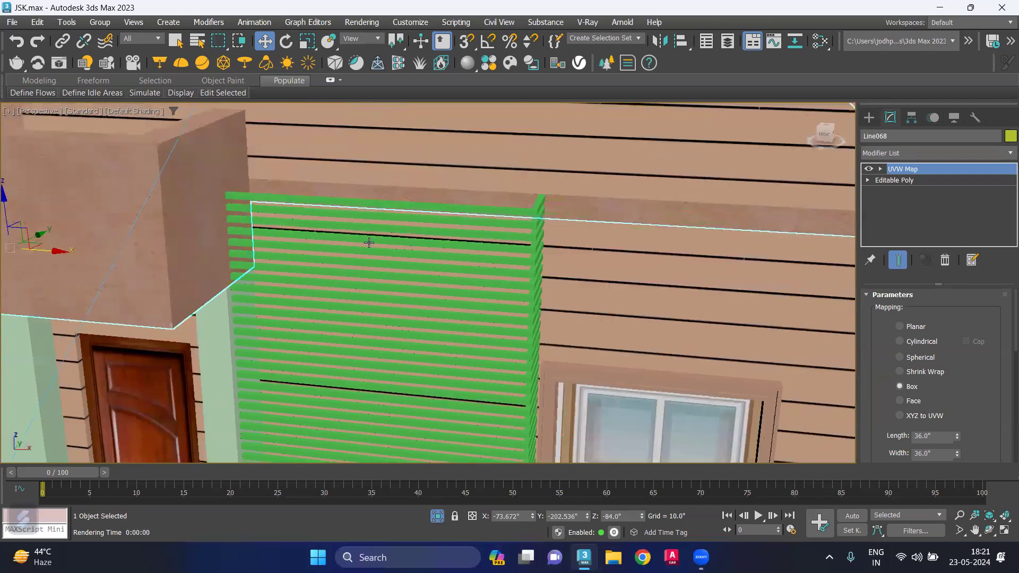
{"action": "middle_click_drag", "start_coordinate": [369, 243], "coordinate": [324, 245]}
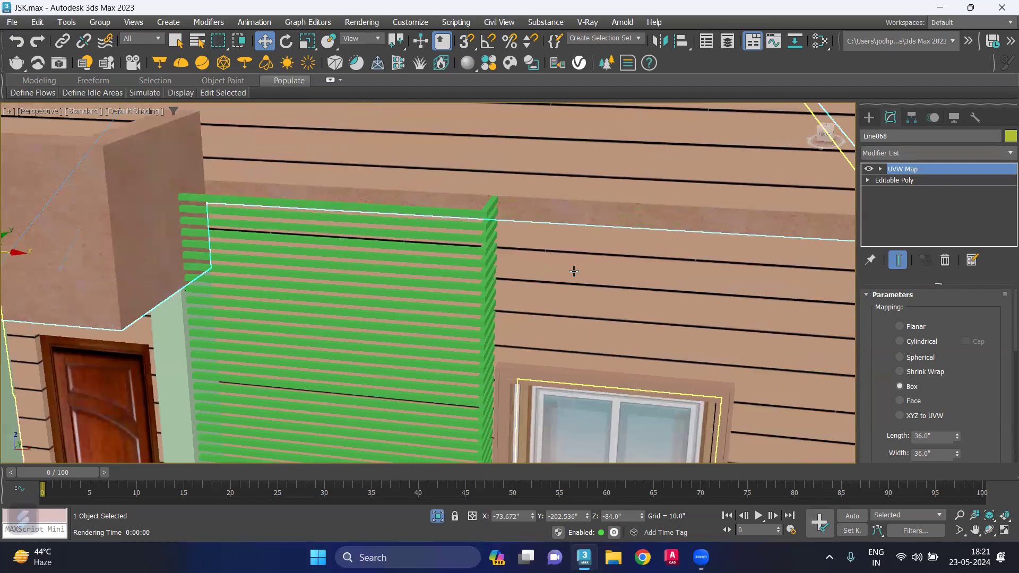
{"action": "scroll", "coordinate": [541, 263], "scroll_direction": "down", "scroll_amount": 2}
{"action": "scroll", "coordinate": [509, 257], "scroll_direction": "down", "scroll_amount": 2}
{"action": "scroll", "coordinate": [508, 250], "scroll_direction": "up", "scroll_amount": 6}
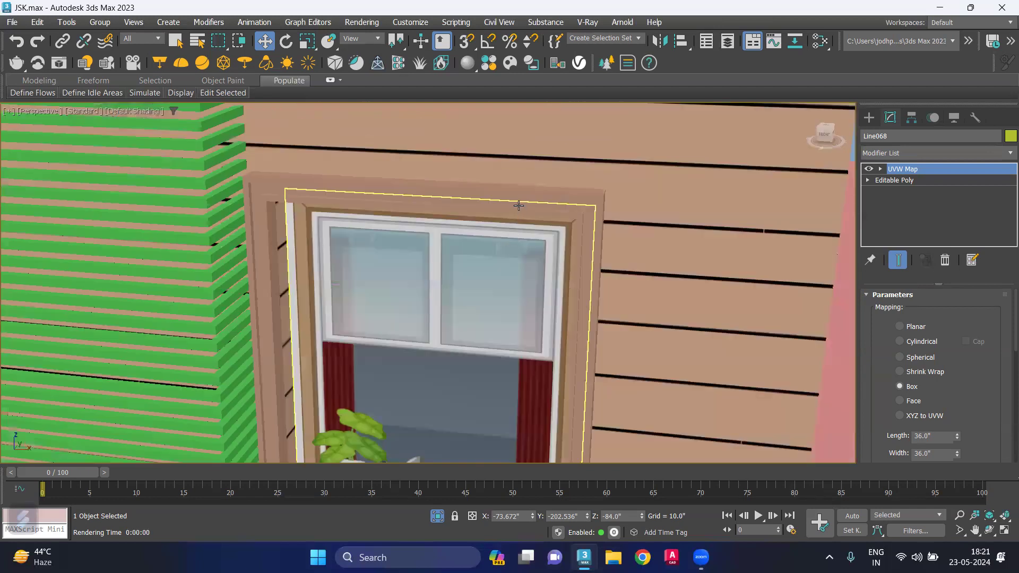
{"action": "scroll", "coordinate": [518, 206], "scroll_direction": "up", "scroll_amount": 4}
- Copy window trim Line124's UVW Map modifier onto wall strip Line122
{"action": "left_click", "coordinate": [601, 238]}
{"action": "scroll", "coordinate": [609, 250], "scroll_direction": "down", "scroll_amount": 5}
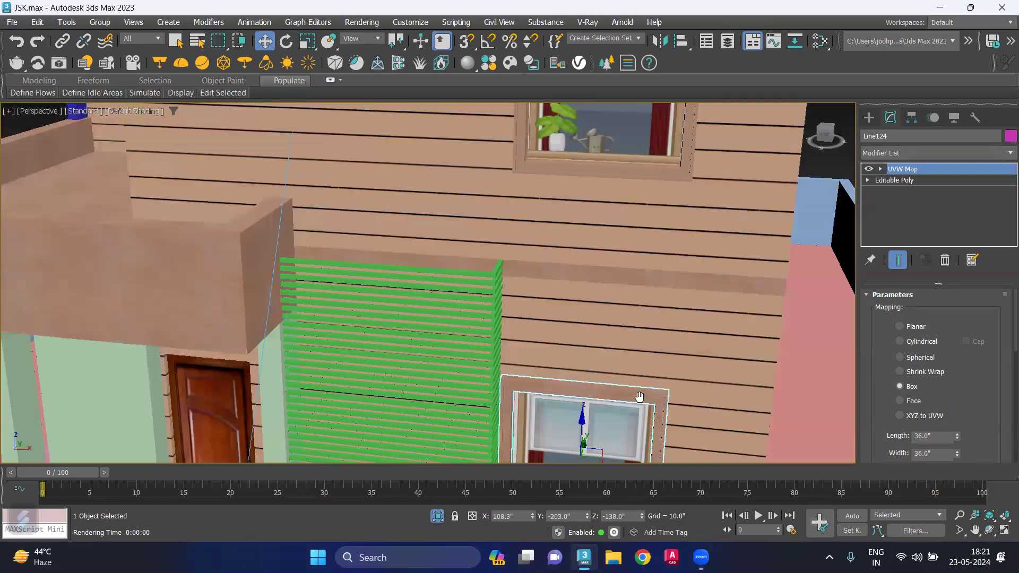
{"action": "scroll", "coordinate": [664, 207], "scroll_direction": "up", "scroll_amount": 3}
{"action": "scroll", "coordinate": [678, 206], "scroll_direction": "up", "scroll_amount": 3}
{"action": "scroll", "coordinate": [677, 205], "scroll_direction": "up", "scroll_amount": 2}
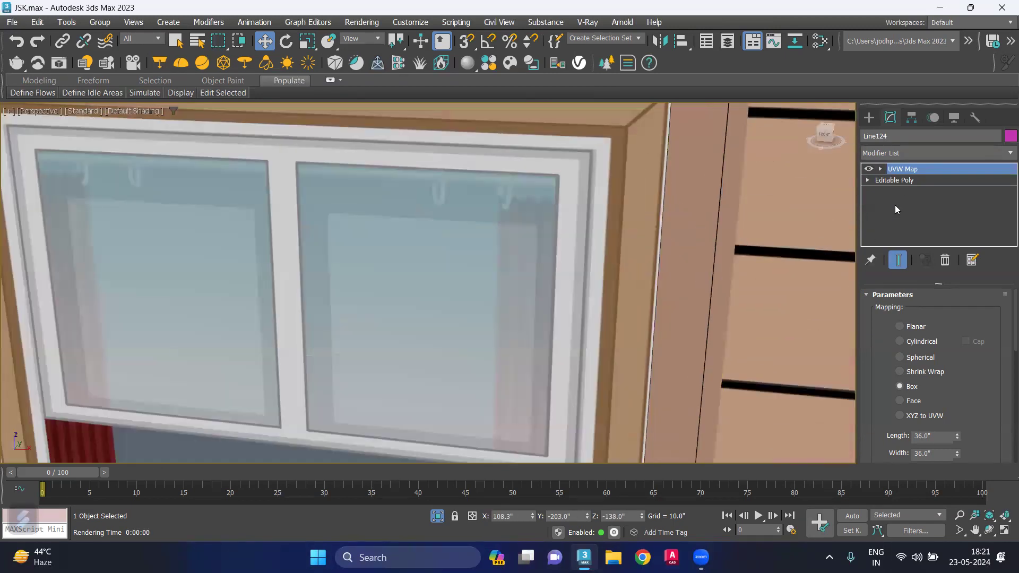
{"action": "left_click_drag", "start_coordinate": [913, 171], "coordinate": [697, 244]}
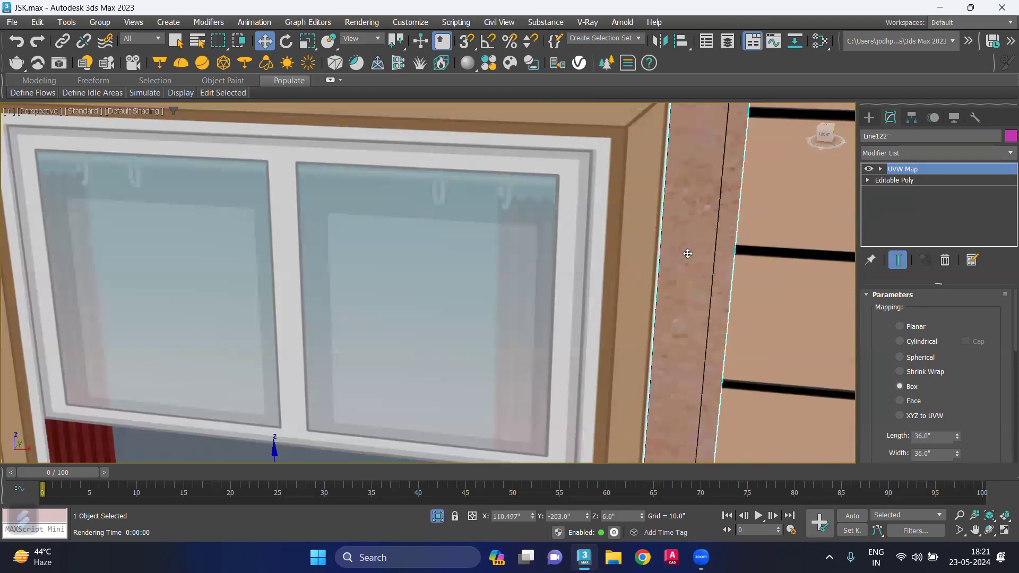
- Reselect the parapet object Line068
{"action": "scroll", "coordinate": [690, 265], "scroll_direction": "down", "scroll_amount": 5}
{"action": "scroll", "coordinate": [690, 287], "scroll_direction": "down", "scroll_amount": 3}
{"action": "left_click", "coordinate": [667, 338]}
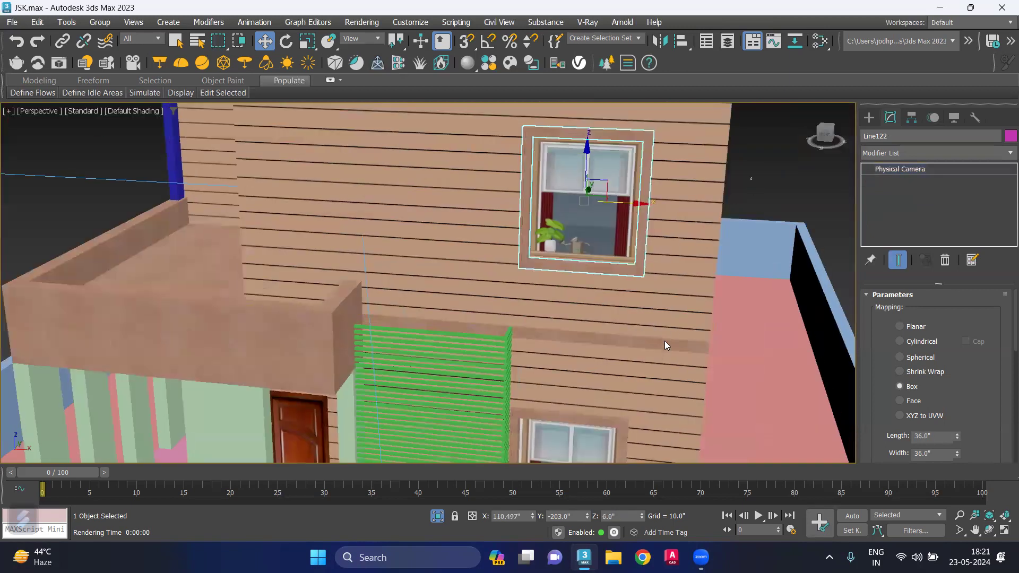
{"action": "scroll", "coordinate": [664, 341], "scroll_direction": "up", "scroll_amount": 3}
{"action": "scroll", "coordinate": [661, 350], "scroll_direction": "up", "scroll_amount": 3}
{"action": "left_click", "coordinate": [651, 354]}
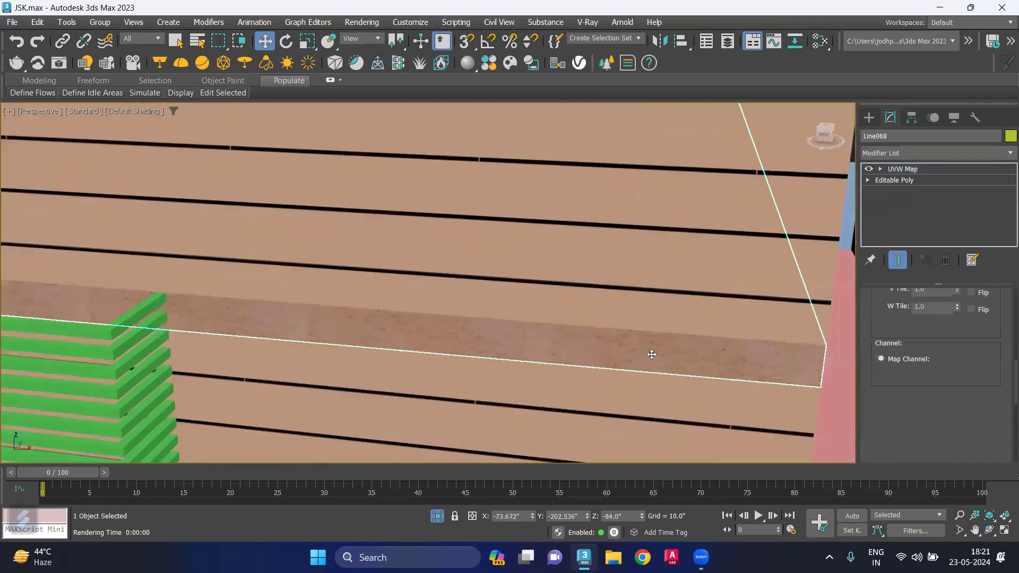
- Enter Line068's Editable Poly polygon level and select the first wall band face
{"action": "left_click", "coordinate": [896, 181]}
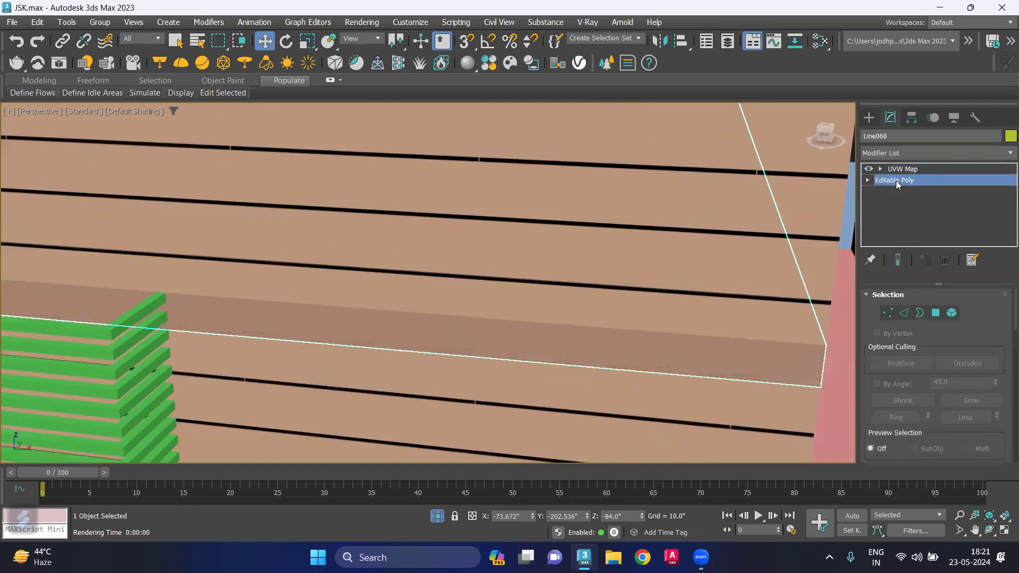
{"action": "left_click", "coordinate": [937, 313]}
{"action": "left_click", "coordinate": [638, 357]}
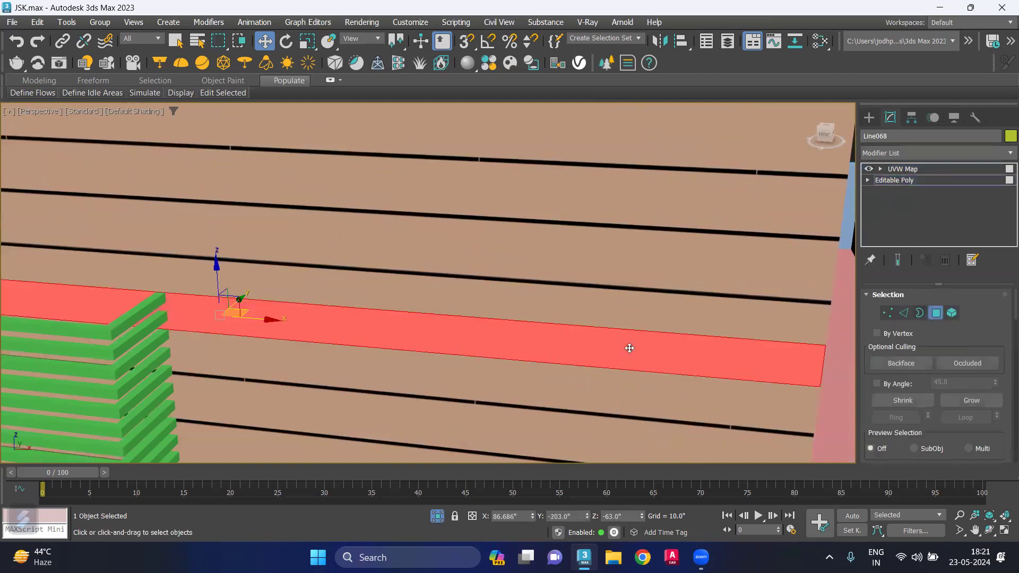
{"action": "scroll", "coordinate": [524, 334], "scroll_direction": "down", "scroll_amount": 3}
{"action": "scroll", "coordinate": [542, 329], "scroll_direction": "down", "scroll_amount": 2}
{"action": "middle_click_drag", "start_coordinate": [584, 348], "coordinate": [539, 258], "text": "alt"}
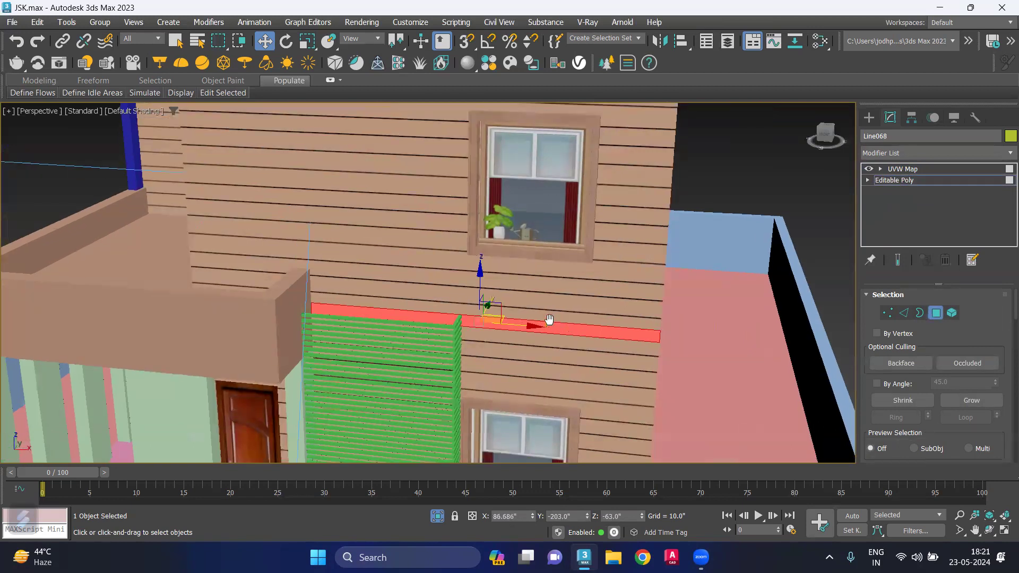
{"action": "middle_click_drag", "start_coordinate": [575, 294], "coordinate": [602, 295], "text": "alt"}
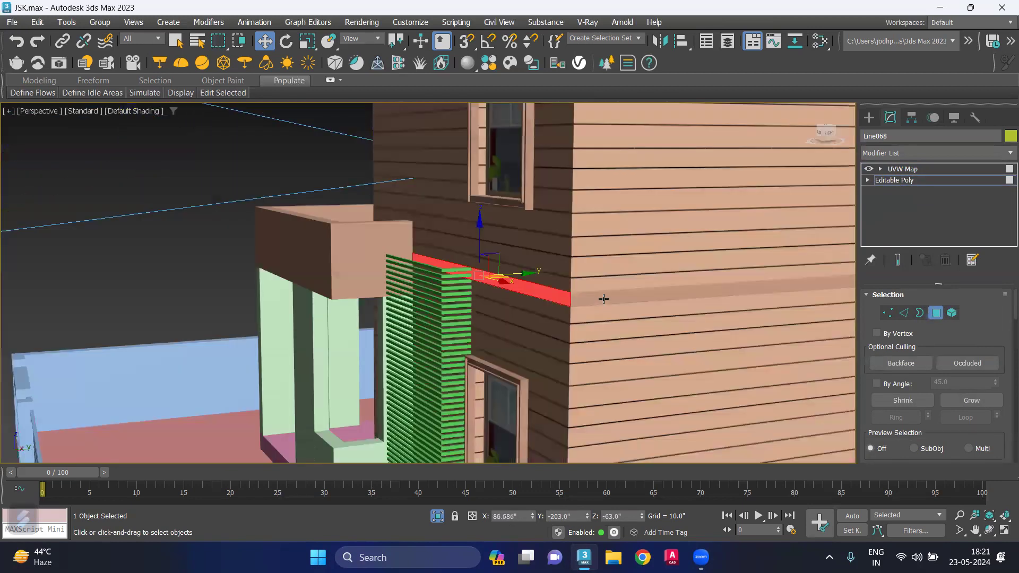
{"action": "mouse_move", "coordinate": [698, 260]}
{"action": "middle_mouse_down", "text": "alt"}
{"action": "mouse_move", "coordinate": [562, 255]}
{"action": "mouse_move", "coordinate": [627, 259]}
{"action": "mouse_move", "coordinate": [626, 232]}
{"action": "mouse_move", "coordinate": [646, 212]}
{"action": "middle_mouse_up", "text": "alt"}
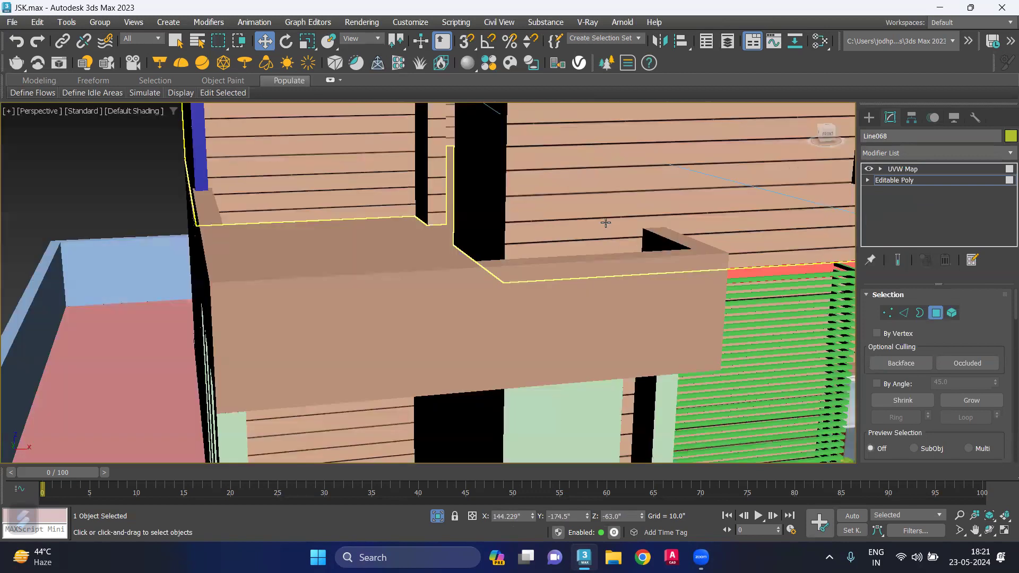
{"action": "scroll", "coordinate": [646, 212], "scroll_direction": "up", "scroll_amount": 3}
{"action": "scroll", "coordinate": [570, 243], "scroll_direction": "up", "scroll_amount": 3}
{"action": "scroll", "coordinate": [569, 242], "scroll_direction": "down", "scroll_amount": 3}
{"action": "scroll", "coordinate": [532, 264], "scroll_direction": "down", "scroll_amount": 3}
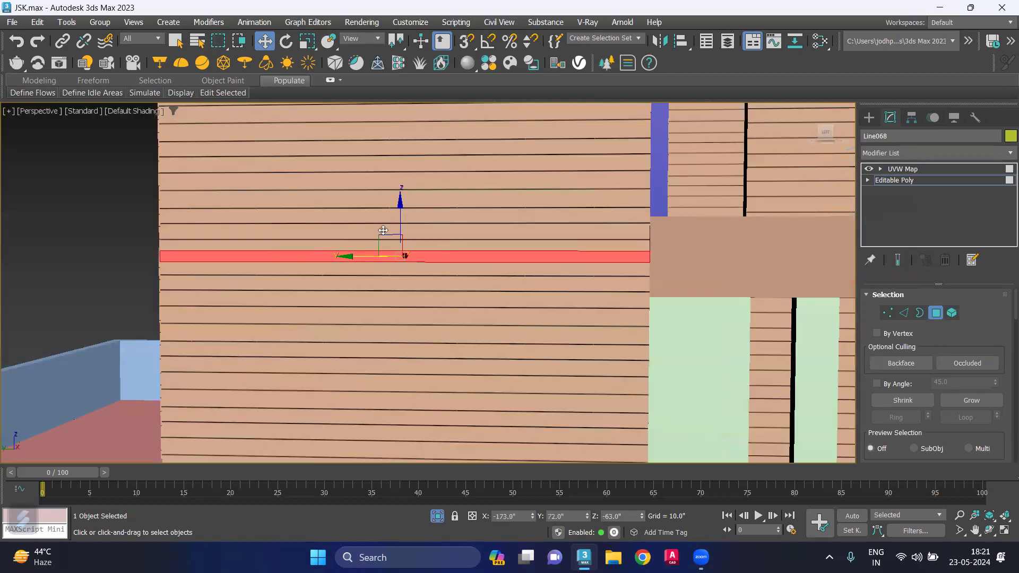
{"action": "scroll", "coordinate": [424, 227], "scroll_direction": "down", "scroll_amount": 2}
- Add the remaining mid-height band faces around the wall corner to the selection
{"action": "mouse_move", "coordinate": [424, 227]}
{"action": "middle_mouse_down"}
{"action": "mouse_move", "coordinate": [374, 226]}
{"action": "mouse_move", "coordinate": [546, 241]}
{"action": "mouse_move", "coordinate": [238, 221]}
{"action": "middle_mouse_up"}
{"action": "scroll", "coordinate": [472, 235], "scroll_direction": "up", "scroll_amount": 3}
{"action": "scroll", "coordinate": [472, 236], "scroll_direction": "up", "scroll_amount": 2}
{"action": "scroll", "coordinate": [472, 236], "scroll_direction": "down", "scroll_amount": 2}
{"action": "scroll", "coordinate": [273, 250], "scroll_direction": "up", "scroll_amount": 4}
{"action": "left_click", "coordinate": [409, 336]}
{"action": "mouse_move", "coordinate": [410, 337]}
{"action": "middle_mouse_down", "text": "alt"}
{"action": "mouse_move", "coordinate": [525, 244]}
{"action": "mouse_move", "coordinate": [425, 234]}
{"action": "mouse_move", "coordinate": [478, 249]}
{"action": "mouse_move", "coordinate": [454, 274]}
{"action": "middle_mouse_up", "text": "alt"}
{"action": "left_click", "coordinate": [419, 274], "text": "ctrl"}
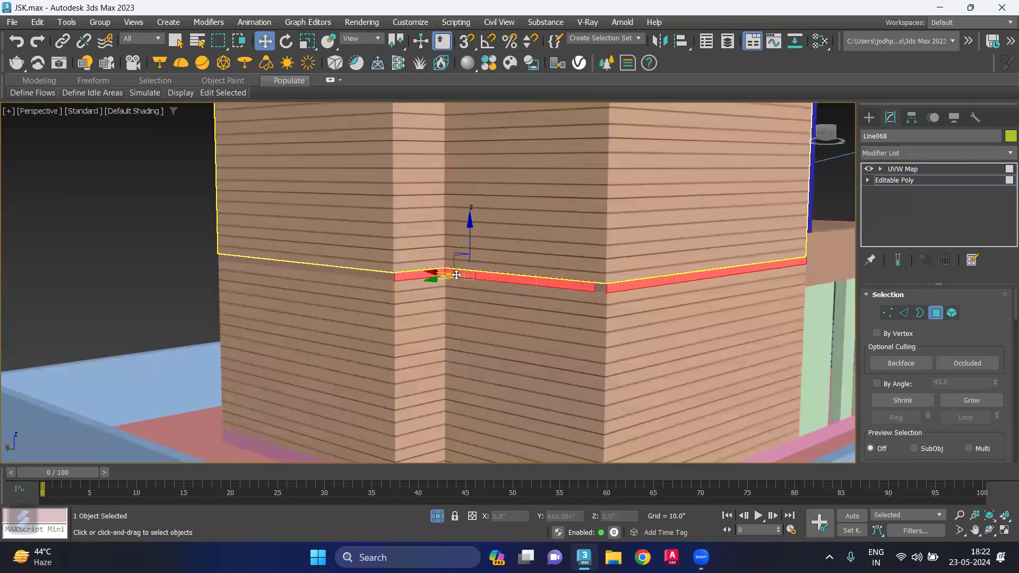
{"action": "left_click", "coordinate": [379, 276], "text": "ctrl"}
{"action": "mouse_move", "coordinate": [387, 277]}
{"action": "middle_mouse_down", "text": "alt"}
{"action": "mouse_move", "coordinate": [430, 242]}
{"action": "mouse_move", "coordinate": [380, 221]}
{"action": "mouse_move", "coordinate": [459, 229]}
{"action": "mouse_move", "coordinate": [576, 277]}
{"action": "middle_mouse_up", "text": "alt"}
{"action": "mouse_move", "coordinate": [648, 272]}
{"action": "middle_mouse_down", "text": "alt"}
{"action": "mouse_move", "coordinate": [362, 215]}
{"action": "mouse_move", "coordinate": [575, 285]}
{"action": "mouse_move", "coordinate": [466, 237]}
{"action": "middle_mouse_up", "text": "alt"}
{"action": "left_click", "coordinate": [575, 285], "text": "ctrl"}
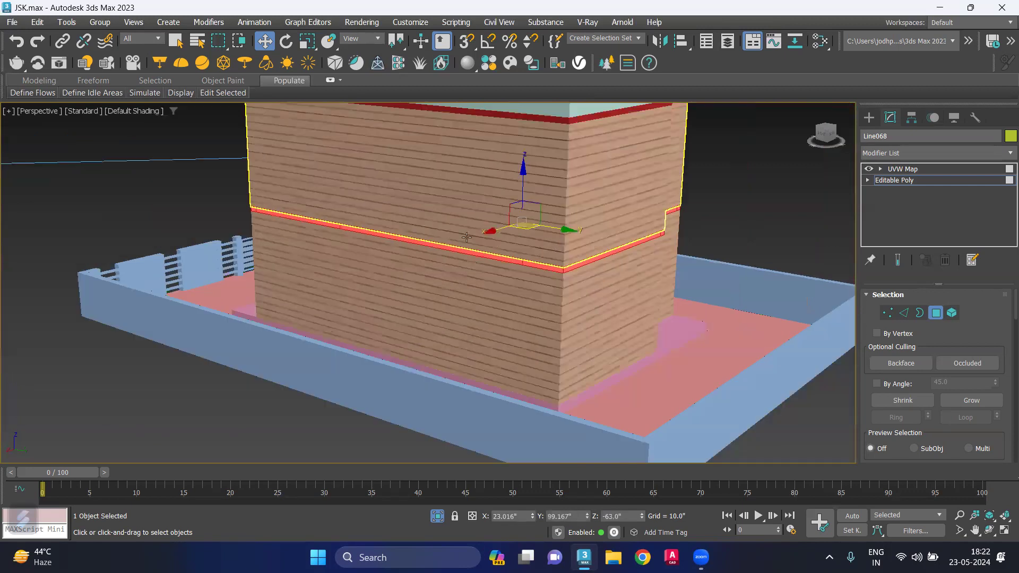
- Create a new VRayMtl, Material #6, and assign it to the selected band
{"action": "key", "text": "m"}
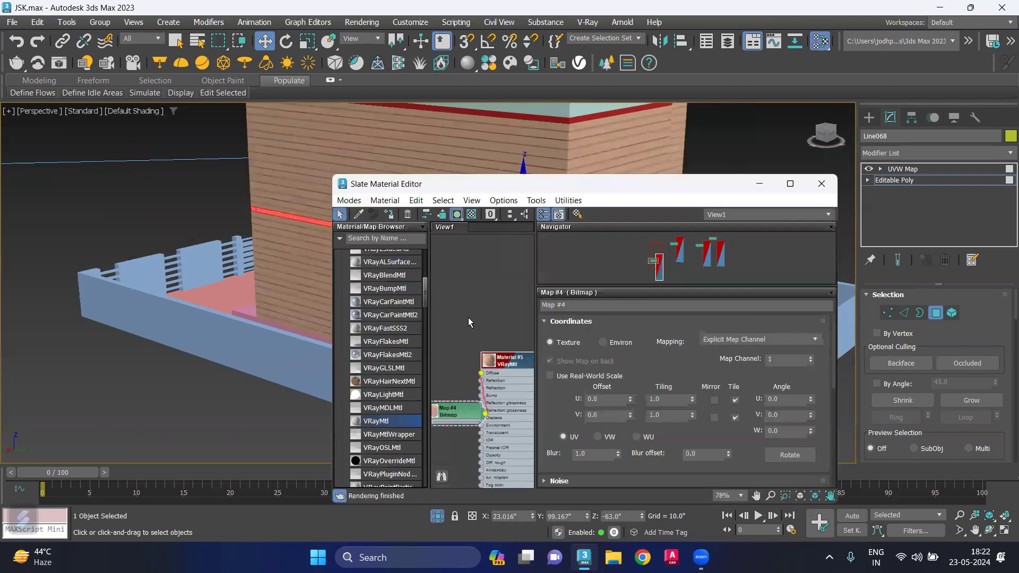
{"action": "middle_click_drag", "start_coordinate": [463, 321], "coordinate": [486, 309]}
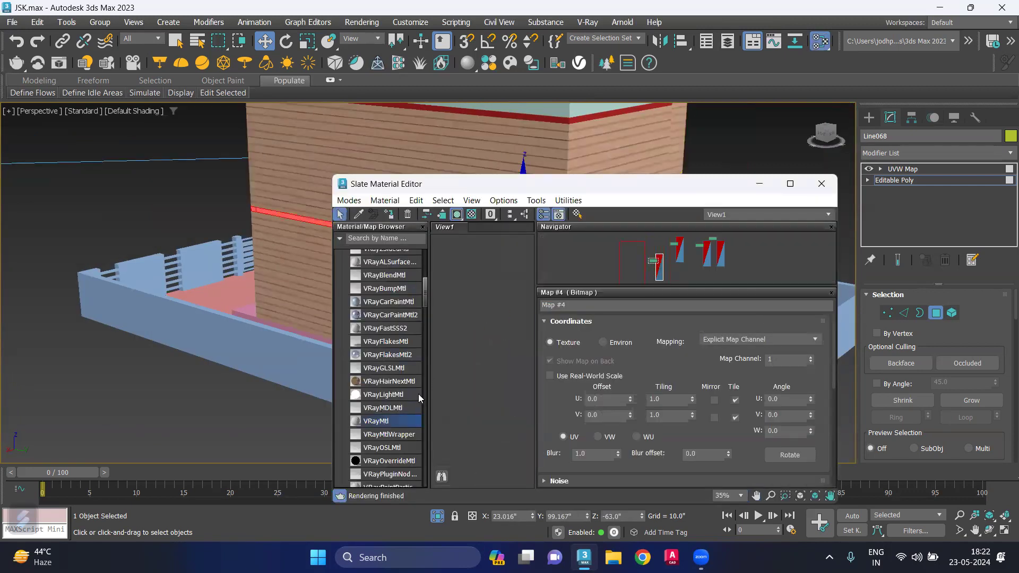
{"action": "left_click_drag", "start_coordinate": [403, 421], "coordinate": [484, 351]}
{"action": "double_click", "coordinate": [484, 352]}
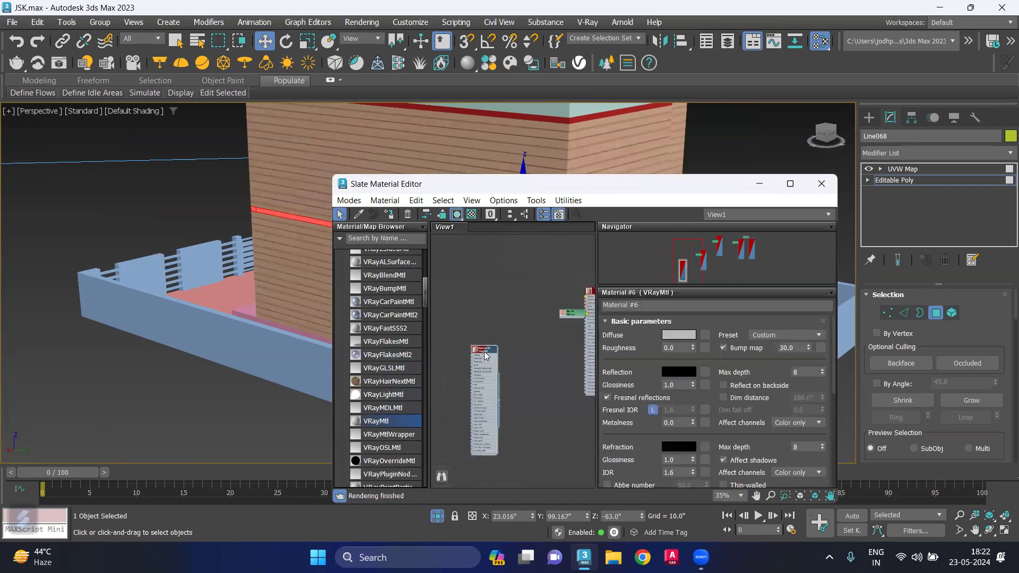
{"action": "right_click", "coordinate": [484, 352]}
{"action": "left_click", "coordinate": [531, 24]}
- Set Material #6's Diffuse to near-white 250, 250, 250 and close the editor
{"action": "scroll", "coordinate": [523, 322], "scroll_direction": "up", "scroll_amount": 2}
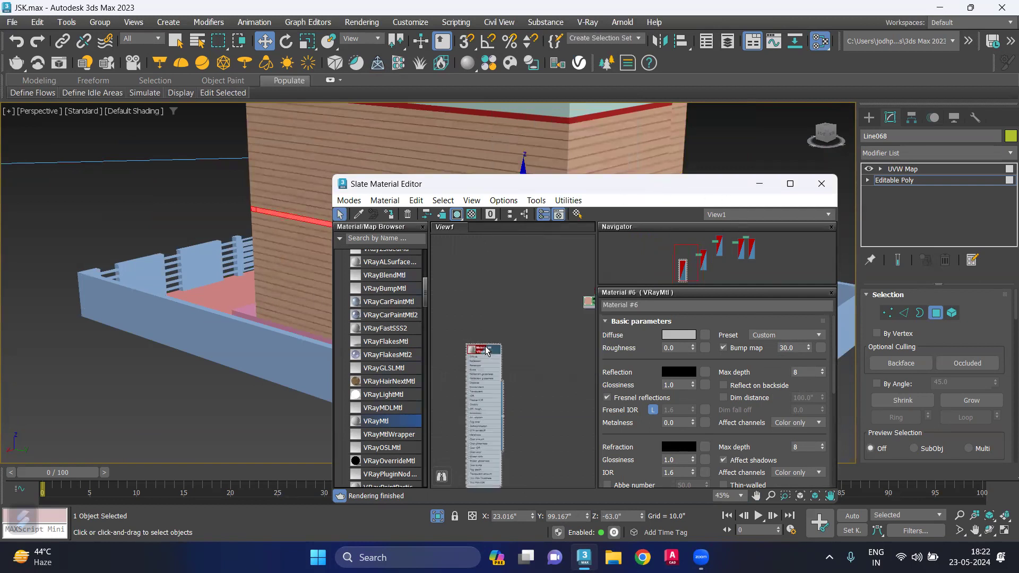
{"action": "scroll", "coordinate": [560, 324], "scroll_direction": "up", "scroll_amount": 2}
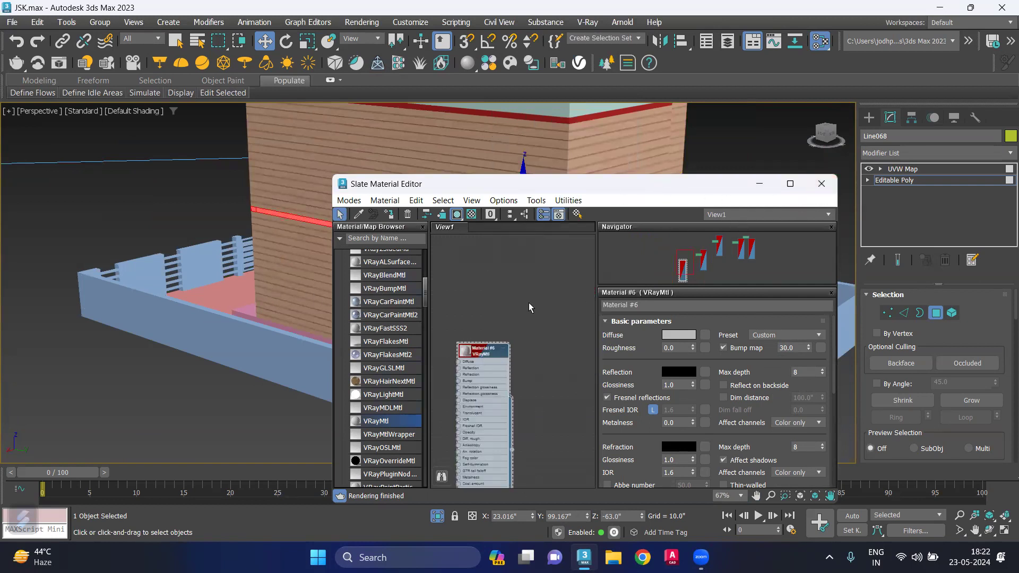
{"action": "middle_click_drag", "start_coordinate": [567, 351], "coordinate": [594, 311]}
{"action": "left_click", "coordinate": [681, 335]}
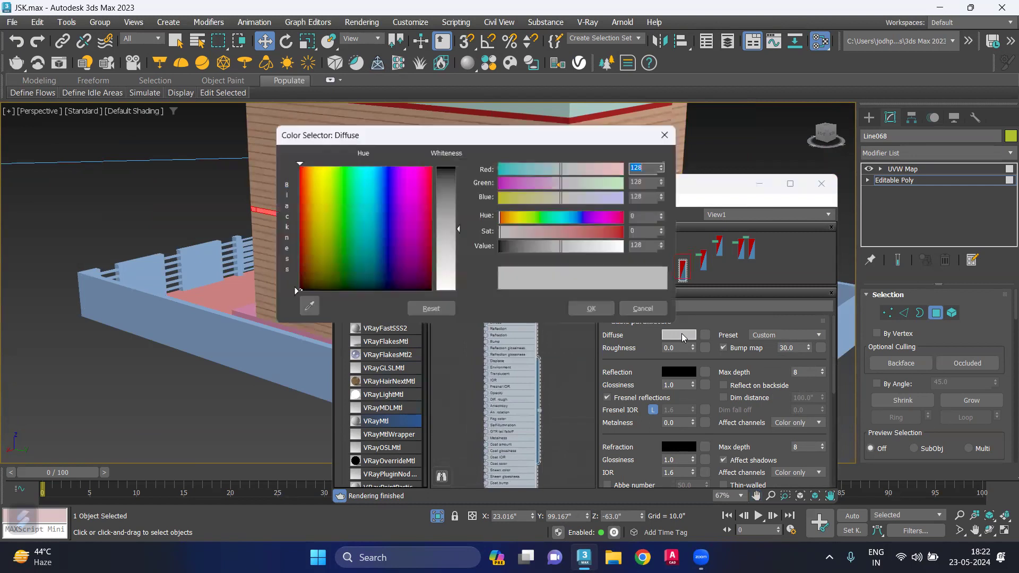
{"action": "left_click_drag", "start_coordinate": [459, 238], "coordinate": [459, 291]}
{"action": "left_click", "coordinate": [592, 308]}
{"action": "left_click", "coordinate": [821, 183]}
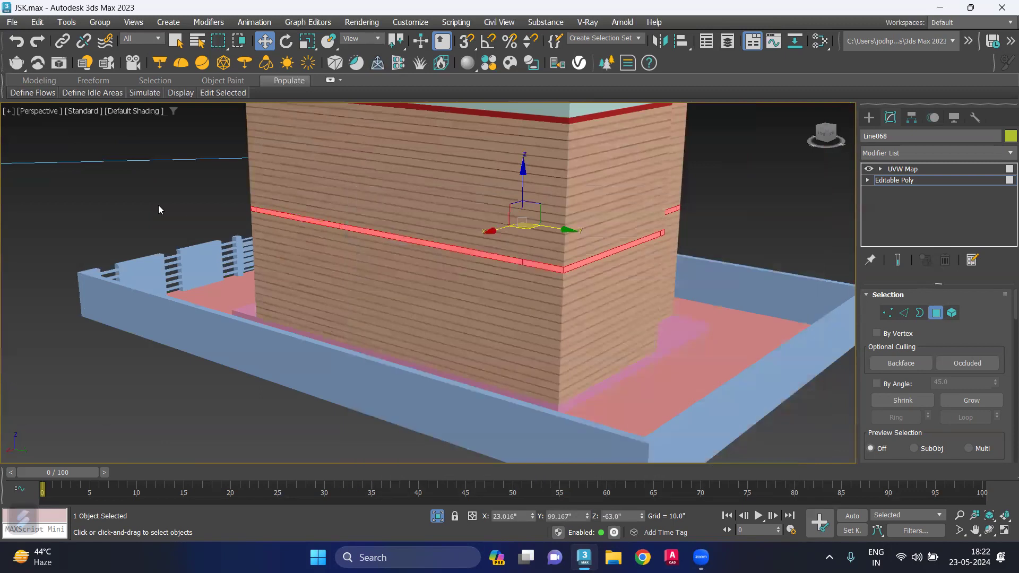
- Zoom in on the wall and select its UVW Map modifier in the stack
{"action": "scroll", "coordinate": [497, 266], "scroll_direction": "up", "scroll_amount": 3}
{"action": "scroll", "coordinate": [498, 266], "scroll_direction": "up", "scroll_amount": 2}
{"action": "scroll", "coordinate": [584, 272], "scroll_direction": "up", "scroll_amount": 1}
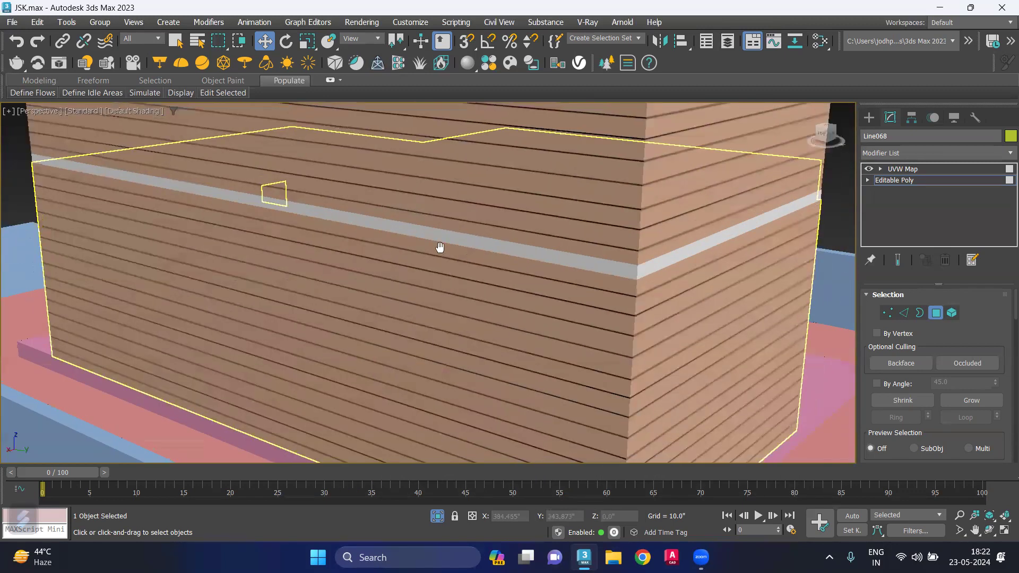
{"action": "scroll", "coordinate": [534, 247], "scroll_direction": "up", "scroll_amount": 2}
{"action": "scroll", "coordinate": [517, 237], "scroll_direction": "up", "scroll_amount": 2}
{"action": "scroll", "coordinate": [466, 234], "scroll_direction": "up", "scroll_amount": 2}
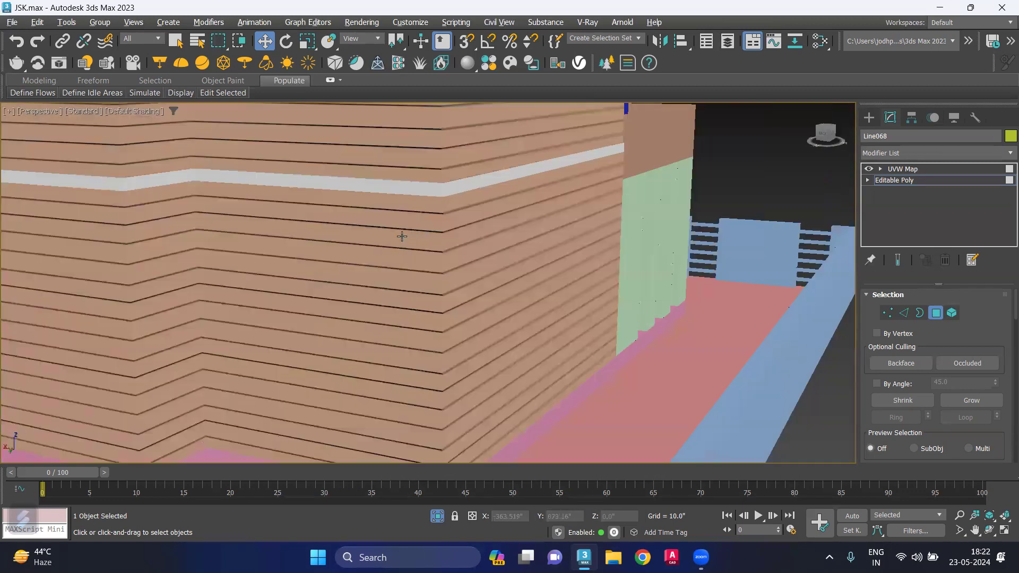
{"action": "scroll", "coordinate": [403, 234], "scroll_direction": "up", "scroll_amount": 2}
{"action": "scroll", "coordinate": [316, 230], "scroll_direction": "up", "scroll_amount": 2}
{"action": "scroll", "coordinate": [247, 232], "scroll_direction": "down", "scroll_amount": 3}
{"action": "scroll", "coordinate": [394, 249], "scroll_direction": "down", "scroll_amount": 1}
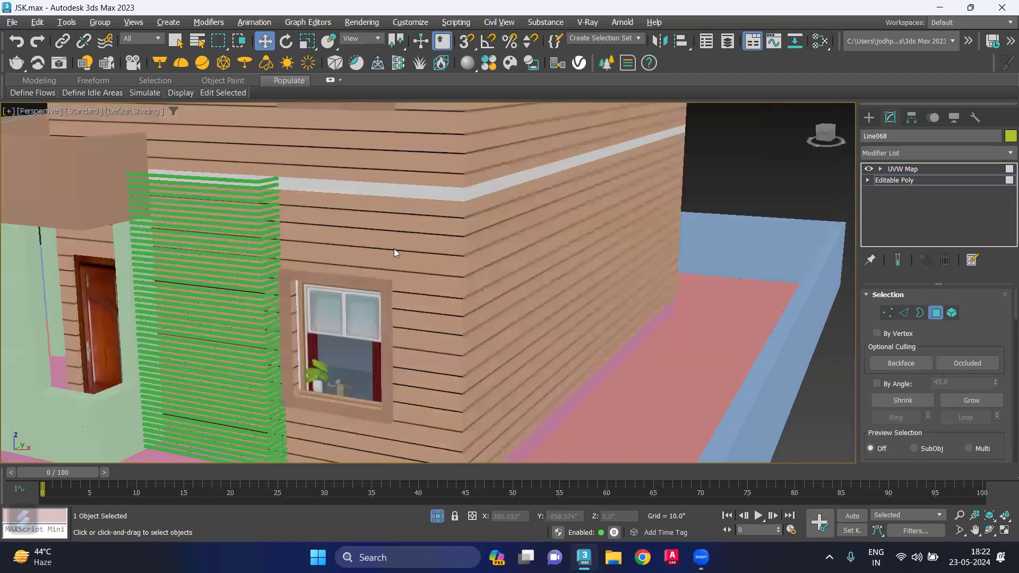
{"action": "scroll", "coordinate": [497, 252], "scroll_direction": "up", "scroll_amount": 2}
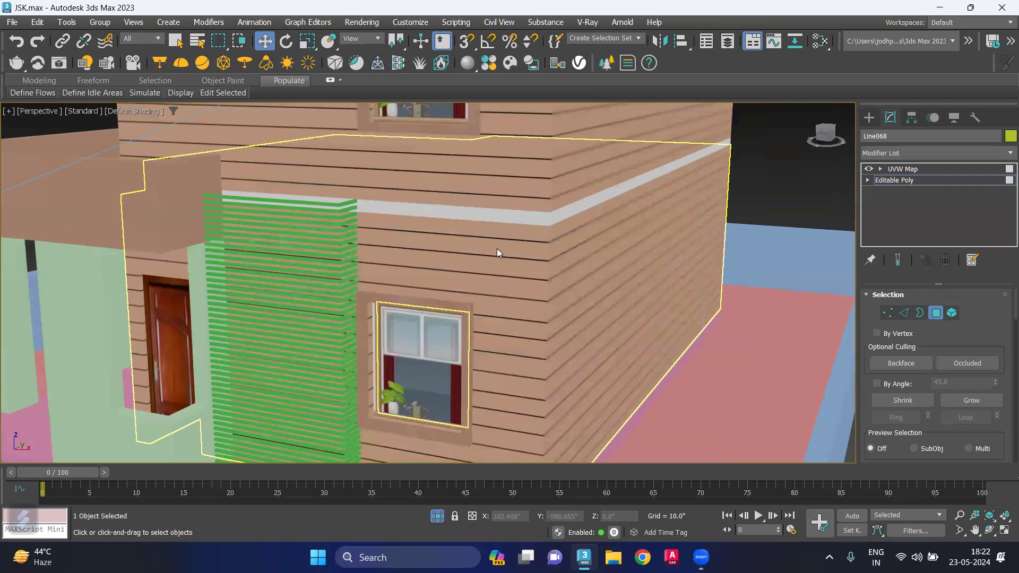
{"action": "scroll", "coordinate": [466, 212], "scroll_direction": "down", "scroll_amount": 3}
{"action": "scroll", "coordinate": [285, 236], "scroll_direction": "up", "scroll_amount": 1}
{"action": "scroll", "coordinate": [285, 237], "scroll_direction": "up", "scroll_amount": 1}
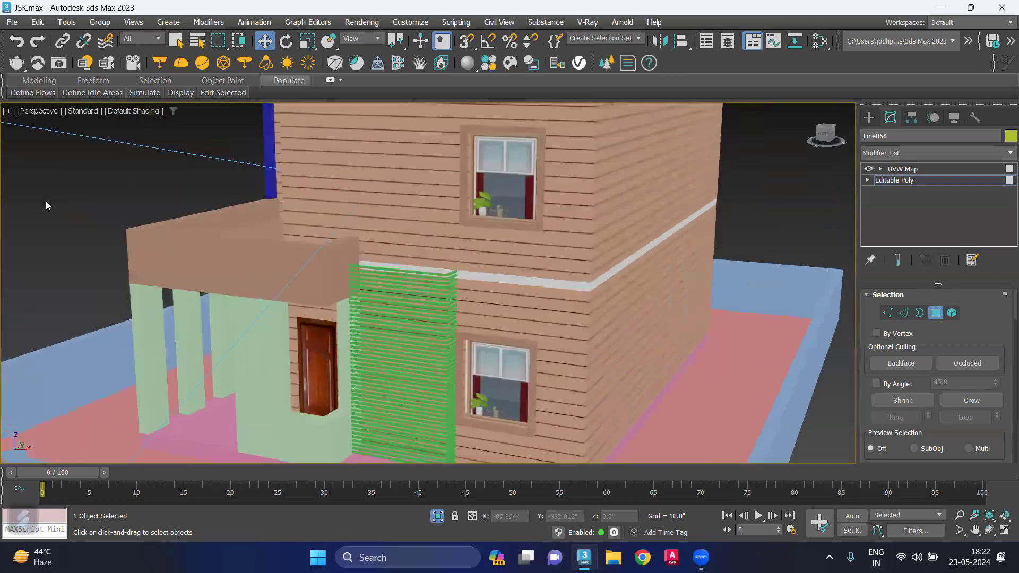
{"action": "scroll", "coordinate": [250, 268], "scroll_direction": "up", "scroll_amount": 1}
{"action": "scroll", "coordinate": [266, 274], "scroll_direction": "up", "scroll_amount": 1}
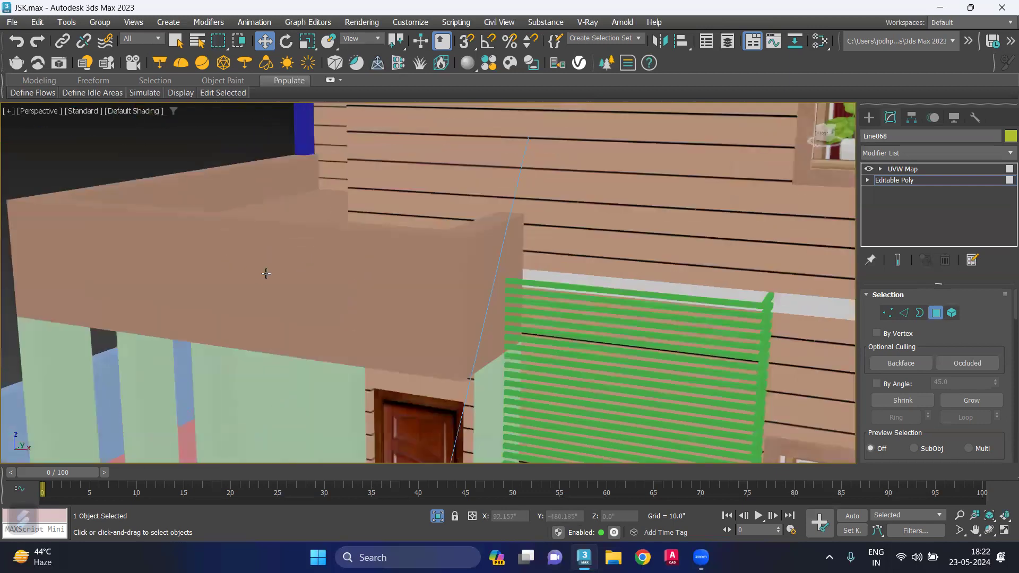
{"action": "left_click", "coordinate": [925, 171]}
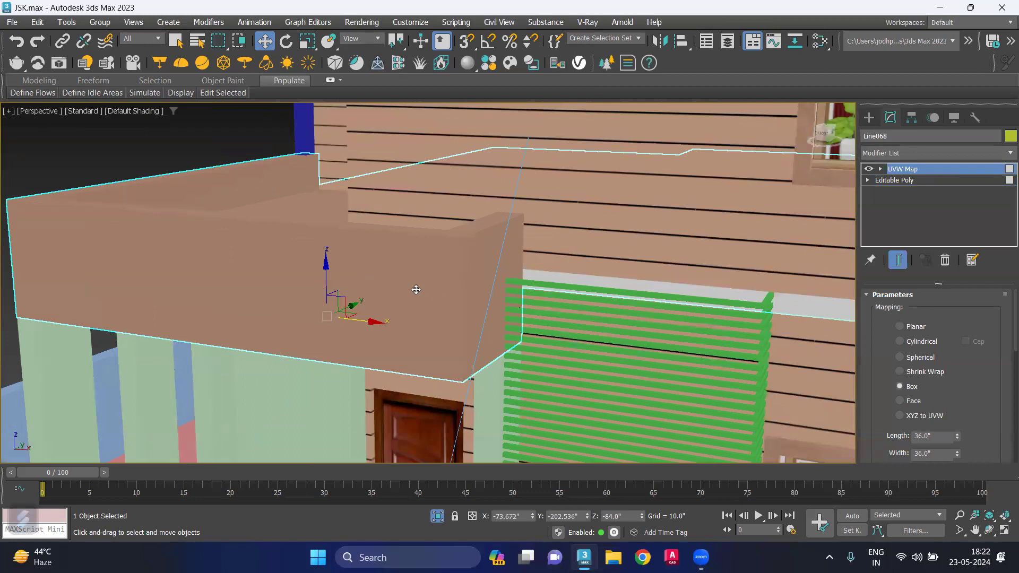
- Delete the wall's UVW Map modifier, leaving only Editable Poly
{"action": "scroll", "coordinate": [462, 289], "scroll_direction": "up", "scroll_amount": 1}
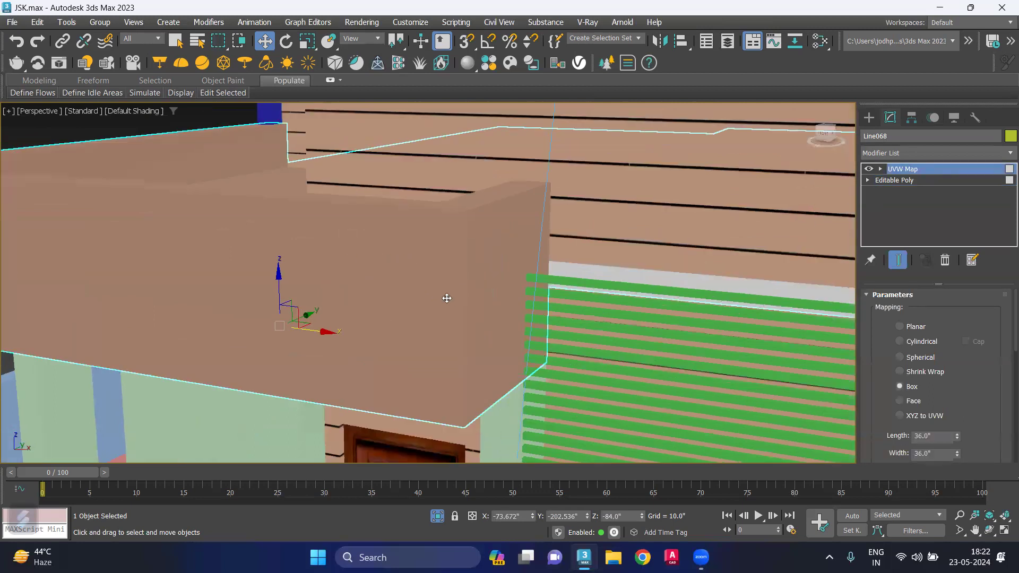
{"action": "scroll", "coordinate": [448, 296], "scroll_direction": "up", "scroll_amount": 1}
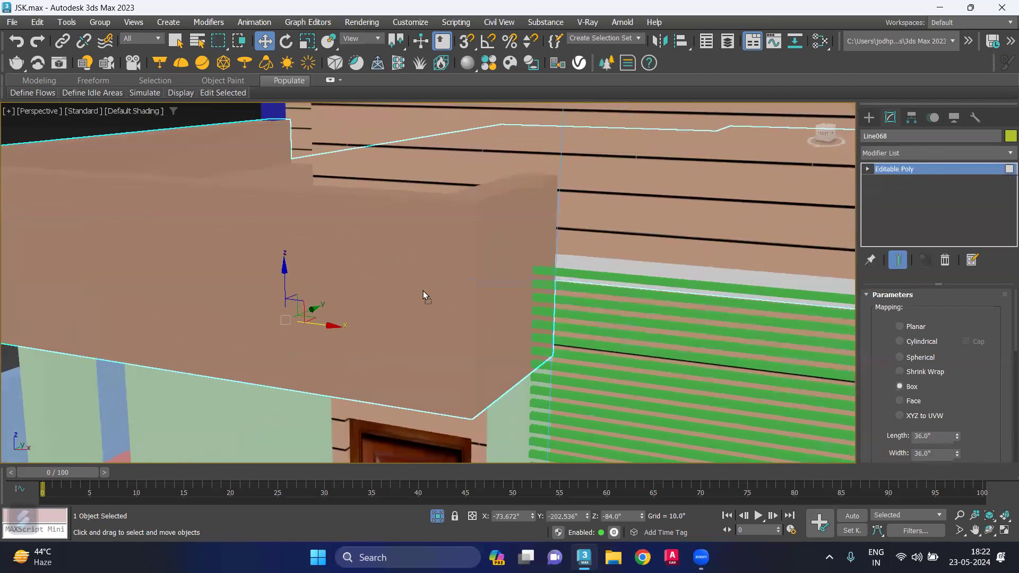
{"action": "scroll", "coordinate": [422, 291], "scroll_direction": "down", "scroll_amount": 1}
{"action": "middle_click_drag", "start_coordinate": [420, 302], "coordinate": [401, 289]}
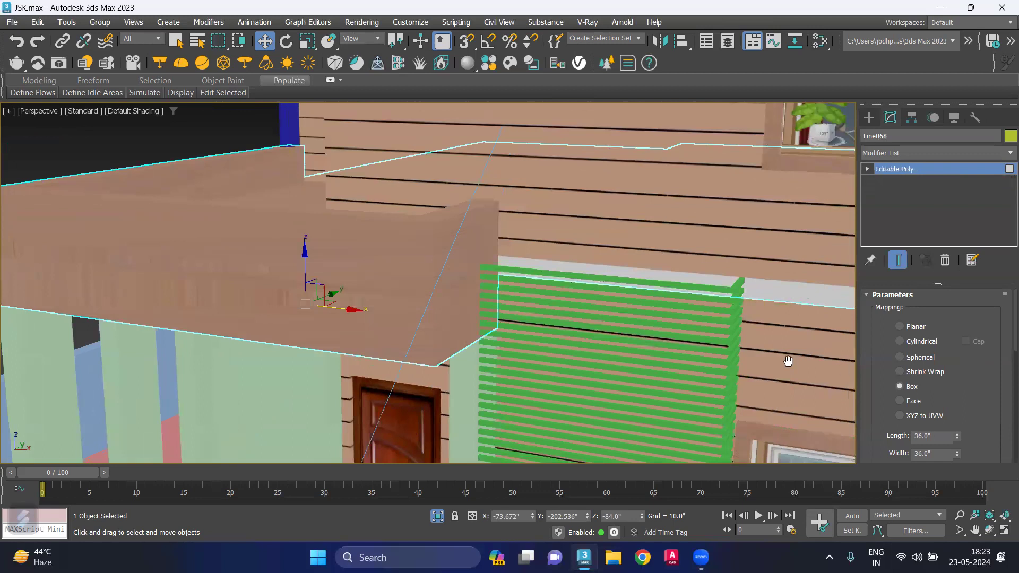
{"action": "mouse_move", "coordinate": [695, 307]}
{"action": "middle_mouse_down"}
{"action": "mouse_move", "coordinate": [663, 277]}
{"action": "mouse_move", "coordinate": [678, 286]}
{"action": "mouse_move", "coordinate": [729, 266]}
{"action": "middle_mouse_up"}
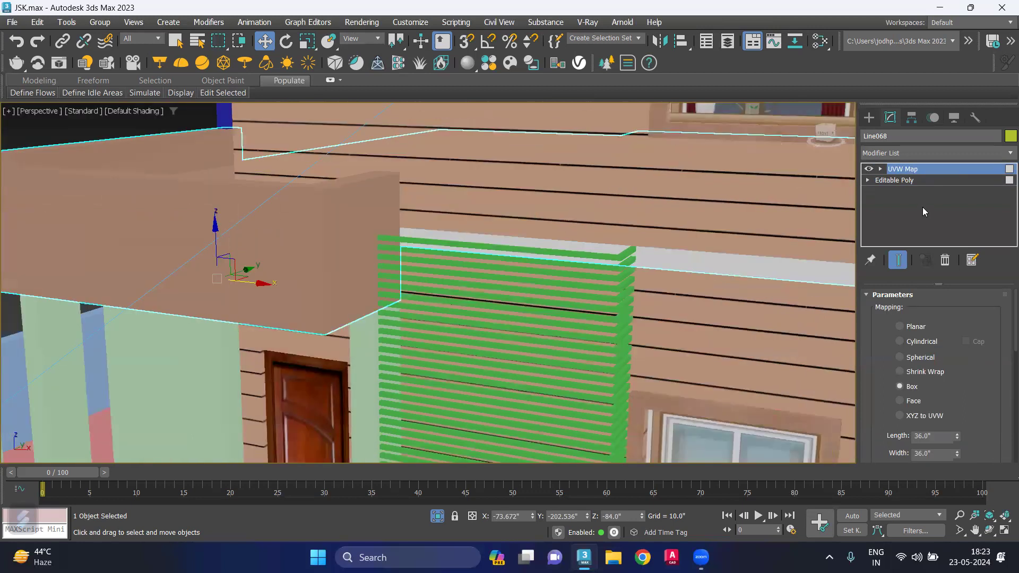
{"action": "right_click", "coordinate": [904, 170]}
{"action": "left_click", "coordinate": [914, 190]}
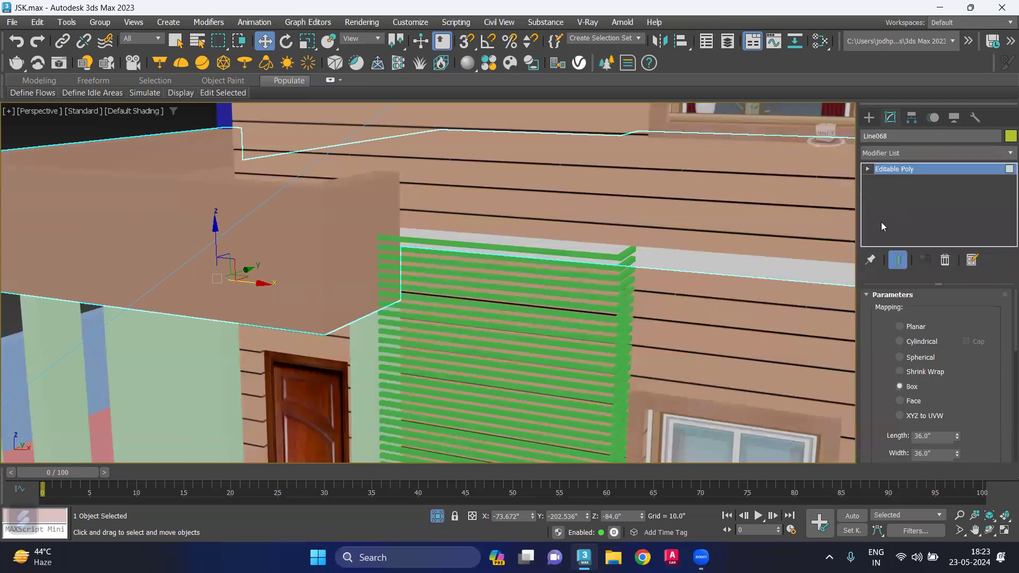
- Select the porch roof beam's front, middle strip and end faces
{"action": "middle_click_drag", "start_coordinate": [342, 233], "coordinate": [410, 243]}
{"action": "left_click", "coordinate": [365, 253]}
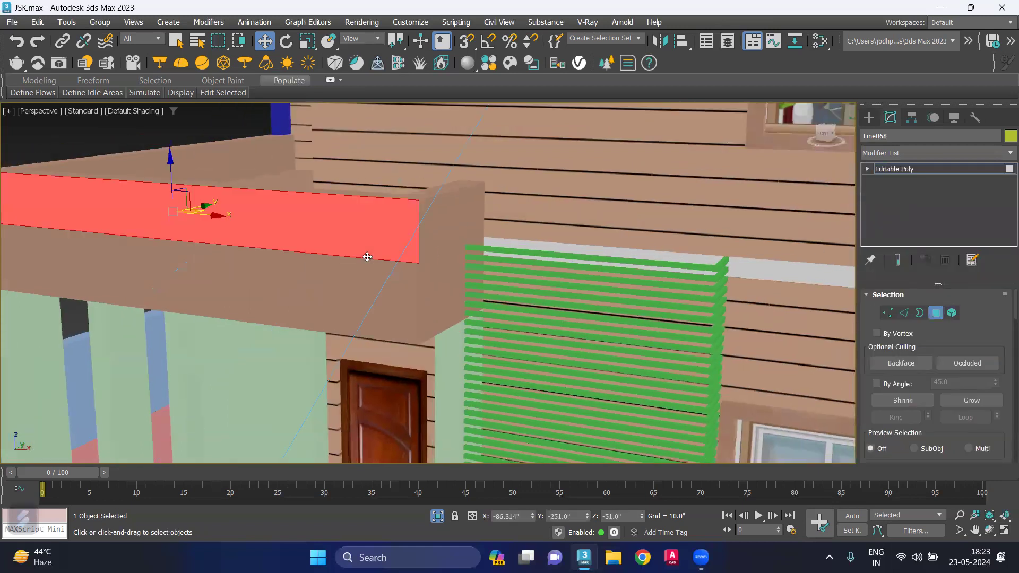
{"action": "left_click", "coordinate": [342, 292], "text": "ctrl"}
{"action": "left_click", "coordinate": [377, 267], "text": "ctrl"}
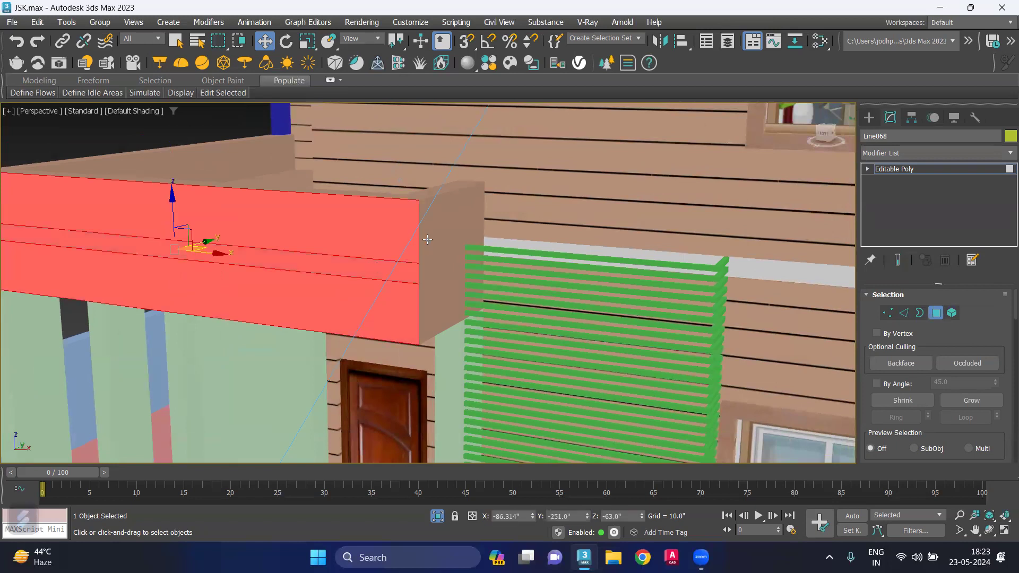
{"action": "left_click", "coordinate": [440, 218], "text": "ctrl"}
{"action": "left_click", "coordinate": [440, 309], "text": "ctrl"}
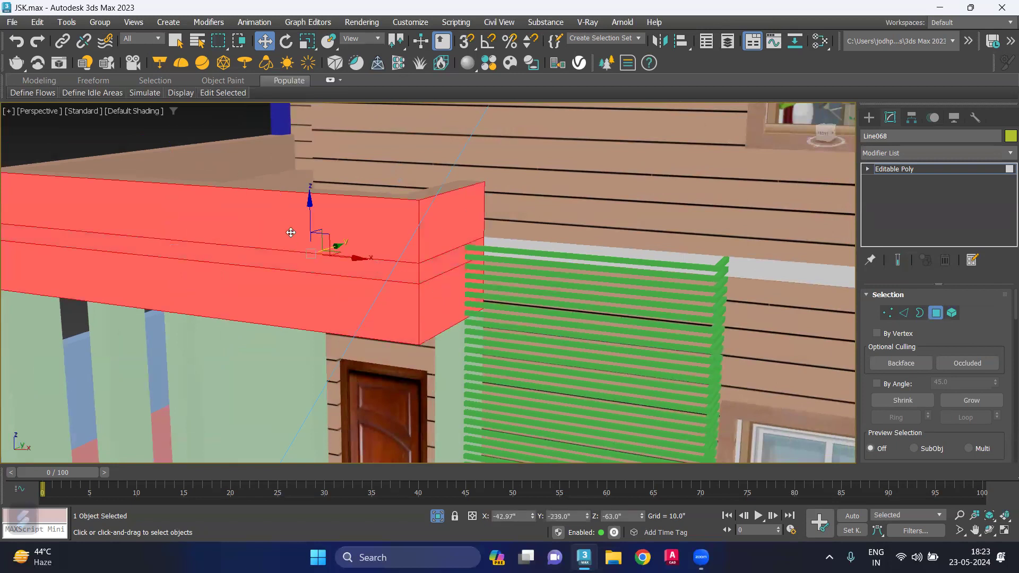
- Orbit to the front of the beam and add its top border face to the selection
{"action": "middle_click_drag", "start_coordinate": [297, 228], "coordinate": [348, 233]}
{"action": "middle_click_drag", "start_coordinate": [520, 255], "coordinate": [556, 273]}
{"action": "key", "text": "space"}
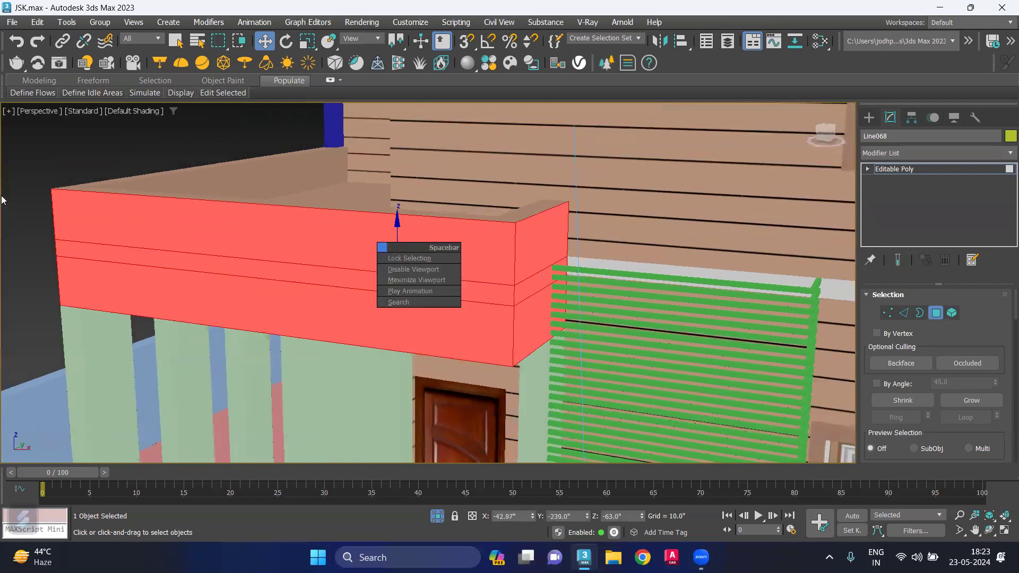
{"action": "middle_click_drag", "start_coordinate": [2, 199], "coordinate": [296, 246], "text": "alt"}
{"action": "scroll", "coordinate": [296, 246], "scroll_direction": "up", "scroll_amount": 5}
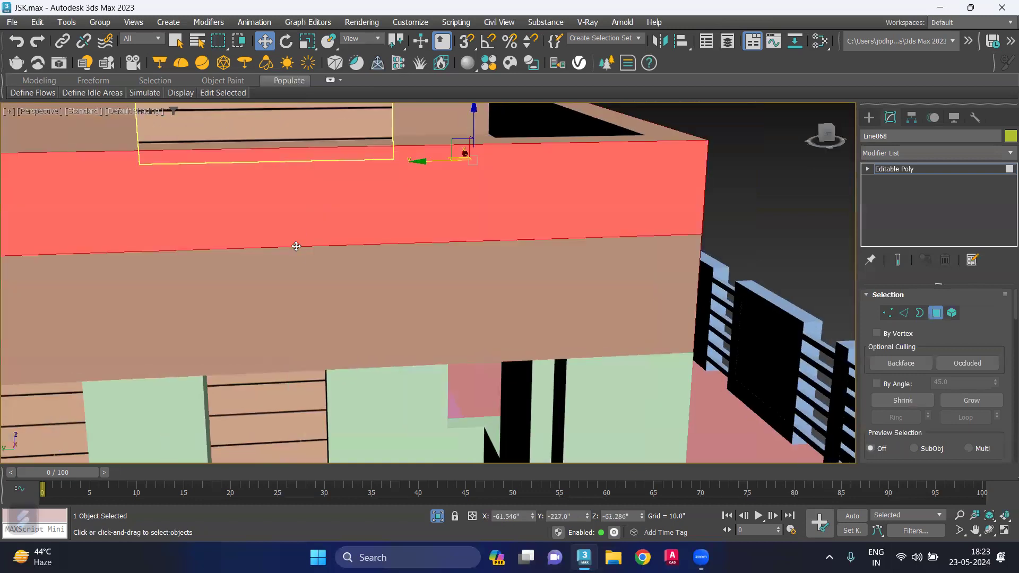
{"action": "scroll", "coordinate": [331, 284], "scroll_direction": "up", "scroll_amount": 3}
{"action": "mouse_move", "coordinate": [402, 261]}
{"action": "middle_mouse_down"}
{"action": "mouse_move", "coordinate": [387, 246]}
{"action": "mouse_move", "coordinate": [405, 273]}
{"action": "mouse_move", "coordinate": [705, 244]}
{"action": "mouse_move", "coordinate": [450, 276]}
{"action": "mouse_move", "coordinate": [534, 246]}
{"action": "mouse_move", "coordinate": [562, 257]}
{"action": "mouse_move", "coordinate": [476, 271]}
{"action": "mouse_move", "coordinate": [573, 259]}
{"action": "middle_mouse_up"}
{"action": "key", "text": "space"}
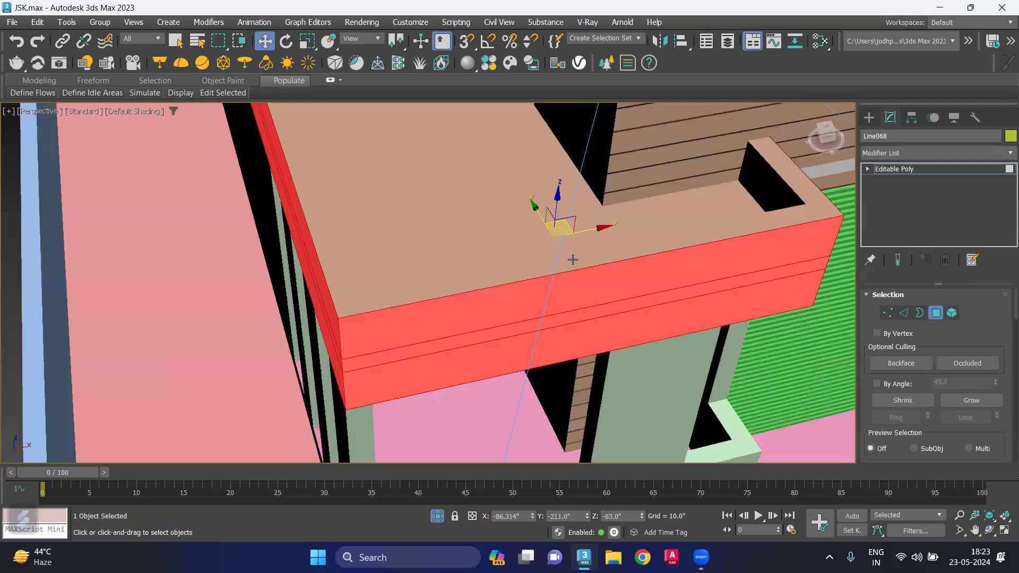
{"action": "left_click", "coordinate": [801, 220]}
{"action": "mouse_move", "coordinate": [367, 250]}
{"action": "middle_mouse_down", "text": "alt"}
{"action": "mouse_move", "coordinate": [342, 271]}
{"action": "mouse_move", "coordinate": [289, 212]}
{"action": "mouse_move", "coordinate": [509, 299]}
{"action": "middle_mouse_up", "text": "alt"}
{"action": "key", "text": "space"}
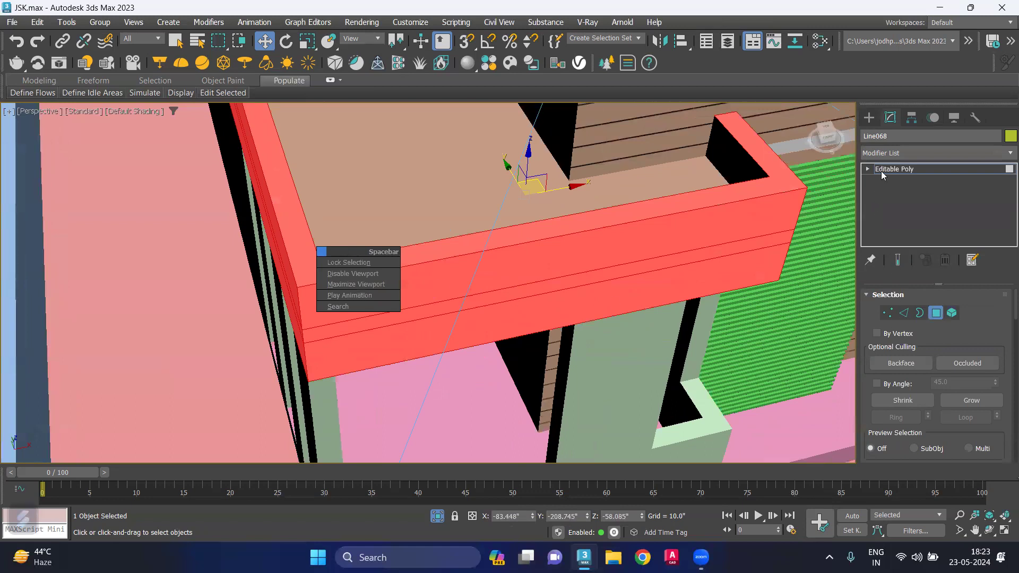
{"action": "middle_click_drag", "start_coordinate": [675, 291], "coordinate": [955, 150], "text": "alt"}
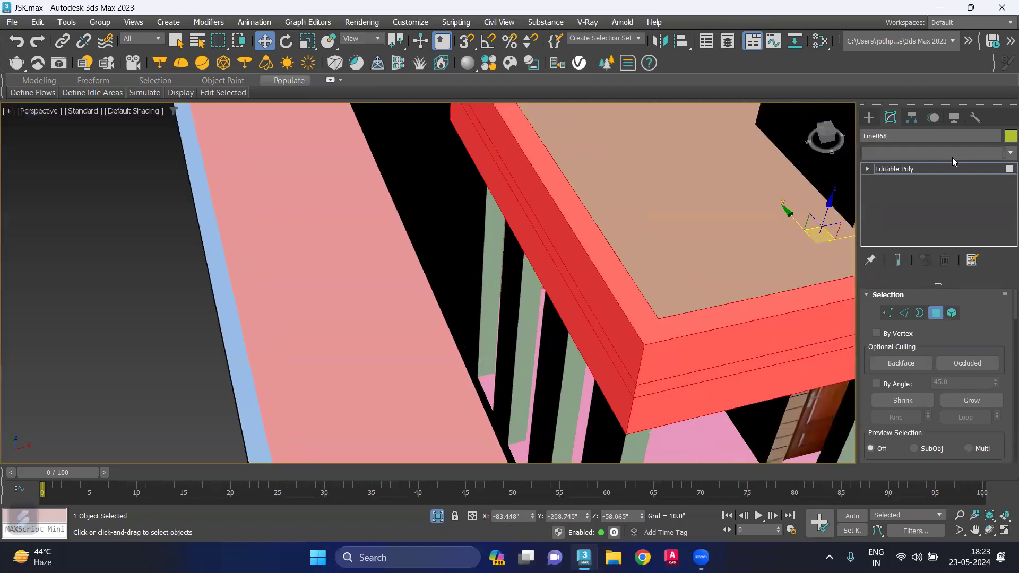
- Add a UVW Map modifier to the slab with Box projection
{"action": "left_click", "coordinate": [953, 157]}
{"action": "type", "text": "uvw"}
{"action": "scroll", "coordinate": [907, 106], "scroll_direction": "up", "scroll_amount": 3}
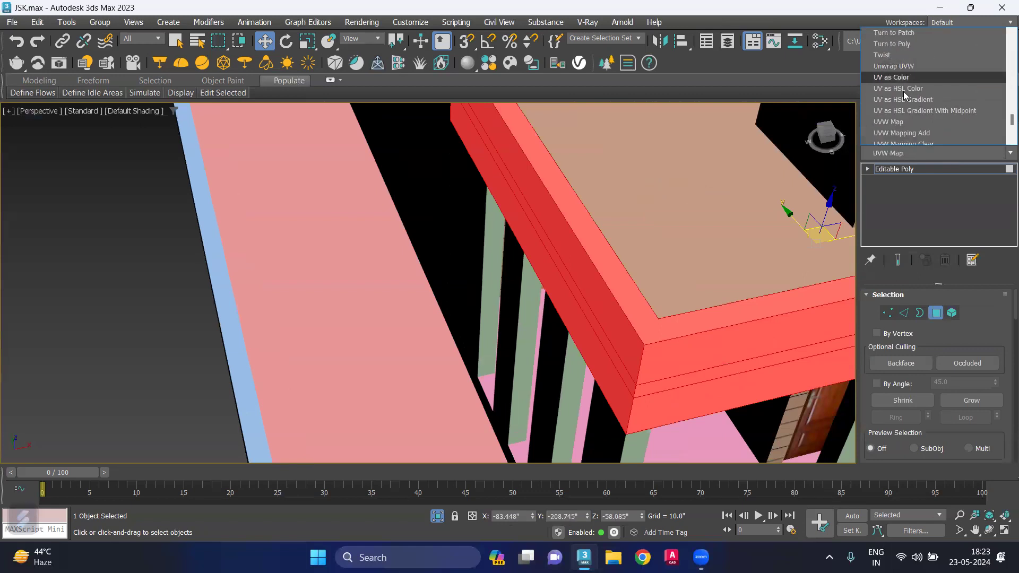
{"action": "left_click", "coordinate": [903, 122]}
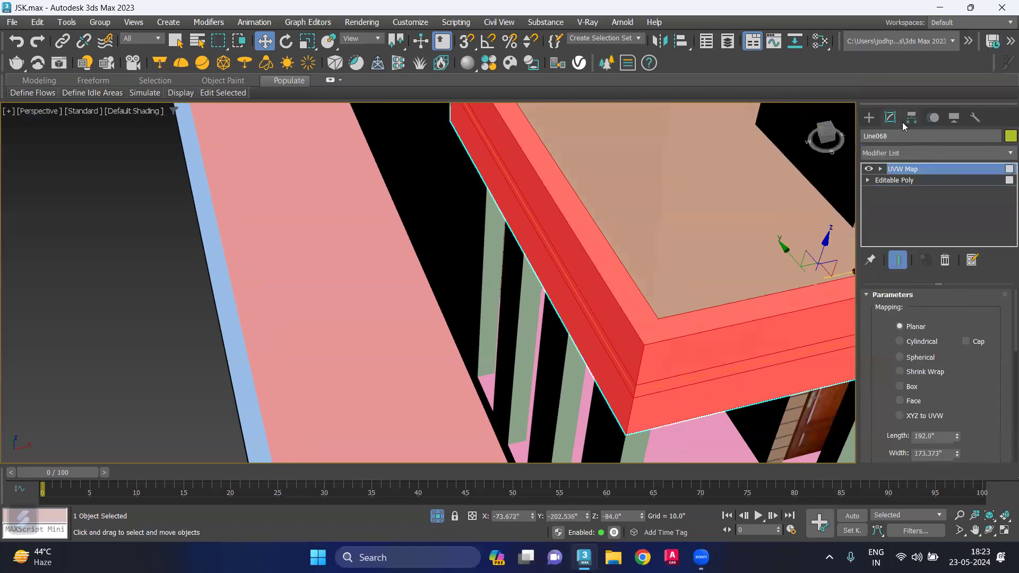
{"action": "scroll", "coordinate": [985, 407], "scroll_direction": "down", "scroll_amount": 2}
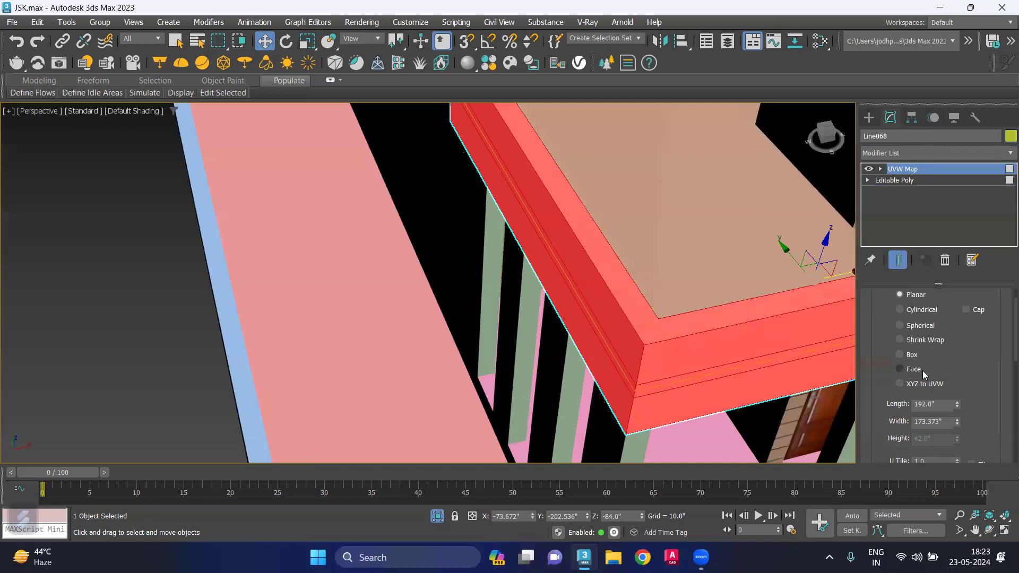
{"action": "left_click", "coordinate": [900, 340]}
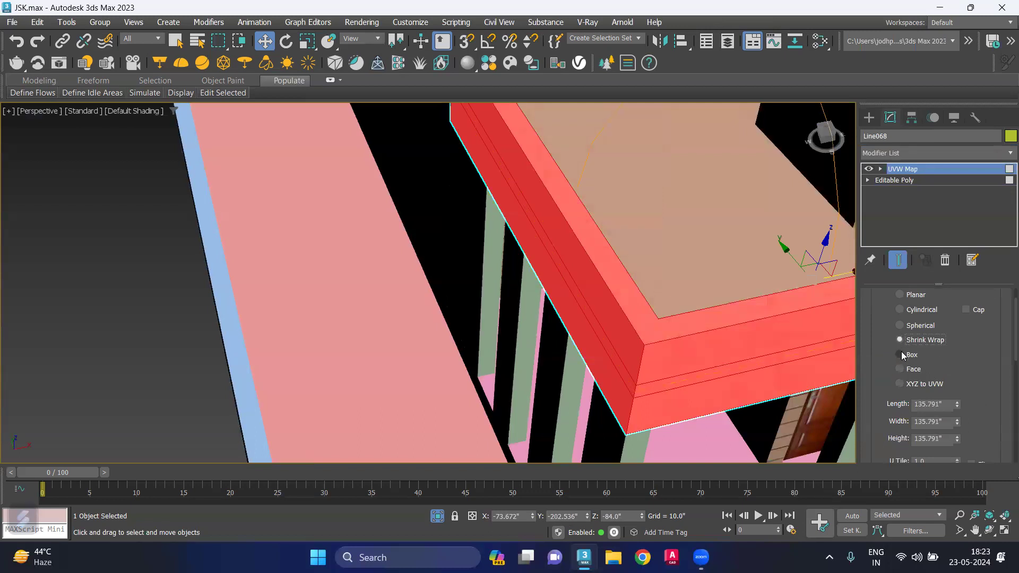
- Set the UVW Map length, width and height to 36"
{"action": "double_click", "coordinate": [951, 405]}
{"action": "type", "text": "36"}
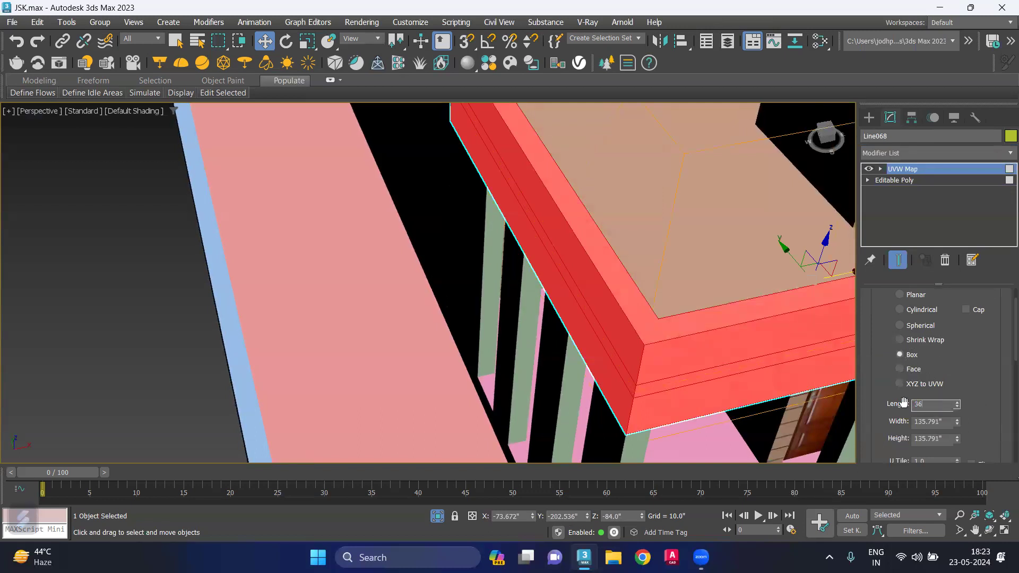
{"action": "double_click", "coordinate": [946, 422]}
{"action": "type", "text": "36"}
{"action": "key", "text": "Tab"}
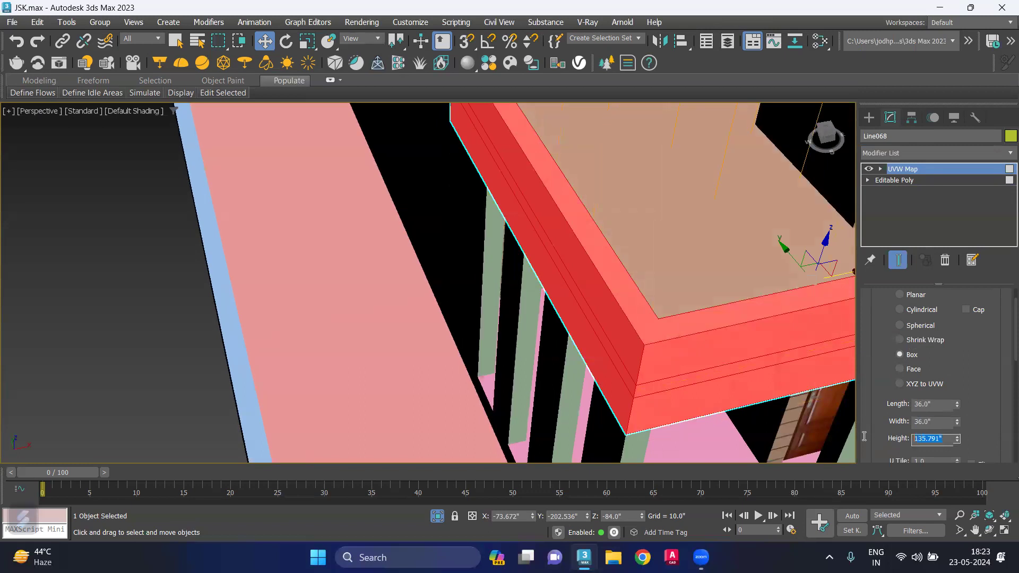
{"action": "type", "text": "36"}
{"action": "key", "text": "Return"}
- Deselect the slab, switch to PhysCamera001 and render the house with V-Ray
{"action": "left_click", "coordinate": [133, 345]}
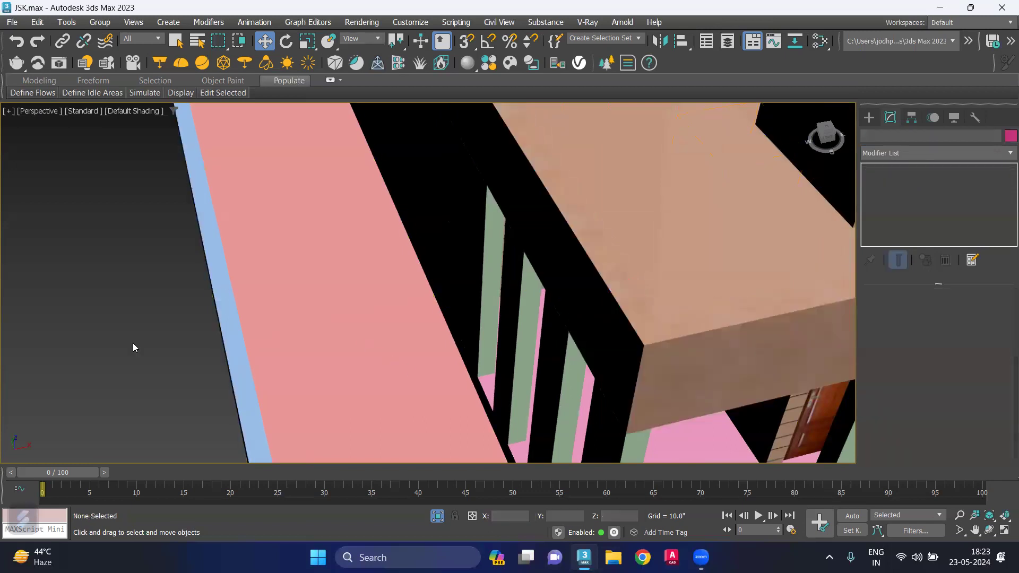
{"action": "mouse_move", "coordinate": [682, 337]}
{"action": "middle_mouse_down", "text": "alt"}
{"action": "mouse_move", "coordinate": [621, 269]}
{"action": "mouse_move", "coordinate": [603, 472]}
{"action": "mouse_move", "coordinate": [573, 383]}
{"action": "mouse_move", "coordinate": [526, 403]}
{"action": "mouse_move", "coordinate": [662, 301]}
{"action": "middle_mouse_up", "text": "alt"}
{"action": "scroll", "coordinate": [499, 406], "scroll_direction": "down", "scroll_amount": 5}
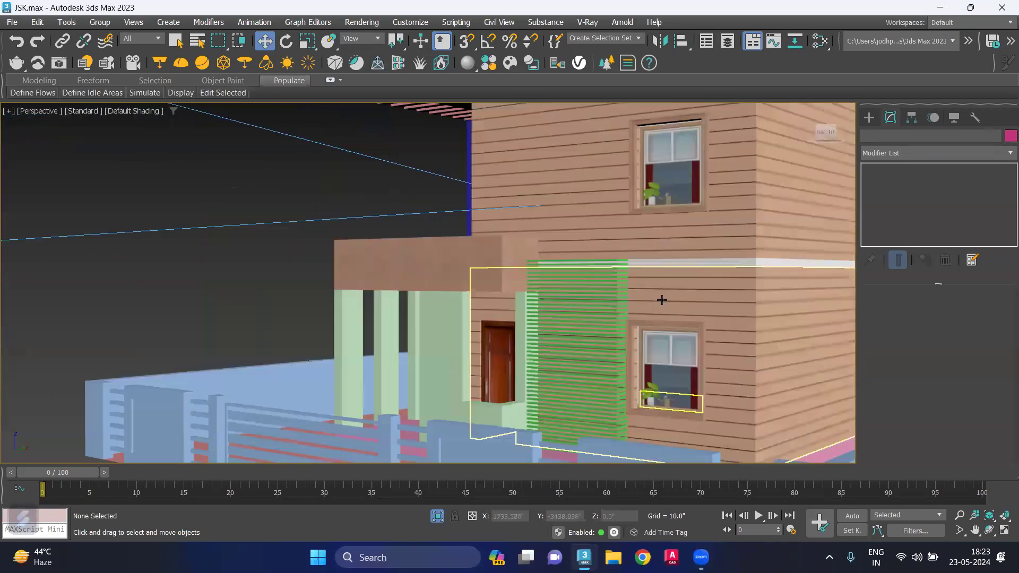
{"action": "key", "text": "c"}
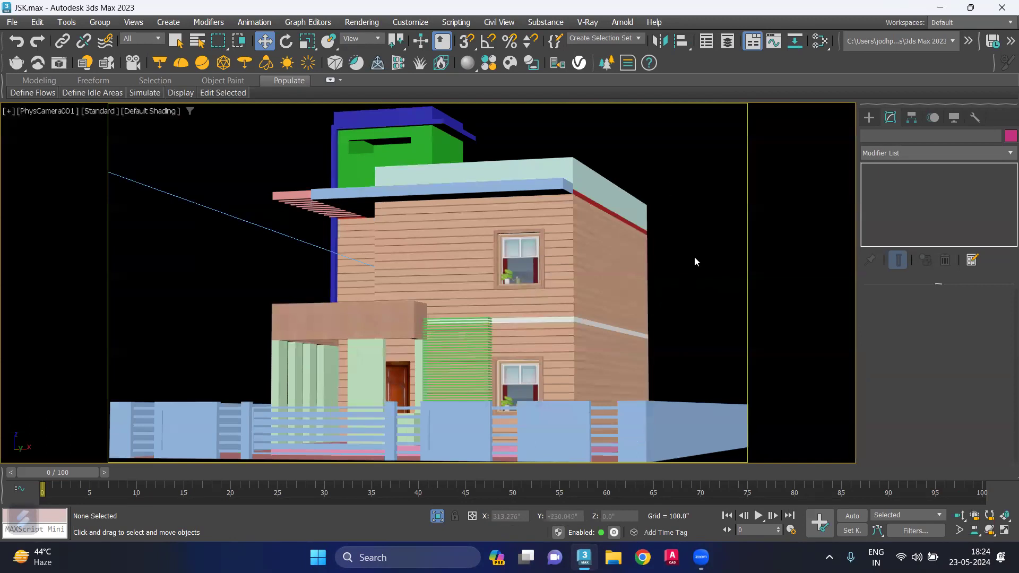
{"action": "key", "text": "shift+q"}
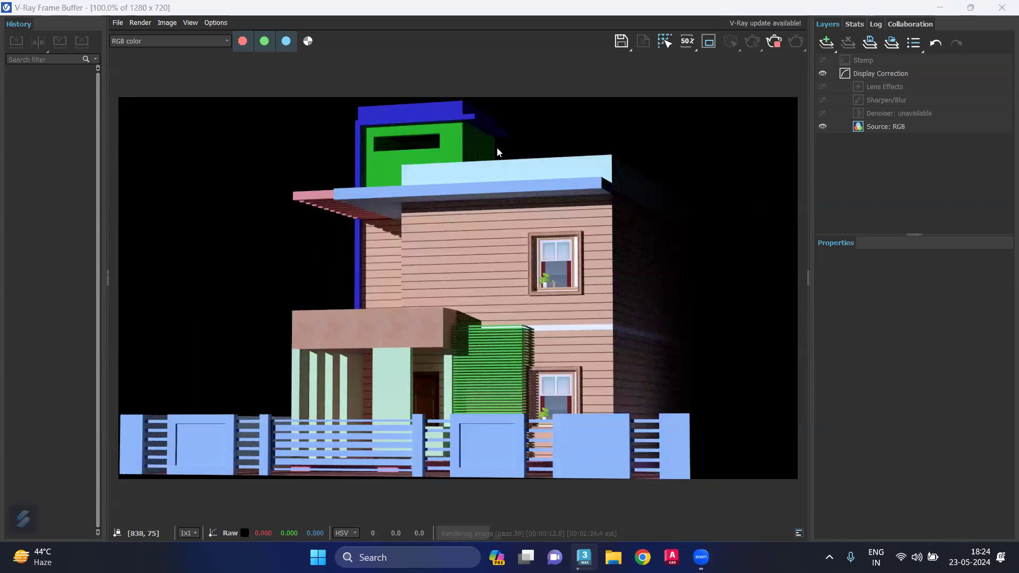
- Start interactive rendering and move the smaller frame buffer beside the viewport
{"action": "left_click", "coordinate": [750, 46]}
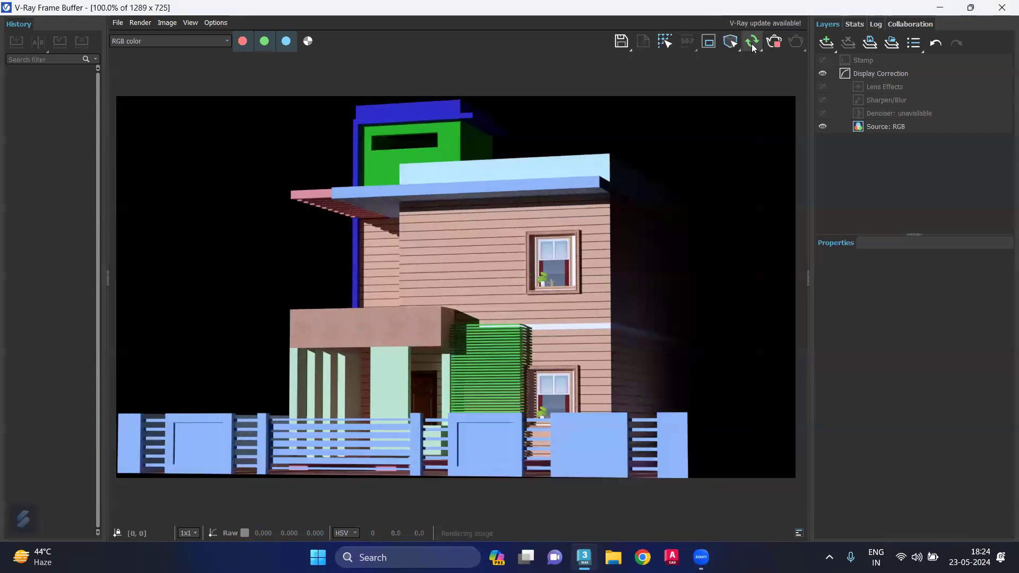
{"action": "left_click", "coordinate": [968, 8]}
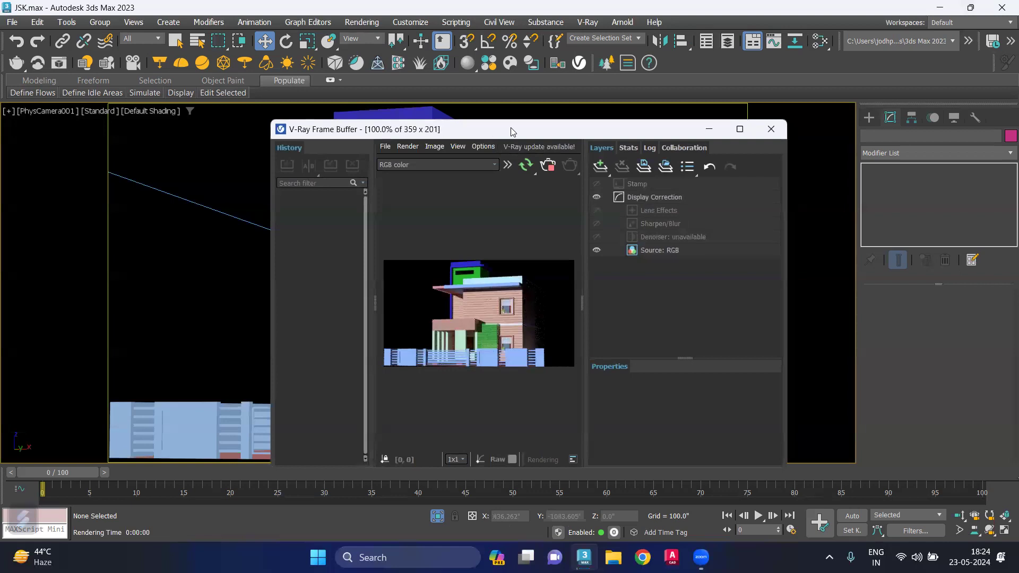
{"action": "left_click_drag", "start_coordinate": [511, 132], "coordinate": [829, 119]}
{"action": "scroll", "coordinate": [784, 305], "scroll_direction": "up", "scroll_amount": 3}
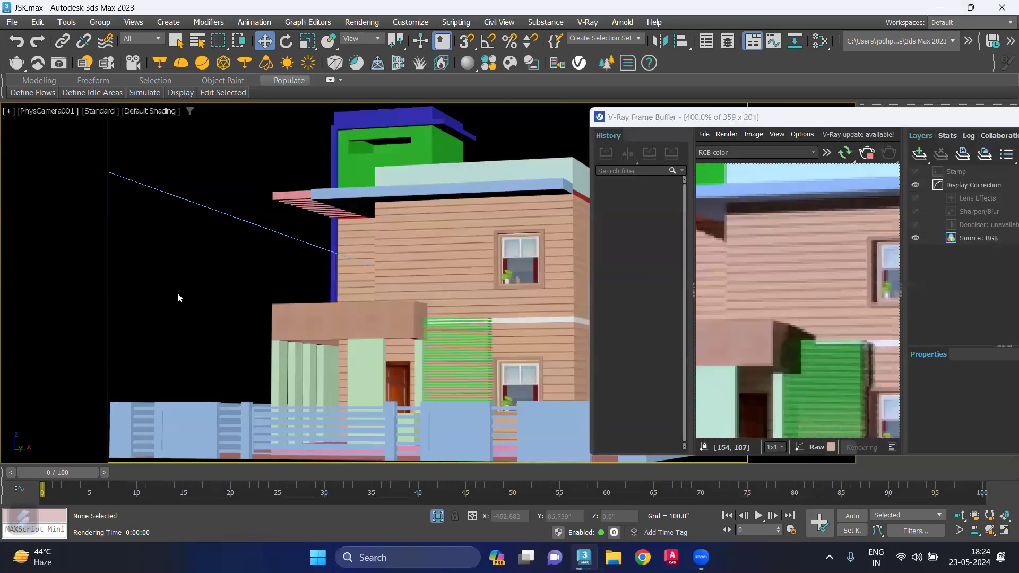
- Assign a VRaySky map as the environment background
{"action": "key", "text": "8"}
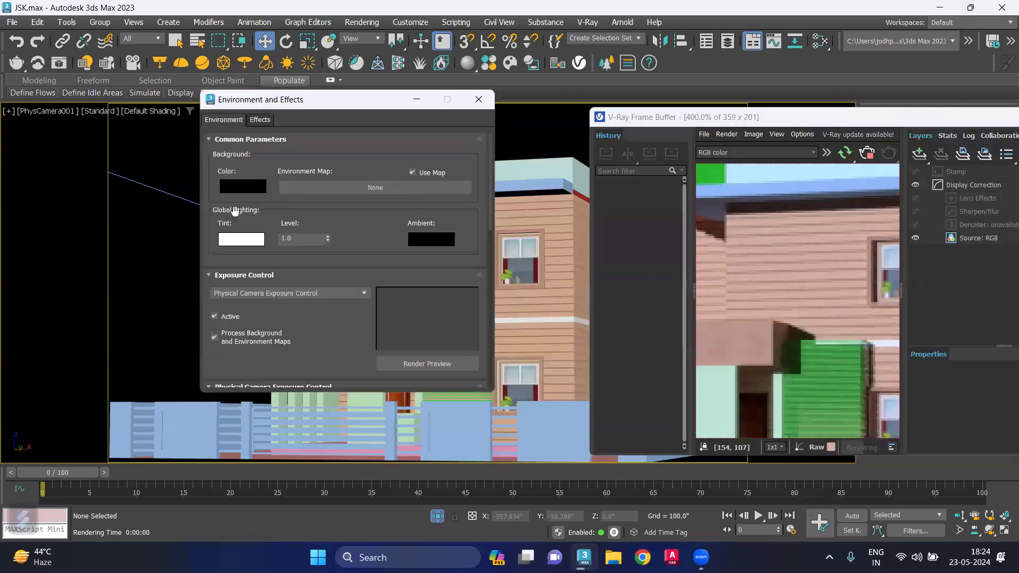
{"action": "left_click", "coordinate": [320, 188]}
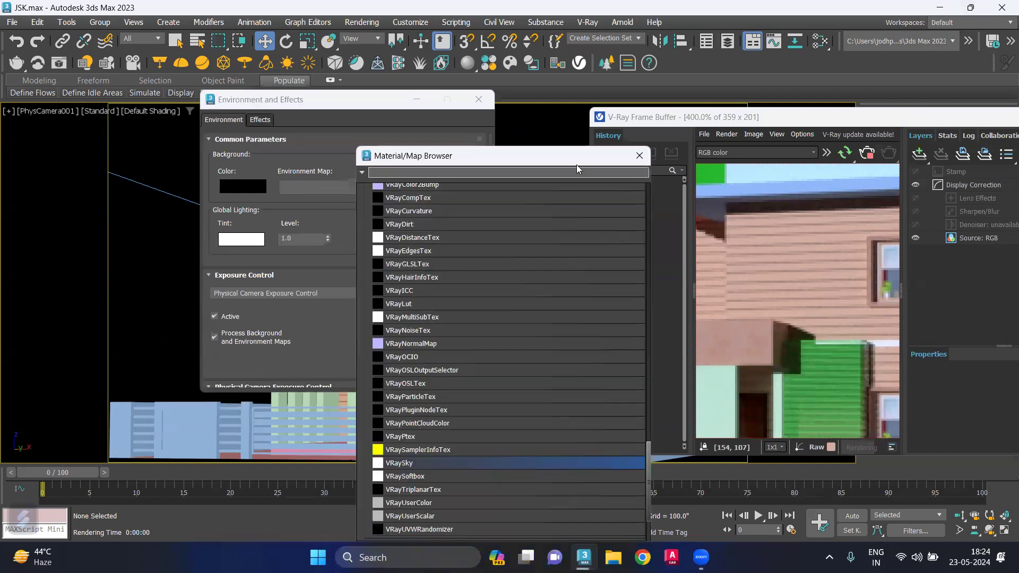
{"action": "double_click", "coordinate": [423, 466]}
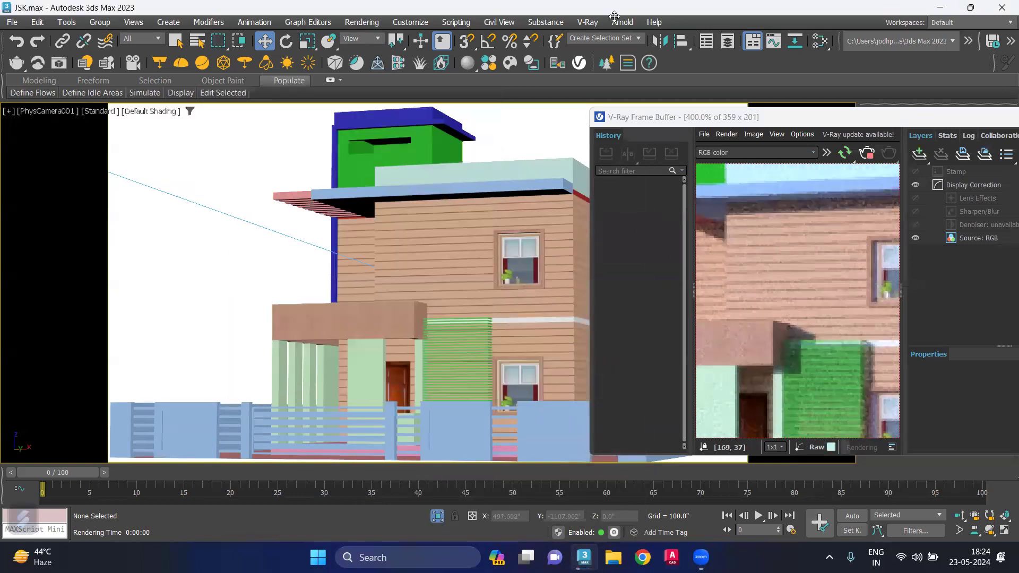
- Start a V-Ray production render and fit the image at 100%
{"action": "key", "text": "shift+q"}
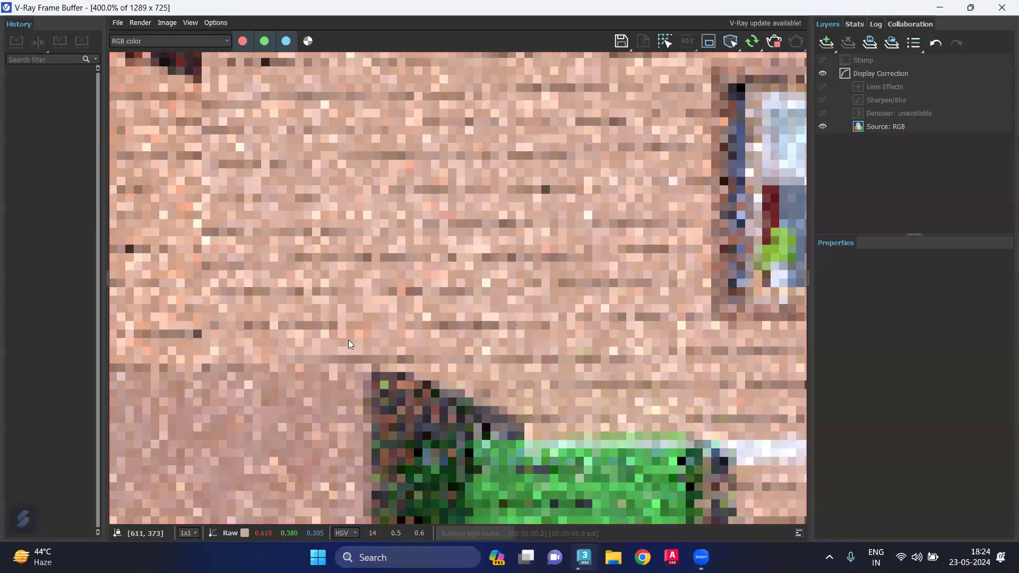
{"action": "double_click", "coordinate": [355, 273]}
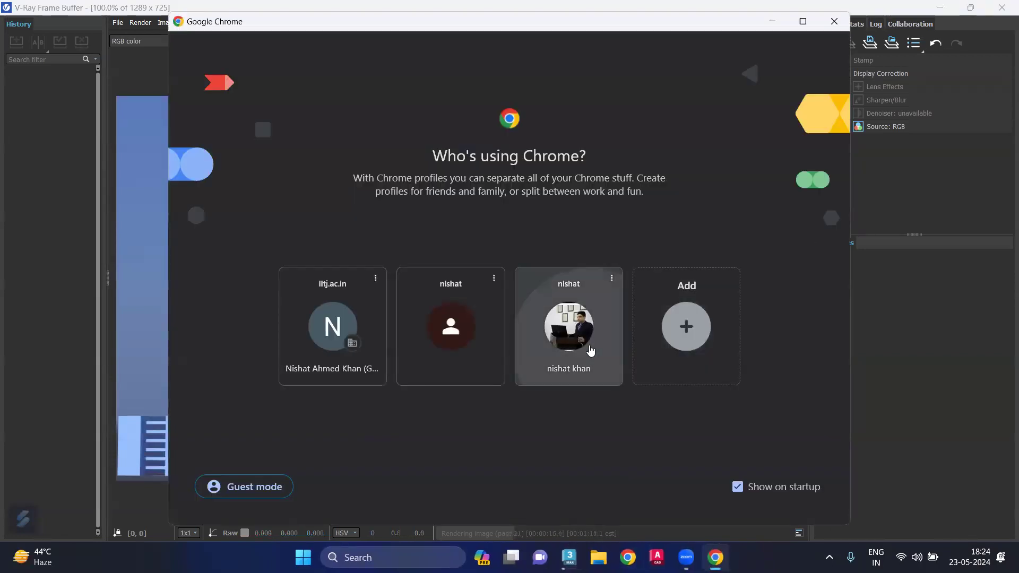
- Open Chrome and search ambientCG for wall brick materials
{"action": "left_click", "coordinate": [589, 348]}
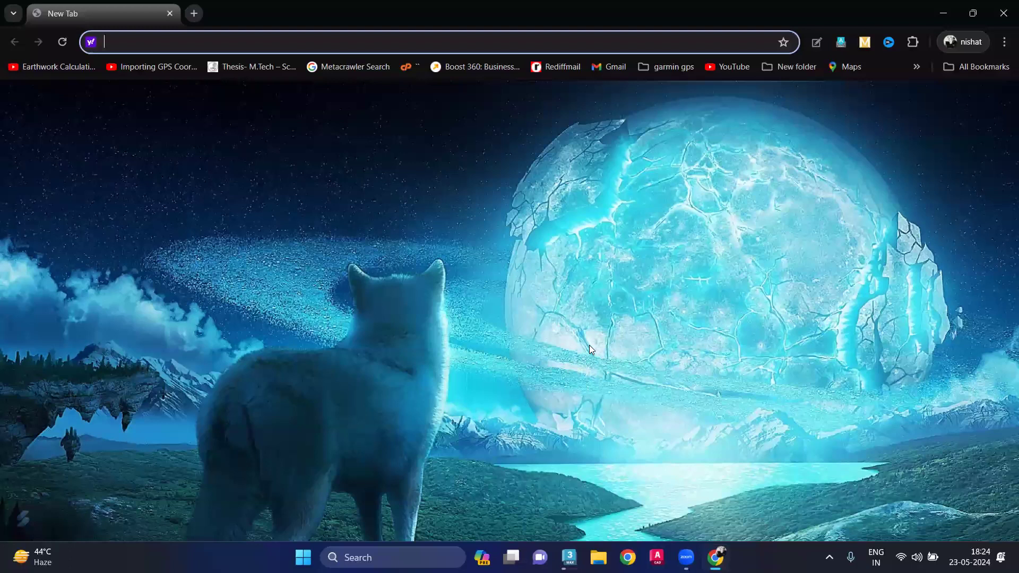
{"action": "type", "text": "am"}
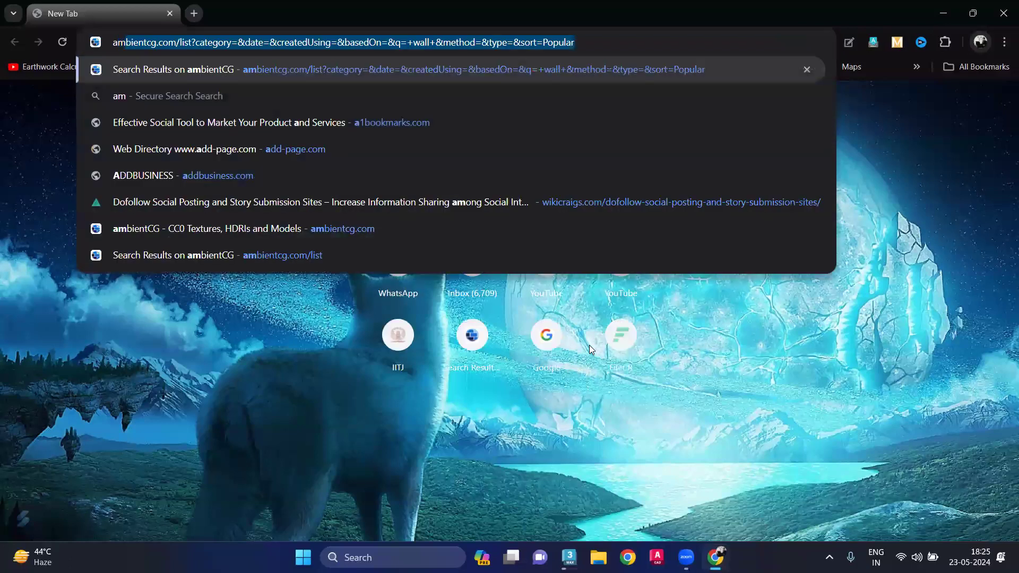
{"action": "type", "text": "bi"}
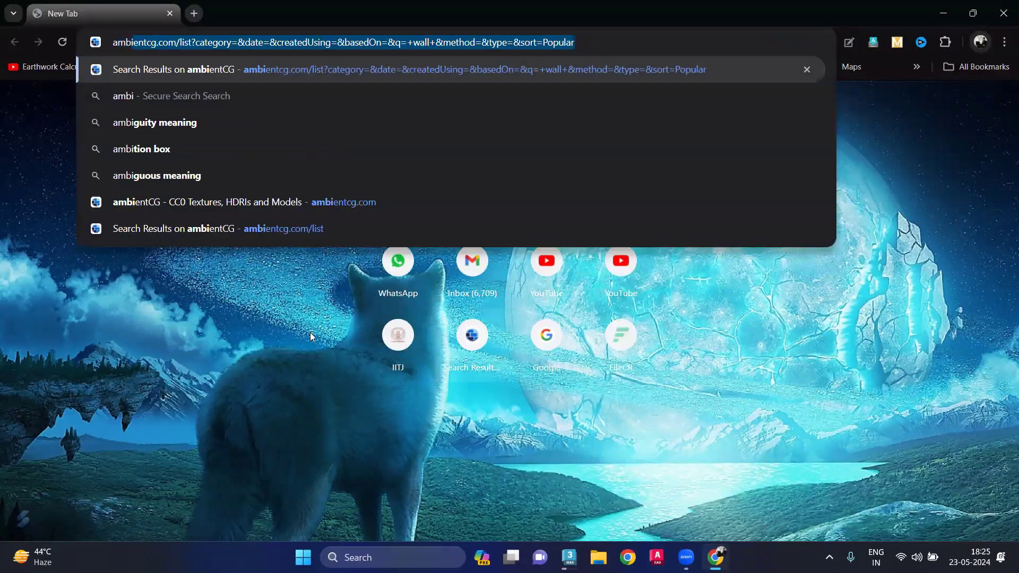
{"action": "left_click", "coordinate": [218, 70]}
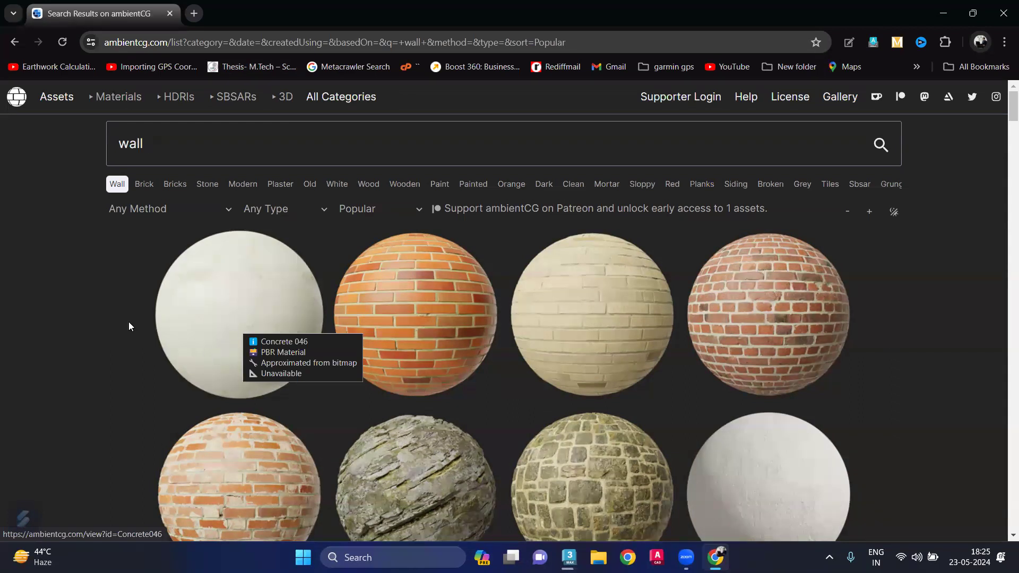
{"action": "left_click", "coordinate": [143, 184]}
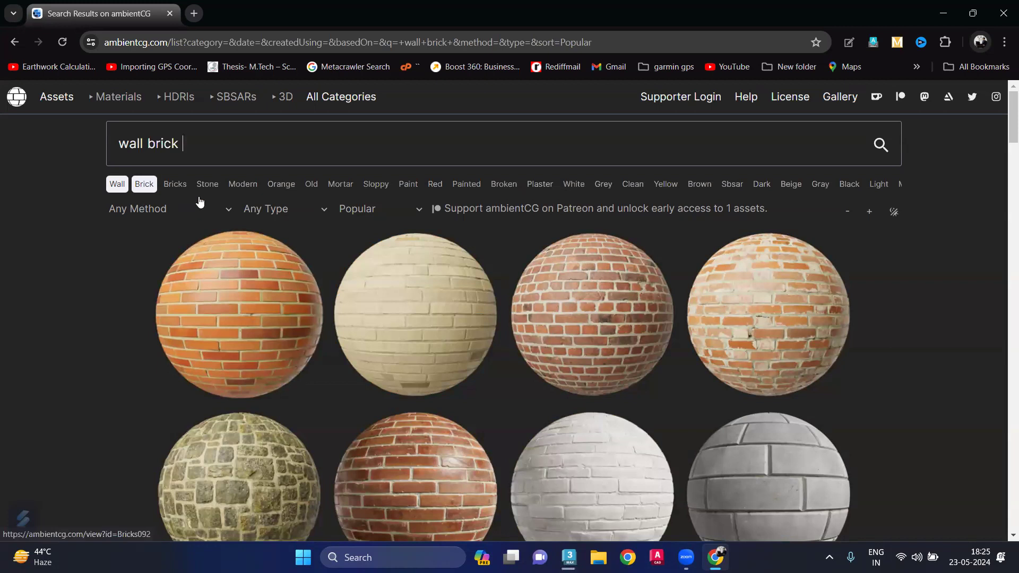
{"action": "left_click", "coordinate": [181, 143]}
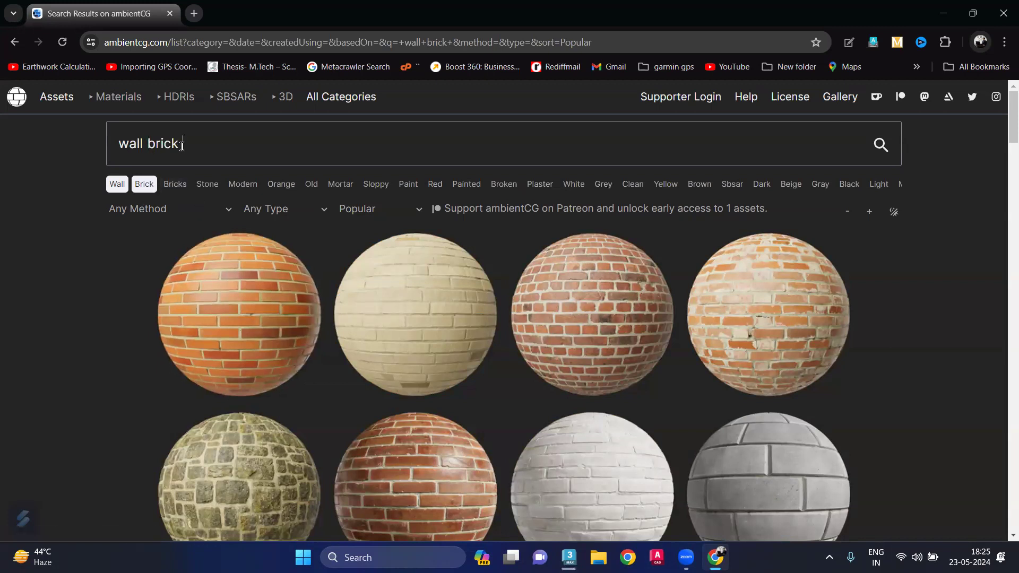
{"action": "key", "text": "BackSpace"}
{"action": "key", "text": "BackSpace"}
{"action": "key", "text": "BackSpace"}
{"action": "key", "text": "BackSpace"}
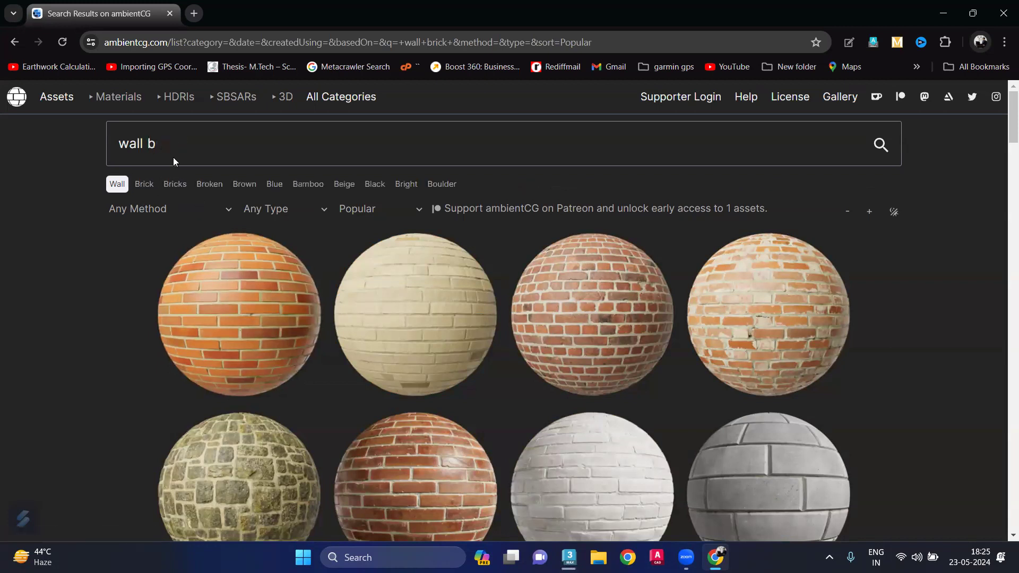
{"action": "key", "text": "BackSpace"}
- Scroll through the wall brick results to browse more brick materials, then return to 3ds Max
{"action": "scroll", "coordinate": [460, 339], "scroll_direction": "down", "scroll_amount": 4}
{"action": "scroll", "coordinate": [459, 339], "scroll_direction": "down", "scroll_amount": 3}
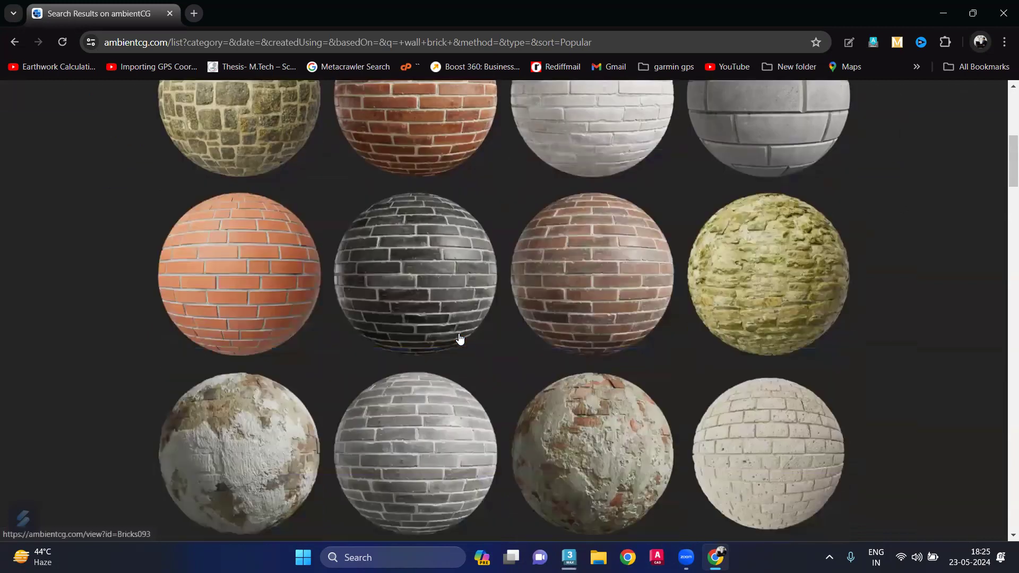
{"action": "scroll", "coordinate": [459, 338], "scroll_direction": "down", "scroll_amount": 4}
{"action": "scroll", "coordinate": [460, 339], "scroll_direction": "down", "scroll_amount": 4}
{"action": "scroll", "coordinate": [457, 338], "scroll_direction": "down", "scroll_amount": 1}
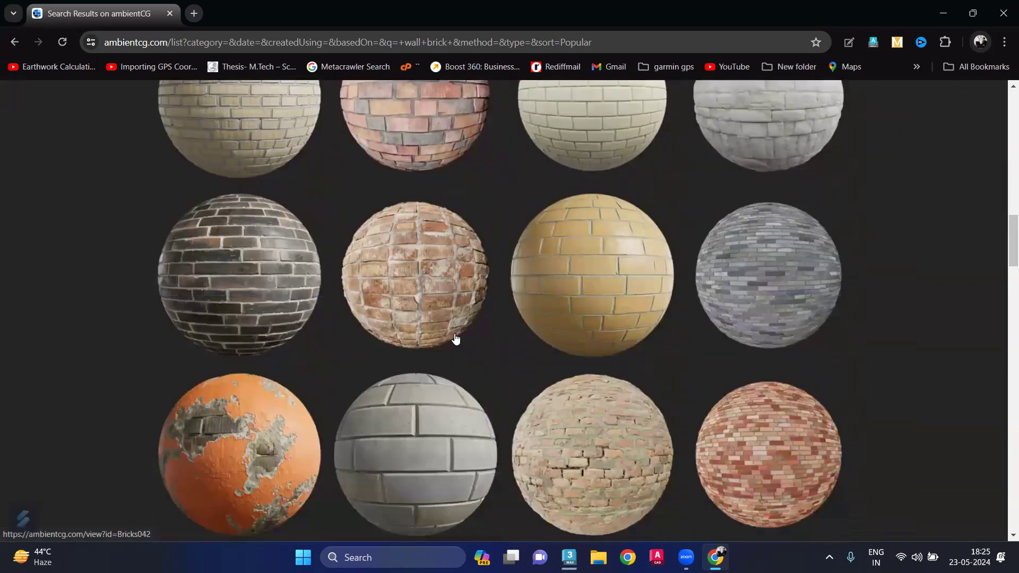
{"action": "scroll", "coordinate": [451, 337], "scroll_direction": "down", "scroll_amount": 3}
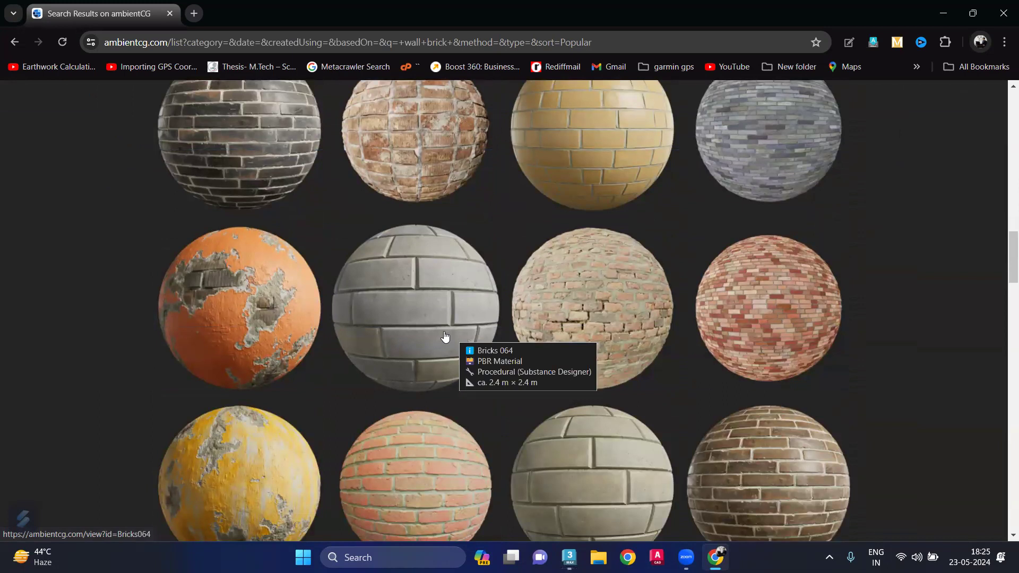
{"action": "scroll", "coordinate": [356, 323], "scroll_direction": "down", "scroll_amount": 2}
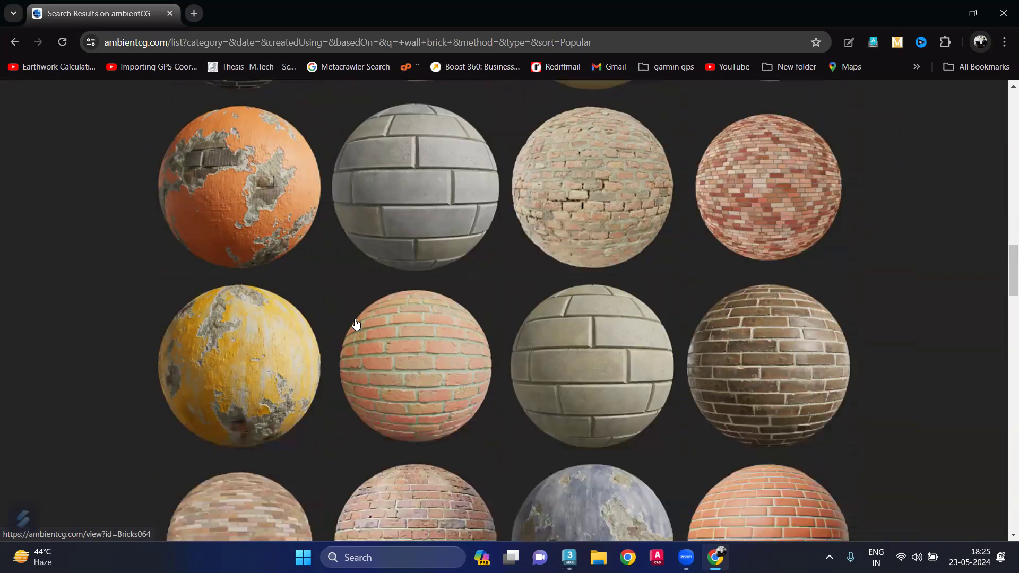
{"action": "scroll", "coordinate": [356, 323], "scroll_direction": "down", "scroll_amount": 3}
{"action": "scroll", "coordinate": [355, 324], "scroll_direction": "down", "scroll_amount": 1}
{"action": "scroll", "coordinate": [354, 326], "scroll_direction": "down", "scroll_amount": 3}
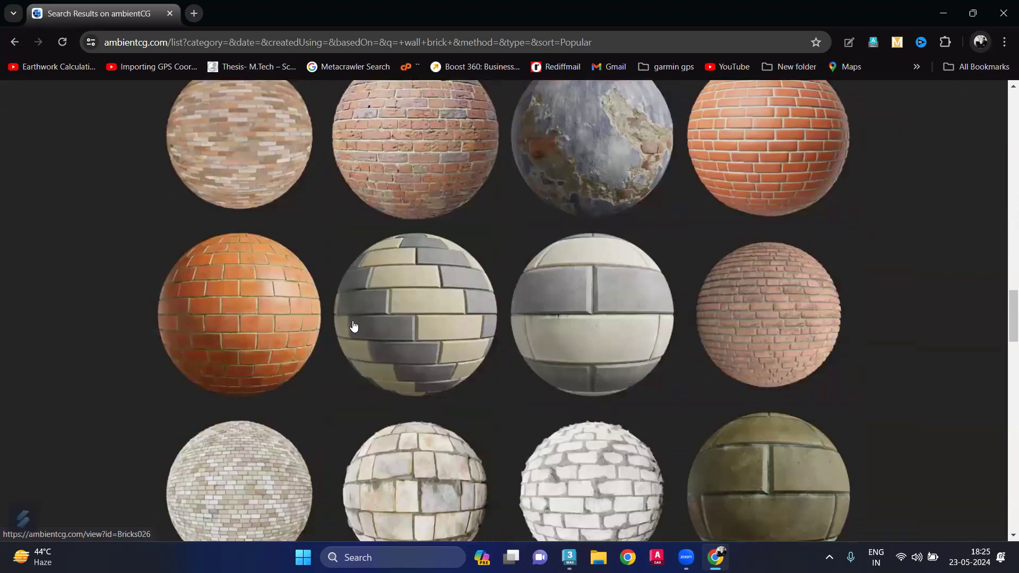
{"action": "scroll", "coordinate": [354, 326], "scroll_direction": "down", "scroll_amount": 1}
{"action": "scroll", "coordinate": [354, 326], "scroll_direction": "down", "scroll_amount": 4}
{"action": "scroll", "coordinate": [354, 326], "scroll_direction": "down", "scroll_amount": 2}
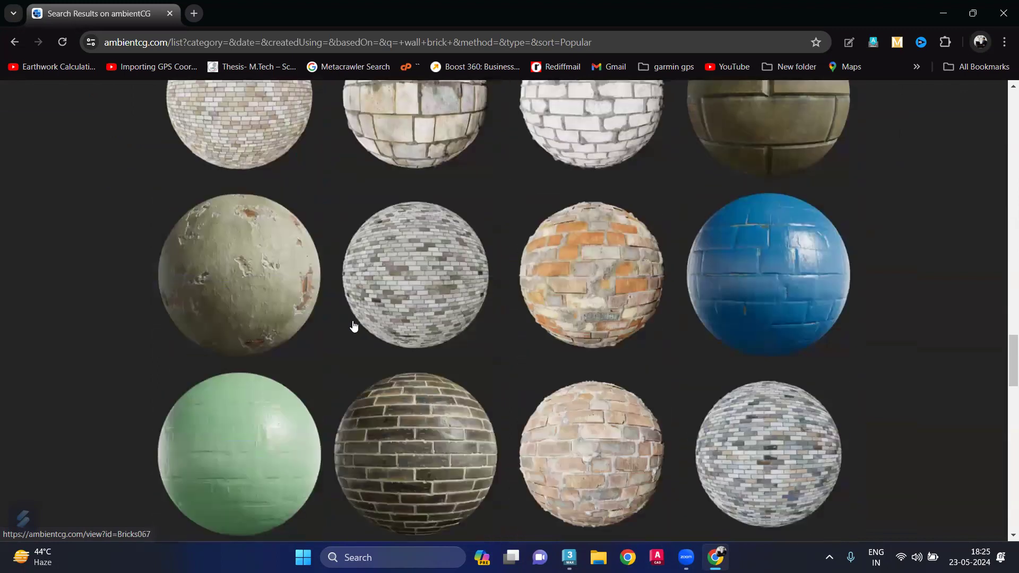
{"action": "scroll", "coordinate": [353, 326], "scroll_direction": "down", "scroll_amount": 1}
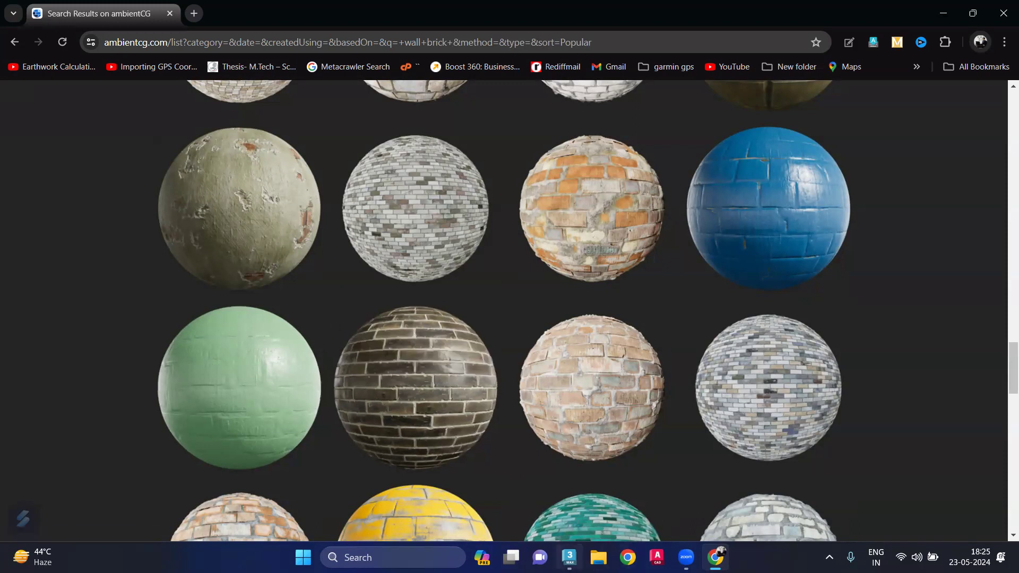
{"action": "key", "text": "alt+Tab"}
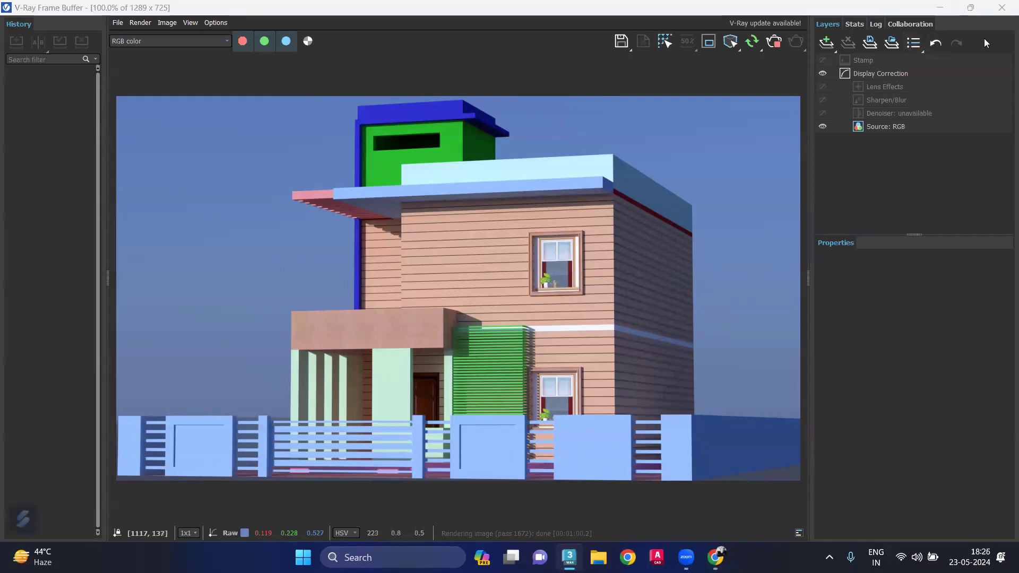
- Close the V-Ray Frame Buffer, try the Chaos Cosmos browser, and return to Chrome
{"action": "left_click", "coordinate": [1001, 8]}
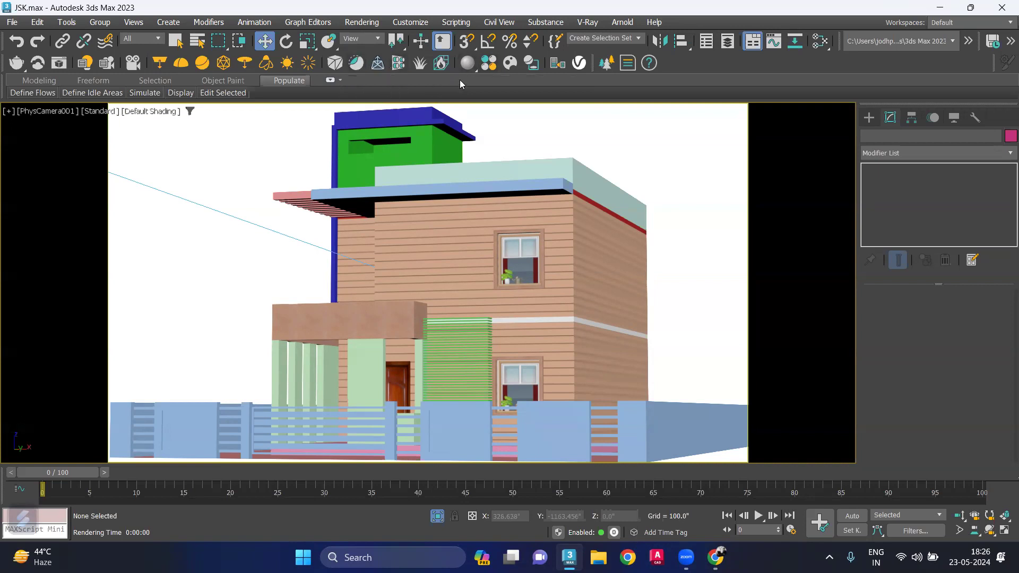
{"action": "left_click", "coordinate": [488, 66]}
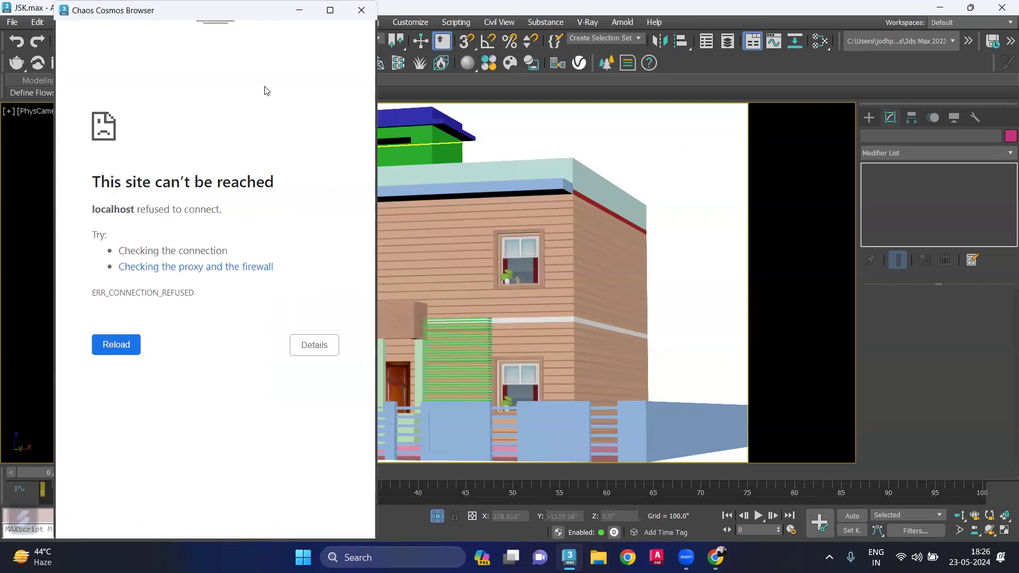
{"action": "left_click", "coordinate": [360, 12]}
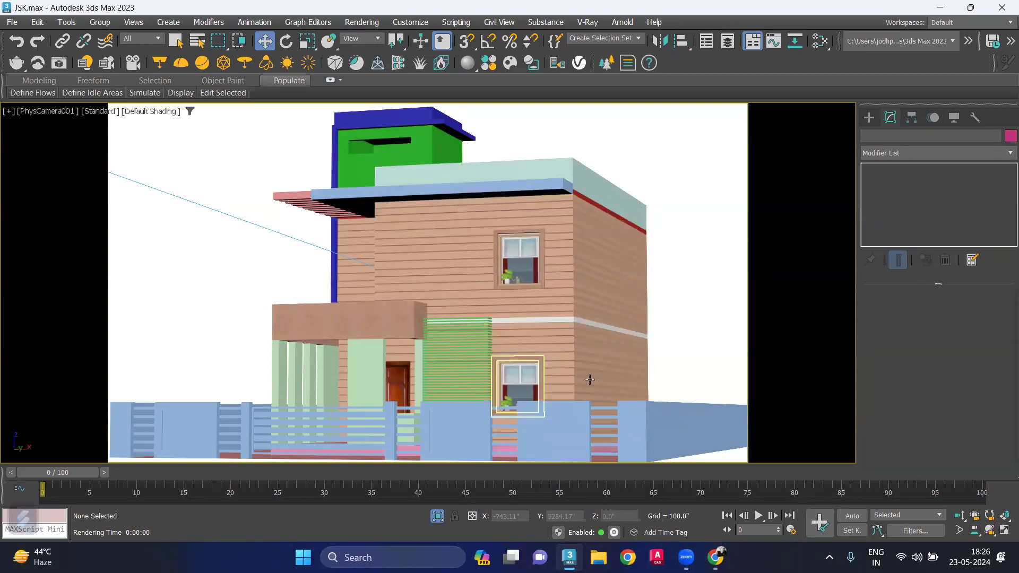
{"action": "key", "text": "alt+Tab"}
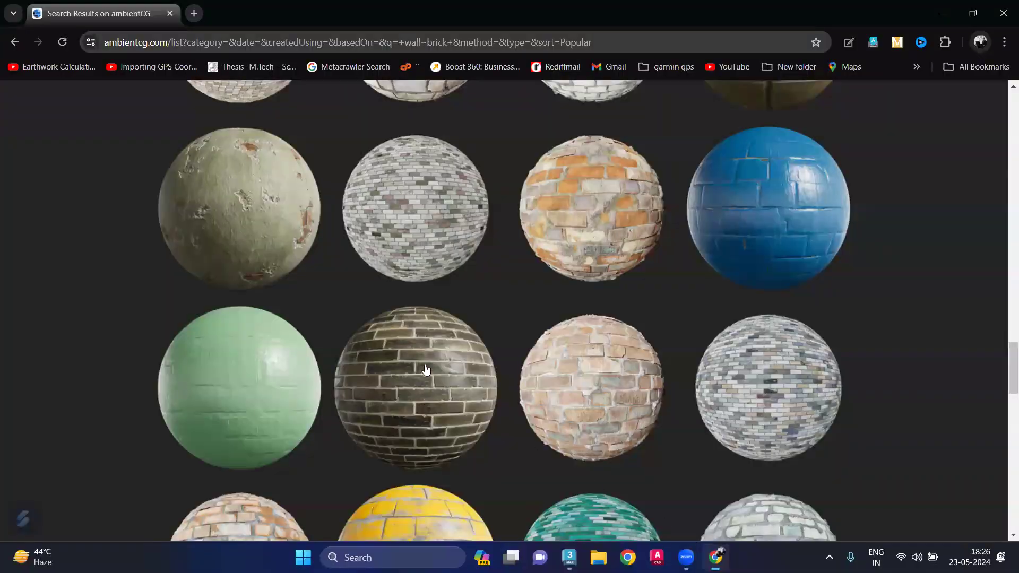
- Change the ambientCG search to the 'wooden' tag
{"action": "scroll", "coordinate": [415, 356], "scroll_direction": "down", "scroll_amount": 1}
{"action": "scroll", "coordinate": [304, 228], "scroll_direction": "down", "scroll_amount": 4}
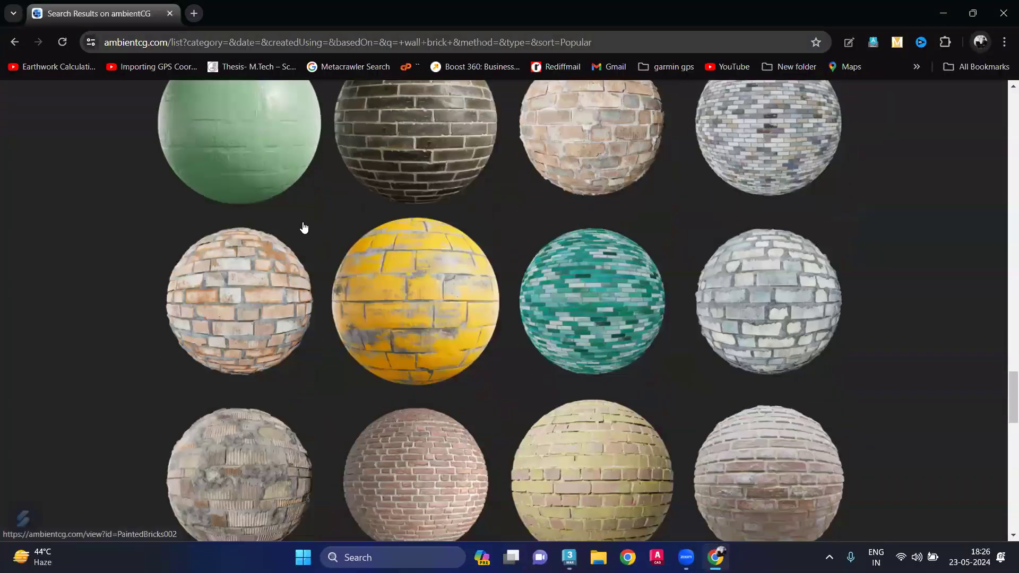
{"action": "scroll", "coordinate": [304, 228], "scroll_direction": "up", "scroll_amount": 6}
{"action": "scroll", "coordinate": [304, 228], "scroll_direction": "up", "scroll_amount": 5}
{"action": "scroll", "coordinate": [304, 228], "scroll_direction": "up", "scroll_amount": 10}
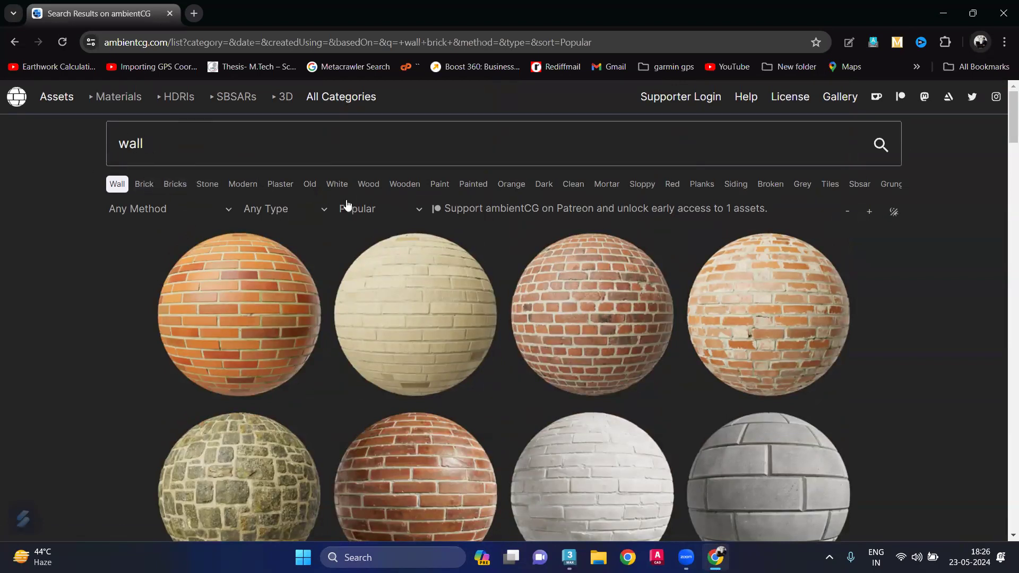
{"action": "left_click", "coordinate": [369, 184]}
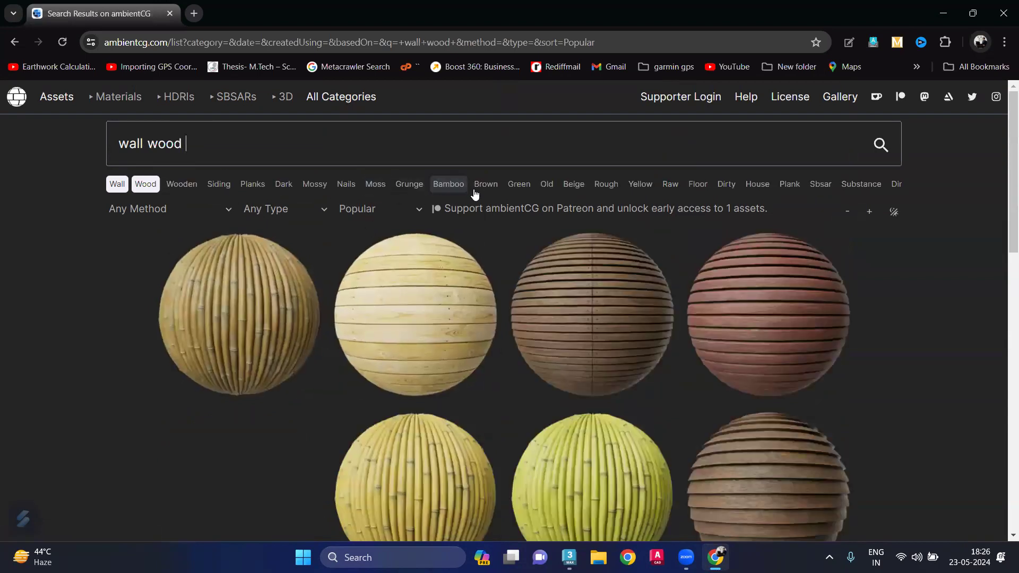
{"action": "left_click", "coordinate": [183, 186]}
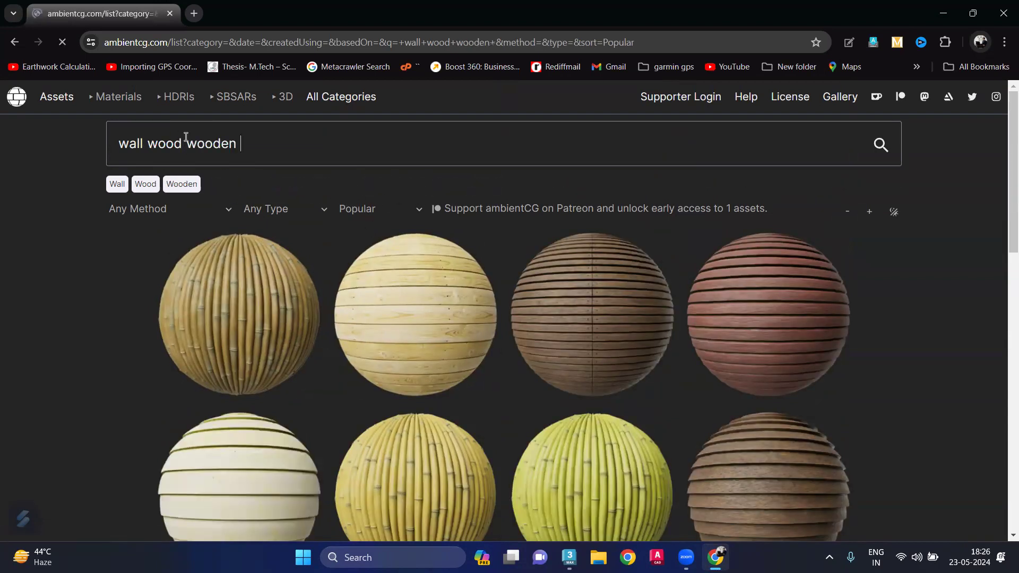
{"action": "key", "text": "BackSpace"}
{"action": "key", "text": "BackSpace"}
{"action": "key", "text": "BackSpace"}
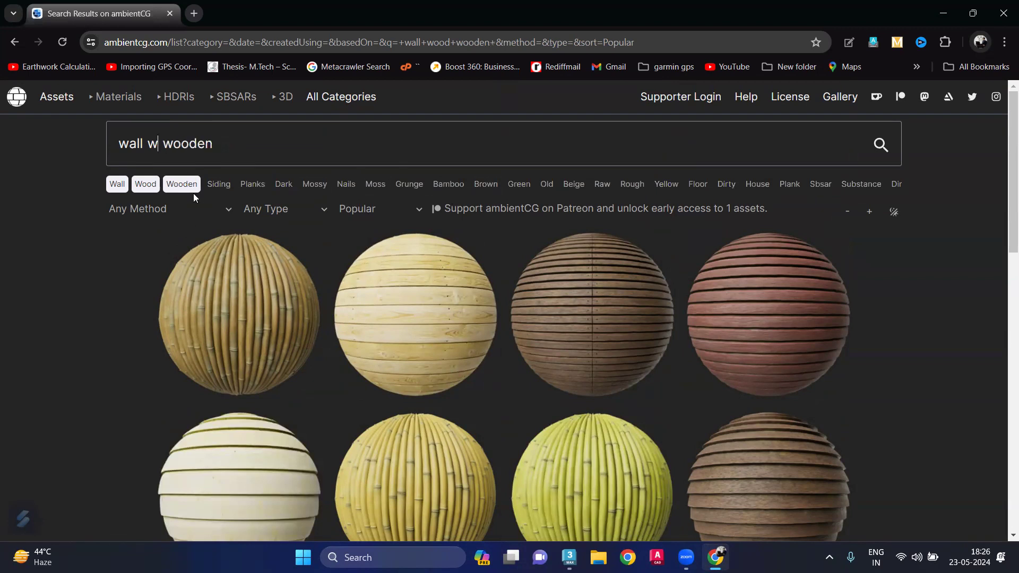
{"action": "key", "text": "BackSpace"}
{"action": "key", "text": "BackSpace"}
{"action": "key", "text": "BackSpace"}
{"action": "key", "text": "BackSpace"}
{"action": "key", "text": "BackSpace"}
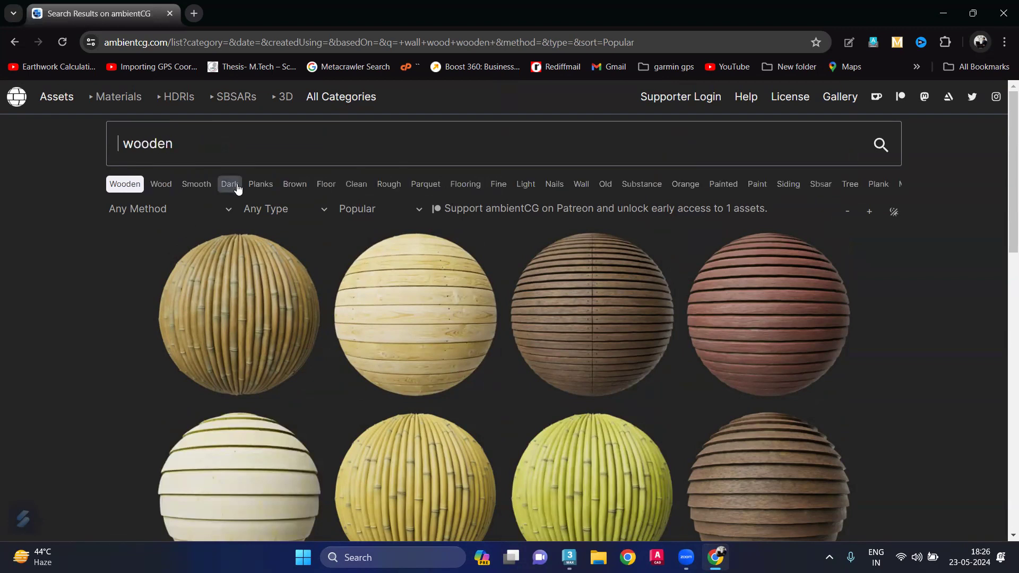
- Open Wood 067 and download its 4K-JPG zip
{"action": "scroll", "coordinate": [381, 339], "scroll_direction": "down", "scroll_amount": 1}
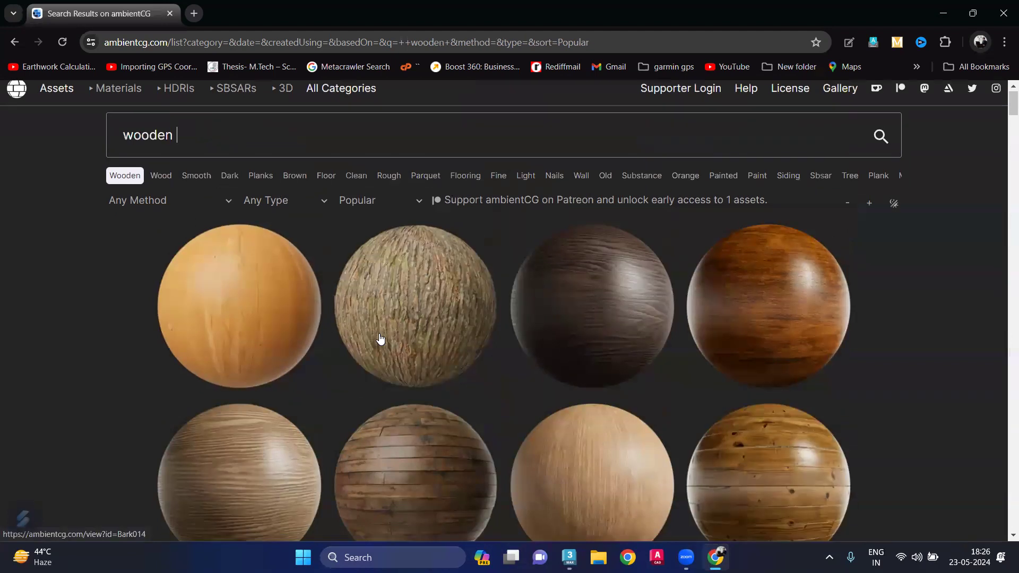
{"action": "scroll", "coordinate": [380, 338], "scroll_direction": "down", "scroll_amount": 2}
{"action": "scroll", "coordinate": [378, 341], "scroll_direction": "down", "scroll_amount": 1}
{"action": "scroll", "coordinate": [378, 340], "scroll_direction": "down", "scroll_amount": 2}
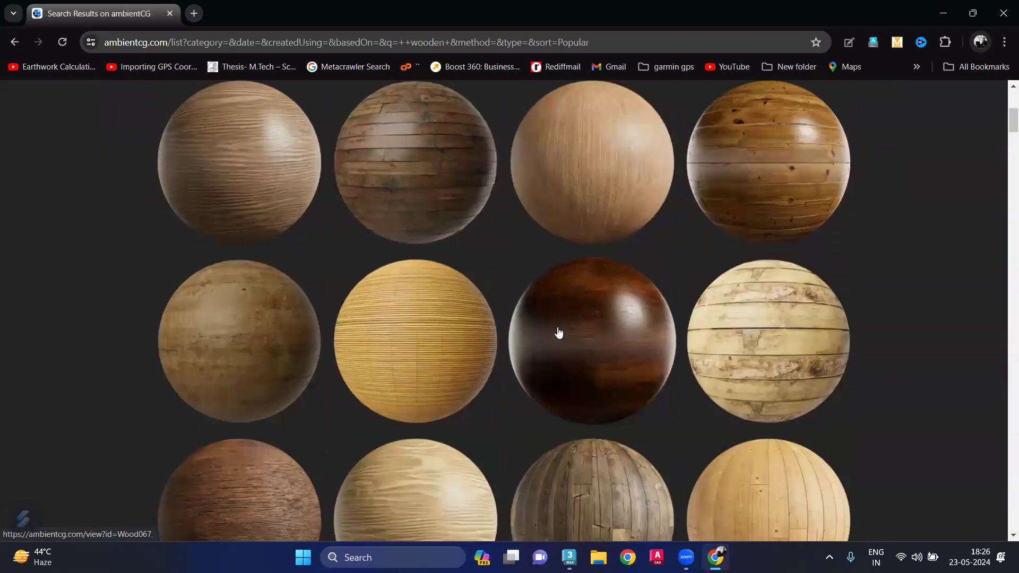
{"action": "left_click", "coordinate": [598, 346]}
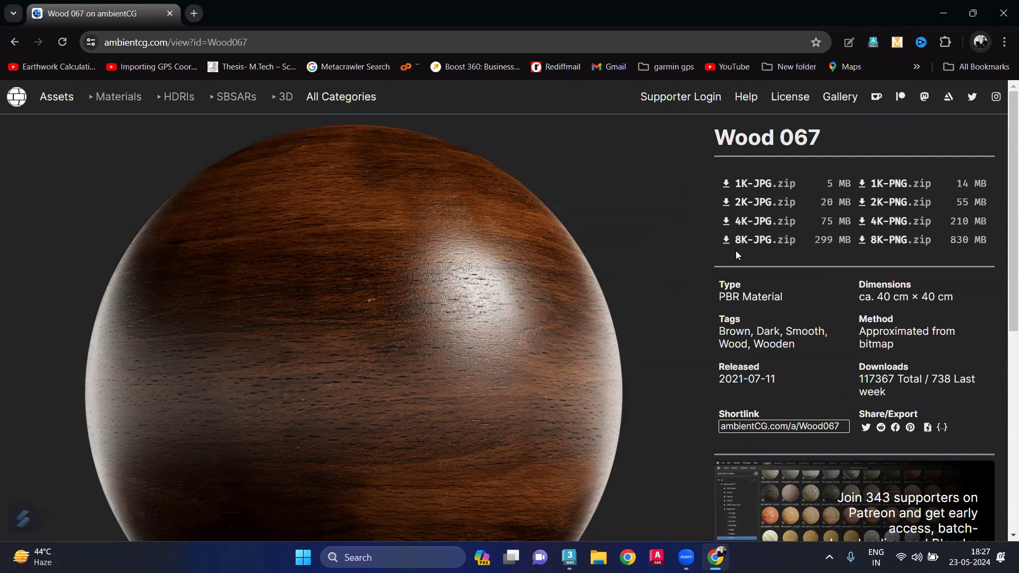
{"action": "left_click", "coordinate": [728, 225]}
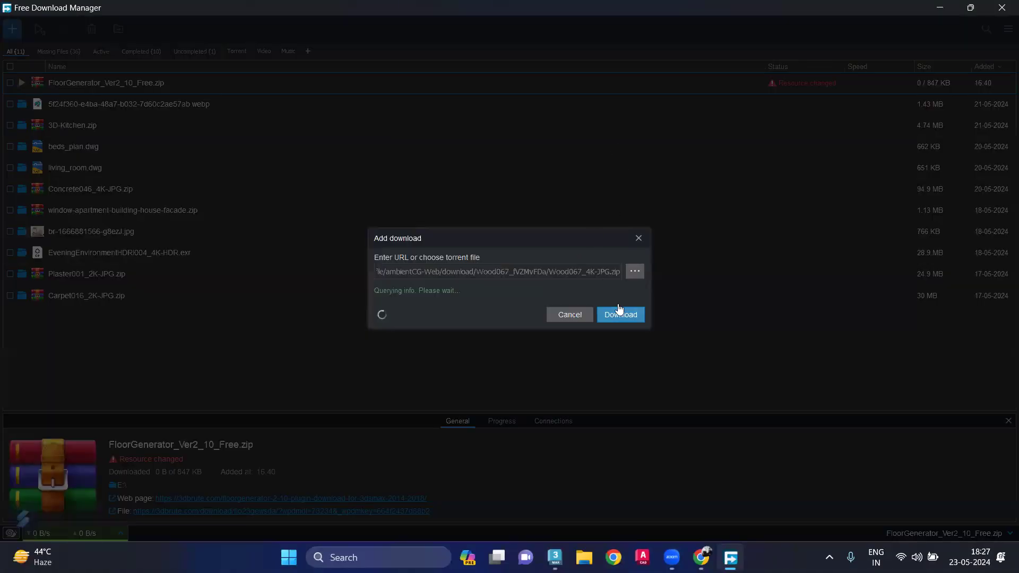
- Confirm the Wood067_4K-JPG.zip download in Free Download Manager
{"action": "left_click", "coordinate": [621, 314]}
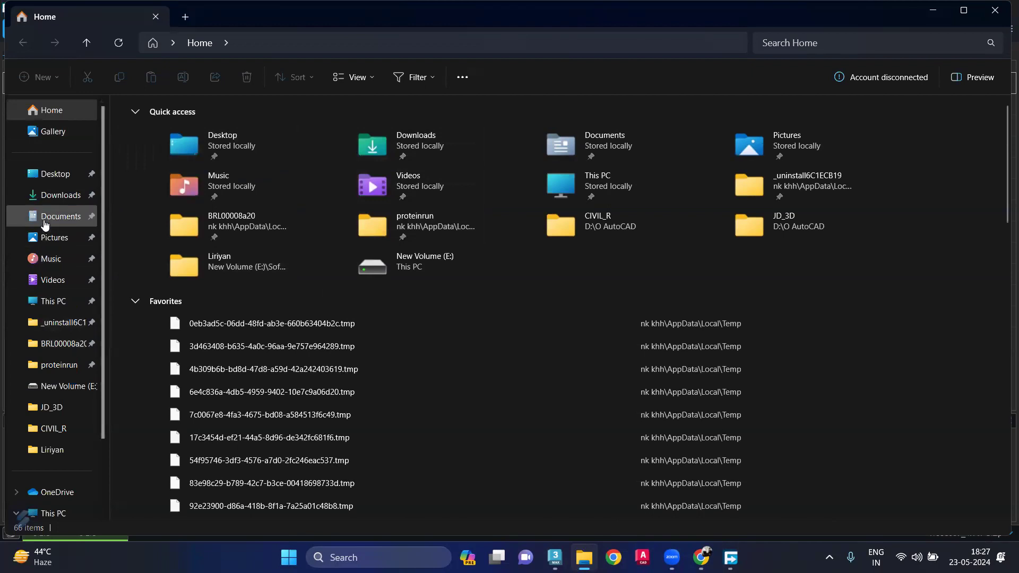
- Open New Volume (E:) and locate the finished Wood067_4K-JPG.zip download
{"action": "left_click", "coordinate": [52, 513]}
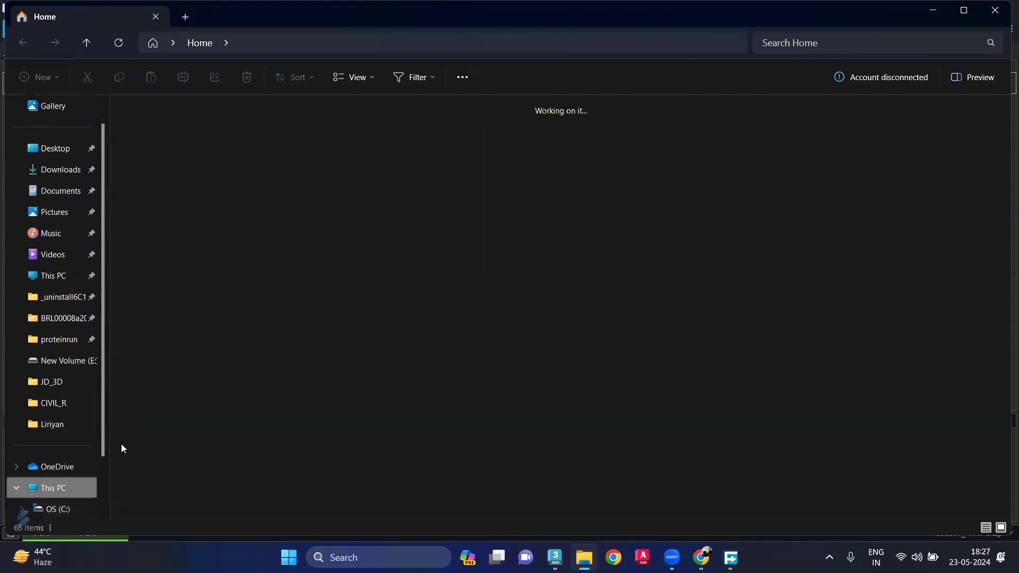
{"action": "double_click", "coordinate": [359, 145]}
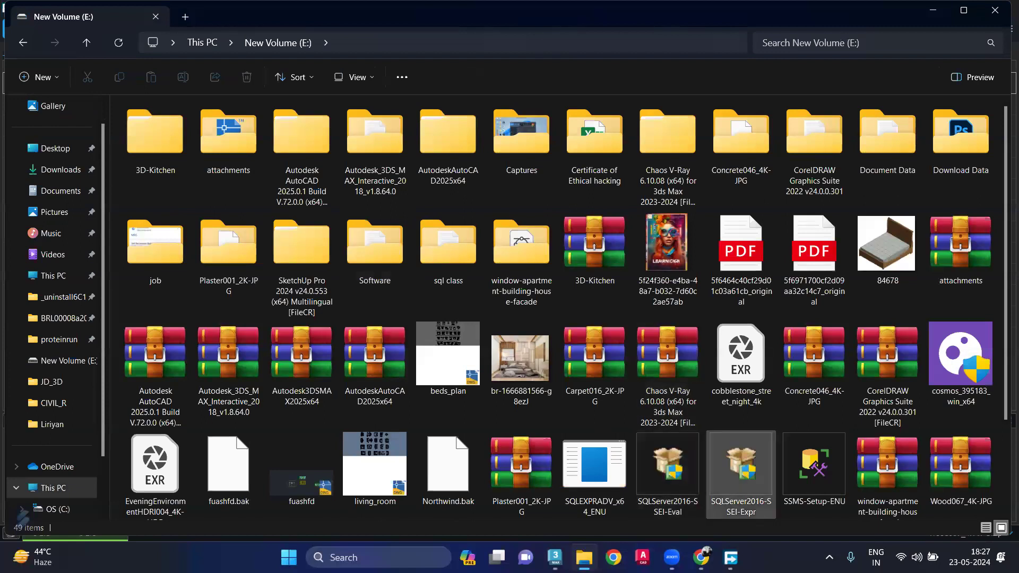
{"action": "left_click", "coordinate": [730, 557]}
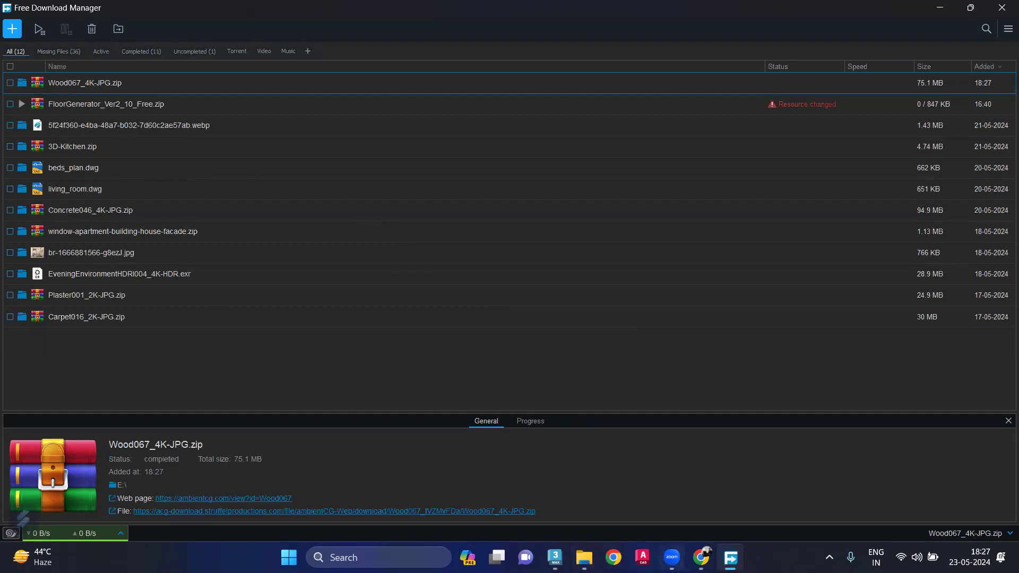
{"action": "left_click", "coordinate": [730, 557]}
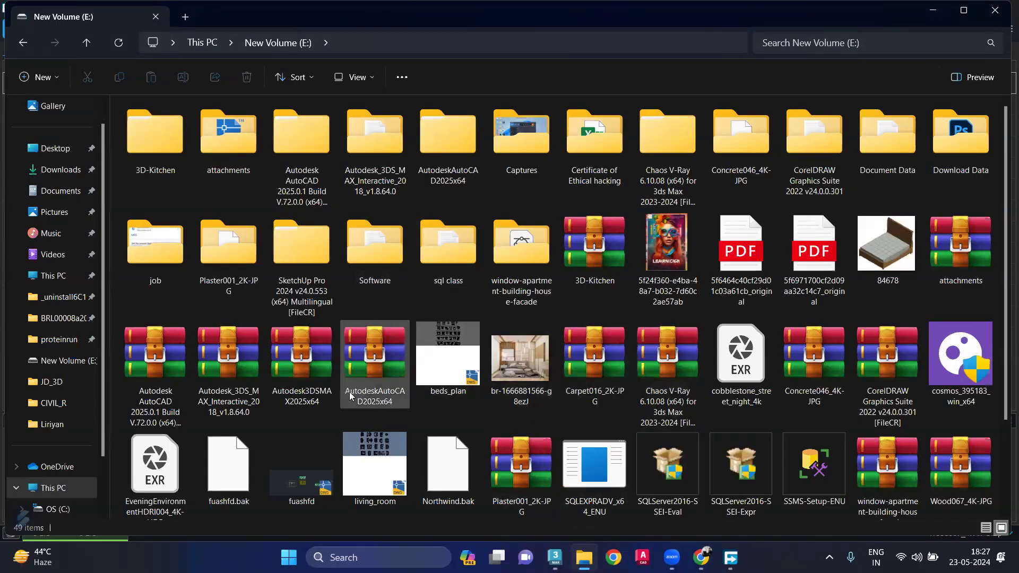
{"action": "scroll", "coordinate": [663, 373], "scroll_direction": "down", "scroll_amount": 2}
{"action": "left_click", "coordinate": [959, 406]}
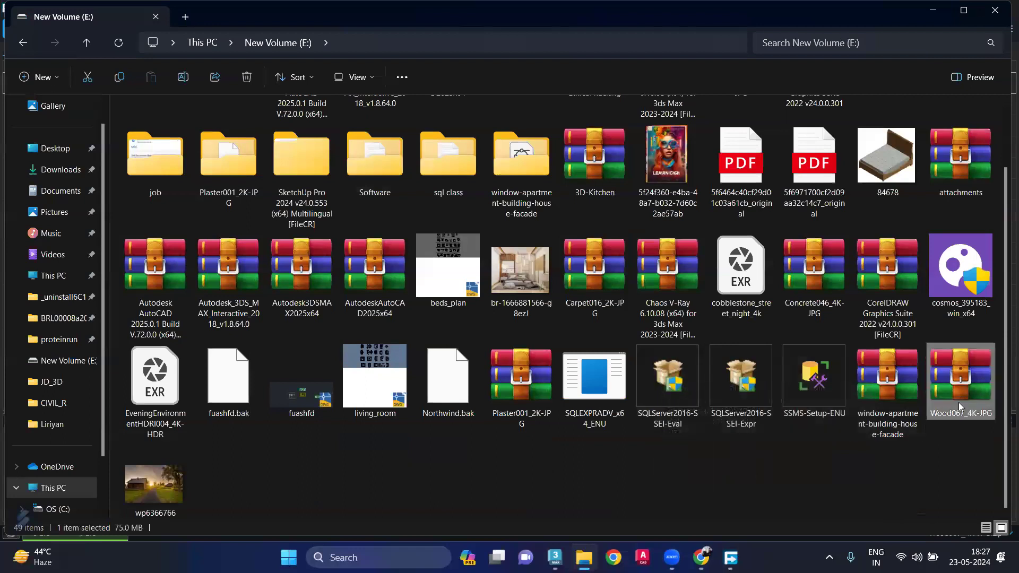
- Extract Wood067_4K-JPG.zip with WinRAR into its own folder and browse the texture files
{"action": "right_click", "coordinate": [959, 406]}
{"action": "mouse_move", "coordinate": [814, 364]}
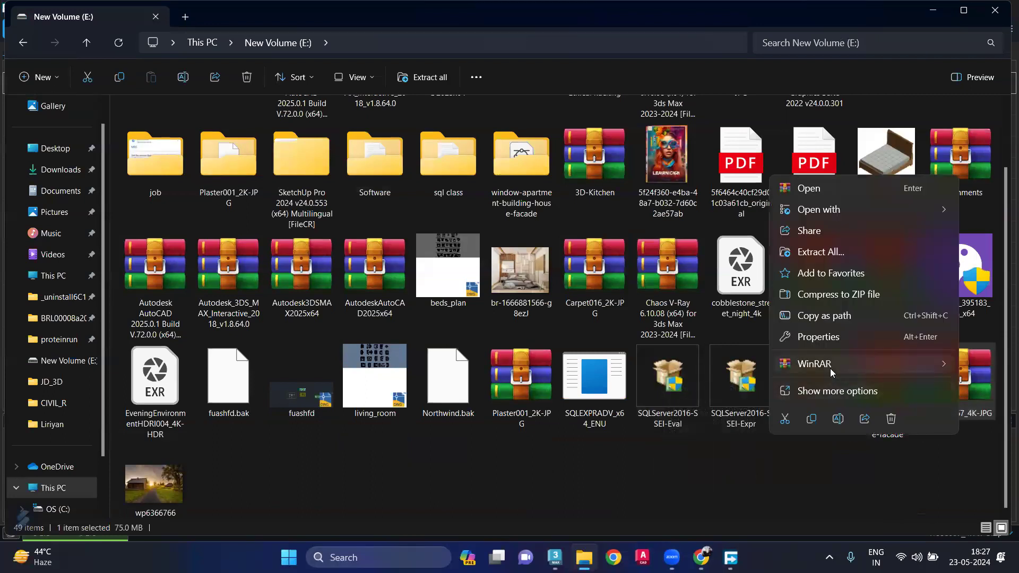
{"action": "left_click", "coordinate": [681, 406]}
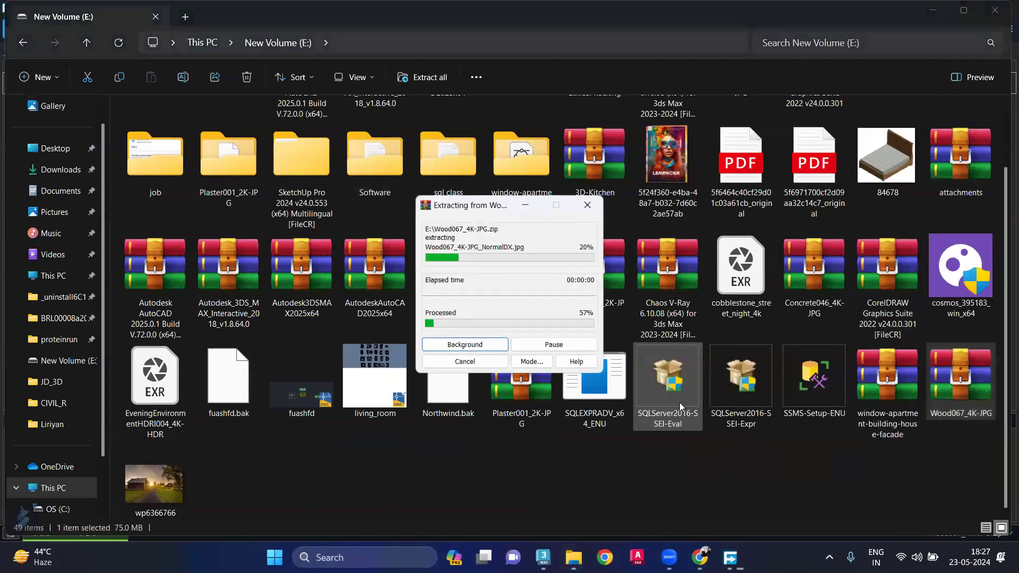
{"action": "double_click", "coordinate": [220, 487]}
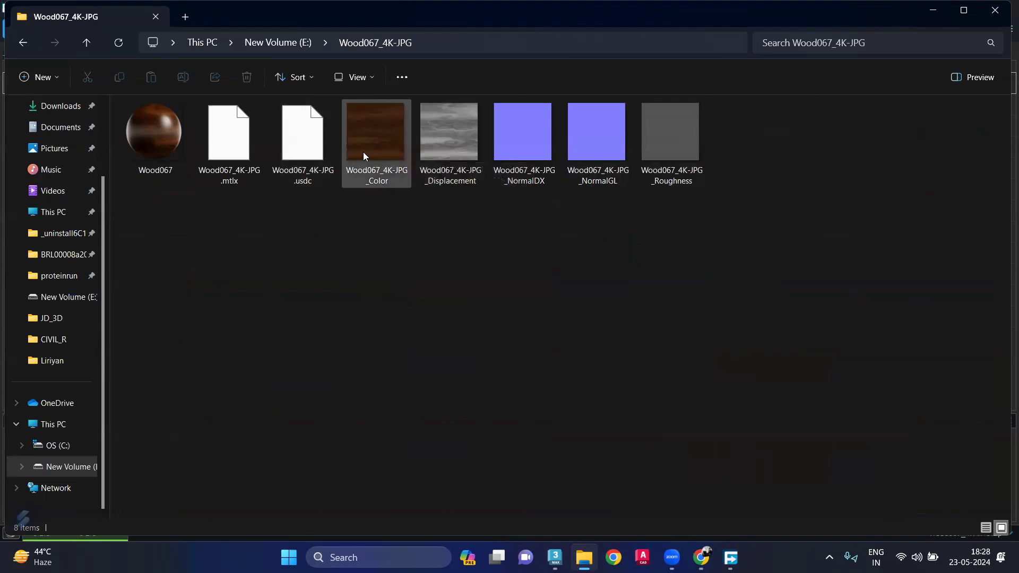
{"action": "key", "text": "Right"}
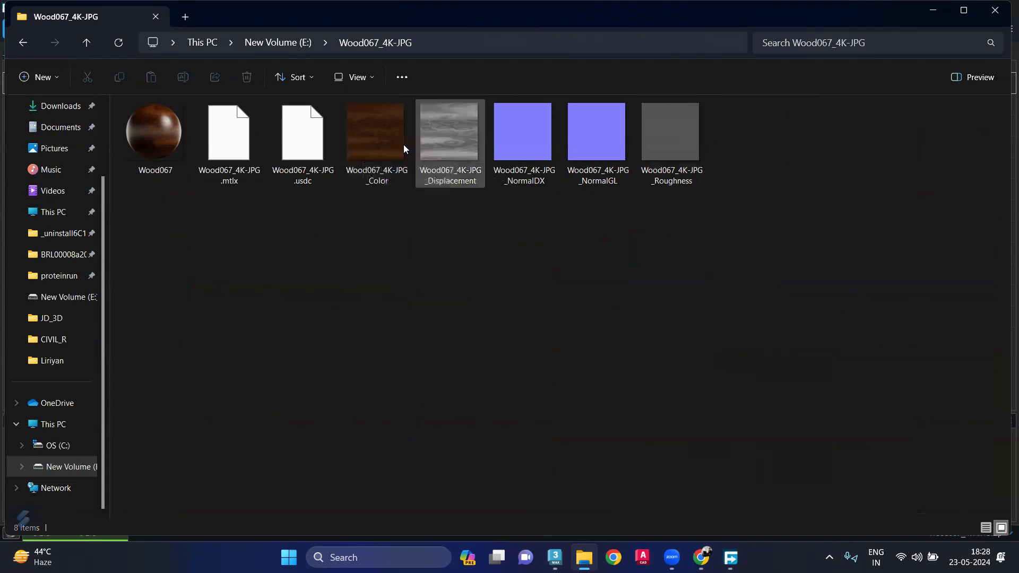
{"action": "key", "text": "Right"}
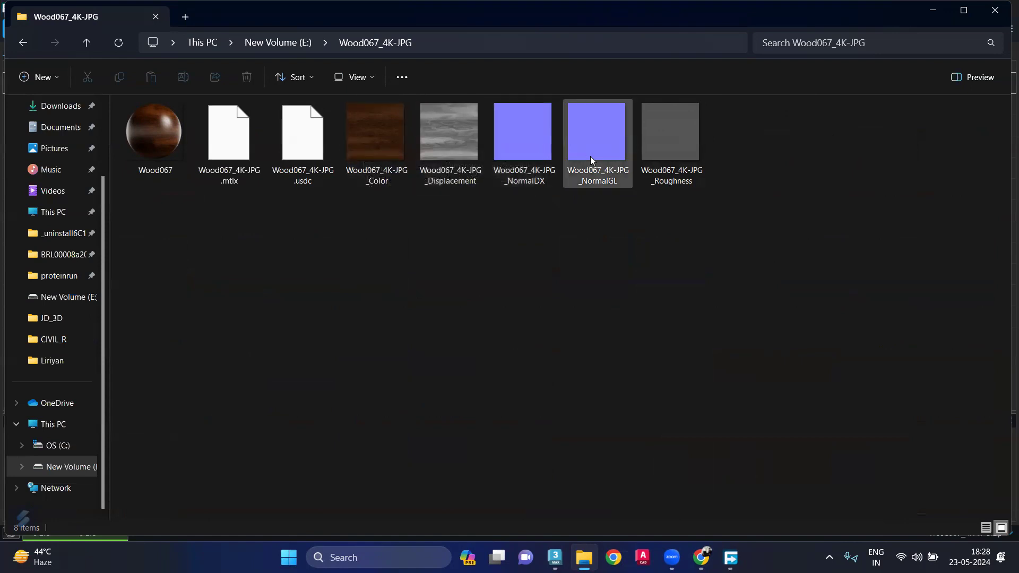
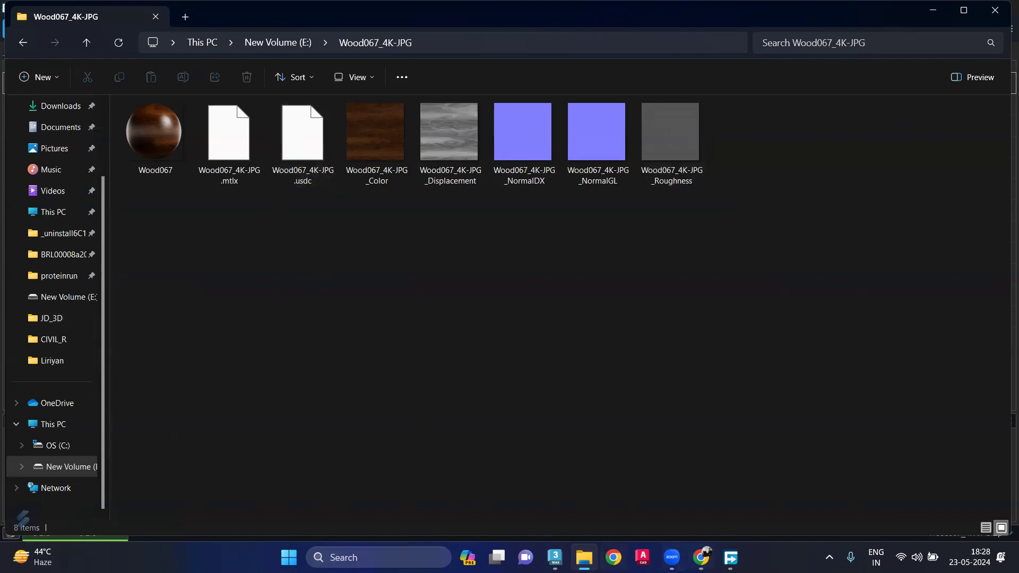
- Switch from the Wood067_4K-JPG folder in File Explorer back to the 3ds Max house scene
{"action": "left_click", "coordinate": [555, 557]}
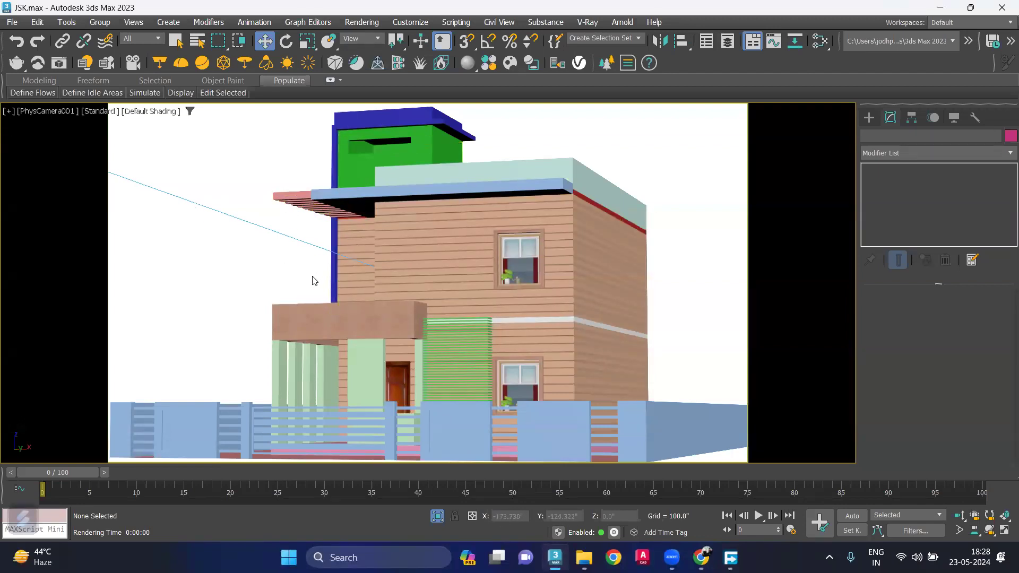
- Maximize the Perspective viewport and orbit and zoom in on the terrace
{"action": "key", "text": "alt+w"}
{"action": "left_click", "coordinate": [139, 364]}
{"action": "key", "text": "alt+w"}
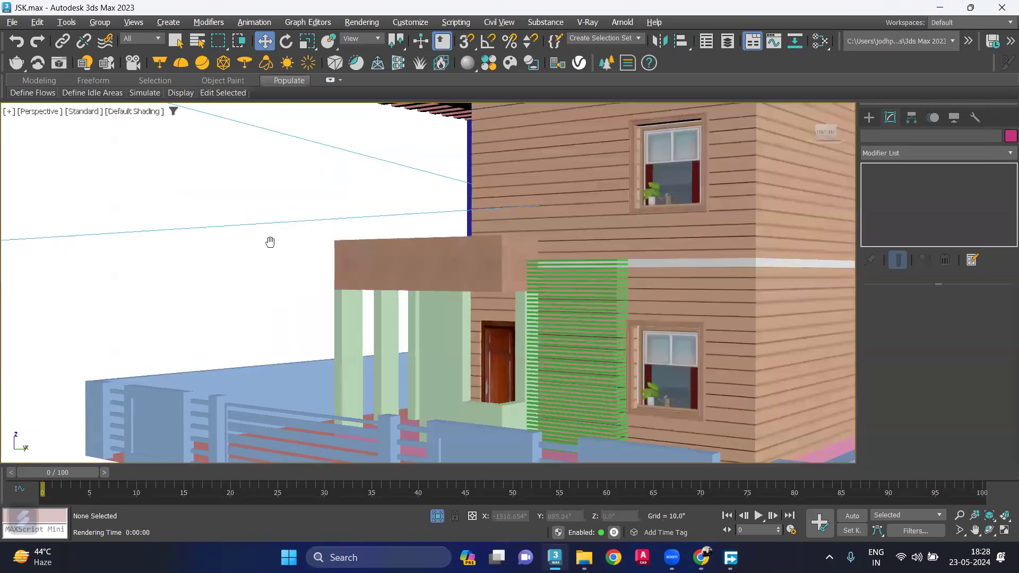
{"action": "middle_click_drag", "start_coordinate": [269, 241], "coordinate": [326, 382]}
{"action": "mouse_move", "coordinate": [269, 361]}
{"action": "middle_mouse_down", "text": "alt"}
{"action": "mouse_move", "coordinate": [335, 386]}
{"action": "mouse_move", "coordinate": [433, 400]}
{"action": "middle_mouse_up", "text": "alt"}
{"action": "scroll", "coordinate": [556, 355], "scroll_direction": "up", "scroll_amount": 2}
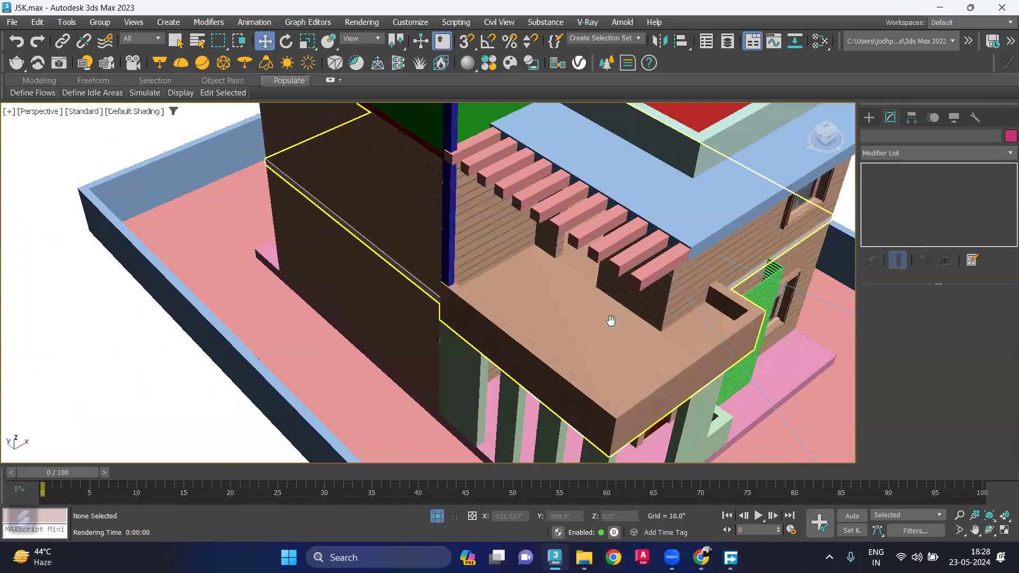
{"action": "scroll", "coordinate": [645, 294], "scroll_direction": "up", "scroll_amount": 2}
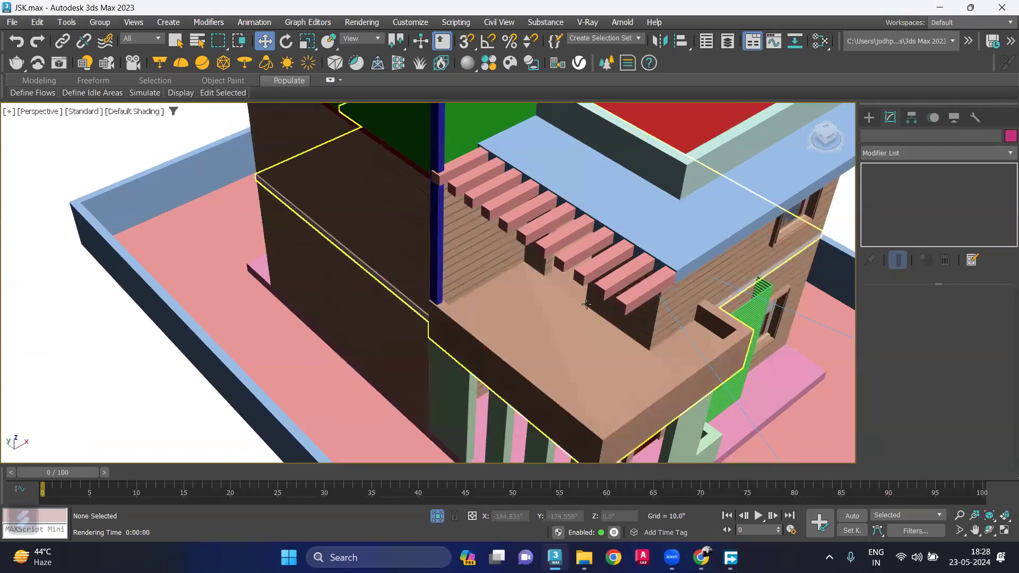
- Pick a few terrace beams, then clear the selection to start over
{"action": "left_click", "coordinate": [623, 296]}
{"action": "left_click", "coordinate": [603, 276], "text": "ctrl"}
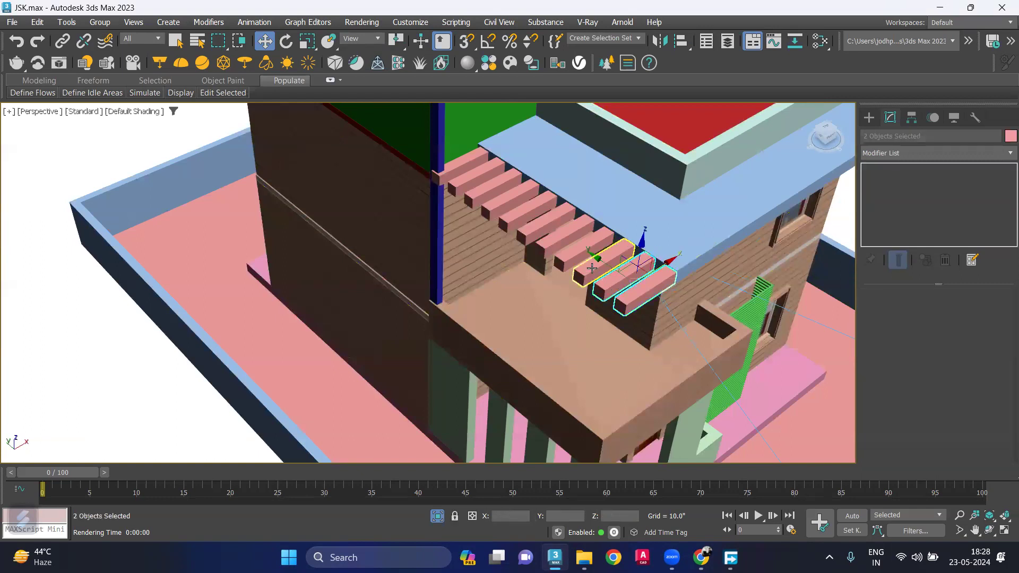
{"action": "left_click", "coordinate": [566, 259], "text": "ctrl"}
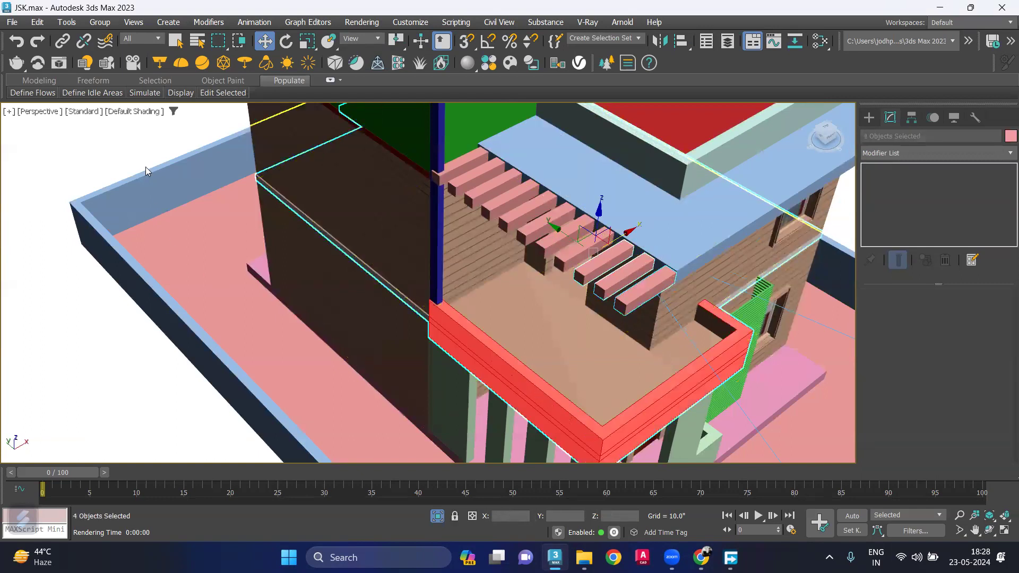
{"action": "key", "text": "ctrl+d"}
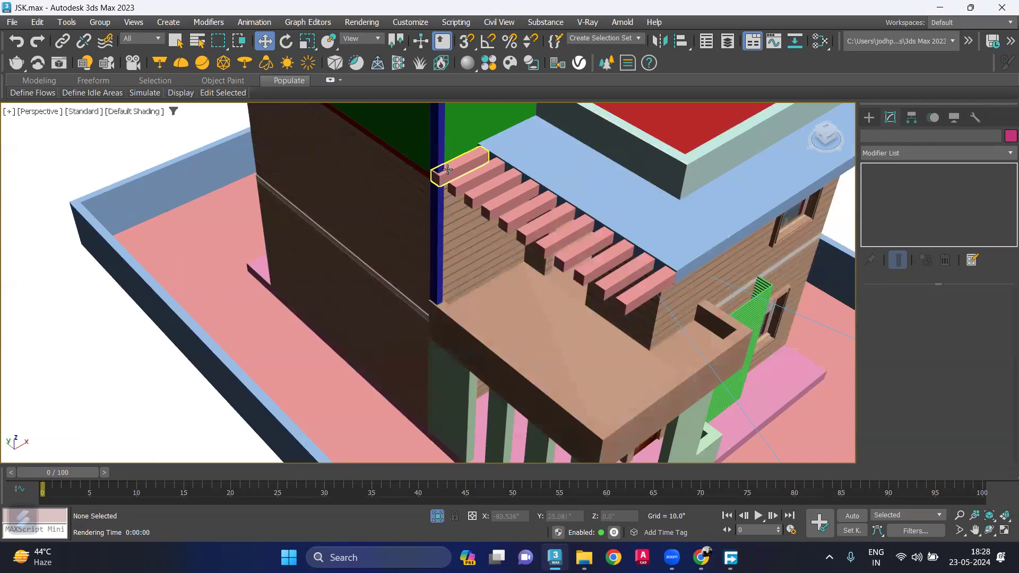
- Select the pink pergola beams one by one from the wall outward, eleven in total
{"action": "left_click", "coordinate": [447, 169]}
{"action": "left_click", "coordinate": [469, 185], "text": "ctrl"}
{"action": "left_click", "coordinate": [489, 204], "text": "ctrl"}
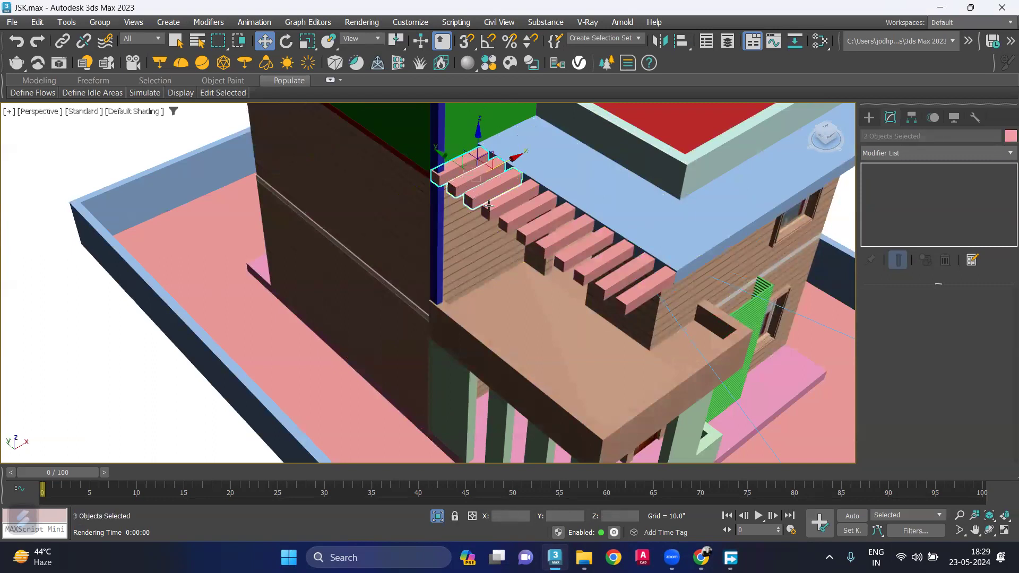
{"action": "left_click", "coordinate": [523, 225], "text": "ctrl"}
{"action": "left_click", "coordinate": [544, 239], "text": "ctrl"}
{"action": "left_click", "coordinate": [570, 257], "text": "ctrl"}
{"action": "left_click", "coordinate": [592, 274], "text": "ctrl"}
{"action": "left_click", "coordinate": [616, 292], "text": "ctrl"}
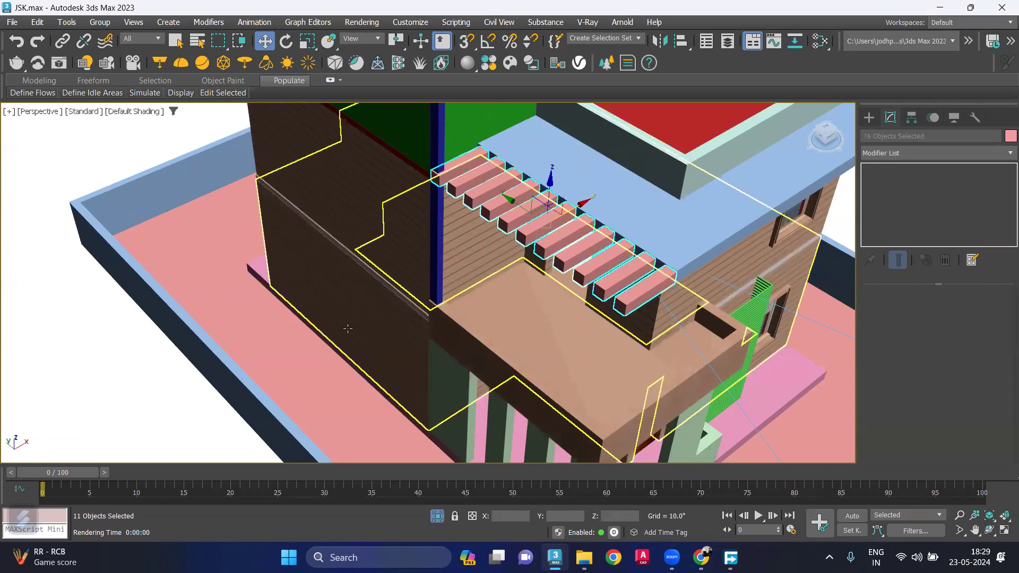
{"action": "scroll", "coordinate": [506, 207], "scroll_direction": "up", "scroll_amount": 2}
{"action": "scroll", "coordinate": [506, 207], "scroll_direction": "up", "scroll_amount": 2}
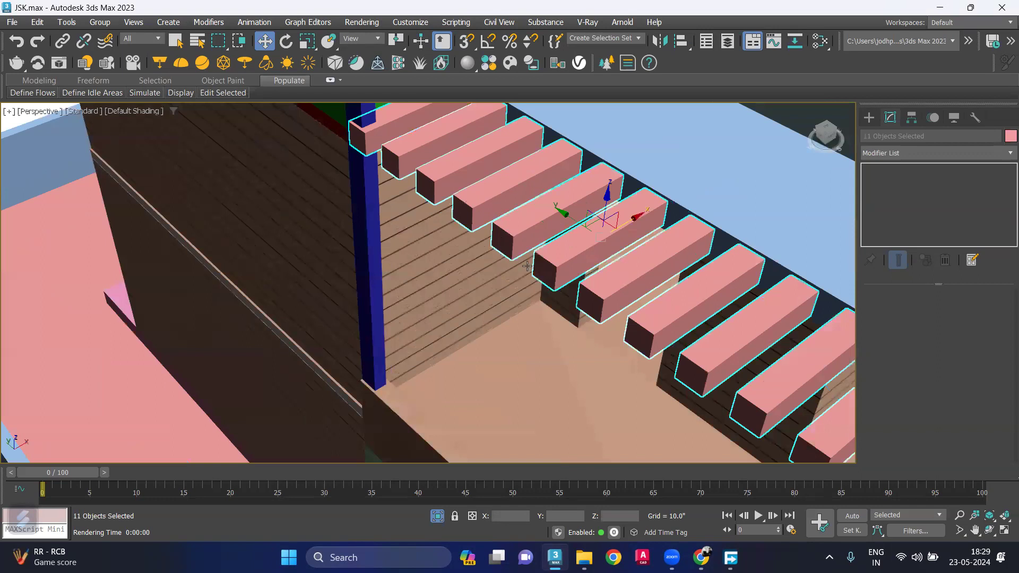
- In the Slate material editor, add a PBR Material (Metal/Rough) node via search
{"action": "key", "text": "m"}
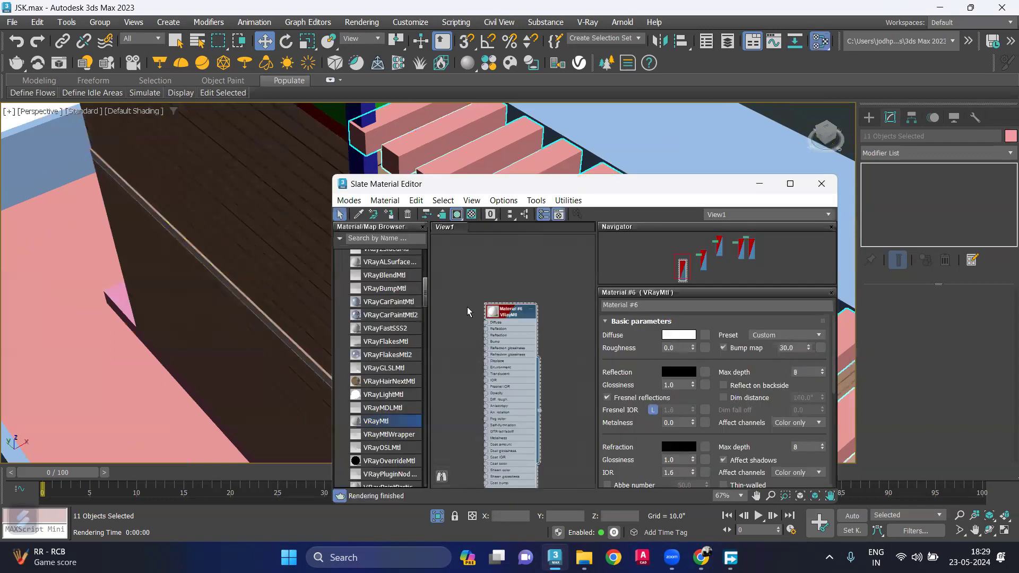
{"action": "scroll", "coordinate": [515, 263], "scroll_direction": "down", "scroll_amount": 5}
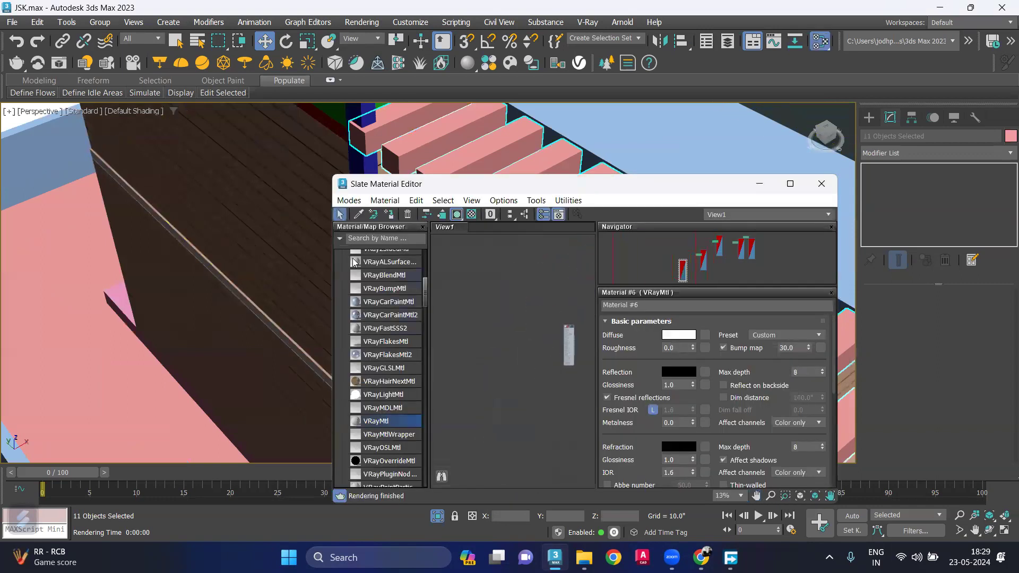
{"action": "left_click", "coordinate": [374, 239]}
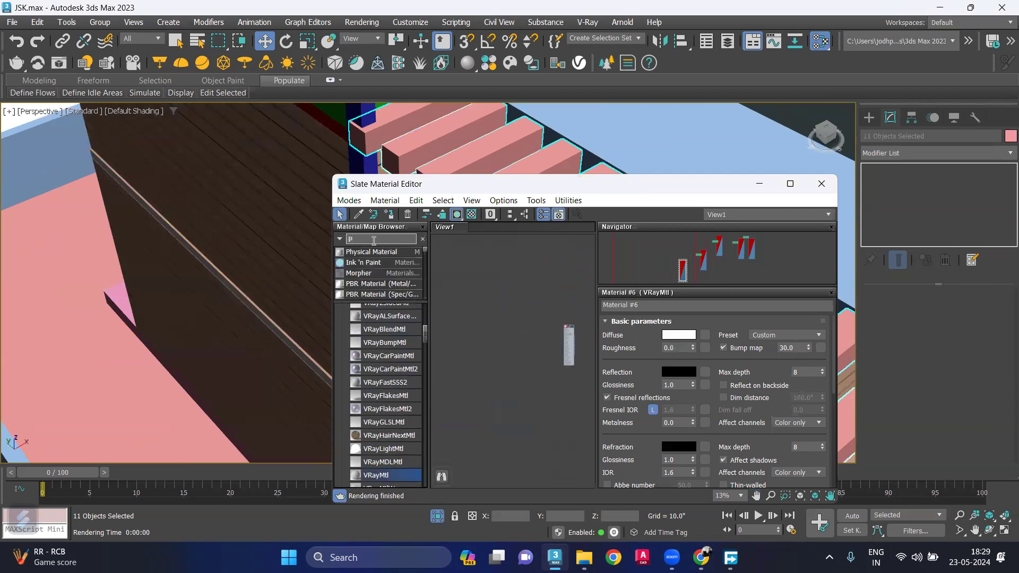
{"action": "type", "text": "br"}
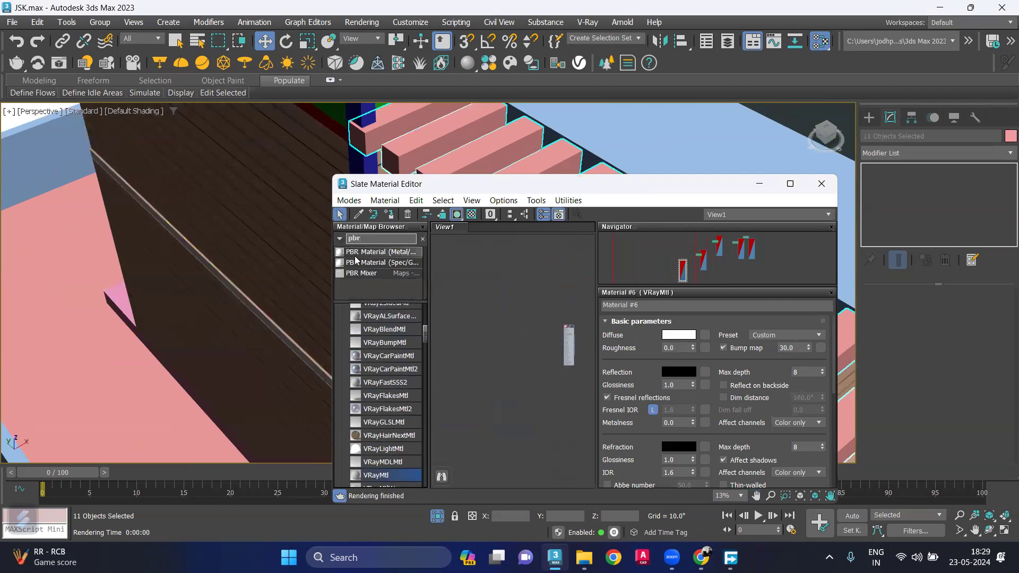
{"action": "left_click_drag", "start_coordinate": [360, 257], "coordinate": [492, 285]}
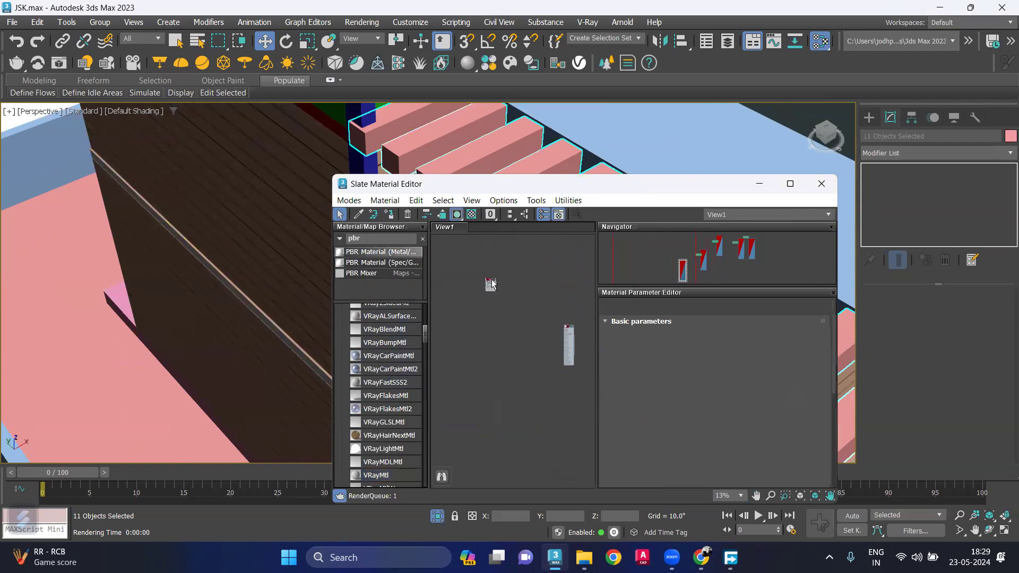
{"action": "scroll", "coordinate": [490, 284], "scroll_direction": "up", "scroll_amount": 5}
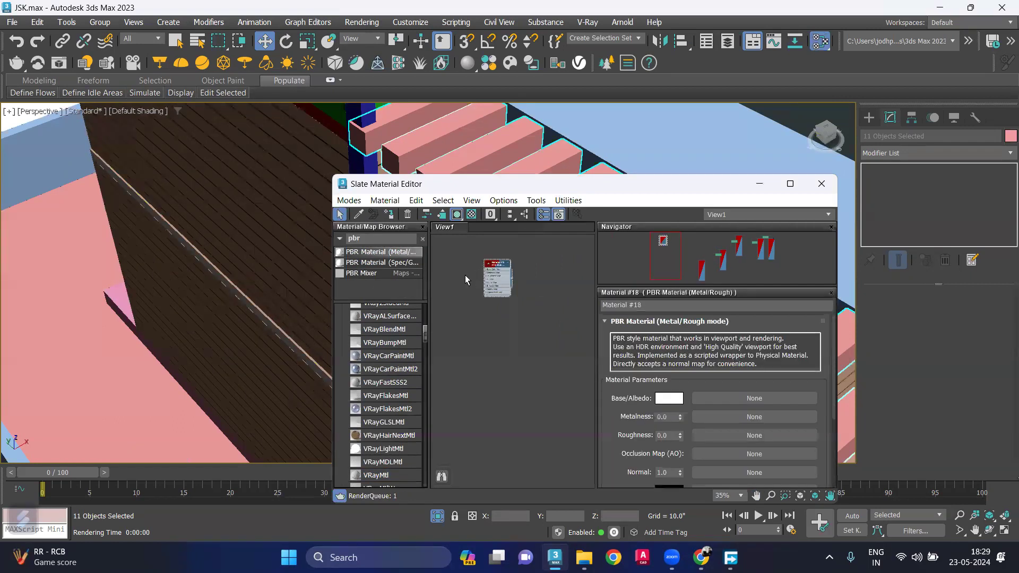
{"action": "scroll", "coordinate": [467, 274], "scroll_direction": "up", "scroll_amount": 2}
{"action": "scroll", "coordinate": [461, 294], "scroll_direction": "up", "scroll_amount": 2}
{"action": "scroll", "coordinate": [468, 297], "scroll_direction": "up", "scroll_amount": 2}
{"action": "middle_click_drag", "start_coordinate": [468, 297], "coordinate": [461, 314]}
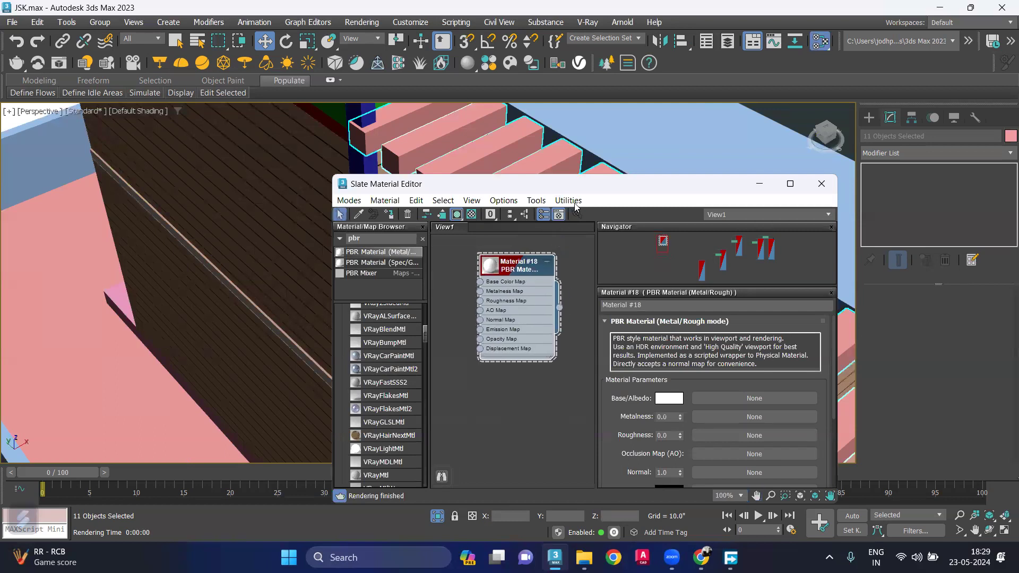
- Assign Material #18 to the selected beams and begin wiring a Base Color map
{"action": "left_click_drag", "start_coordinate": [603, 186], "coordinate": [852, 175]}
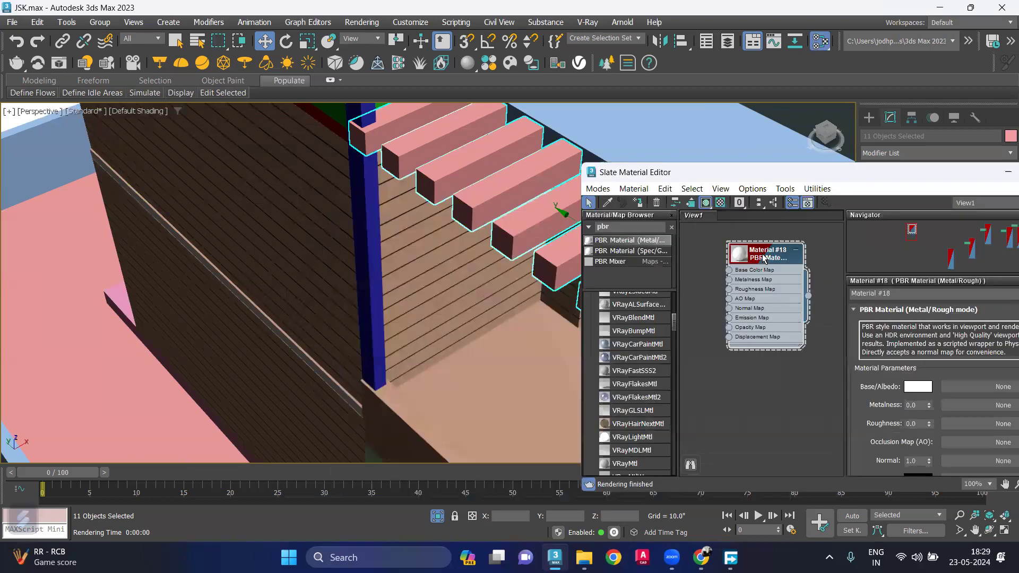
{"action": "right_click", "coordinate": [756, 243]}
{"action": "left_click", "coordinate": [807, 214]}
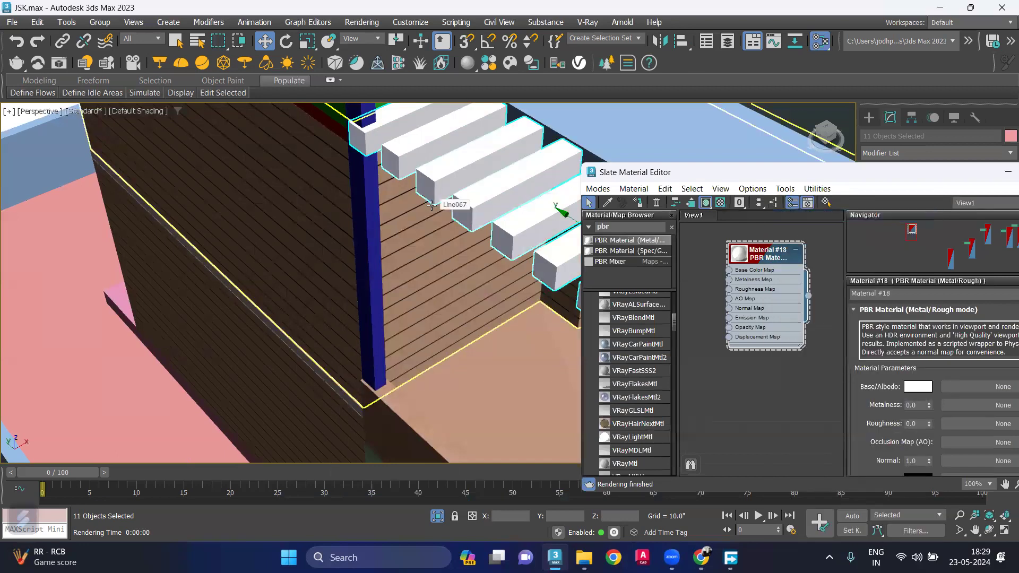
{"action": "mouse_move", "coordinate": [763, 257]}
{"action": "left_mouse_down"}
{"action": "mouse_move", "coordinate": [805, 257]}
{"action": "mouse_move", "coordinate": [742, 295]}
{"action": "mouse_move", "coordinate": [721, 323]}
{"action": "left_mouse_up"}
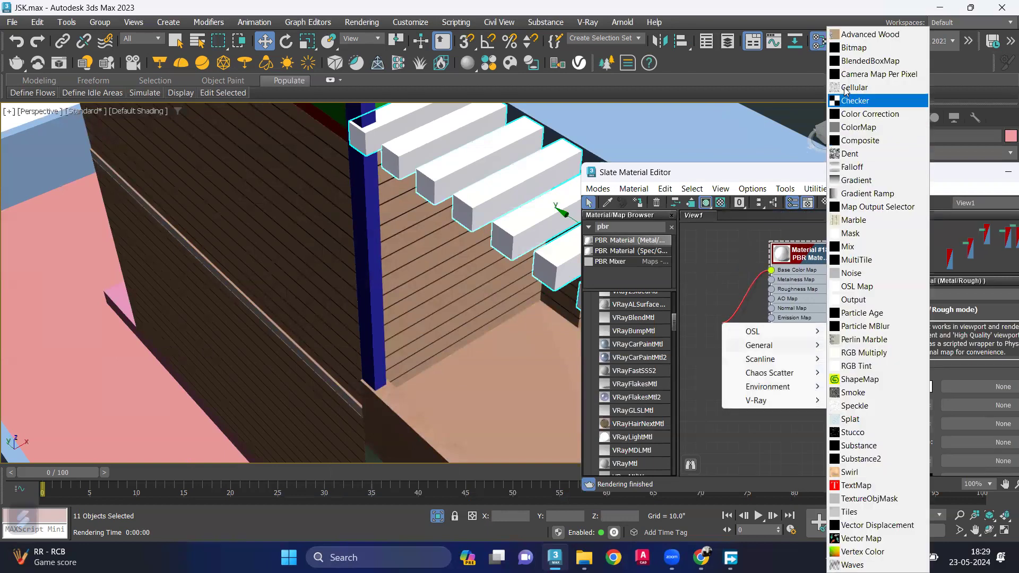
- Load the Wood067 Color JPG from E:\Wood067_4K-JPG as the Base Color bitmap
{"action": "left_click", "coordinate": [849, 44]}
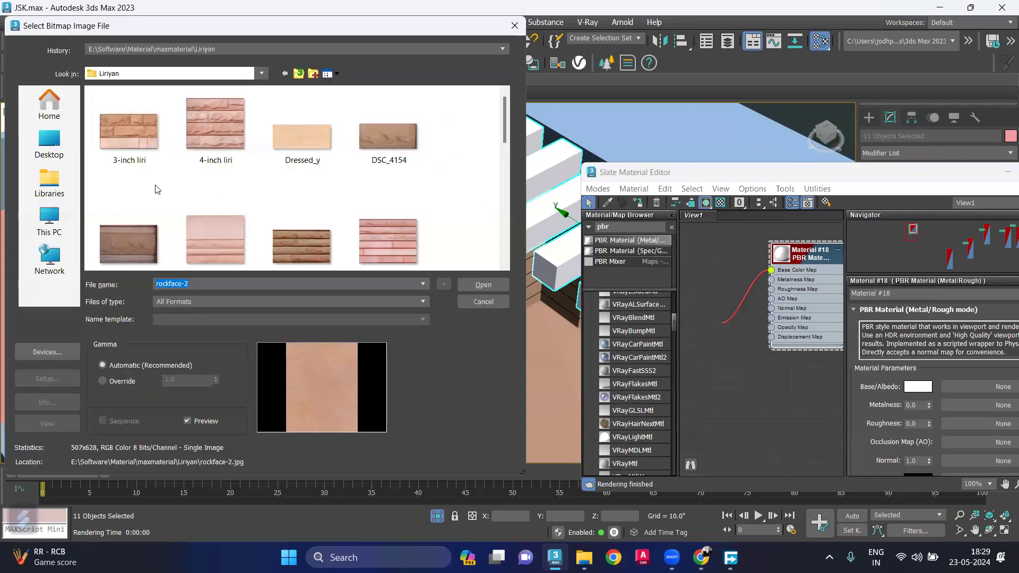
{"action": "left_click", "coordinate": [61, 221]}
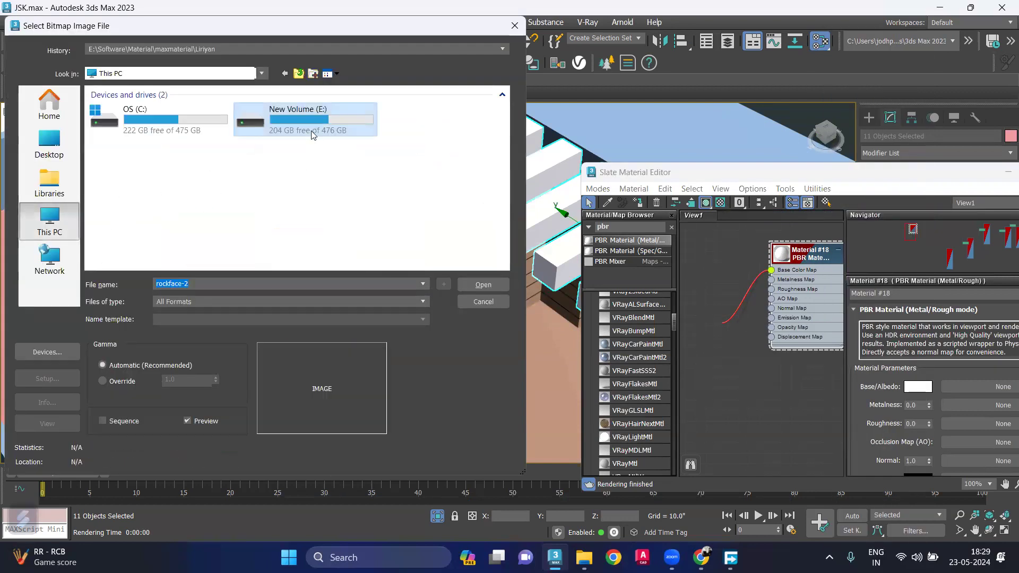
{"action": "double_click", "coordinate": [312, 134]}
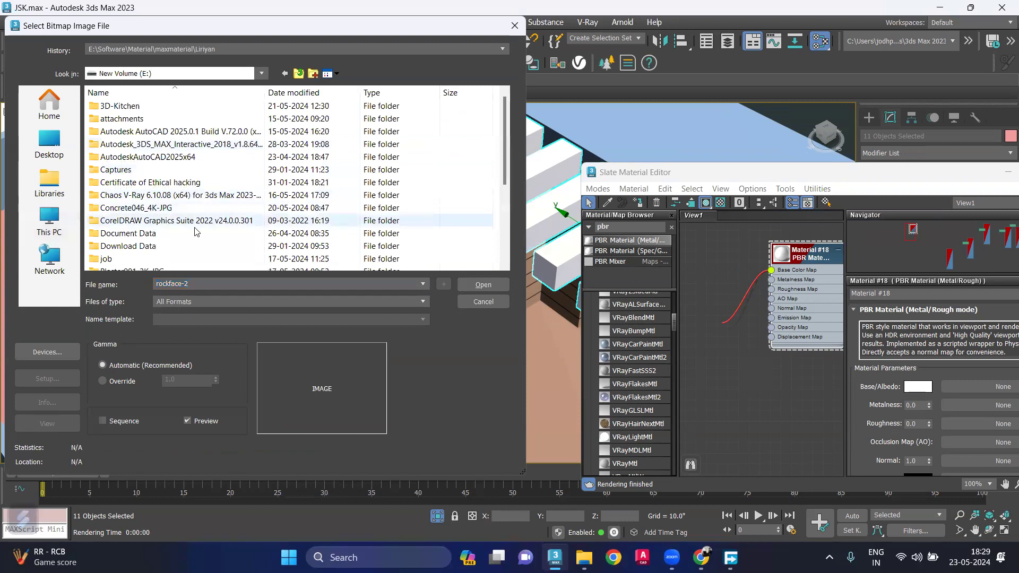
{"action": "scroll", "coordinate": [160, 252], "scroll_direction": "down", "scroll_amount": 2}
{"action": "scroll", "coordinate": [161, 252], "scroll_direction": "down", "scroll_amount": 1}
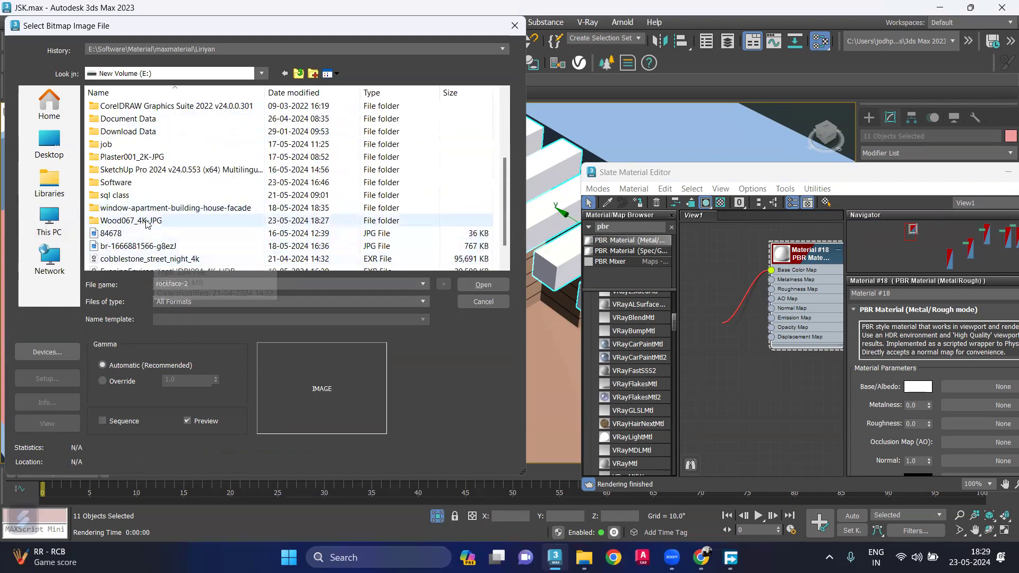
{"action": "double_click", "coordinate": [148, 219]}
{"action": "left_click", "coordinate": [196, 131]}
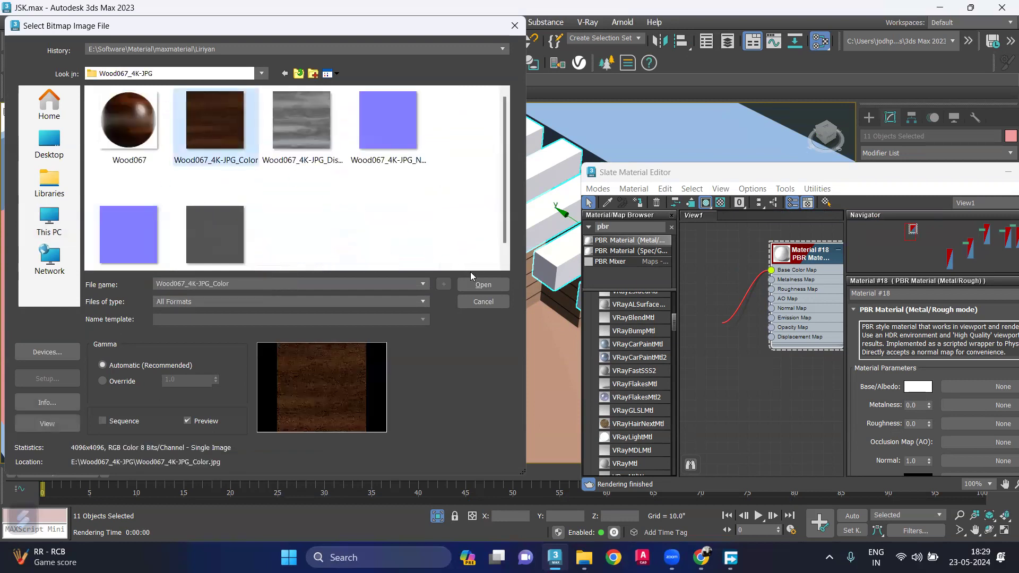
{"action": "left_click", "coordinate": [478, 285]}
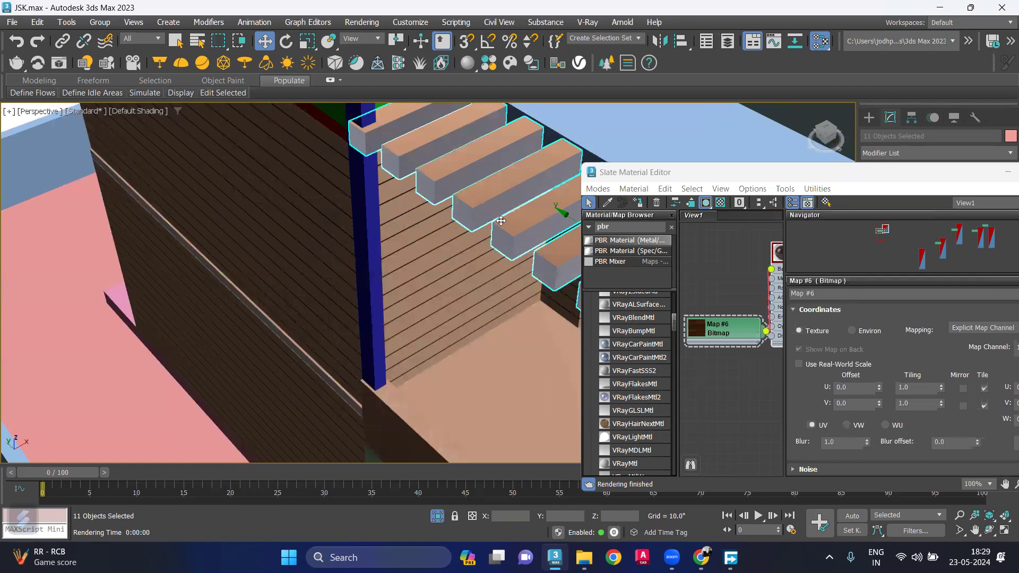
- Place the bitmap node beside the material and start wiring the Roughness input
{"action": "left_click_drag", "start_coordinate": [713, 327], "coordinate": [683, 251]}
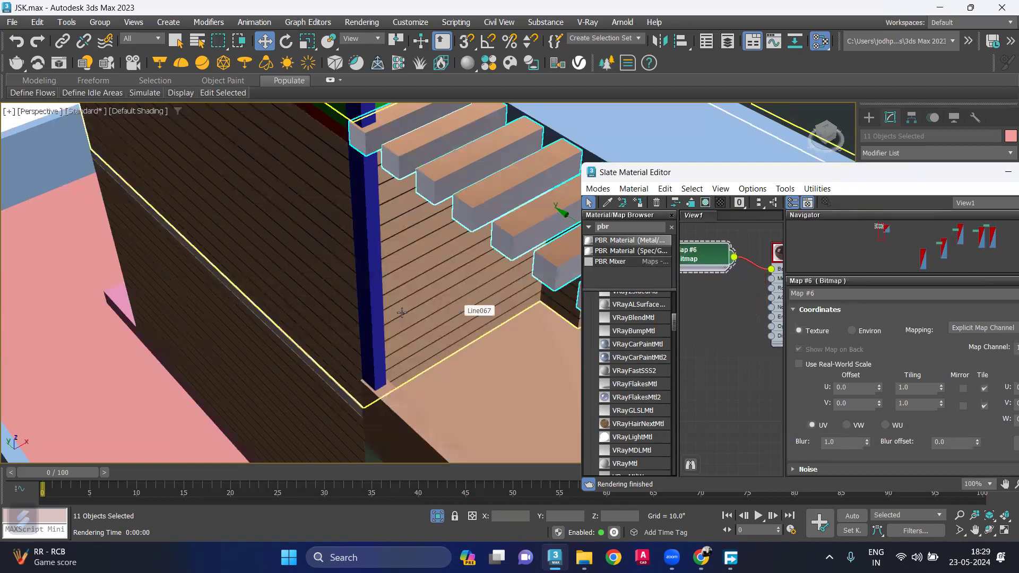
{"action": "middle_click_drag", "start_coordinate": [713, 298], "coordinate": [685, 289]}
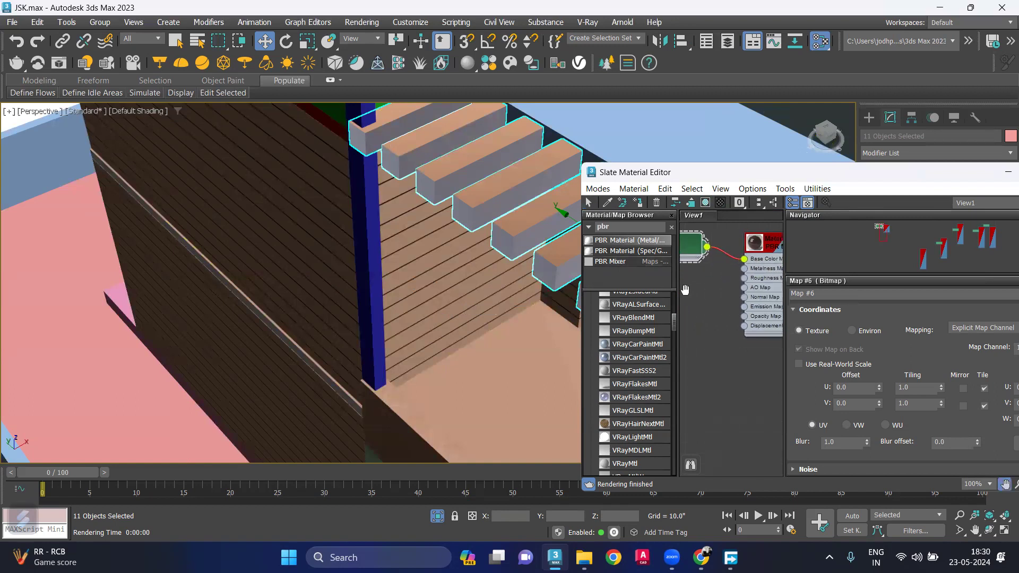
{"action": "left_click_drag", "start_coordinate": [744, 278], "coordinate": [702, 323]}
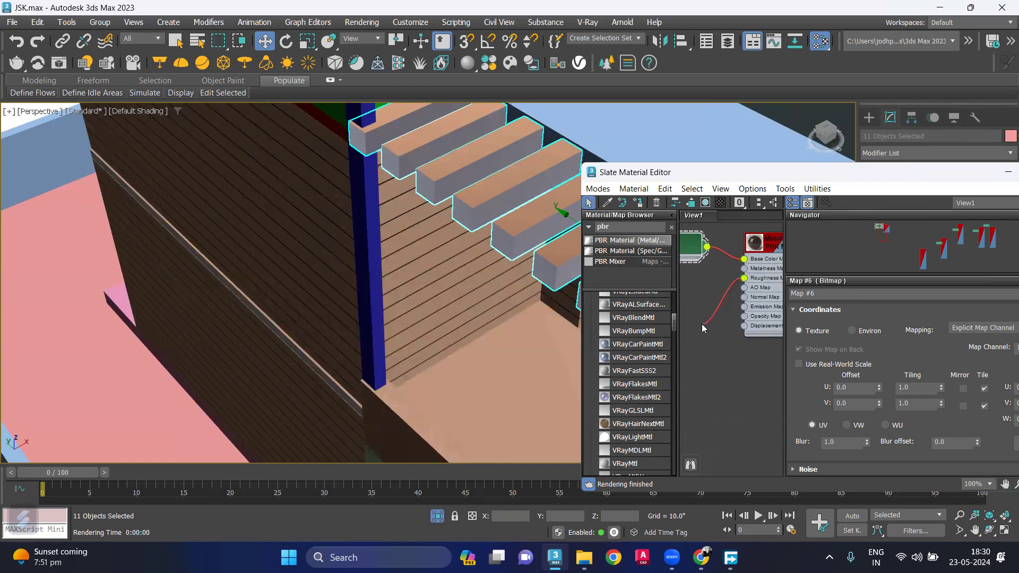
{"action": "mouse_move", "coordinate": [739, 346]}
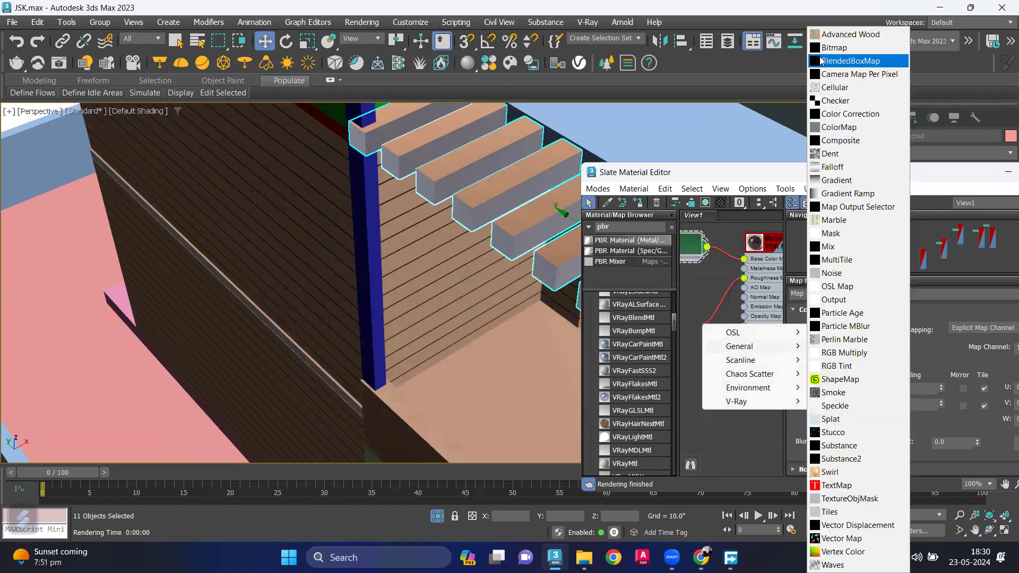
- Load the Wood067 roughness texture as the Roughness bitmap
{"action": "left_click", "coordinate": [824, 49]}
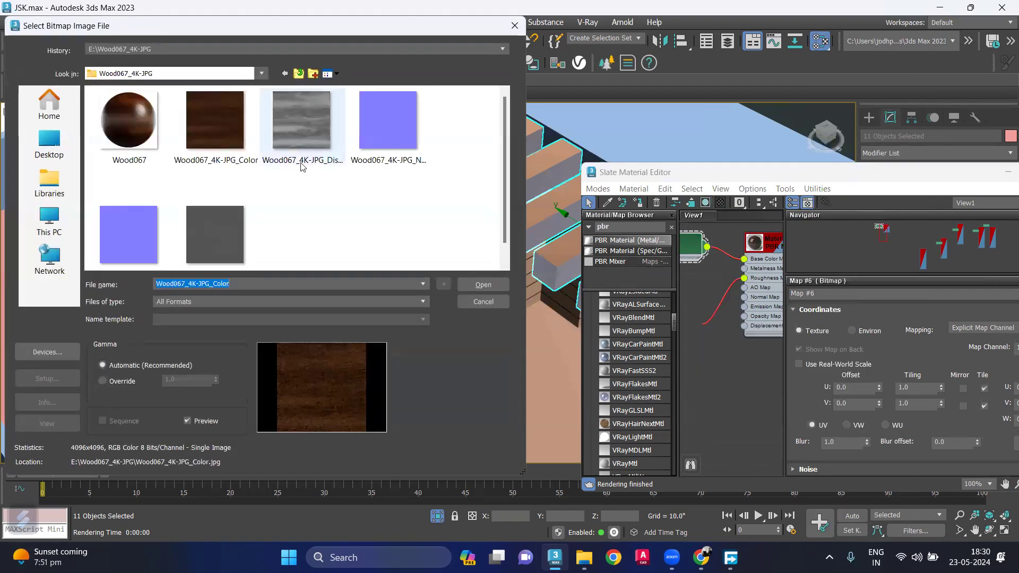
{"action": "left_click", "coordinate": [208, 255]}
{"action": "left_click", "coordinate": [469, 286]}
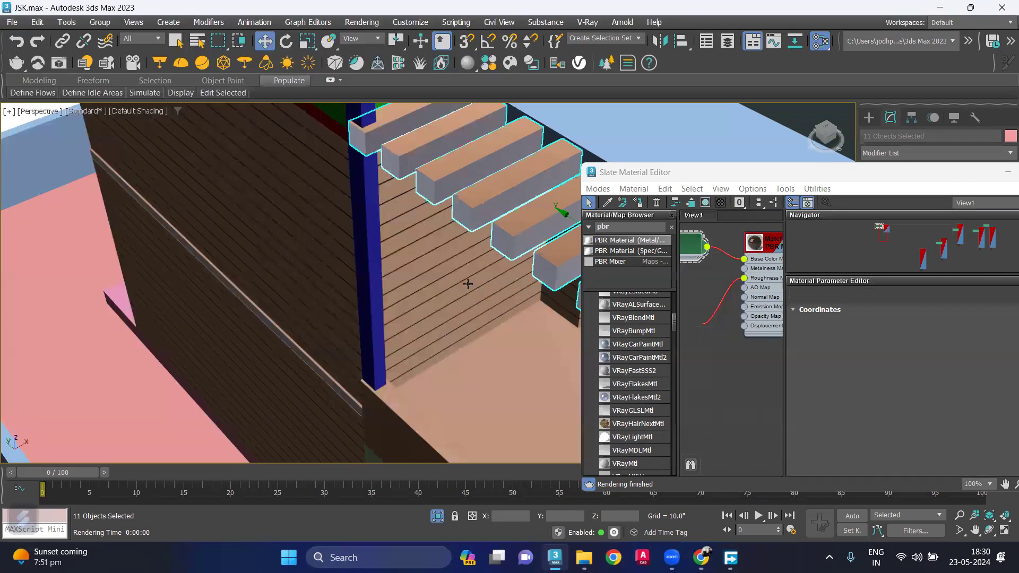
{"action": "mouse_move", "coordinate": [467, 284]}
{"action": "middle_mouse_down", "text": "alt"}
{"action": "mouse_move", "coordinate": [339, 291]}
{"action": "mouse_move", "coordinate": [334, 271]}
{"action": "mouse_move", "coordinate": [369, 289]}
{"action": "mouse_move", "coordinate": [327, 296]}
{"action": "middle_mouse_up", "text": "alt"}
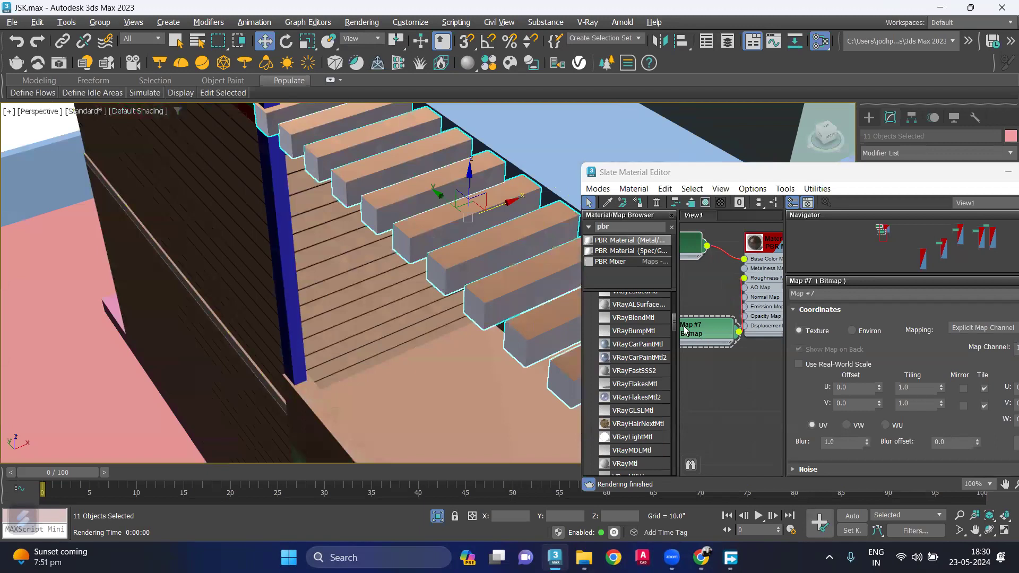
{"action": "left_click_drag", "start_coordinate": [700, 326], "coordinate": [639, 303]}
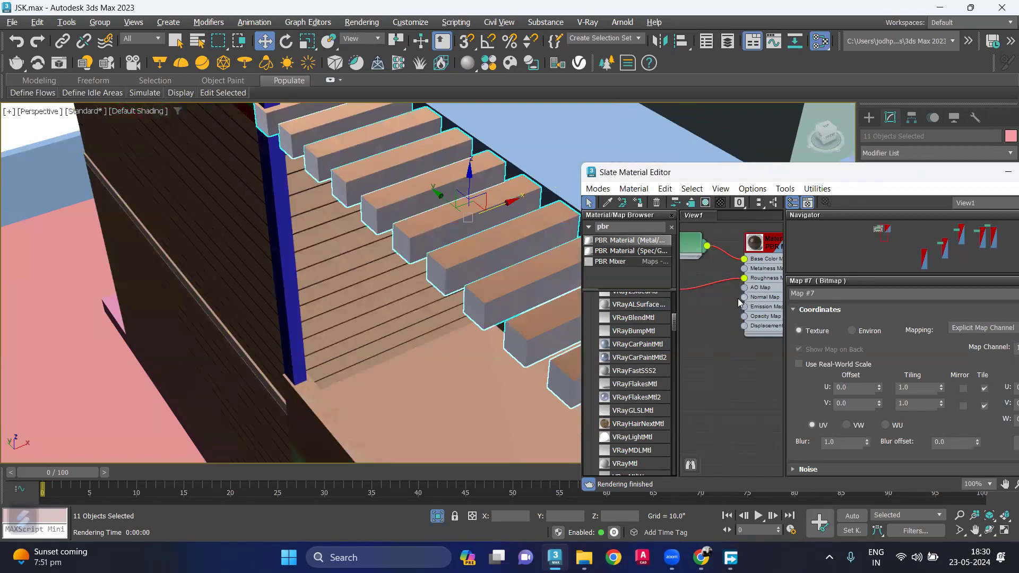
- Wire a bitmap with the Wood067 NormalDX texture into the Normal Map input
{"action": "left_click_drag", "start_coordinate": [743, 297], "coordinate": [702, 346]}
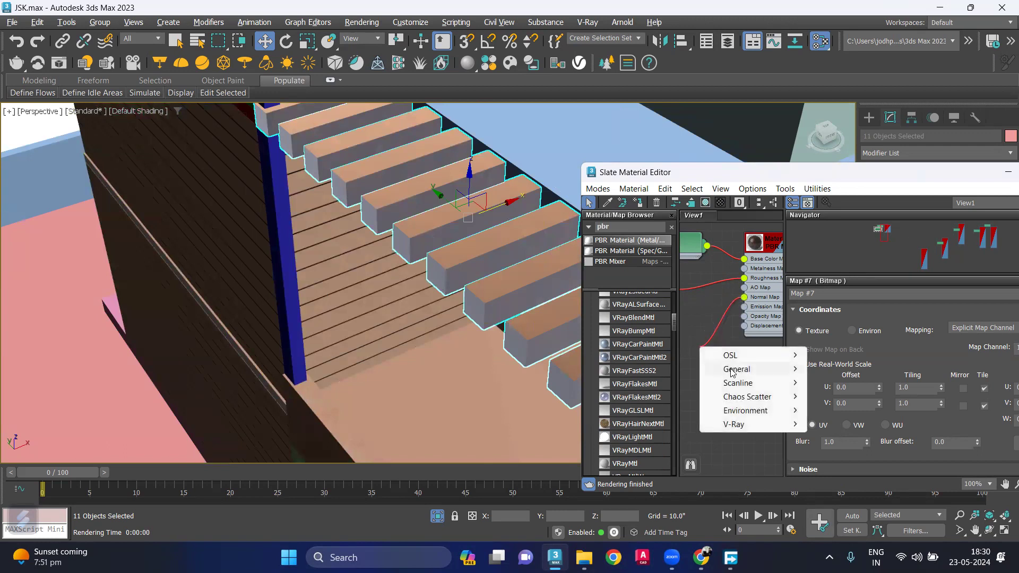
{"action": "mouse_move", "coordinate": [737, 369]}
{"action": "left_click", "coordinate": [829, 47]}
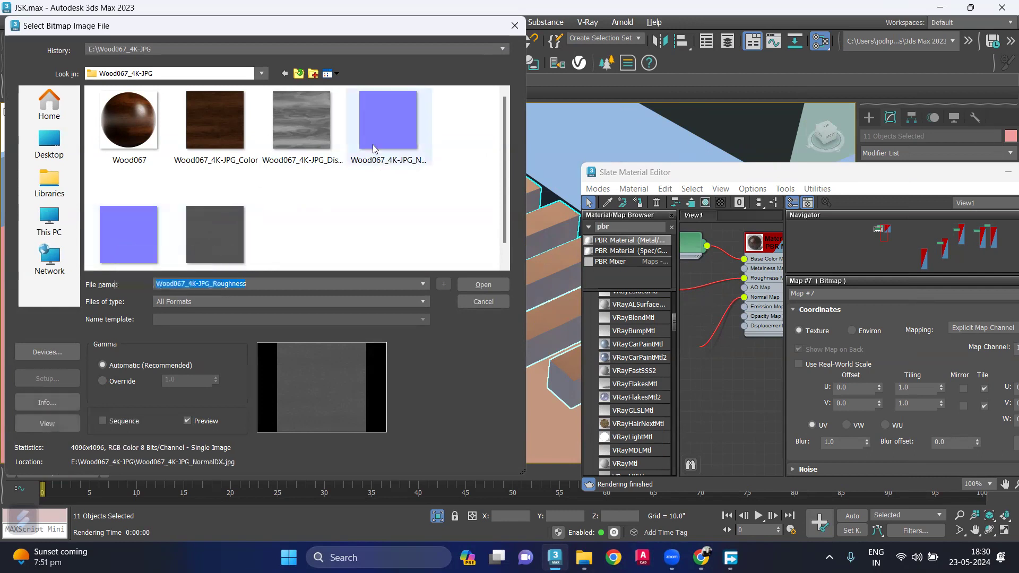
{"action": "left_click", "coordinate": [482, 283]}
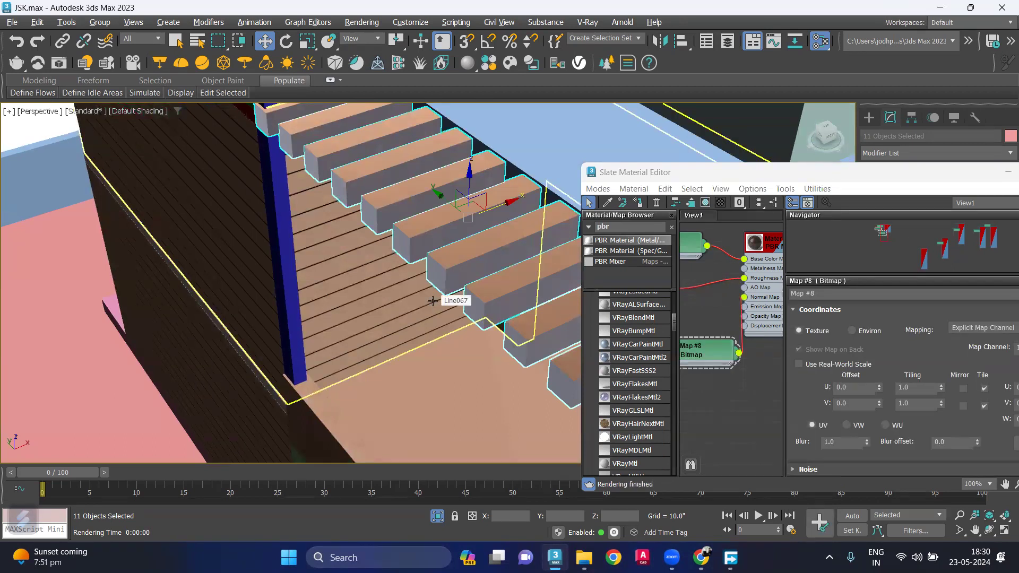
{"action": "left_click_drag", "start_coordinate": [695, 349], "coordinate": [654, 305]}
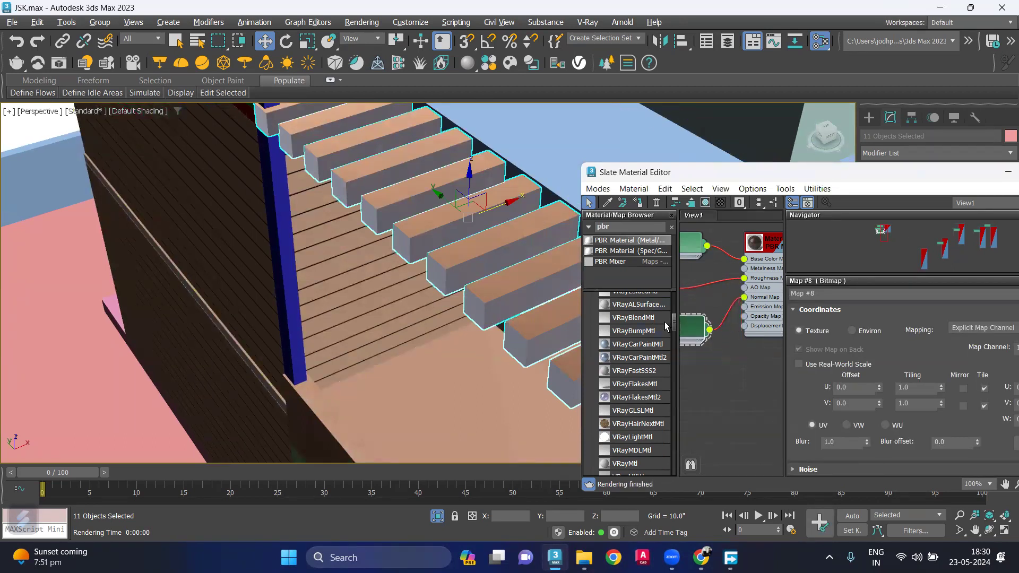
- Wire a bitmap with the Wood067 displacement texture into the Displacement input
{"action": "left_click_drag", "start_coordinate": [738, 327], "coordinate": [706, 389]}
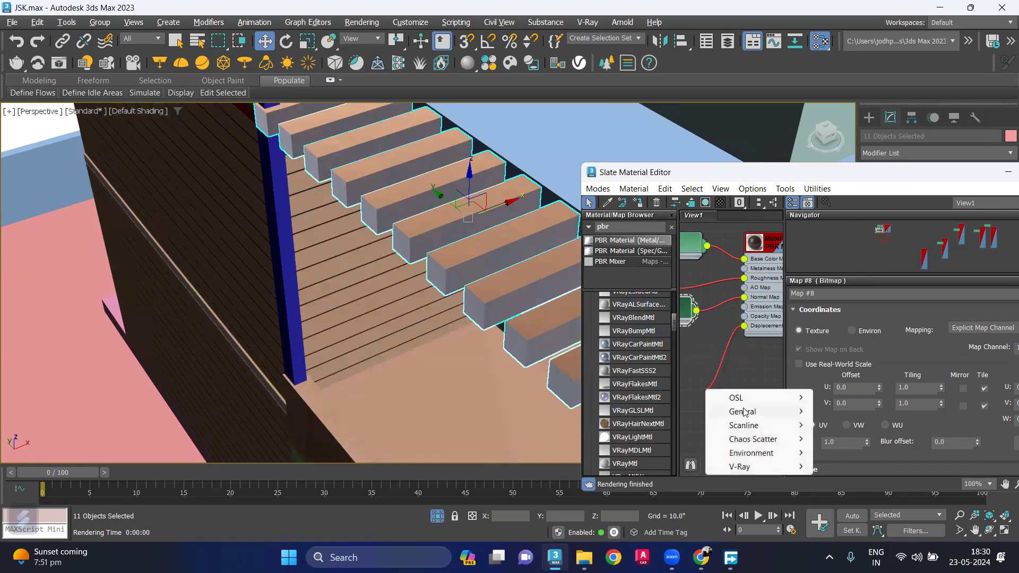
{"action": "left_click", "coordinate": [865, 48]}
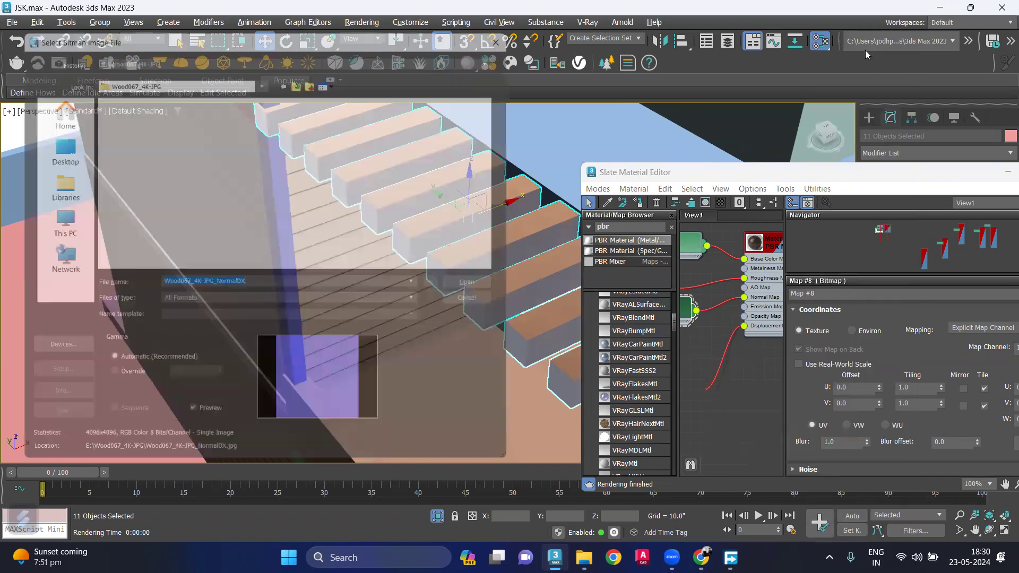
{"action": "left_click", "coordinate": [301, 121]}
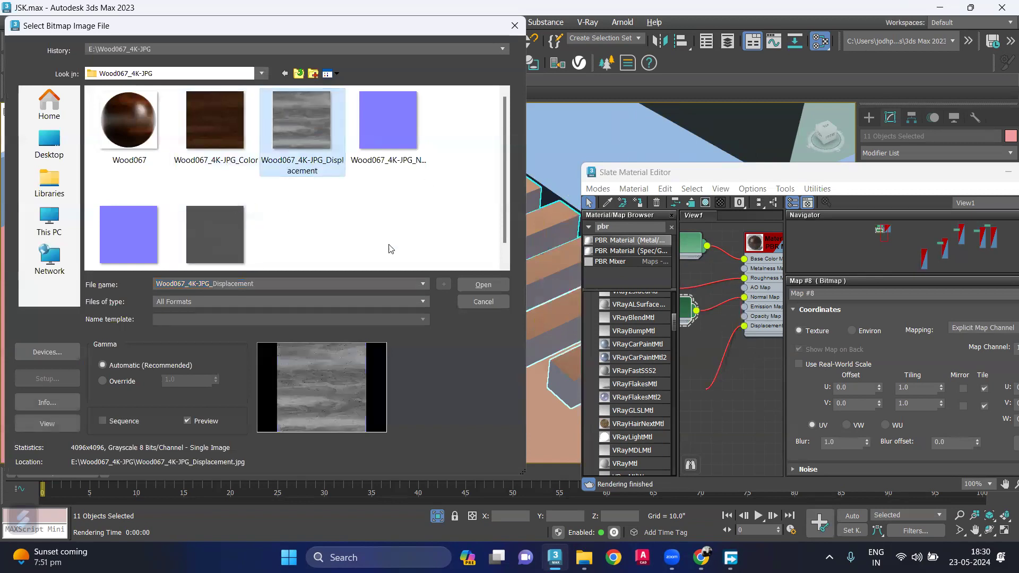
{"action": "left_click", "coordinate": [483, 285]}
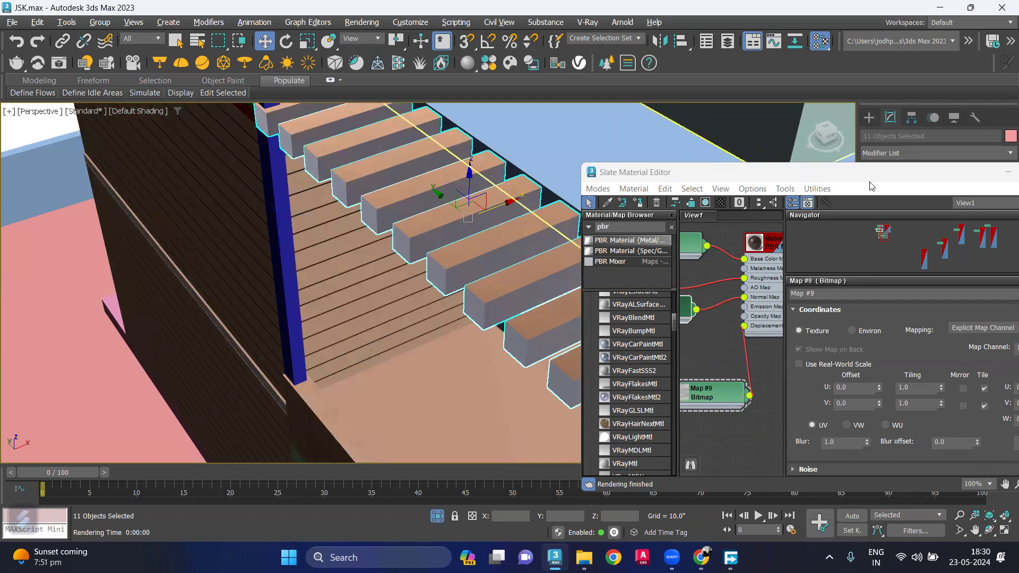
{"action": "left_click_drag", "start_coordinate": [842, 172], "coordinate": [454, 172]}
- Close the material editor and add a UVW Map modifier to the slats
{"action": "left_click", "coordinate": [775, 172]}
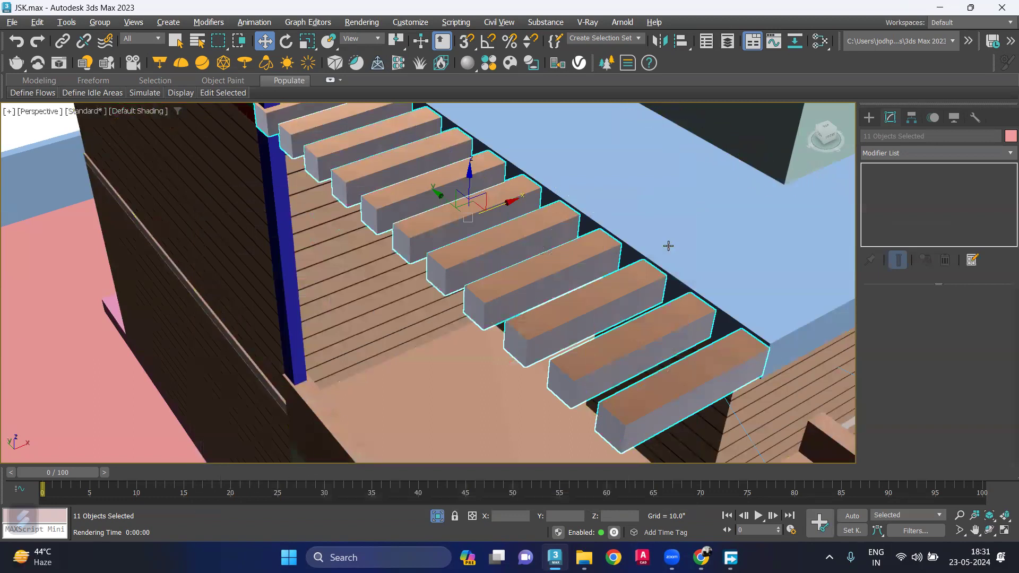
{"action": "left_click", "coordinate": [905, 149]}
{"action": "key", "text": "u"}
{"action": "scroll", "coordinate": [911, 85], "scroll_direction": "down", "scroll_amount": 2}
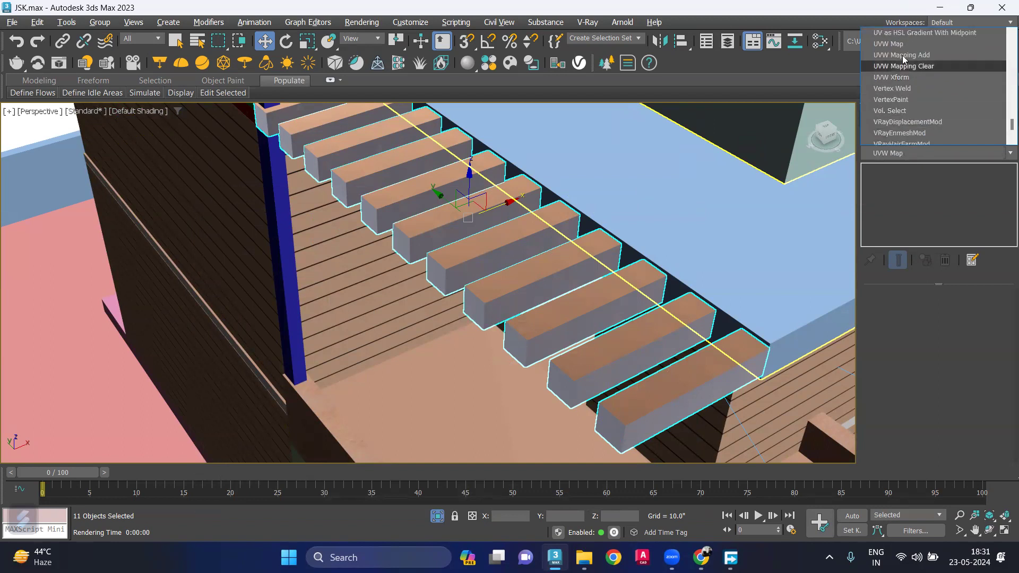
{"action": "left_click", "coordinate": [901, 46]}
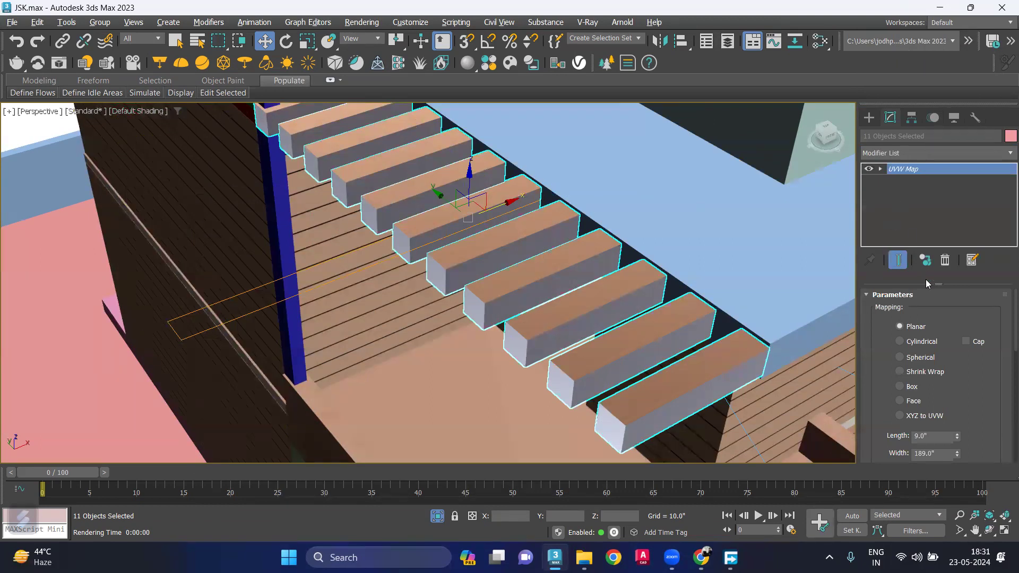
- Set the UVW Map to Box with length, width and height of 36"
{"action": "left_click", "coordinate": [900, 386]}
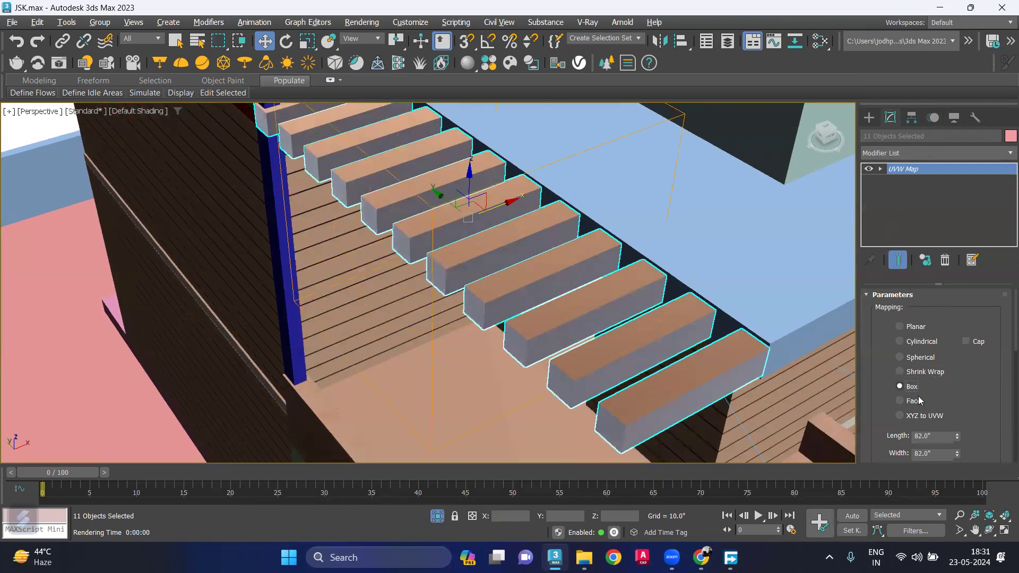
{"action": "scroll", "coordinate": [967, 426], "scroll_direction": "down", "scroll_amount": 1}
{"action": "double_click", "coordinate": [934, 420]}
{"action": "type", "text": "36"}
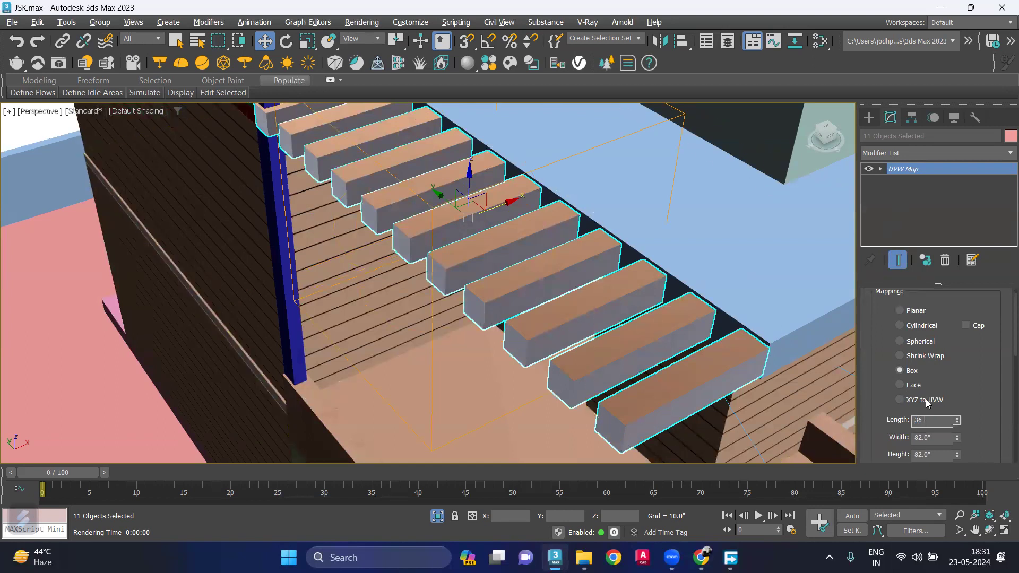
{"action": "double_click", "coordinate": [933, 437]}
{"action": "type", "text": "36"}
{"action": "scroll", "coordinate": [928, 435], "scroll_direction": "down", "scroll_amount": 1}
{"action": "double_click", "coordinate": [937, 439]}
{"action": "type", "text": "36"}
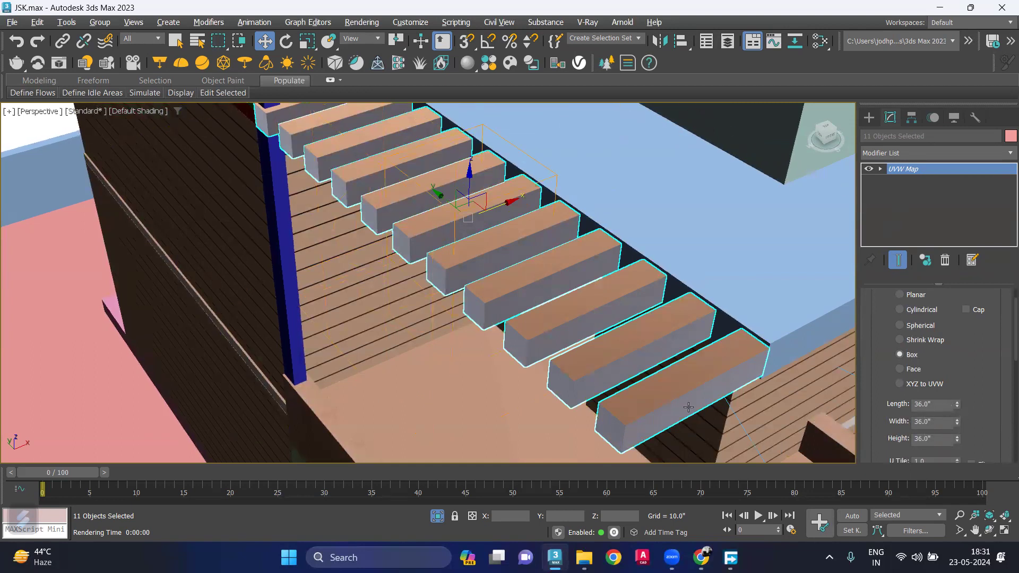
{"action": "left_click", "coordinate": [70, 340]}
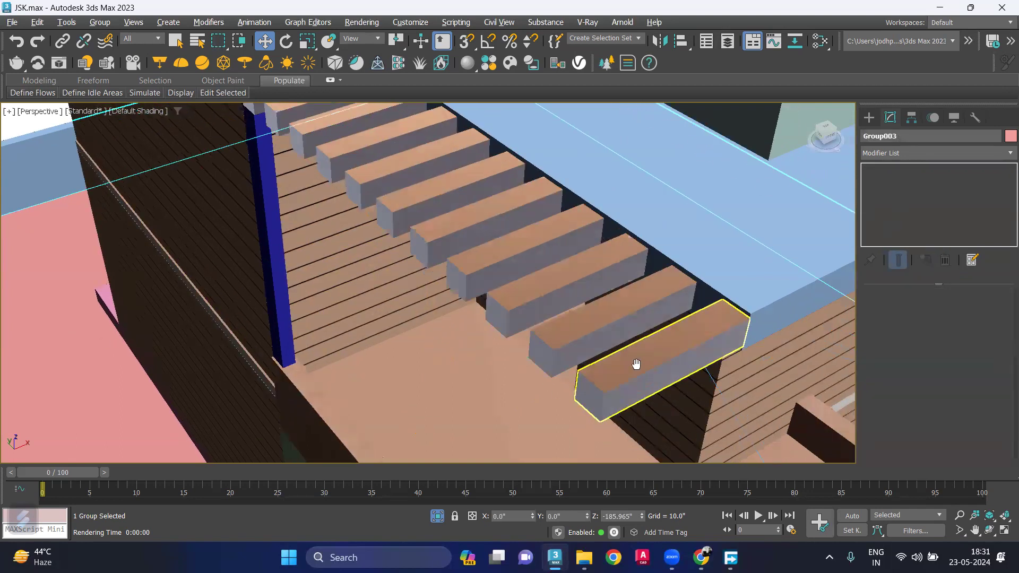
- Switch to the PhysCamera001 view and render it with V-Ray
{"action": "key", "text": "c"}
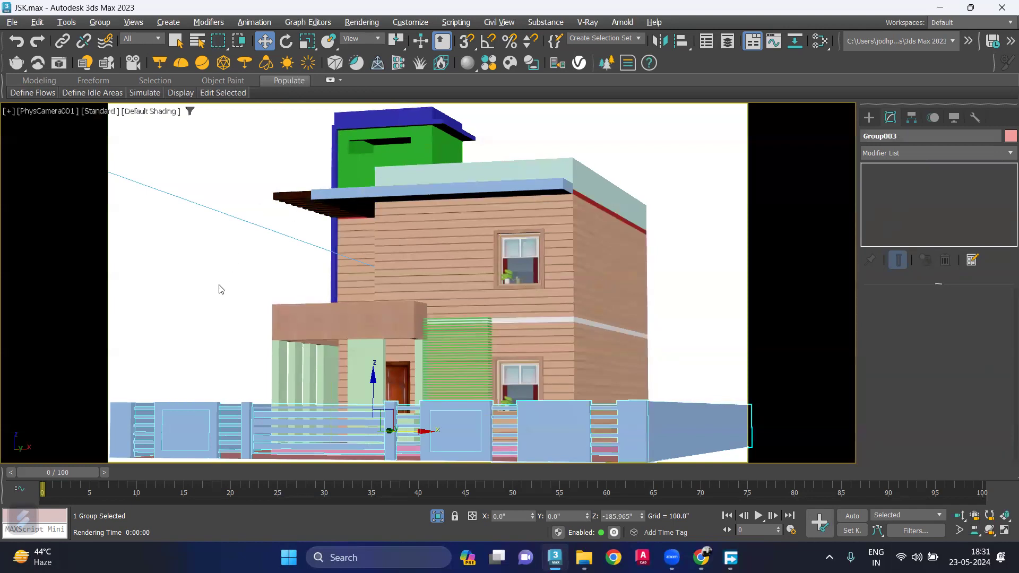
{"action": "key", "text": "shift+q"}
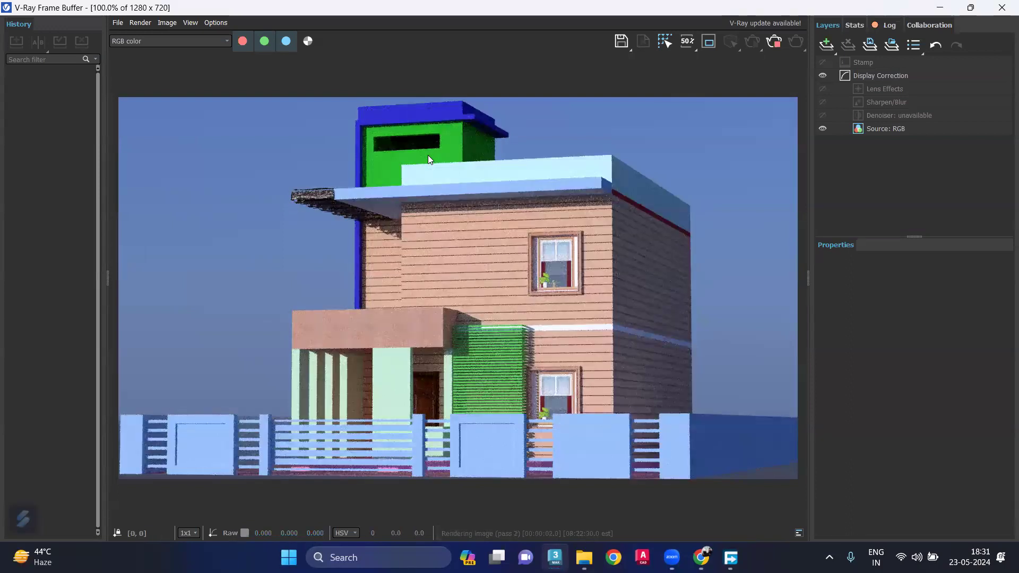
- Re-render interactively, zoom in to inspect the roof overhang, then close the frame buffer
{"action": "left_click", "coordinate": [751, 43]}
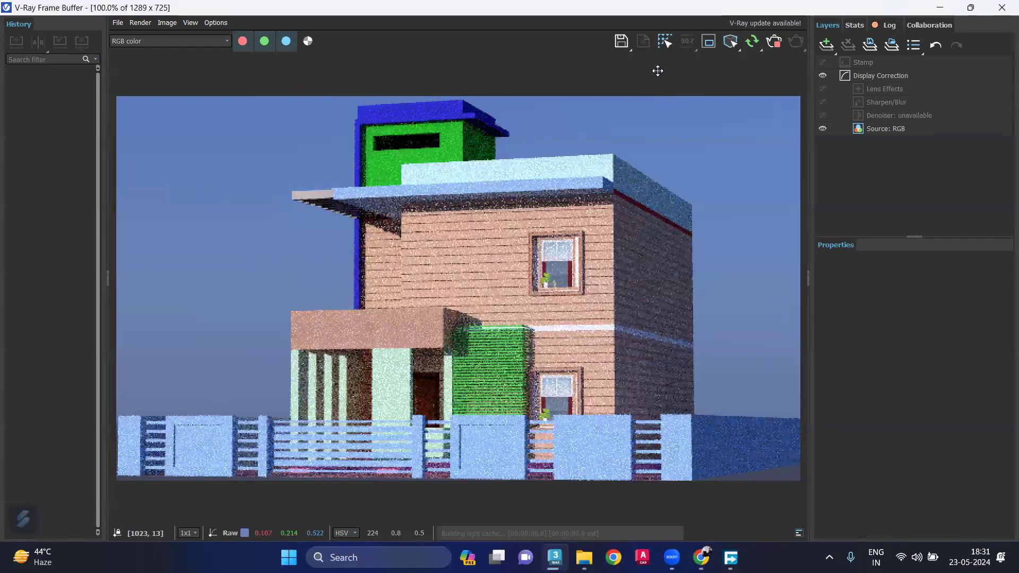
{"action": "scroll", "coordinate": [326, 194], "scroll_direction": "up", "scroll_amount": 3}
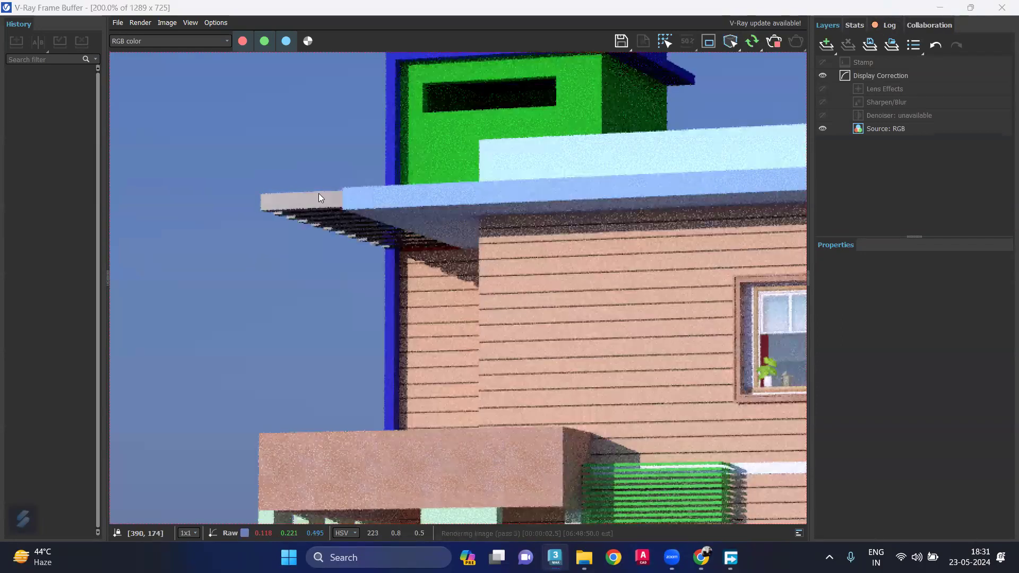
{"action": "scroll", "coordinate": [317, 223], "scroll_direction": "up", "scroll_amount": 3}
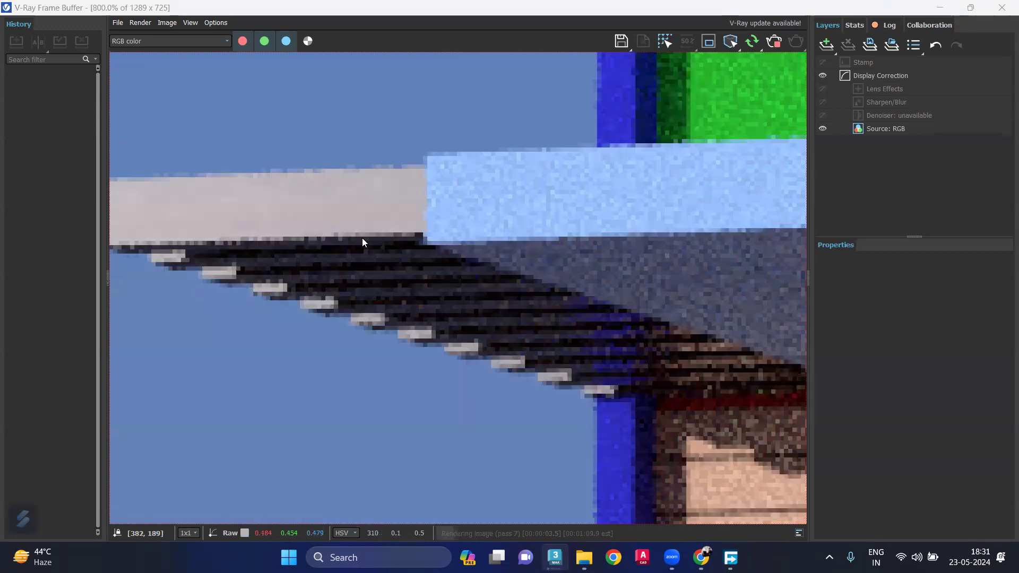
{"action": "scroll", "coordinate": [422, 274], "scroll_direction": "down", "scroll_amount": 3}
{"action": "scroll", "coordinate": [421, 275], "scroll_direction": "down", "scroll_amount": 1}
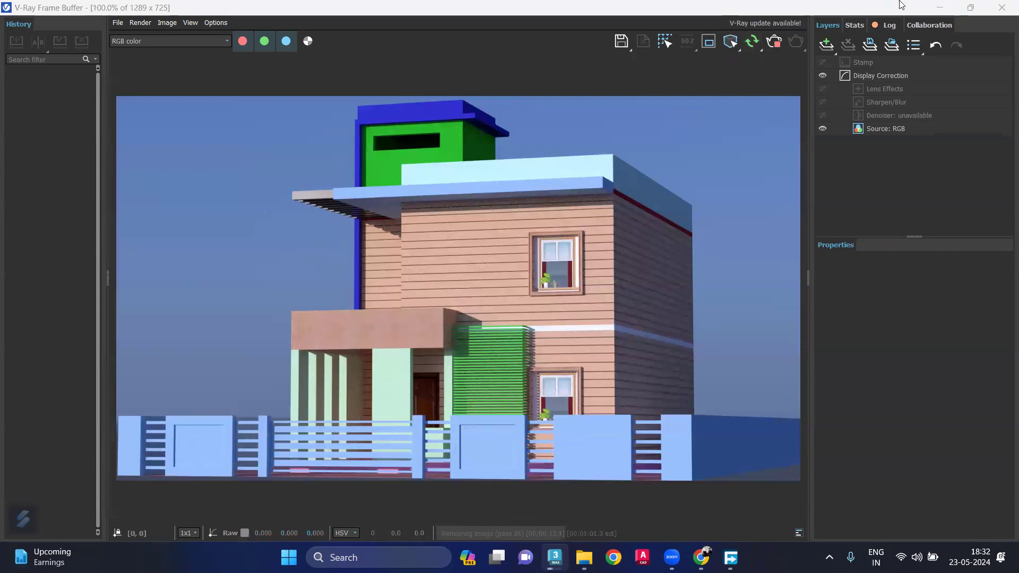
{"action": "left_click", "coordinate": [998, 7]}
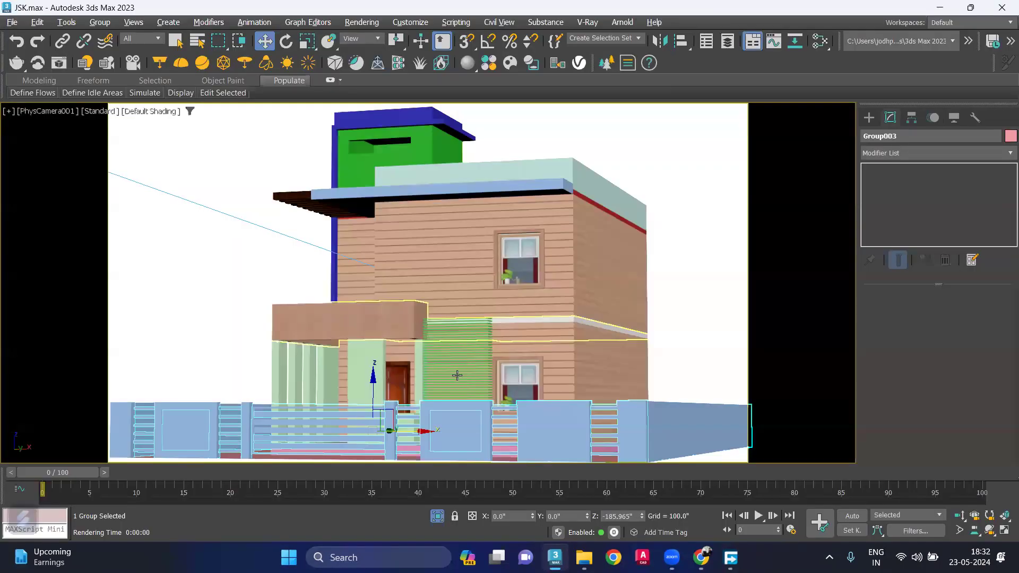
- Select the green louvered screen Line117 and bring up the ambientCG Wood 067 page
{"action": "left_click", "coordinate": [457, 375]}
{"action": "left_click", "coordinate": [95, 248]}
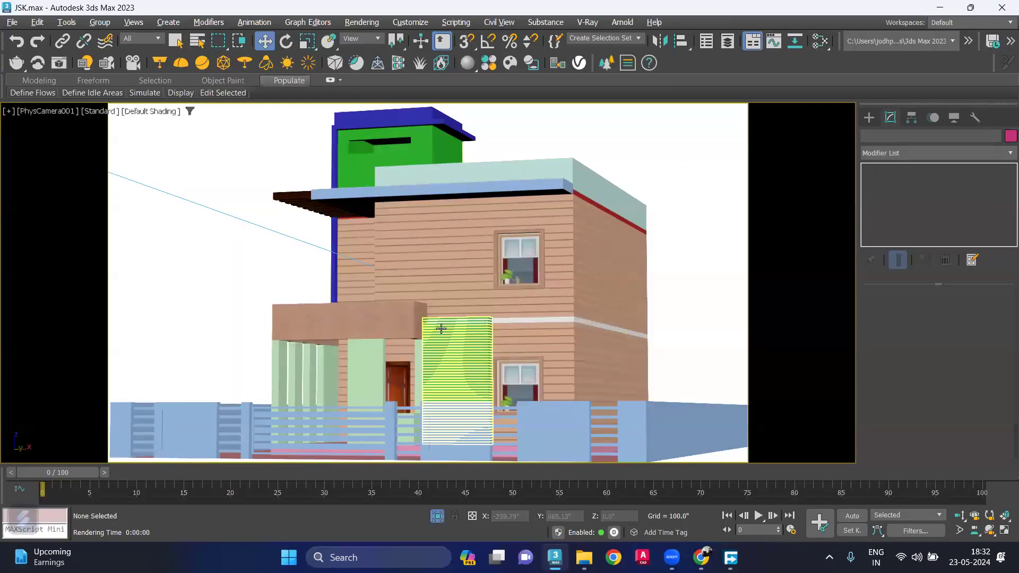
{"action": "left_click", "coordinate": [459, 326]}
{"action": "left_click", "coordinate": [180, 242]}
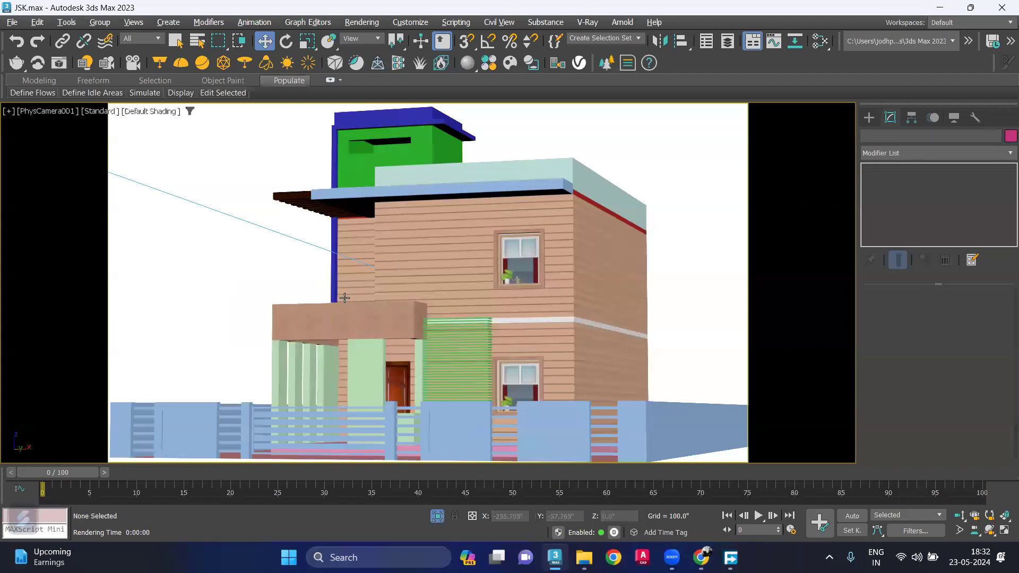
{"action": "left_click", "coordinate": [470, 323]}
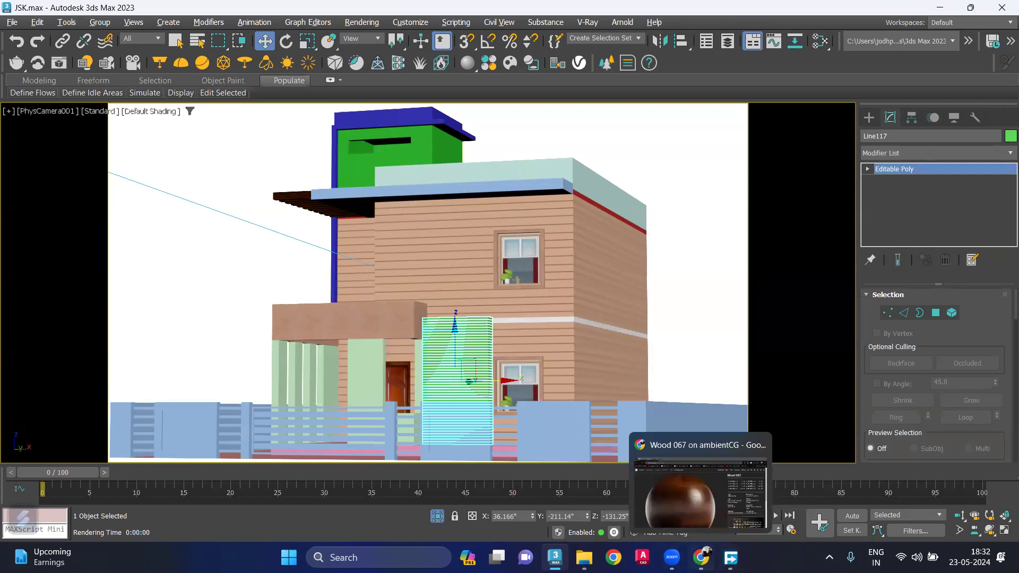
{"action": "left_click", "coordinate": [700, 488]}
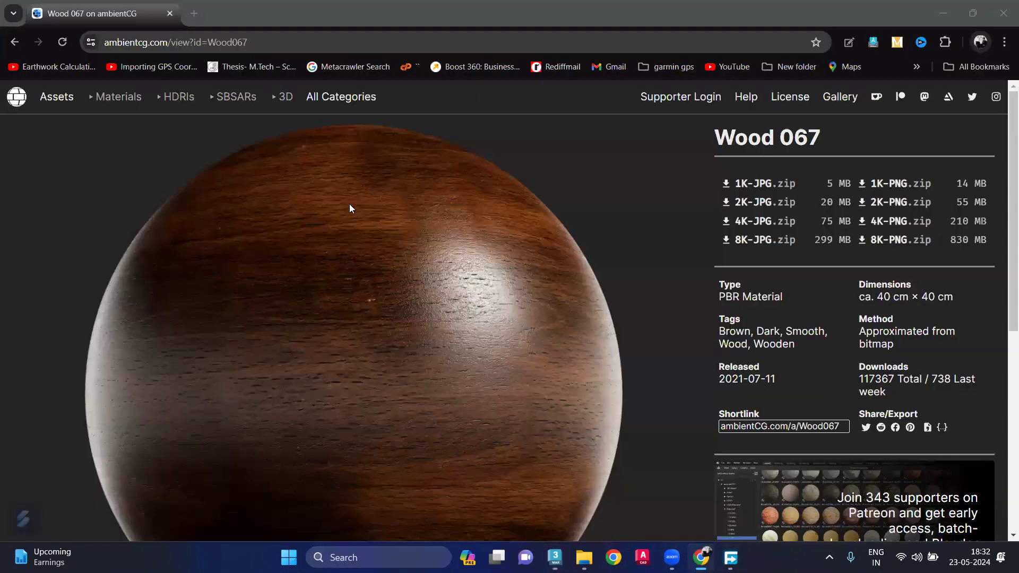
- Search ambientCG for 'wooden moss' and narrow it with the Brown tag
{"action": "left_click", "coordinate": [16, 43]}
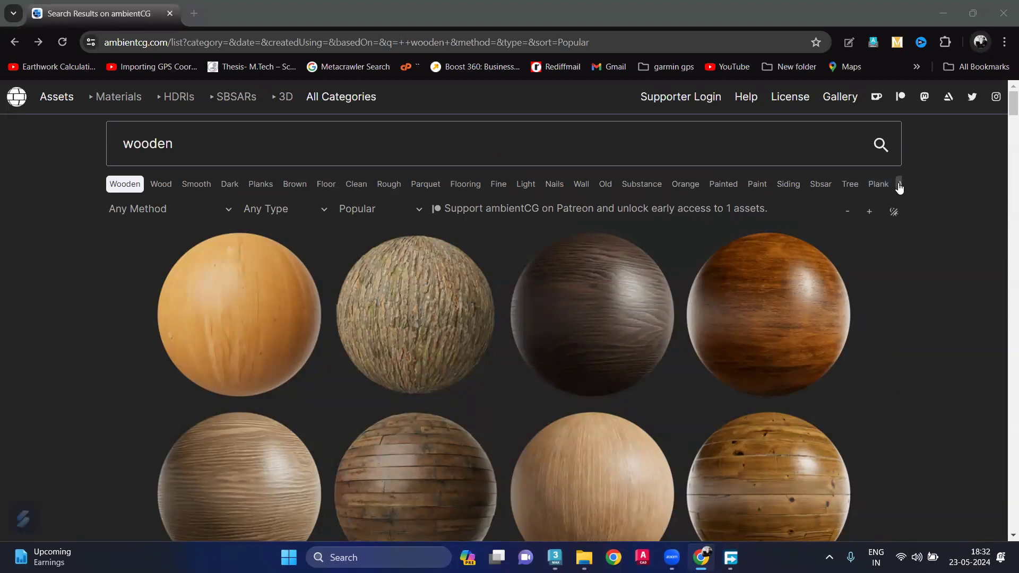
{"action": "type", "text": "moss"}
{"action": "key", "text": "Return"}
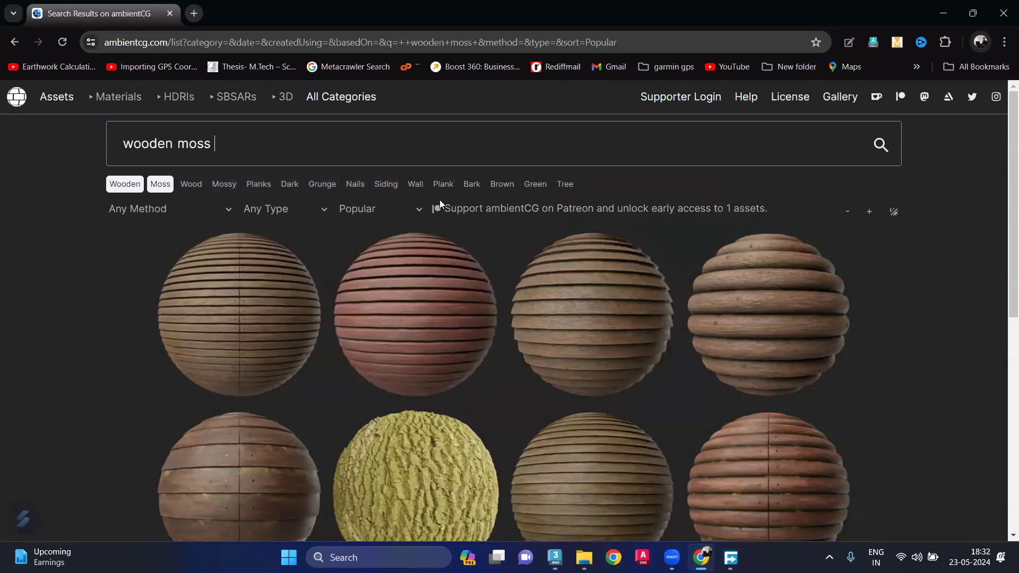
{"action": "left_click", "coordinate": [508, 188]}
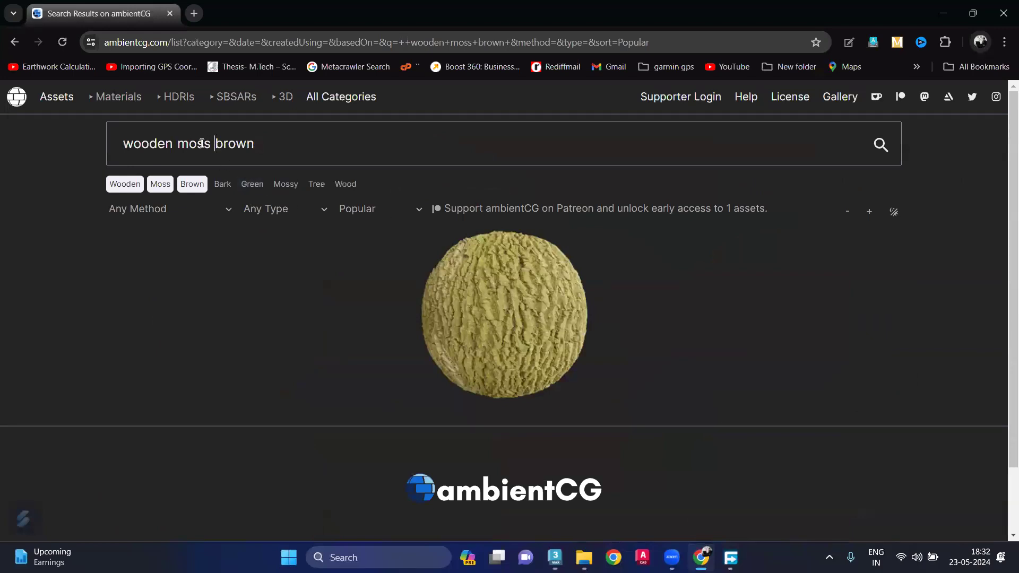
- Delete all the text from the search box
{"action": "left_click_drag", "start_coordinate": [214, 144], "coordinate": [79, 145]}
{"action": "key", "text": "BackSpace"}
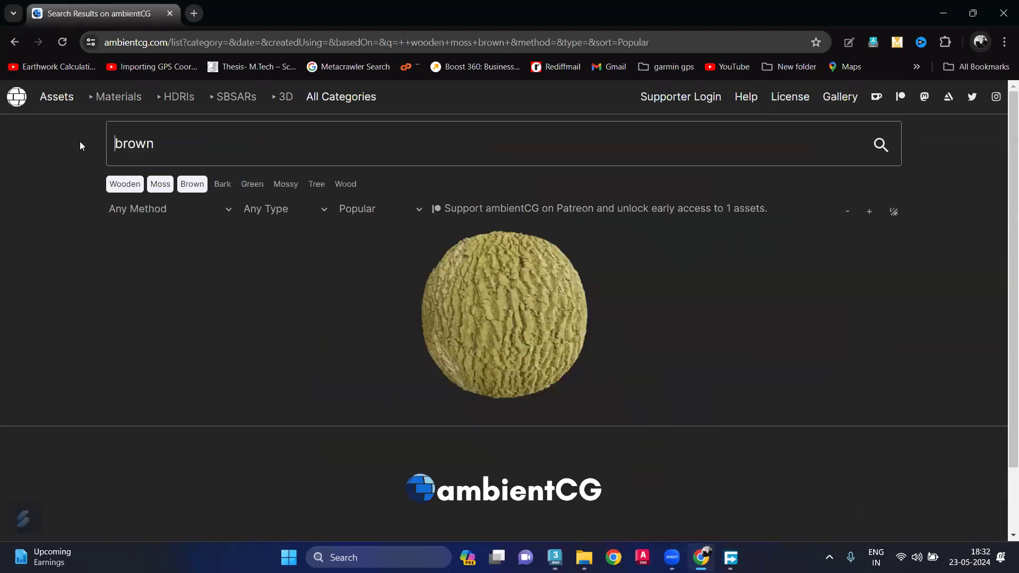
{"action": "double_click", "coordinate": [138, 147]}
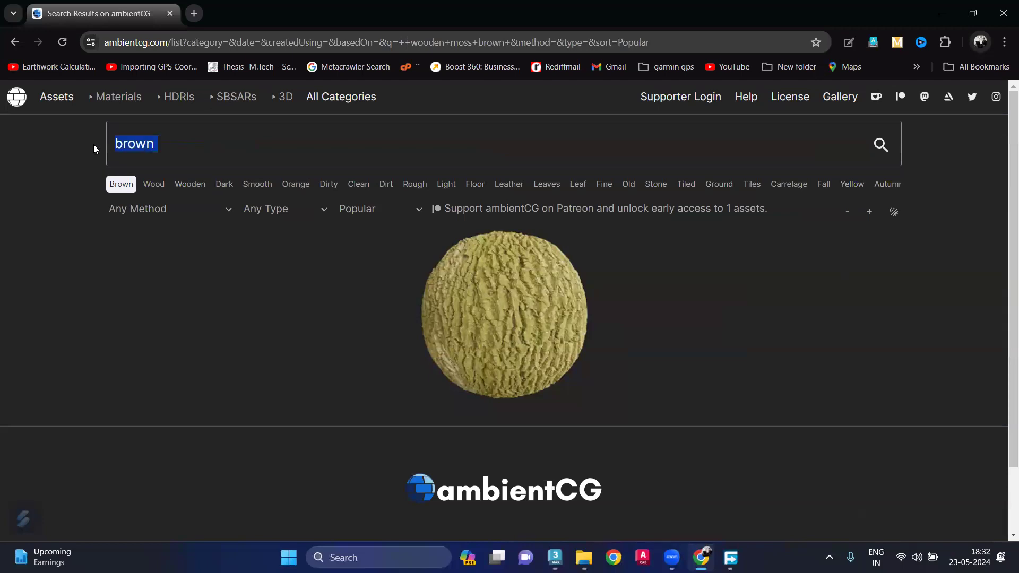
{"action": "key", "text": "BackSpace"}
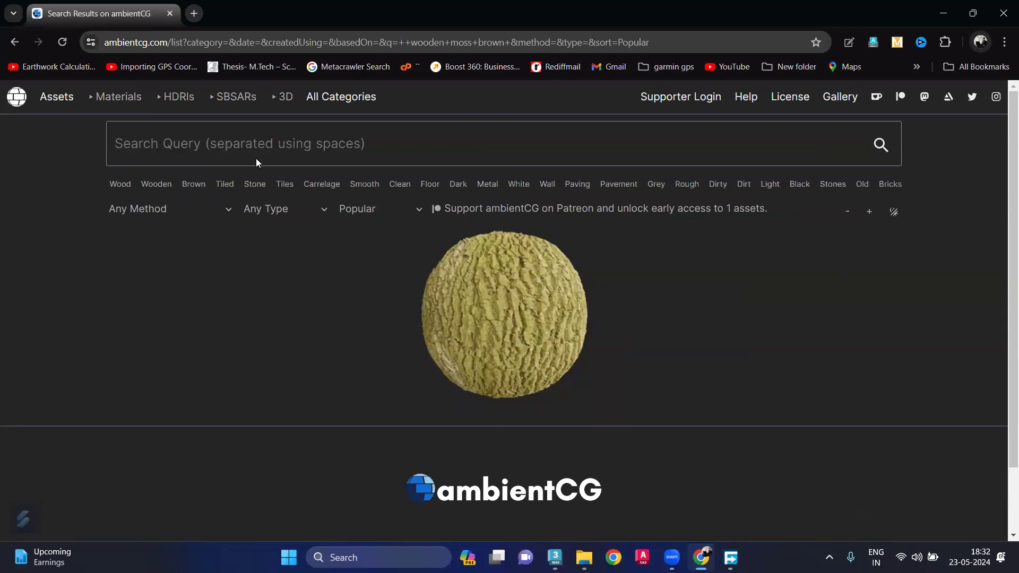
- Browse ambientCG's HDRI and SBSAR listings, then go to All Categories
{"action": "left_click", "coordinate": [179, 99]}
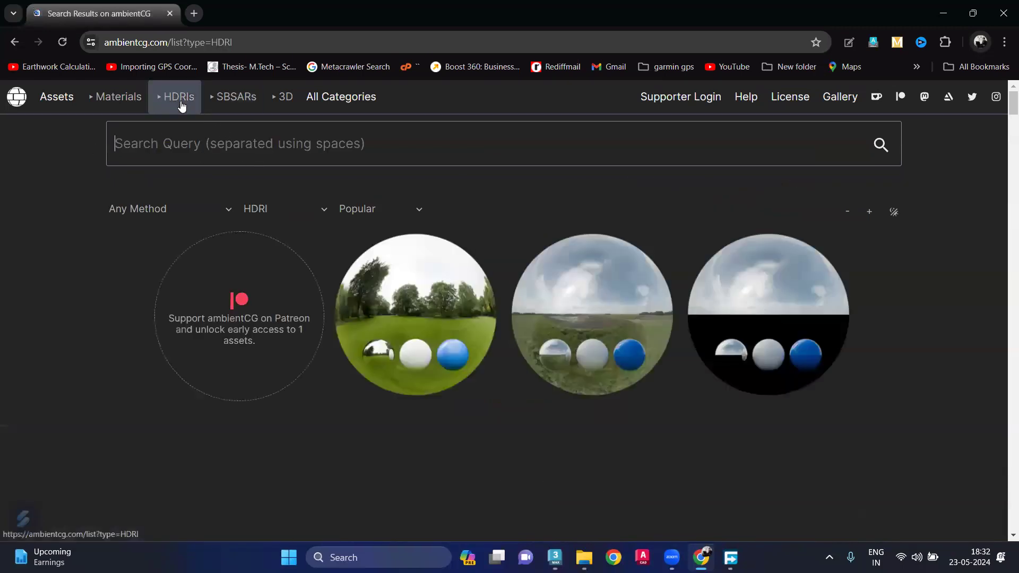
{"action": "scroll", "coordinate": [582, 322], "scroll_direction": "down", "scroll_amount": 3}
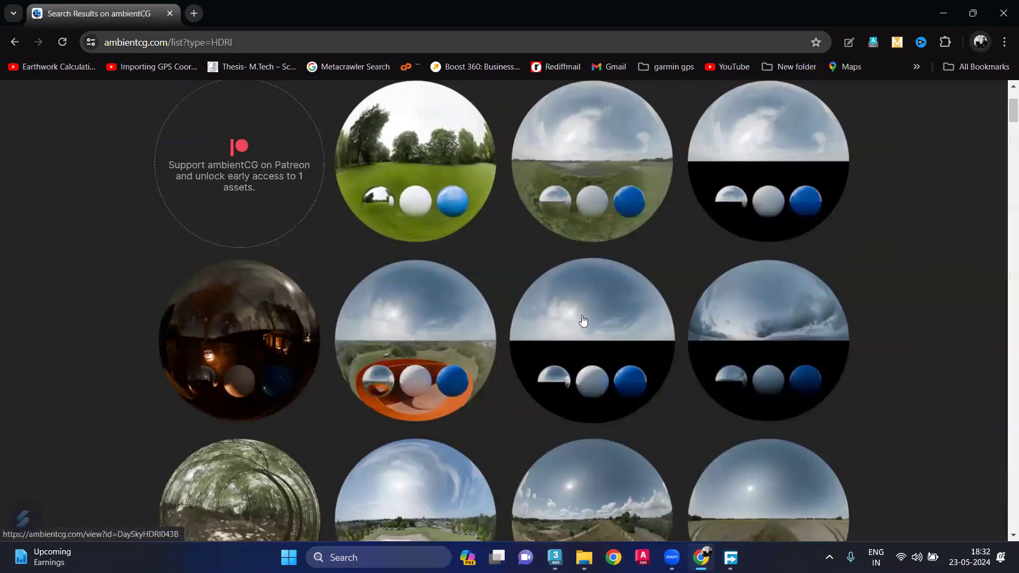
{"action": "scroll", "coordinate": [582, 321], "scroll_direction": "down", "scroll_amount": 2}
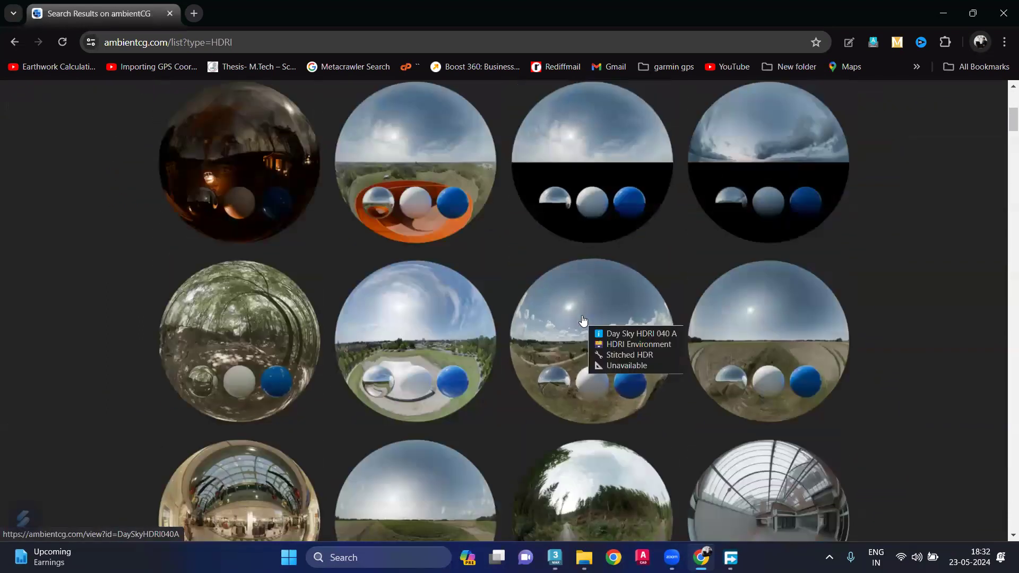
{"action": "scroll", "coordinate": [448, 279], "scroll_direction": "up", "scroll_amount": 5}
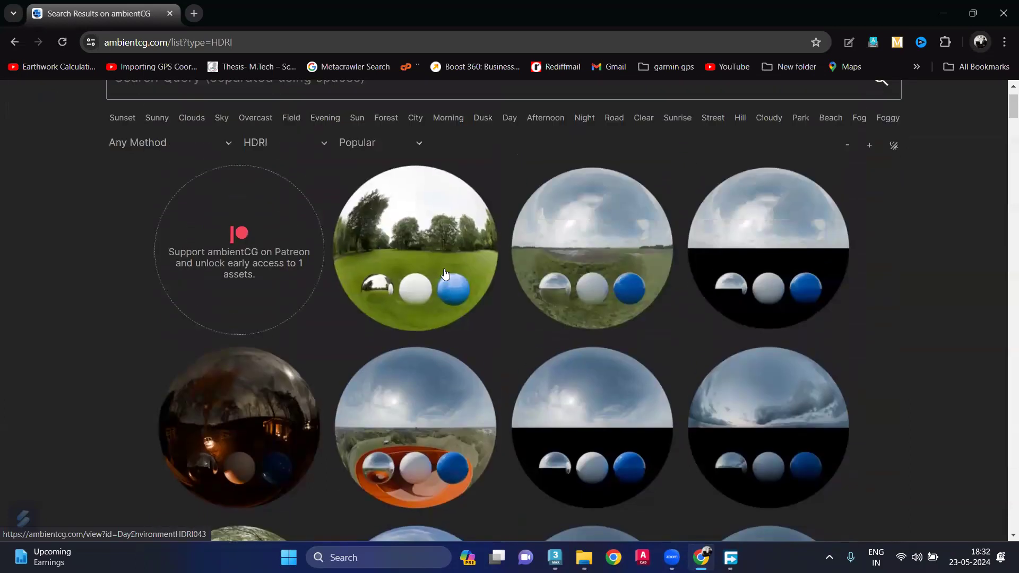
{"action": "left_click", "coordinate": [233, 97]}
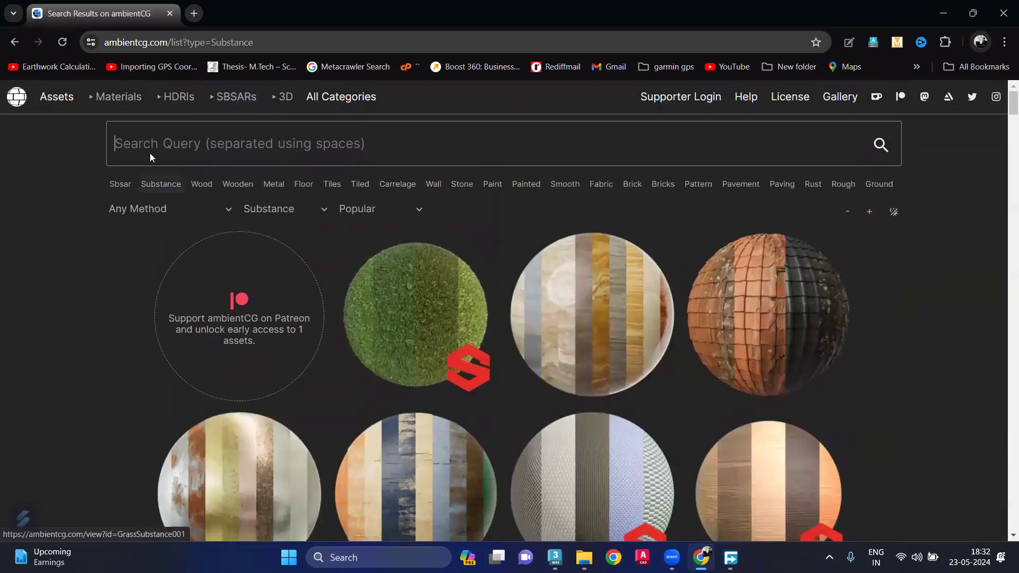
{"action": "left_click", "coordinate": [176, 102]}
{"action": "left_click", "coordinate": [324, 98]}
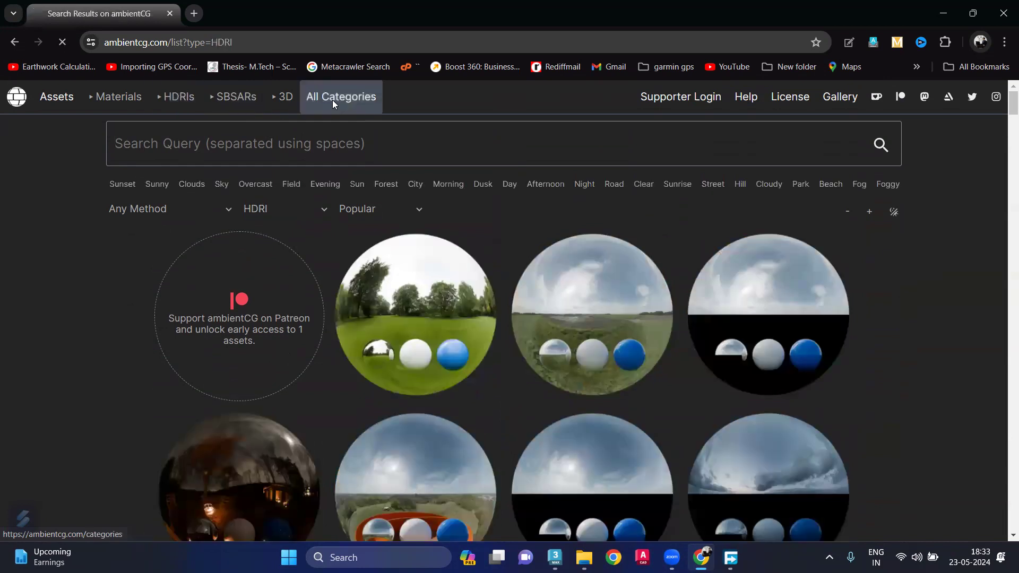
{"action": "scroll", "coordinate": [392, 300], "scroll_direction": "down", "scroll_amount": 3}
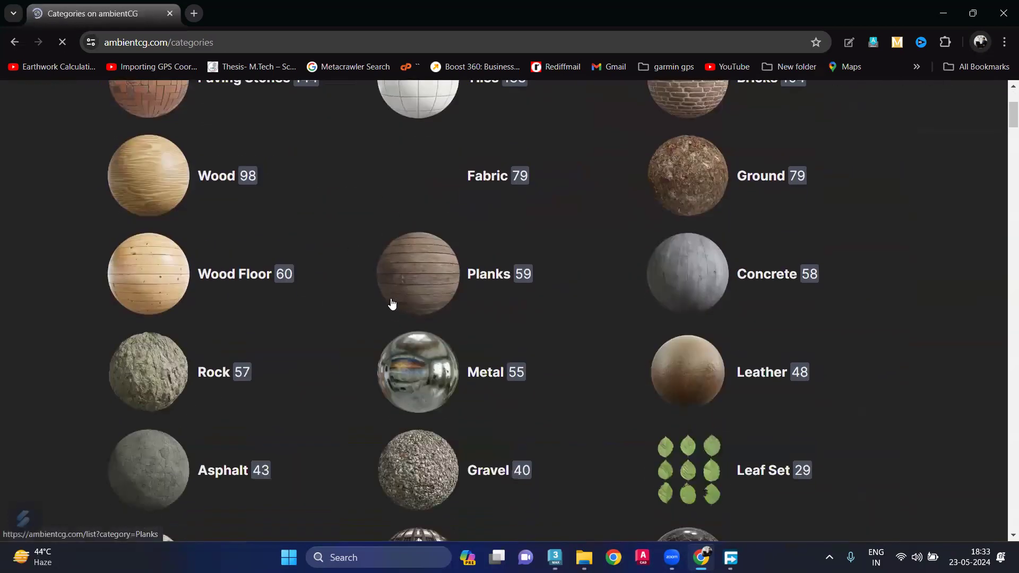
{"action": "scroll", "coordinate": [404, 297], "scroll_direction": "down", "scroll_amount": 3}
- Open the Metal category and scroll through the metal material results
{"action": "left_click", "coordinate": [421, 253]}
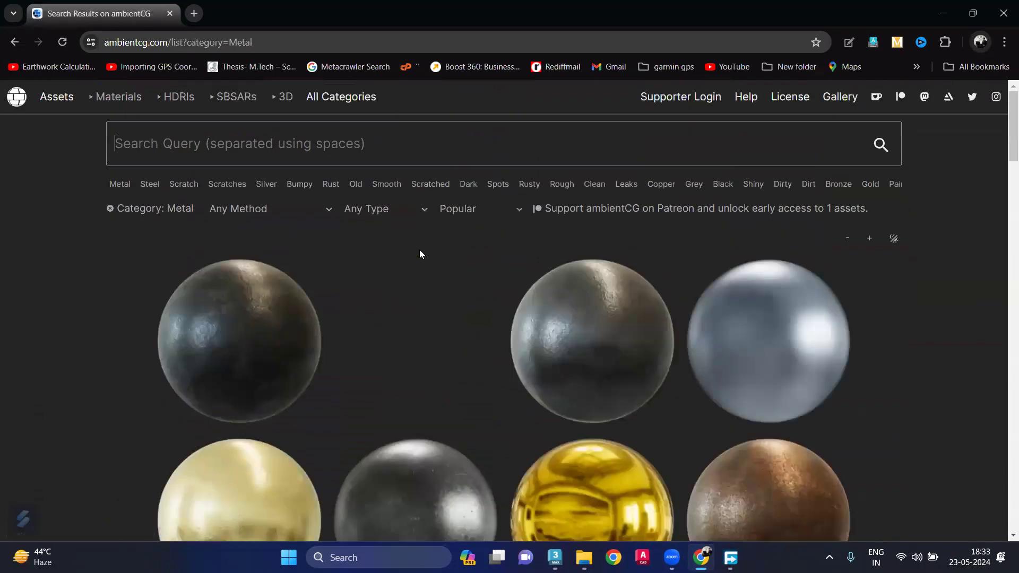
{"action": "scroll", "coordinate": [457, 357], "scroll_direction": "down", "scroll_amount": 3}
{"action": "scroll", "coordinate": [460, 354], "scroll_direction": "down", "scroll_amount": 2}
{"action": "scroll", "coordinate": [460, 355], "scroll_direction": "down", "scroll_amount": 3}
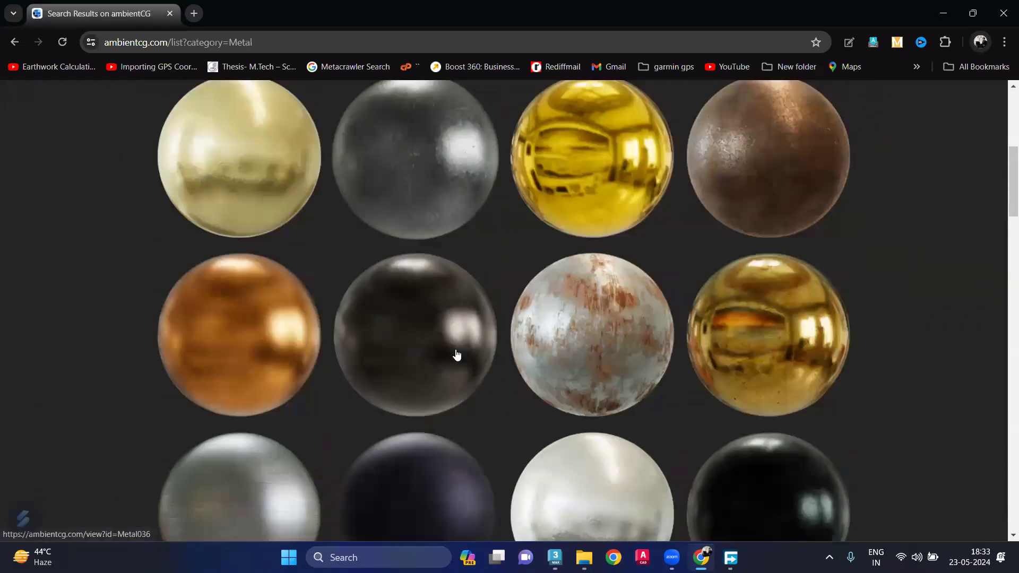
{"action": "scroll", "coordinate": [458, 354], "scroll_direction": "down", "scroll_amount": 3}
{"action": "scroll", "coordinate": [456, 354], "scroll_direction": "down", "scroll_amount": 2}
{"action": "scroll", "coordinate": [455, 354], "scroll_direction": "down", "scroll_amount": 3}
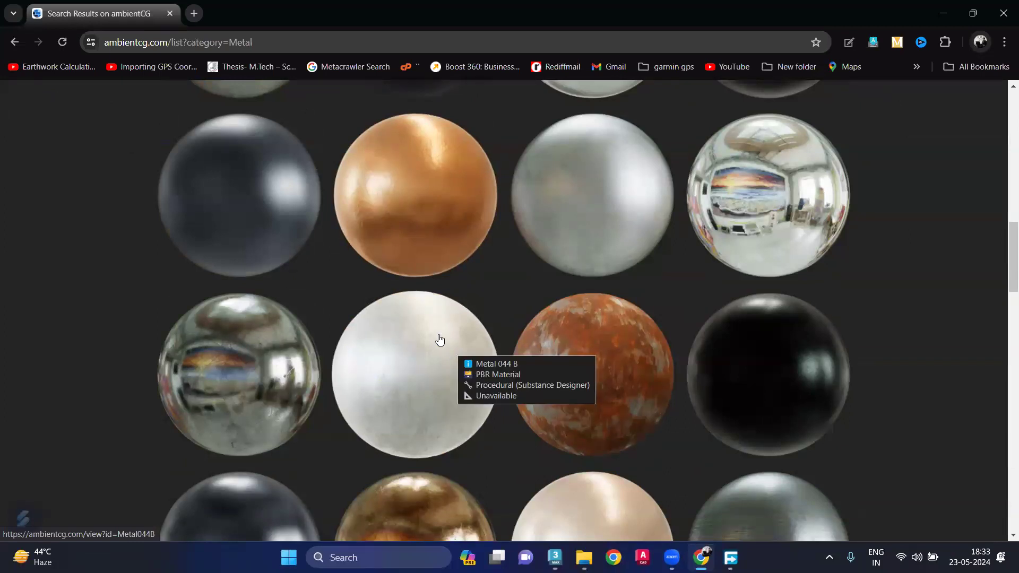
{"action": "scroll", "coordinate": [441, 342], "scroll_direction": "down", "scroll_amount": 3}
{"action": "scroll", "coordinate": [439, 339], "scroll_direction": "down", "scroll_amount": 3}
{"action": "scroll", "coordinate": [439, 340], "scroll_direction": "down", "scroll_amount": 3}
{"action": "scroll", "coordinate": [439, 340], "scroll_direction": "down", "scroll_amount": 3}
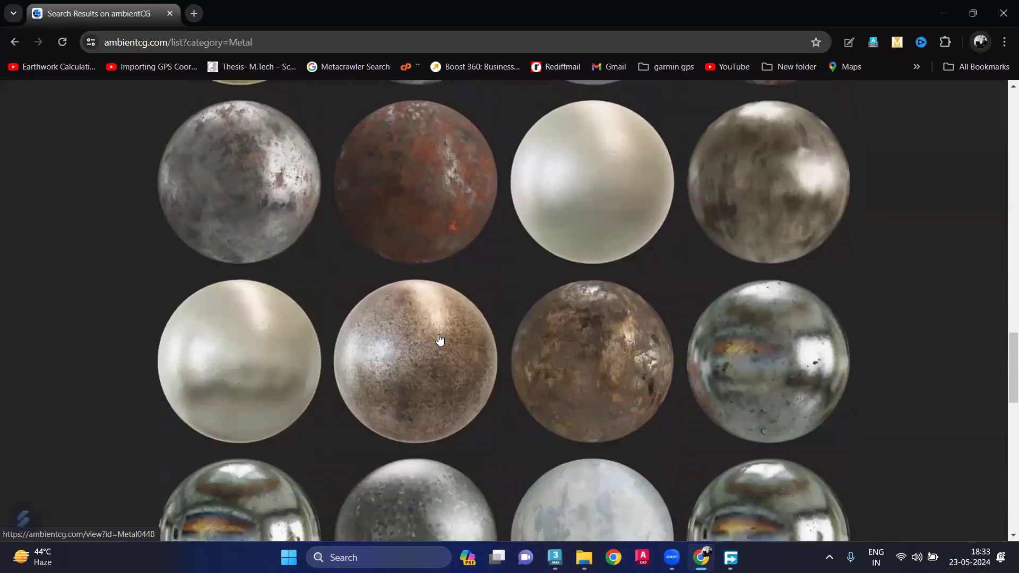
{"action": "scroll", "coordinate": [440, 340], "scroll_direction": "down", "scroll_amount": 1}
{"action": "scroll", "coordinate": [439, 339], "scroll_direction": "down", "scroll_amount": 4}
{"action": "scroll", "coordinate": [440, 339], "scroll_direction": "down", "scroll_amount": 3}
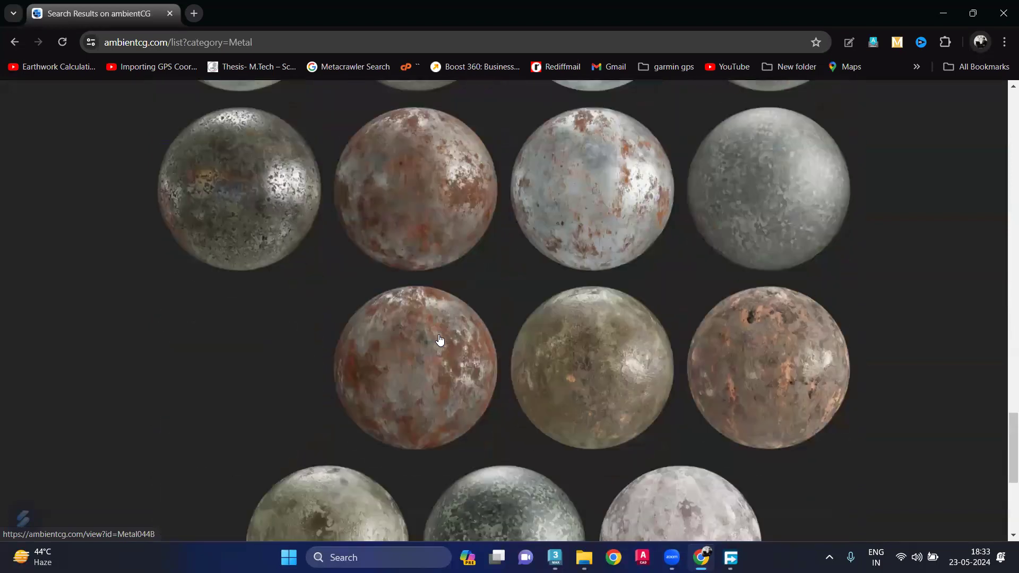
{"action": "scroll", "coordinate": [440, 339], "scroll_direction": "down", "scroll_amount": 3}
{"action": "scroll", "coordinate": [439, 340], "scroll_direction": "up", "scroll_amount": 6}
{"action": "scroll", "coordinate": [440, 340], "scroll_direction": "up", "scroll_amount": 5}
{"action": "scroll", "coordinate": [440, 339], "scroll_direction": "up", "scroll_amount": 1}
{"action": "scroll", "coordinate": [439, 339], "scroll_direction": "up", "scroll_amount": 5}
{"action": "scroll", "coordinate": [439, 339], "scroll_direction": "up", "scroll_amount": 4}
{"action": "scroll", "coordinate": [439, 338], "scroll_direction": "up", "scroll_amount": 3}
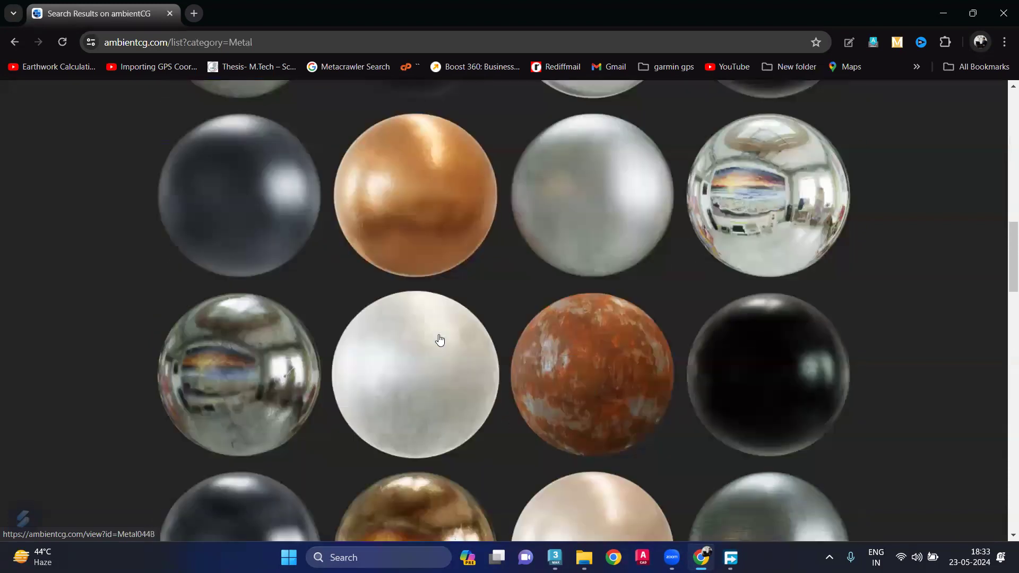
{"action": "scroll", "coordinate": [440, 339], "scroll_direction": "up", "scroll_amount": 4}
{"action": "scroll", "coordinate": [440, 339], "scroll_direction": "up", "scroll_amount": 4}
{"action": "scroll", "coordinate": [439, 339], "scroll_direction": "up", "scroll_amount": 2}
{"action": "scroll", "coordinate": [439, 340], "scroll_direction": "up", "scroll_amount": 3}
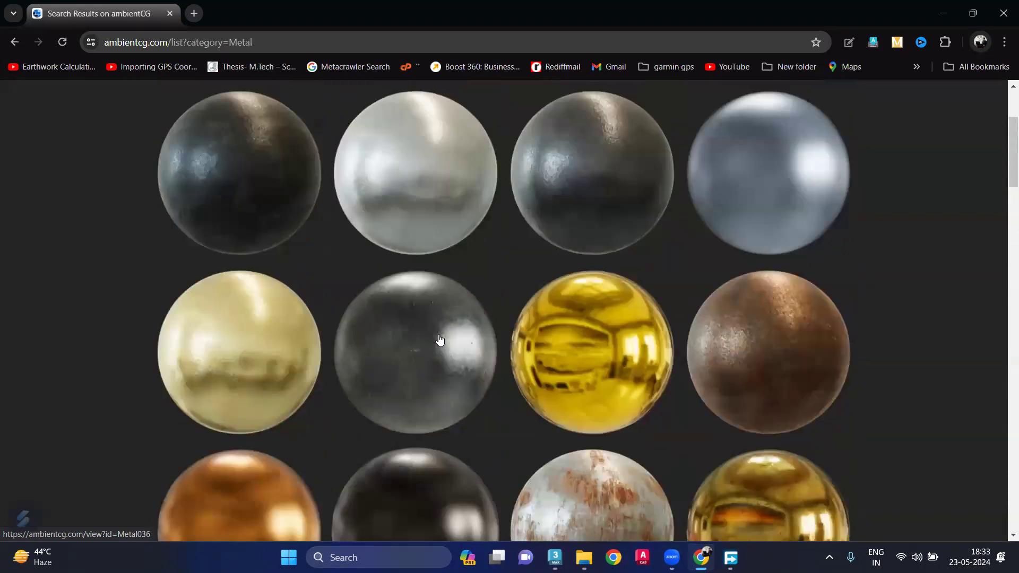
{"action": "scroll", "coordinate": [438, 338], "scroll_direction": "down", "scroll_amount": 2}
{"action": "scroll", "coordinate": [439, 337], "scroll_direction": "down", "scroll_amount": 3}
- Download the Metal029 4K-JPG zip package from its ambientCG page
{"action": "left_click", "coordinate": [767, 422]}
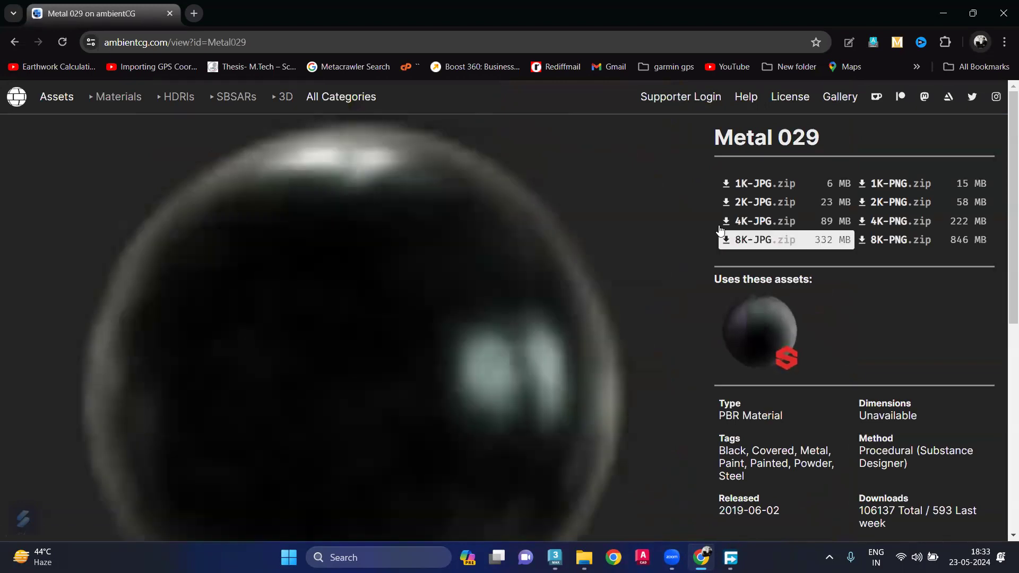
{"action": "left_click", "coordinate": [722, 223]}
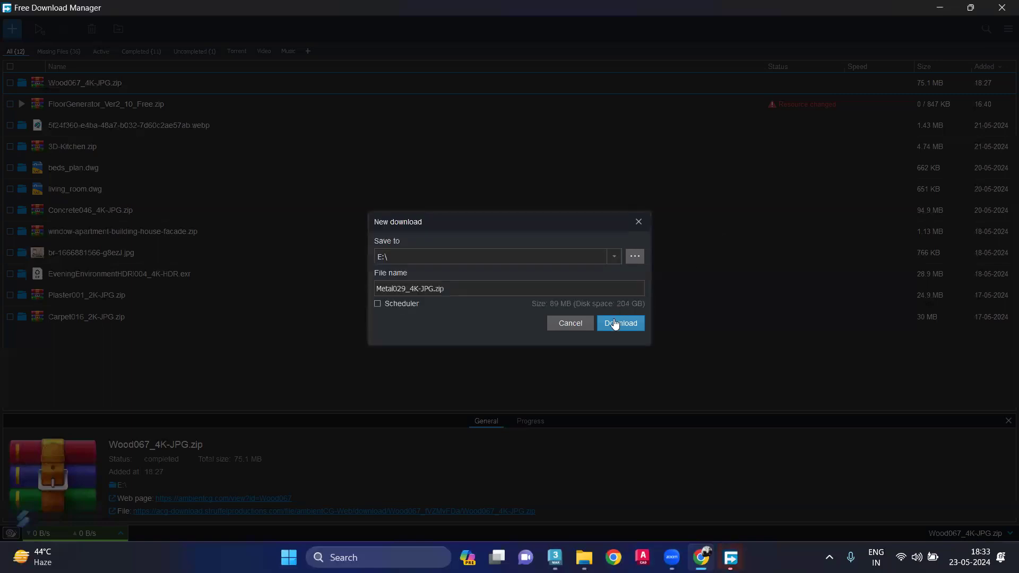
{"action": "left_click", "coordinate": [616, 324]}
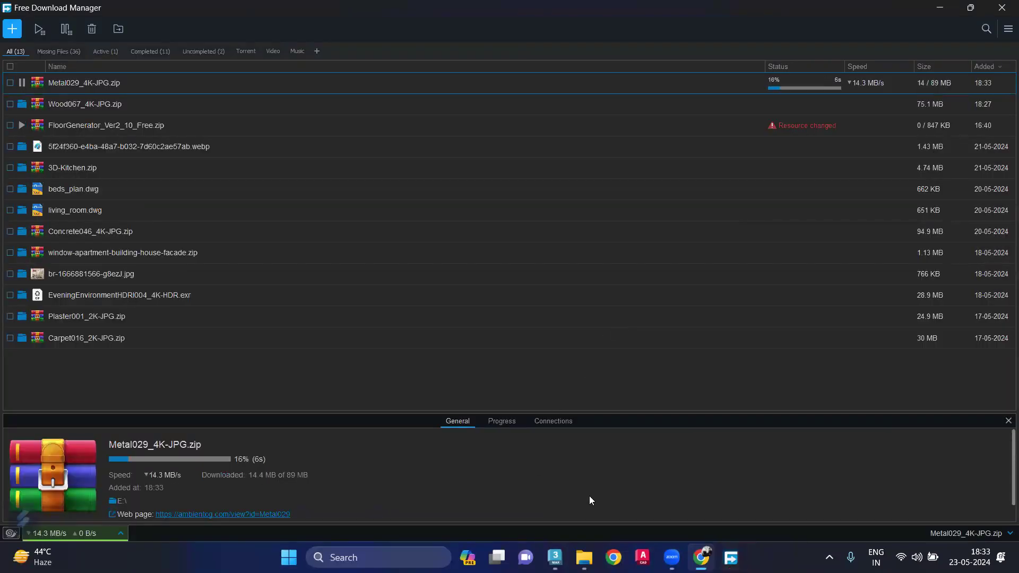
- Confirm the 89 MB download finished and select Metal029_4K-JPG.zip on drive E:
{"action": "left_click", "coordinate": [584, 557]}
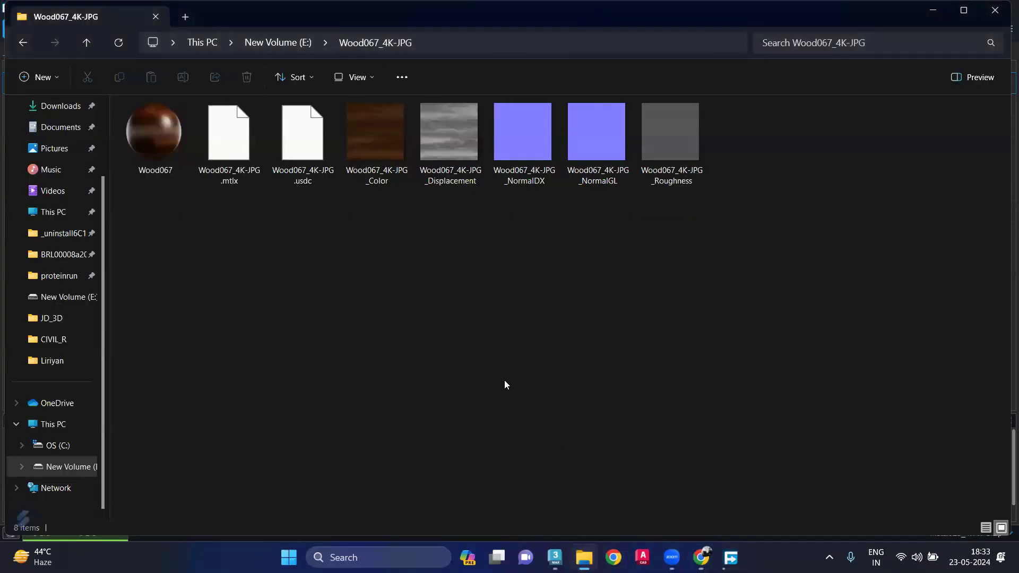
{"action": "left_click", "coordinate": [86, 44]}
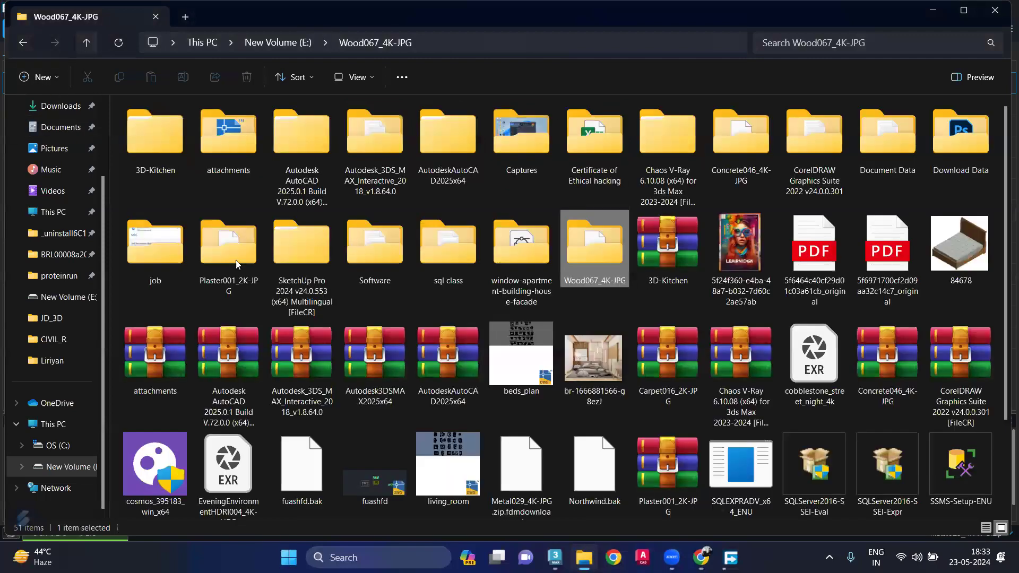
{"action": "scroll", "coordinate": [691, 335], "scroll_direction": "down", "scroll_amount": 2}
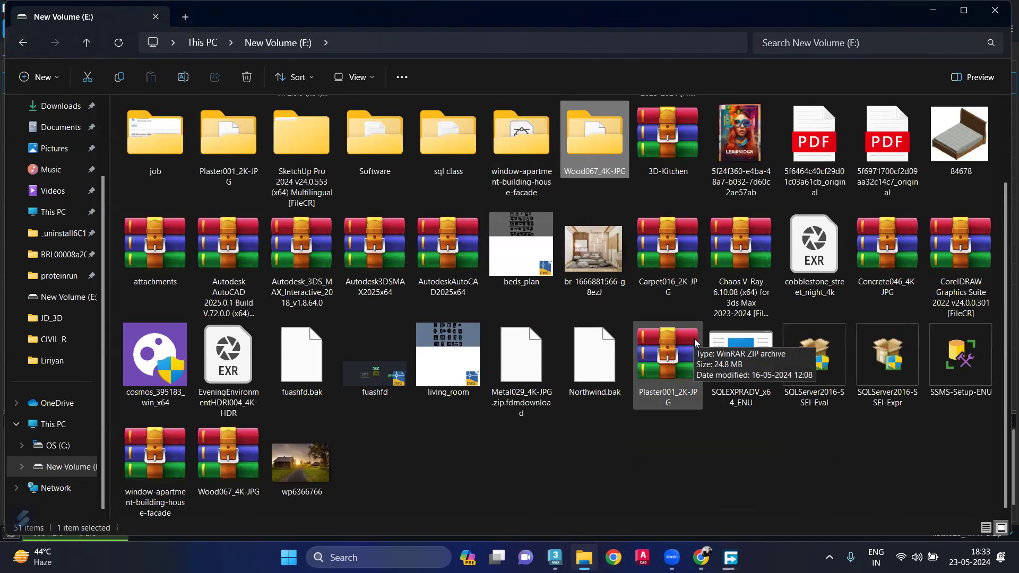
{"action": "left_click", "coordinate": [730, 557]}
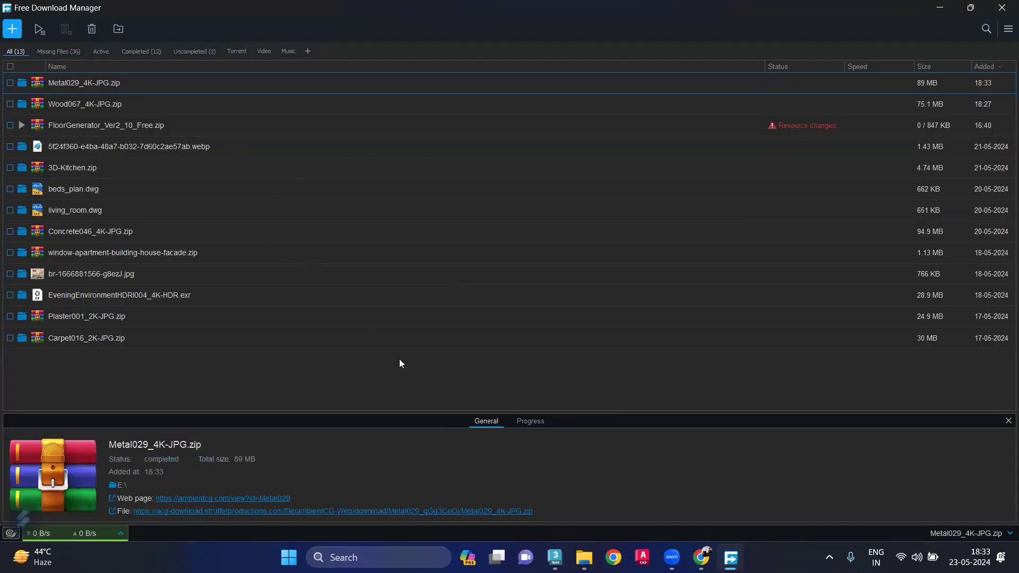
{"action": "left_click", "coordinate": [584, 557]}
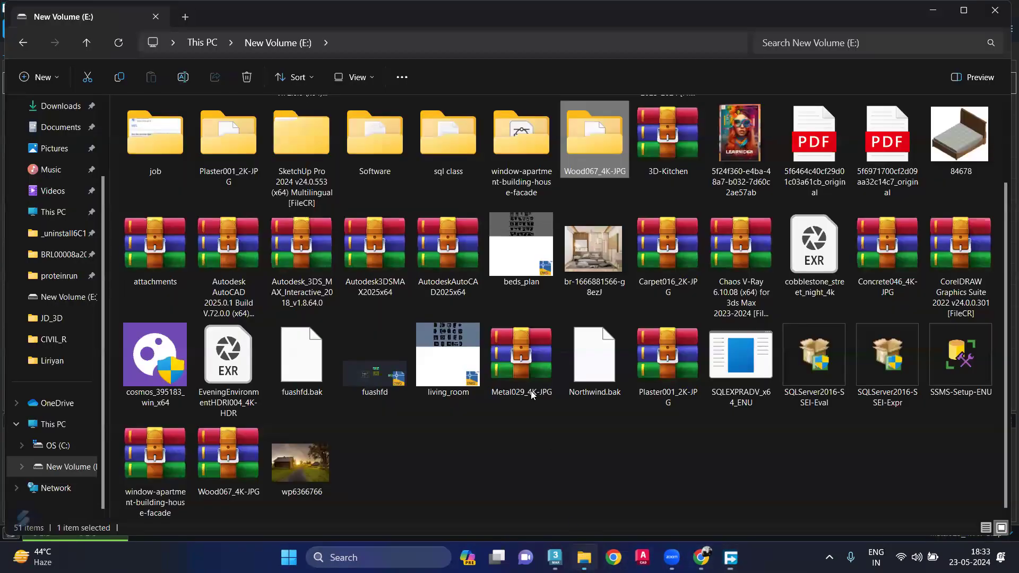
{"action": "left_click", "coordinate": [432, 478]}
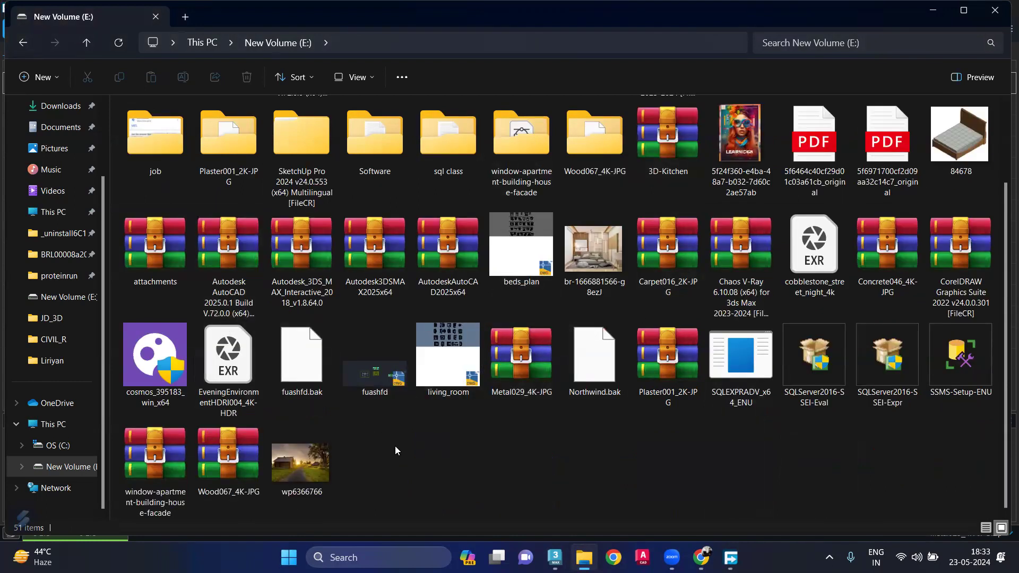
{"action": "left_click", "coordinate": [498, 360]}
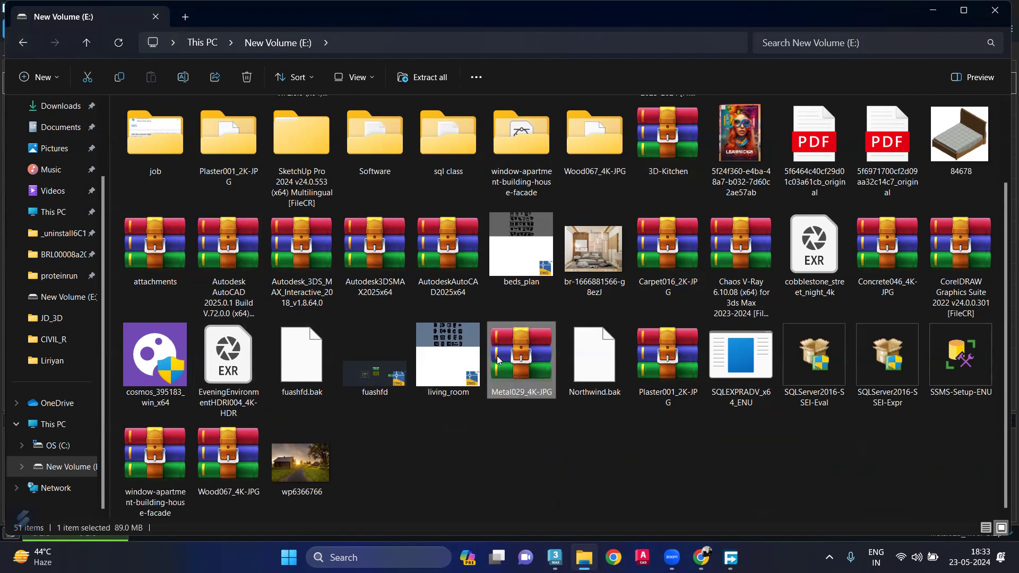
- Extract the Metal029 zip with WinRAR into a Metal029_4K-JPG folder and open it
{"action": "right_click", "coordinate": [498, 360]}
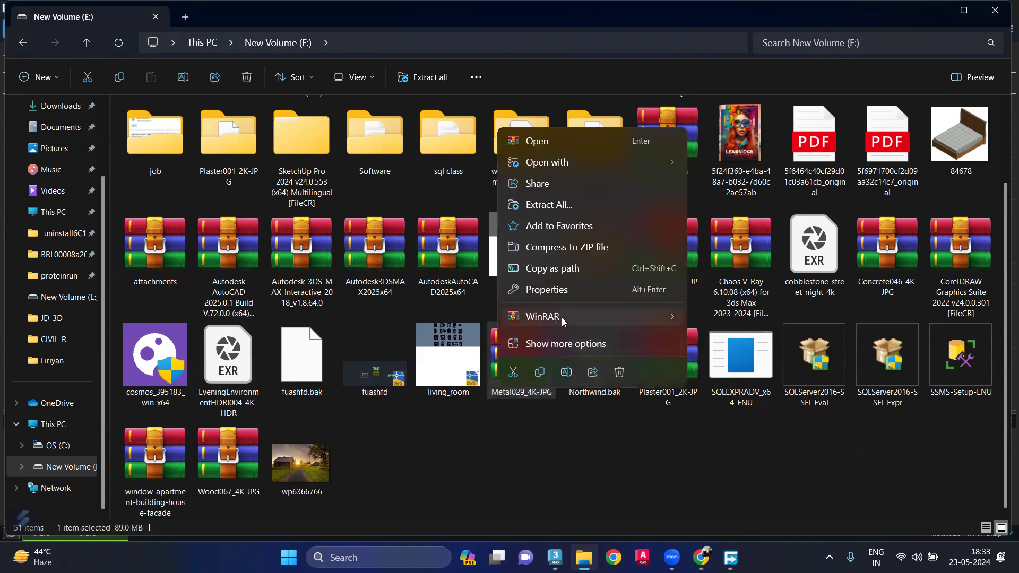
{"action": "mouse_move", "coordinate": [557, 317]}
{"action": "left_click", "coordinate": [716, 360]}
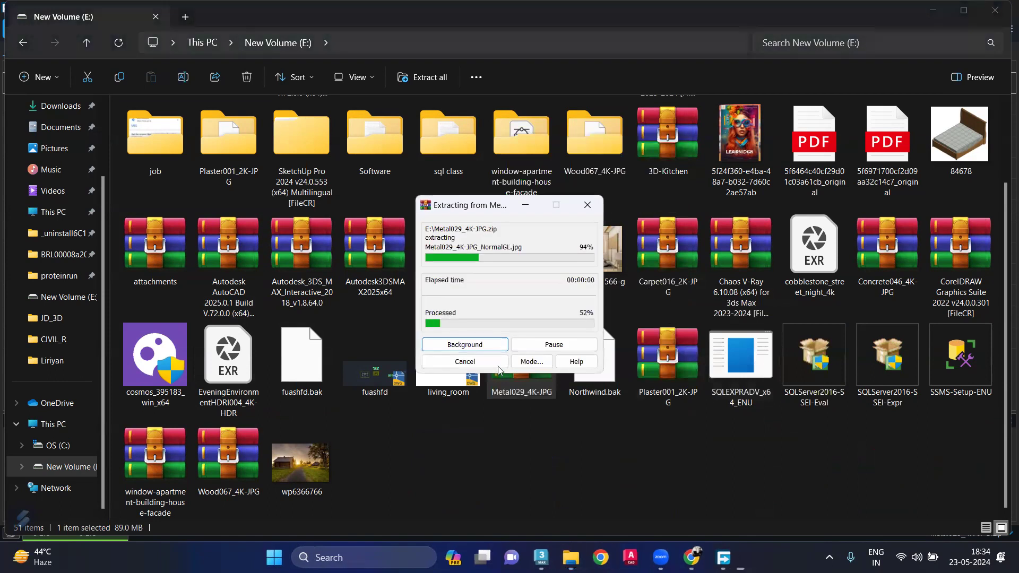
{"action": "double_click", "coordinate": [394, 450]}
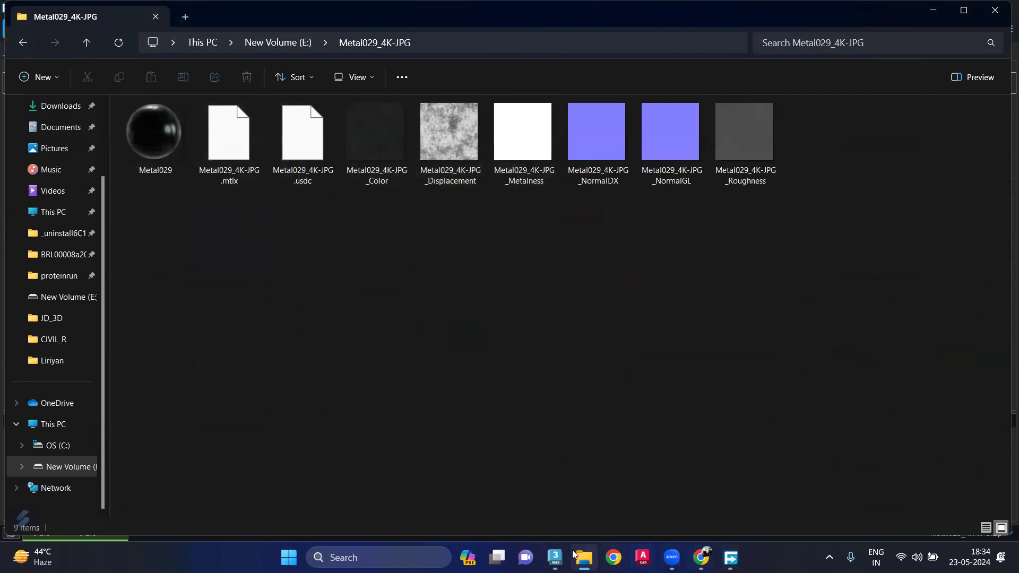
{"action": "left_click", "coordinate": [556, 556]}
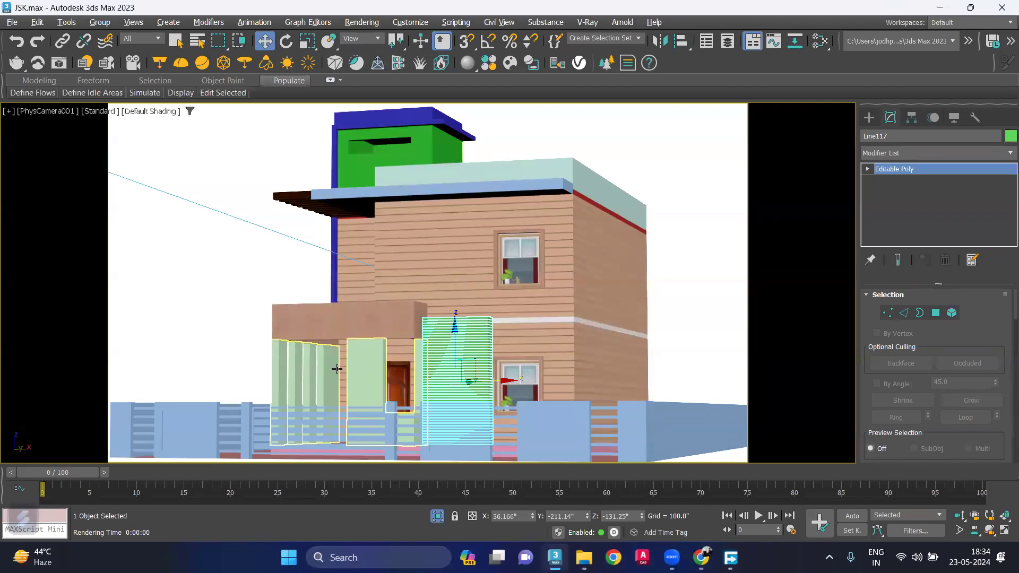
- Add a PBR Material (Metal/Rough) node in the Slate Material Editor
{"action": "key", "text": "m"}
{"action": "scroll", "coordinate": [356, 330], "scroll_direction": "down", "scroll_amount": 5}
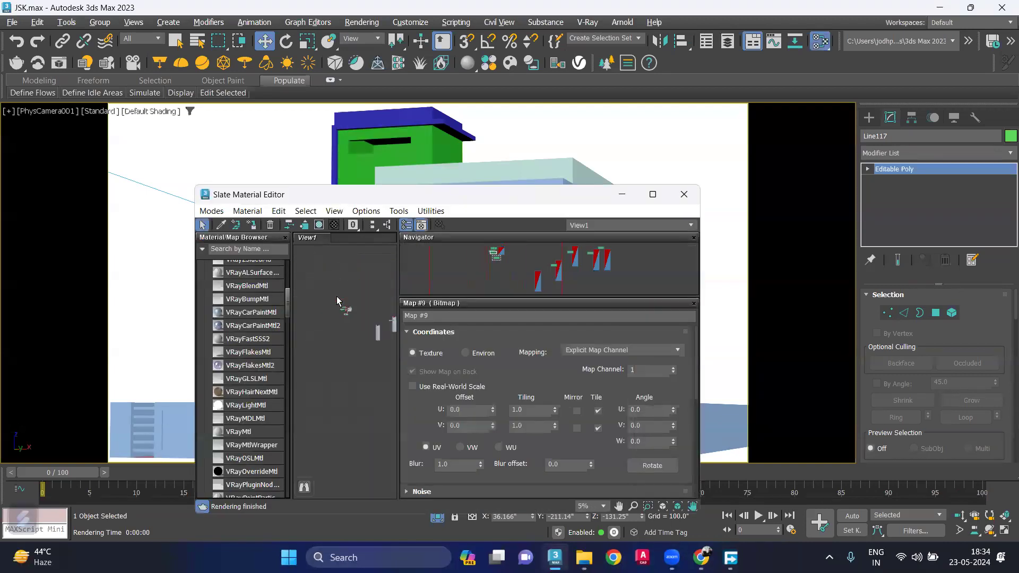
{"action": "scroll", "coordinate": [247, 290], "scroll_direction": "up", "scroll_amount": 10}
{"action": "scroll", "coordinate": [245, 270], "scroll_direction": "up", "scroll_amount": 10}
{"action": "left_click", "coordinate": [248, 247]}
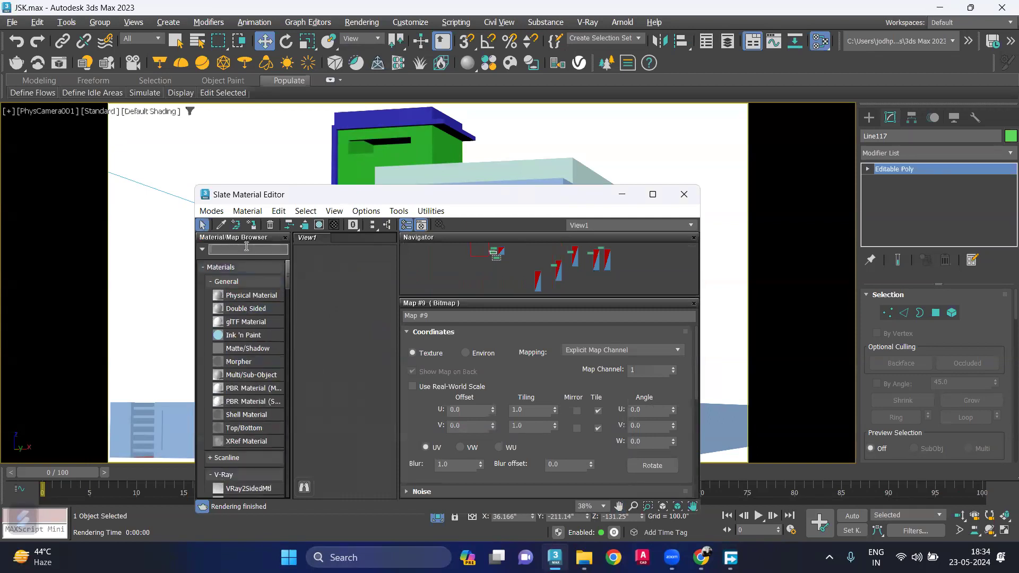
{"action": "type", "text": "pbr"}
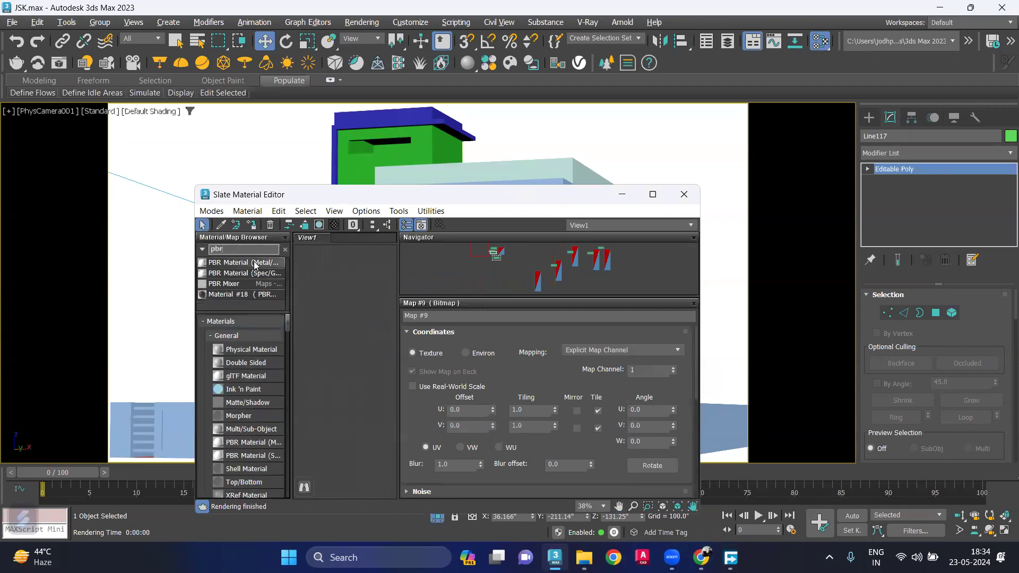
{"action": "left_click_drag", "start_coordinate": [350, 303], "coordinate": [350, 304]}
- Assign Material #19 to the selected louvered screen
{"action": "scroll", "coordinate": [361, 299], "scroll_direction": "up", "scroll_amount": 5}
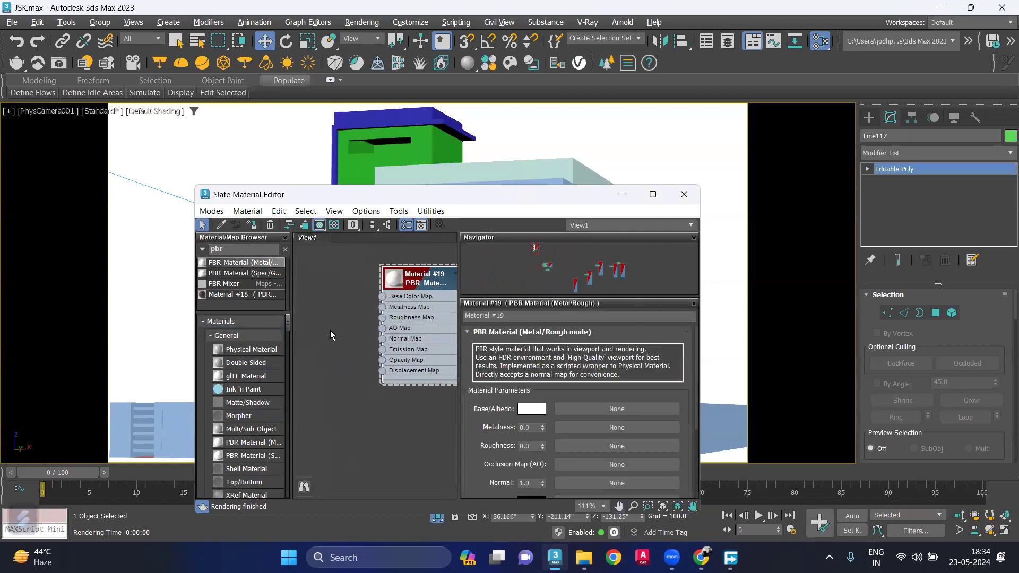
{"action": "right_click", "coordinate": [412, 282]}
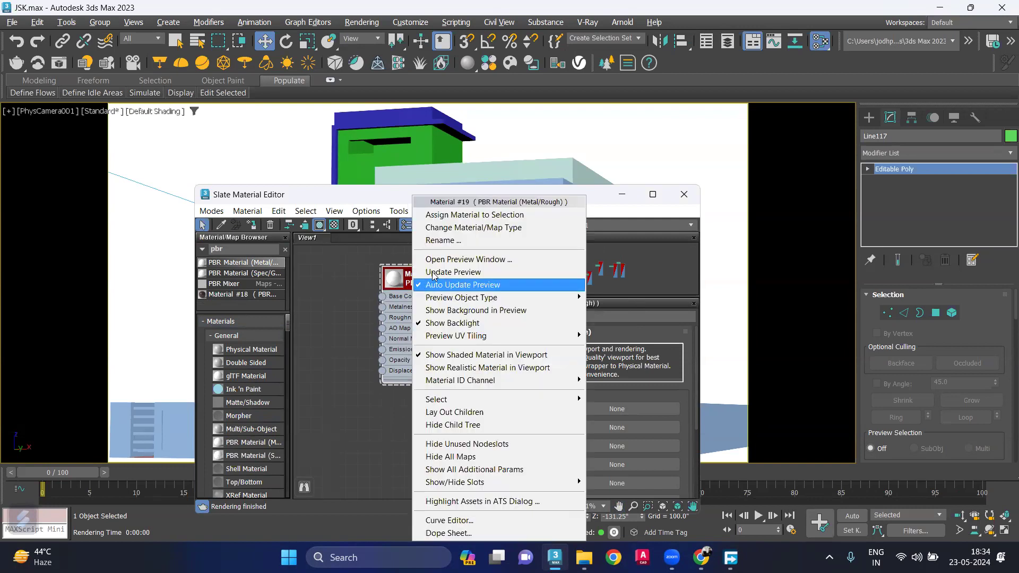
{"action": "left_click", "coordinate": [451, 214]}
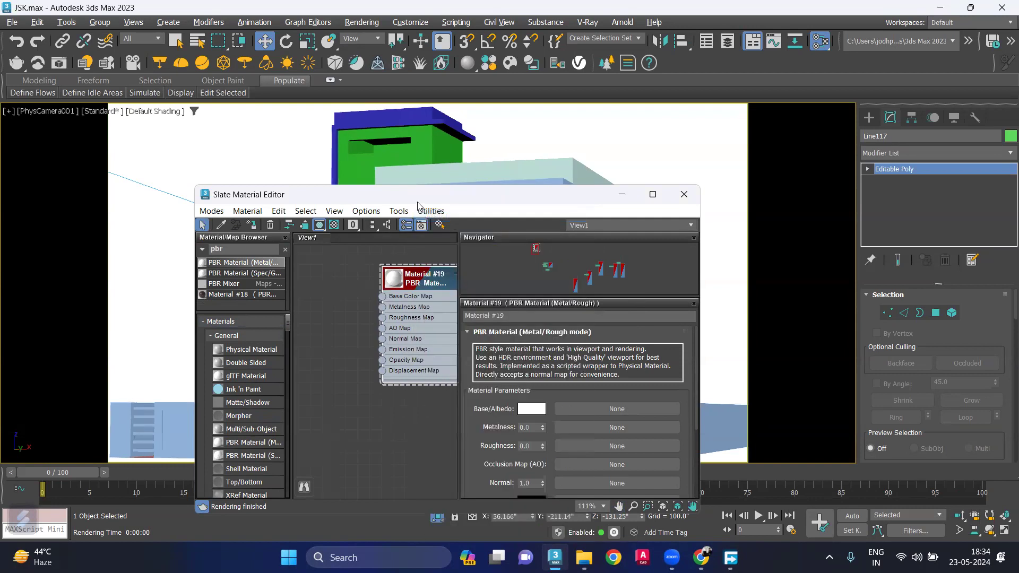
{"action": "left_click_drag", "start_coordinate": [418, 203], "coordinate": [717, 192]}
{"action": "scroll", "coordinate": [683, 292], "scroll_direction": "up", "scroll_amount": 1}
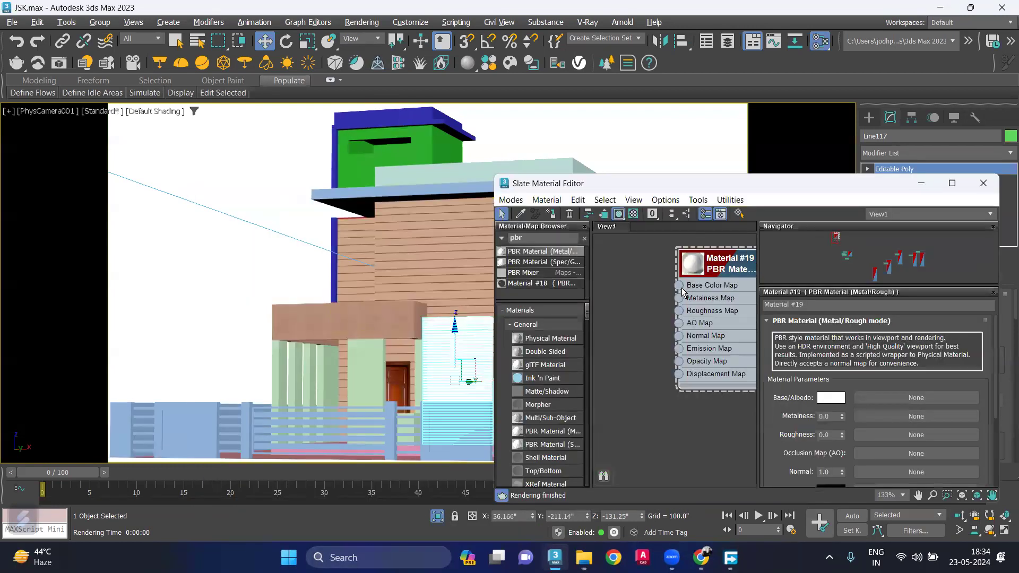
{"action": "left_click_drag", "start_coordinate": [645, 321], "coordinate": [637, 324]}
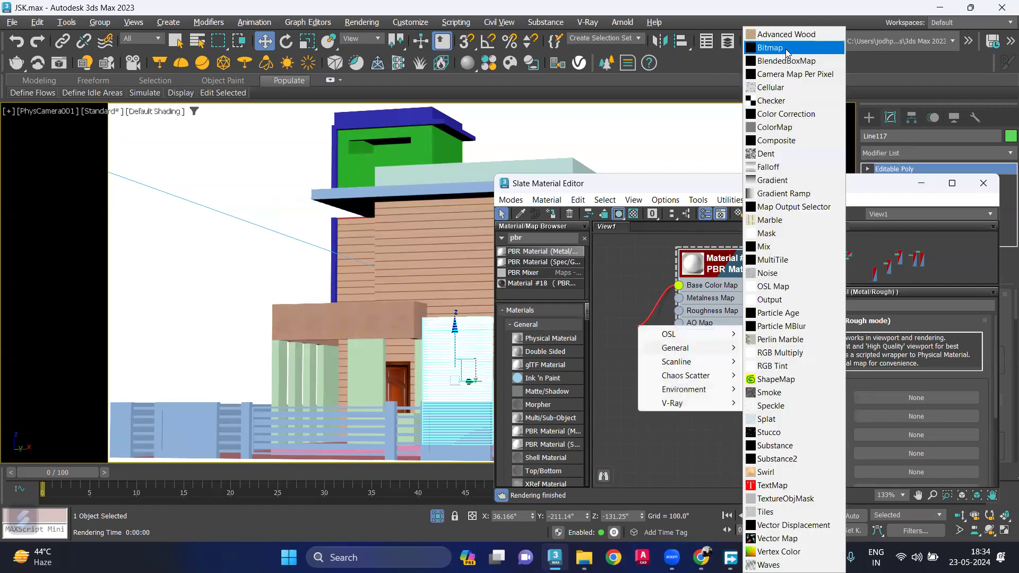
- Load Metal029_4K-JPG_Color from E:\Metal029_4K-JPG as the Base Color bitmap, Map #10
{"action": "mouse_move", "coordinate": [674, 348]}
{"action": "left_click", "coordinate": [764, 41]}
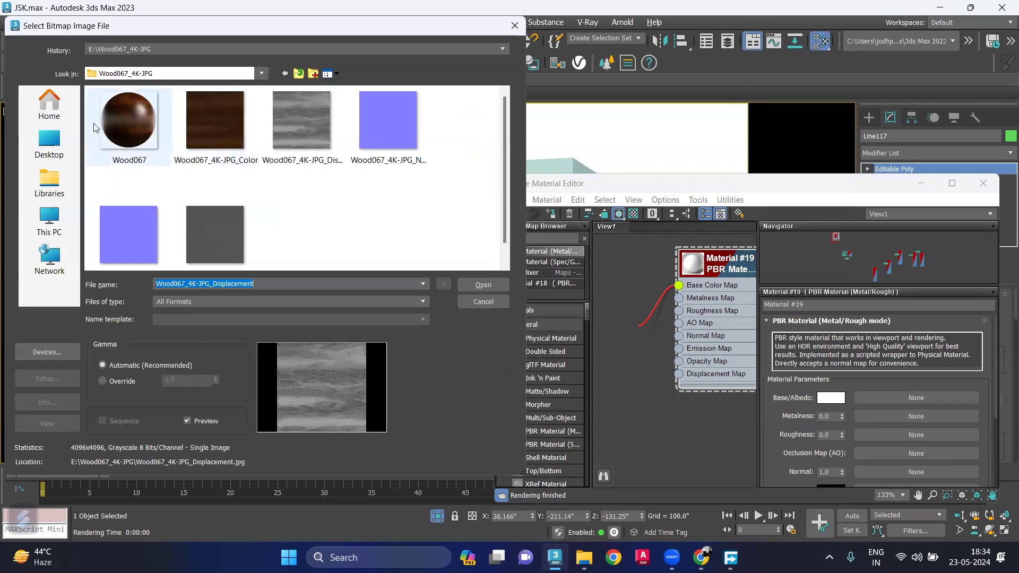
{"action": "left_click", "coordinate": [262, 73]}
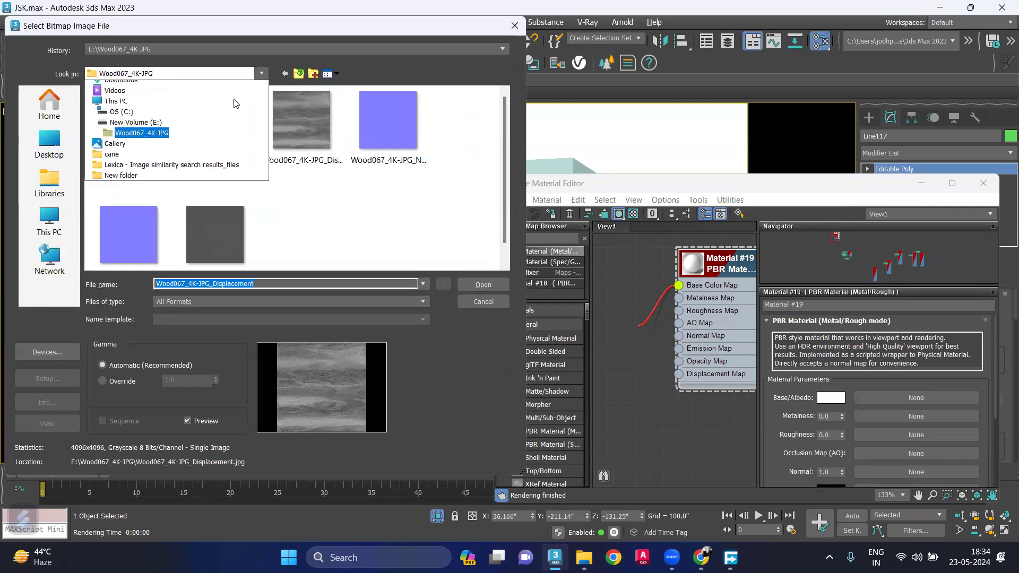
{"action": "left_click", "coordinate": [143, 235]}
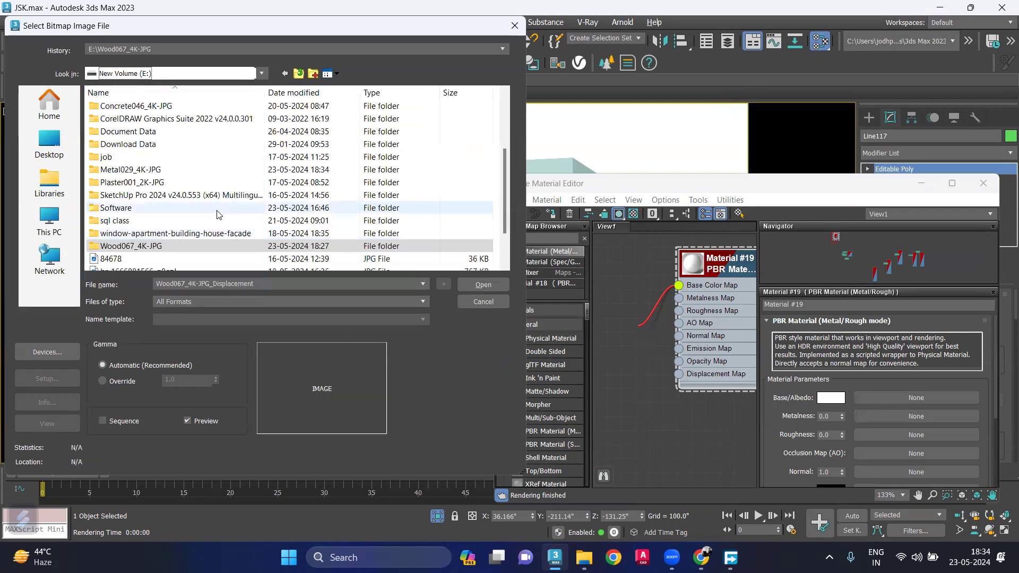
{"action": "double_click", "coordinate": [133, 169]}
{"action": "left_click", "coordinate": [194, 132]}
{"action": "left_click", "coordinate": [481, 285]}
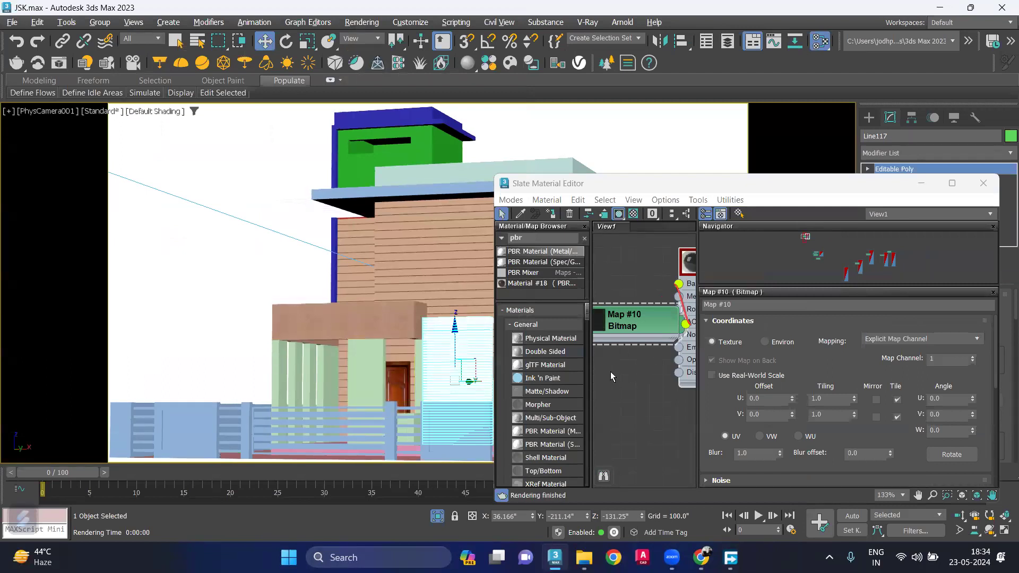
{"action": "left_click_drag", "start_coordinate": [619, 325], "coordinate": [577, 310]}
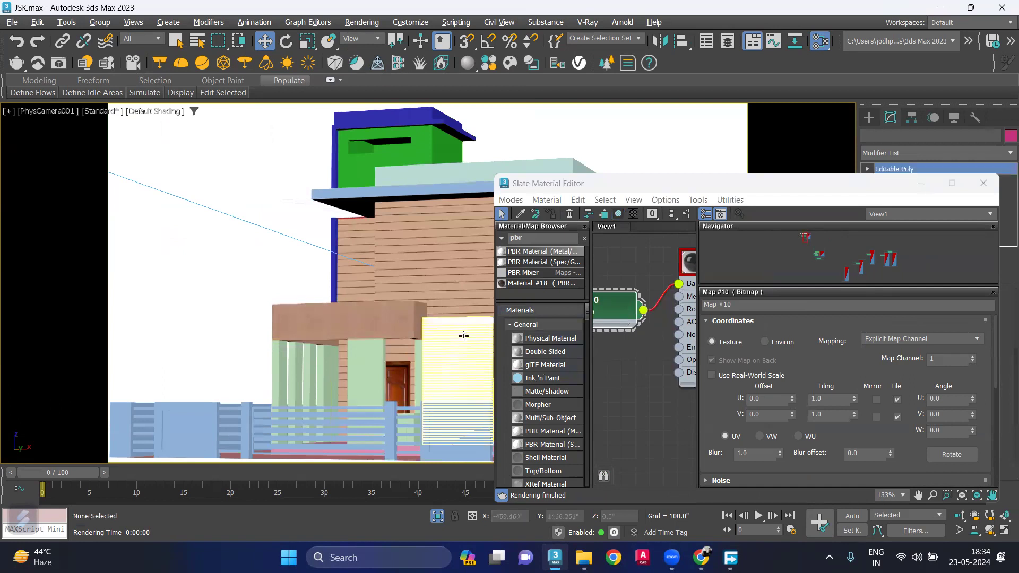
{"action": "left_click_drag", "start_coordinate": [600, 299], "coordinate": [596, 301]}
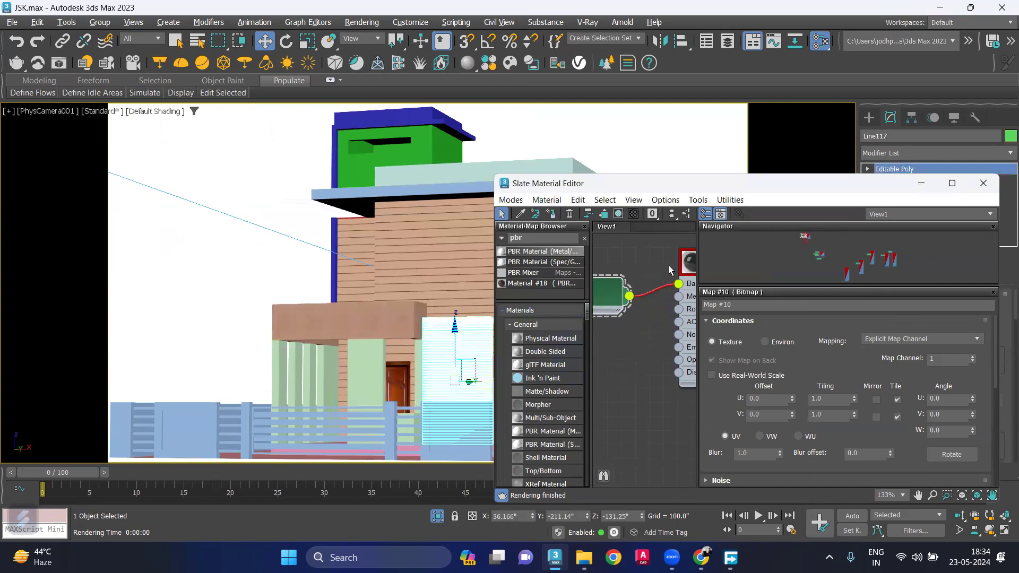
- Reassign Material #19 to the selected screen
{"action": "right_click", "coordinate": [688, 265]}
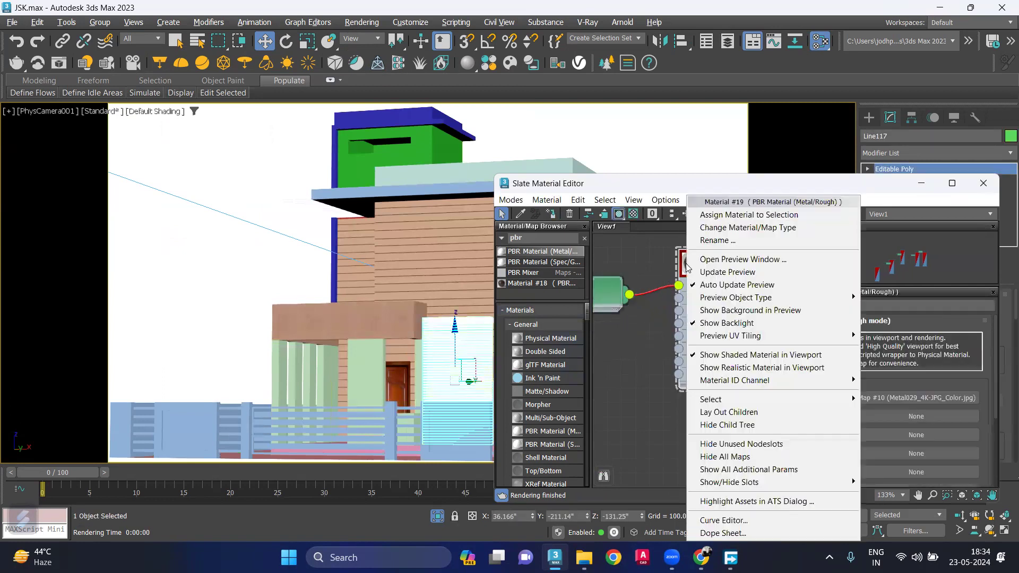
{"action": "left_click", "coordinate": [714, 230]}
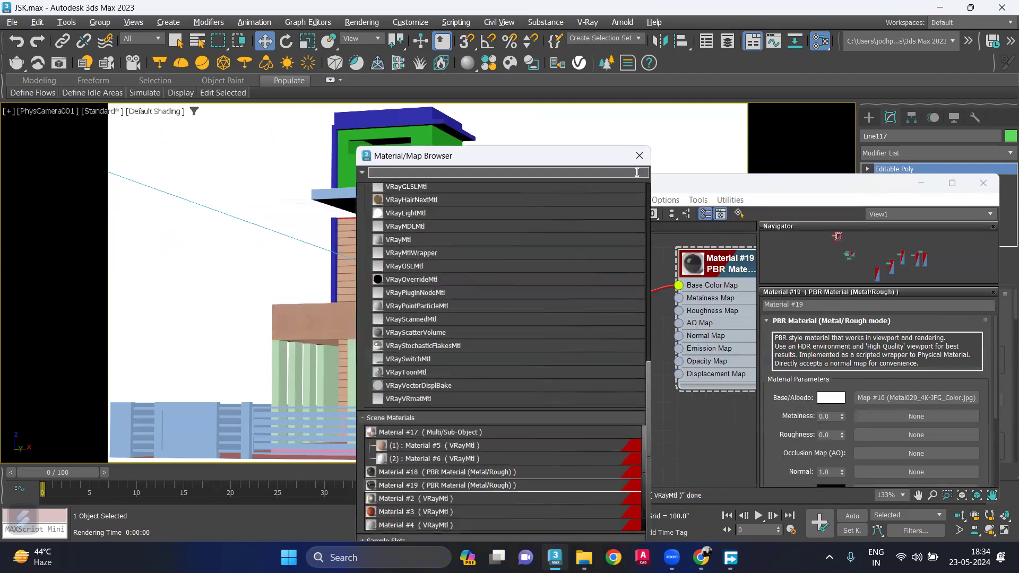
{"action": "left_click", "coordinate": [639, 156]}
{"action": "right_click", "coordinate": [711, 262]}
{"action": "left_click", "coordinate": [764, 214]}
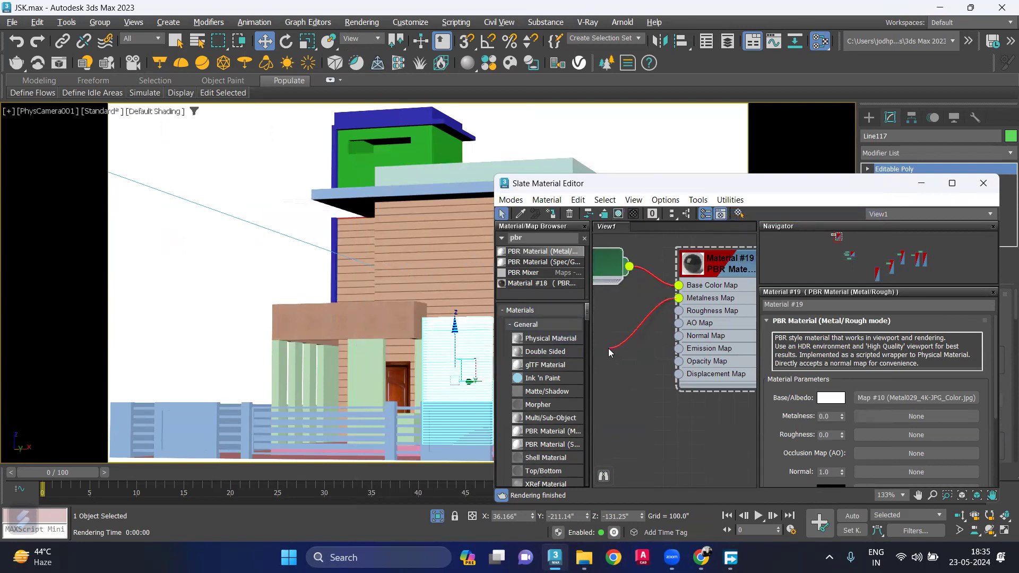
{"action": "left_click_drag", "start_coordinate": [610, 352], "coordinate": [606, 350]}
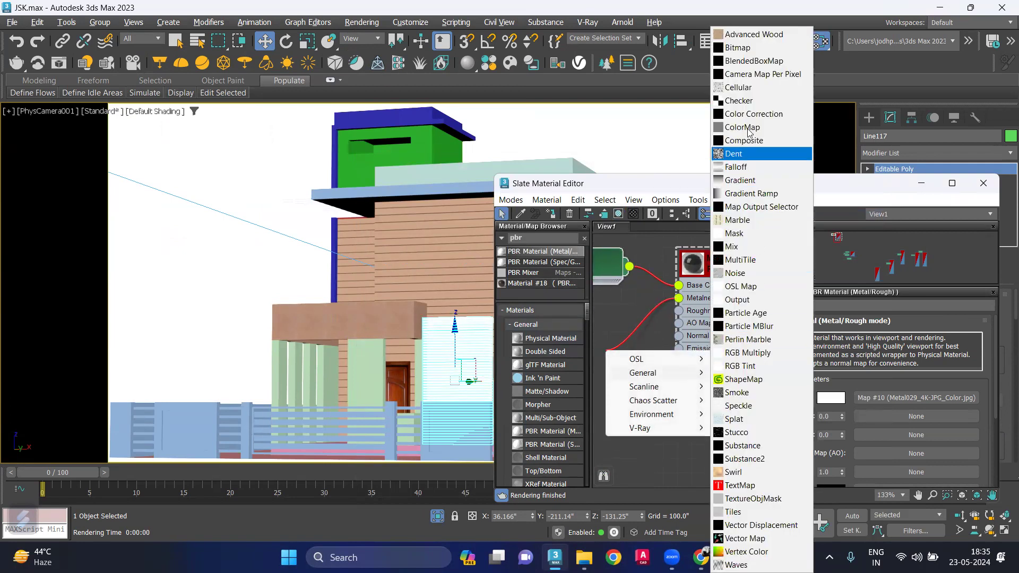
- Wire Metal029_4K-JPG_Roughness as Map #11 into Roughness, keeping Color on Base Color
{"action": "left_click", "coordinate": [740, 48]}
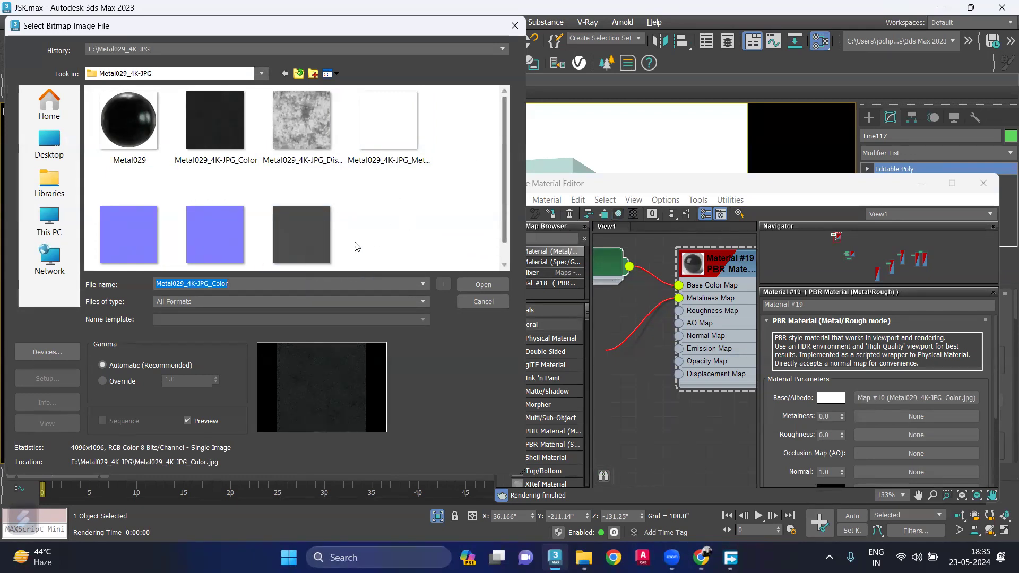
{"action": "left_click", "coordinate": [306, 241]}
{"action": "left_click", "coordinate": [483, 290]}
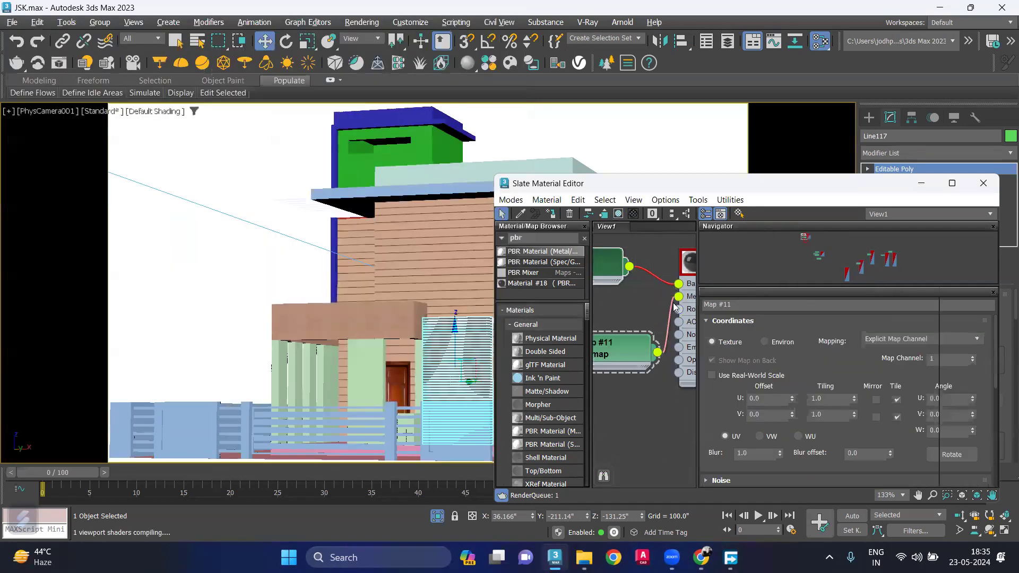
{"action": "left_click", "coordinate": [677, 310]}
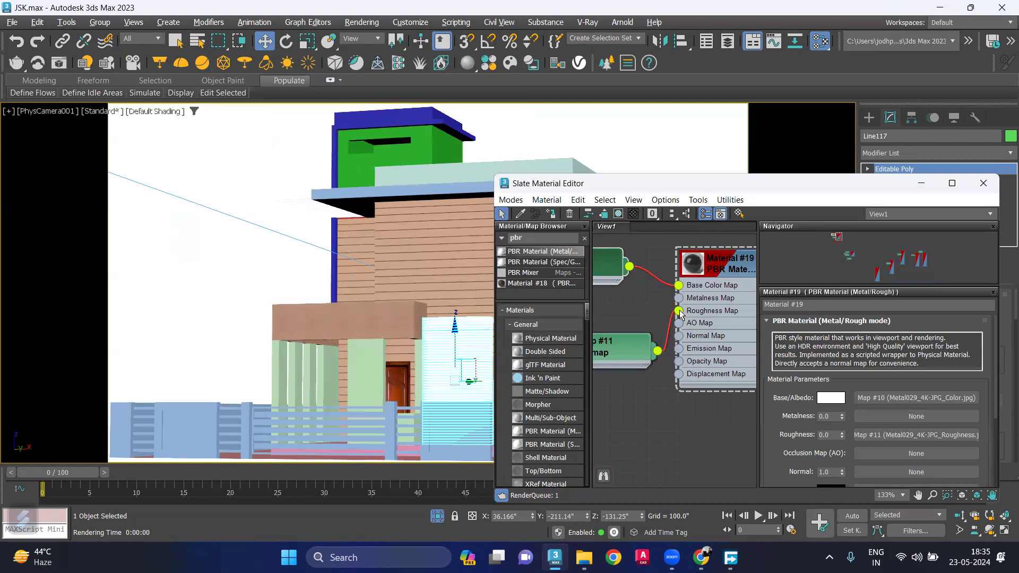
{"action": "left_click_drag", "start_coordinate": [634, 350], "coordinate": [611, 331]}
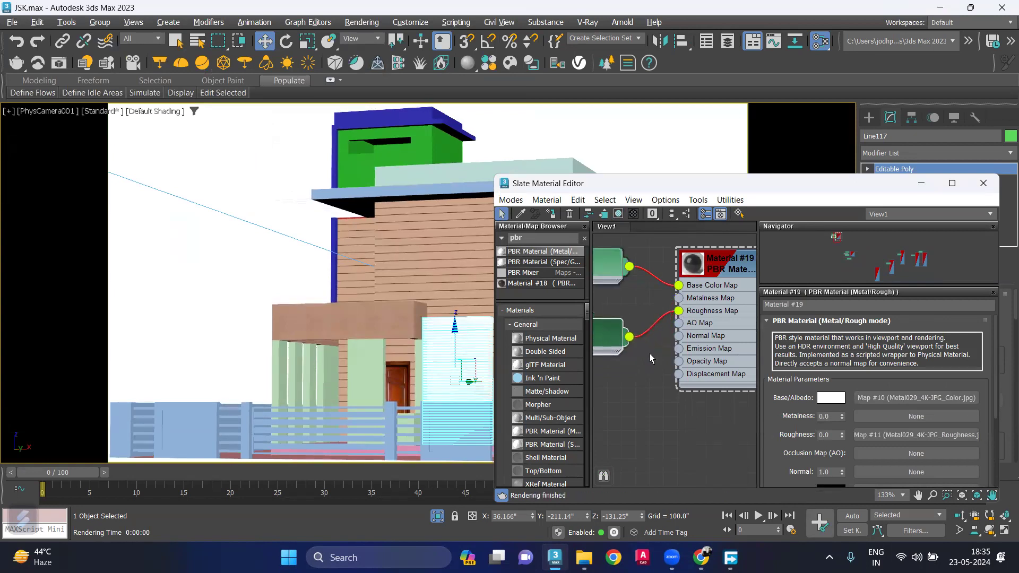
{"action": "left_click_drag", "start_coordinate": [679, 285], "coordinate": [675, 299]}
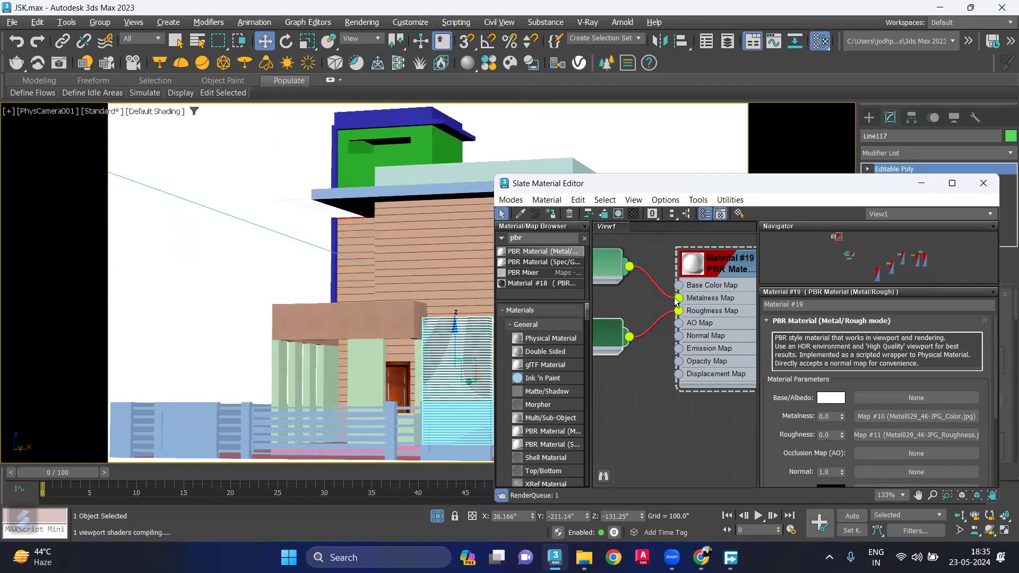
{"action": "left_click_drag", "start_coordinate": [675, 299], "coordinate": [679, 287]}
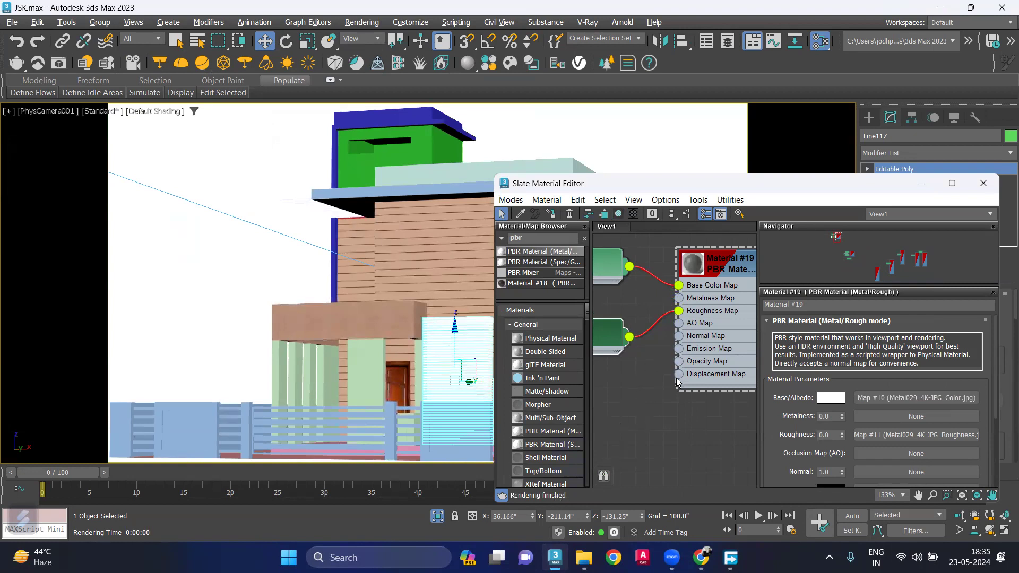
- Connect Metal029_4K-JPG_Displacement as bitmap Map #12 to the Displacement input
{"action": "left_click_drag", "start_coordinate": [679, 374], "coordinate": [624, 433]}
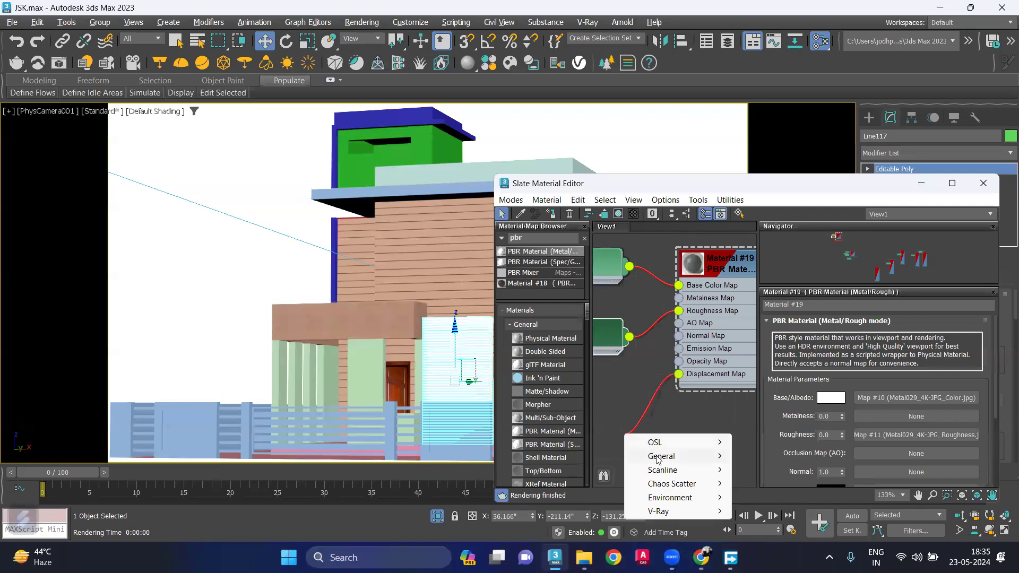
{"action": "left_click", "coordinate": [756, 47]}
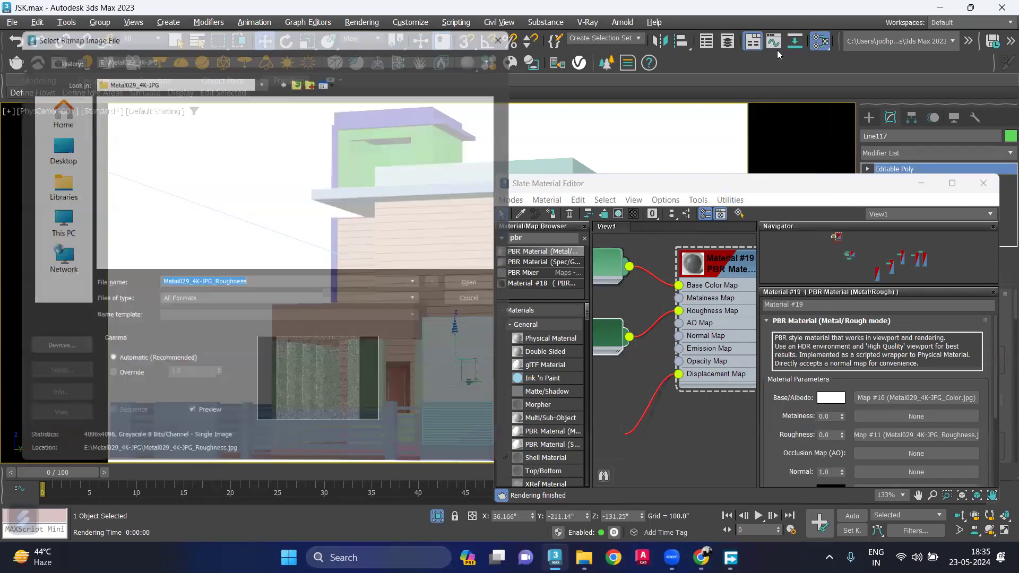
{"action": "left_click", "coordinate": [296, 133]}
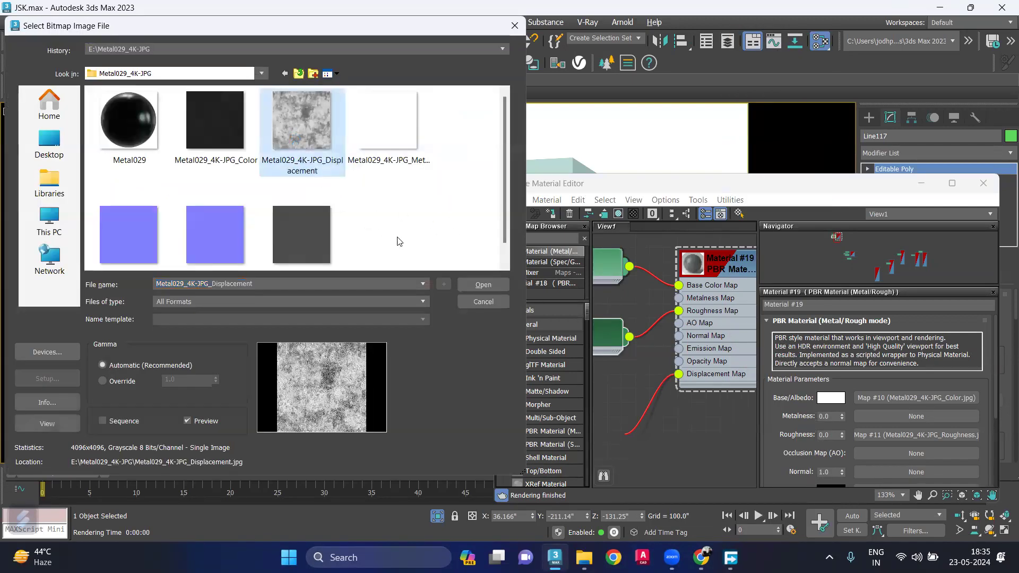
{"action": "left_click", "coordinate": [498, 286]}
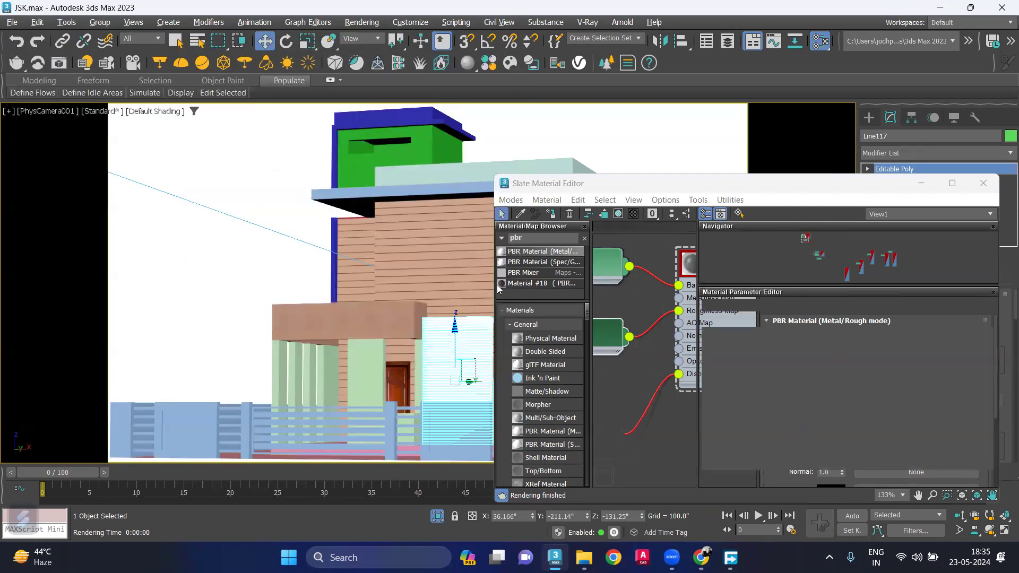
{"action": "left_click_drag", "start_coordinate": [626, 440], "coordinate": [570, 444]}
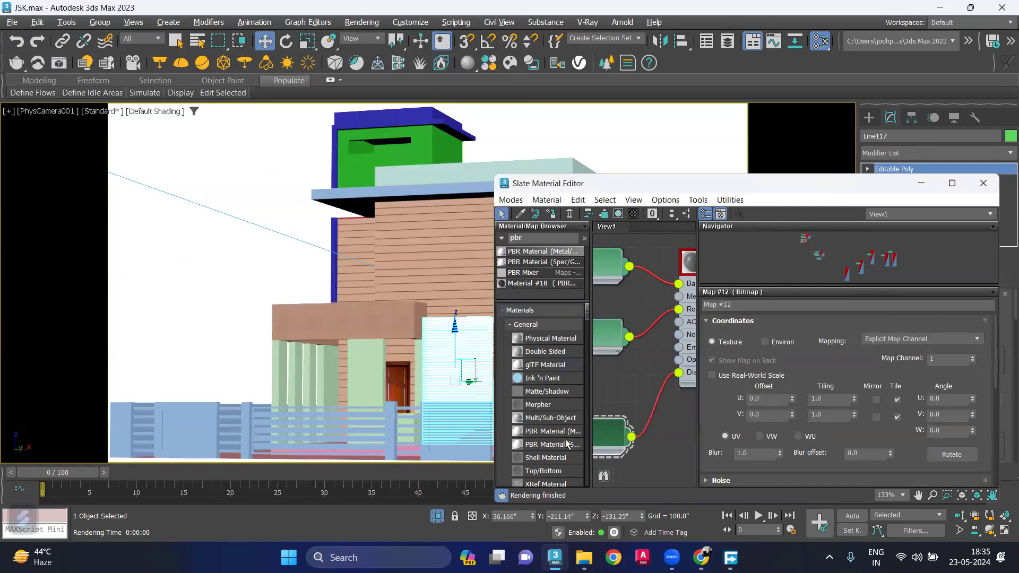
- Create a BlendedBoxMap node, Map #13, from the Normal Map input
{"action": "middle_click_drag", "start_coordinate": [647, 355], "coordinate": [615, 350]}
{"action": "left_click_drag", "start_coordinate": [648, 329], "coordinate": [596, 381]}
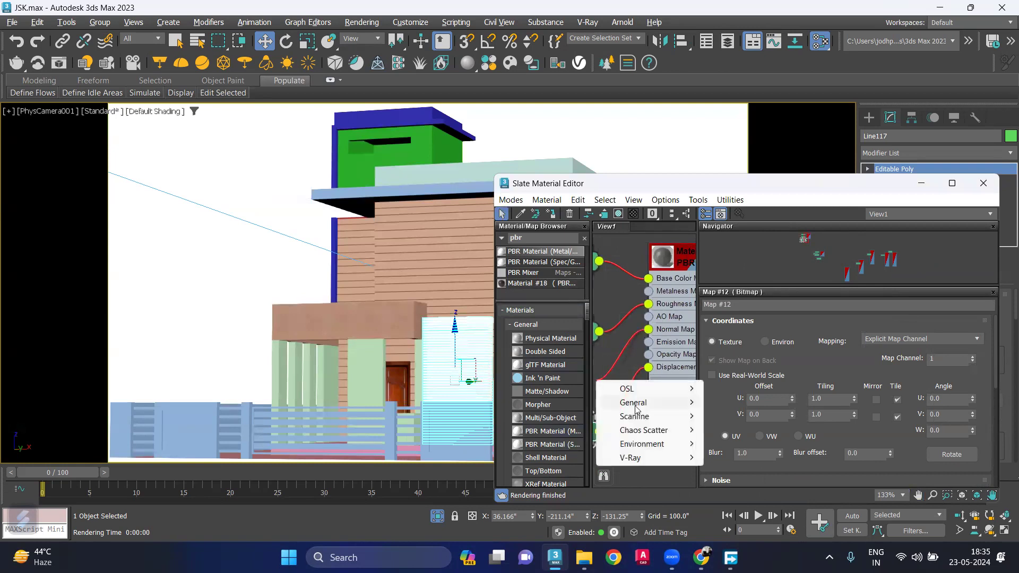
{"action": "mouse_move", "coordinate": [632, 402]}
{"action": "left_click", "coordinate": [746, 61]}
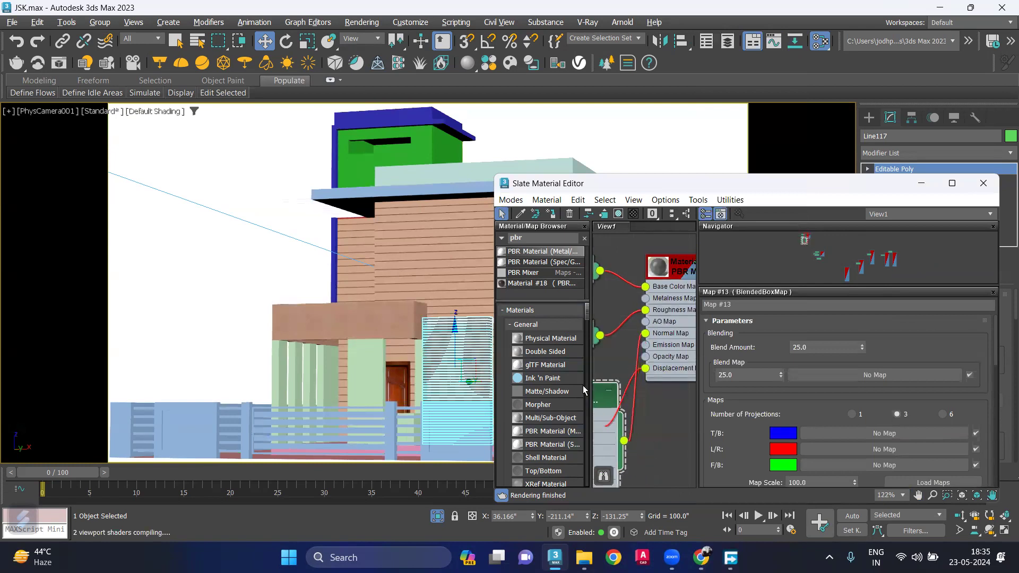
{"action": "mouse_move", "coordinate": [621, 364]}
{"action": "left_mouse_down"}
{"action": "mouse_move", "coordinate": [656, 328]}
{"action": "mouse_move", "coordinate": [631, 327]}
{"action": "left_mouse_up"}
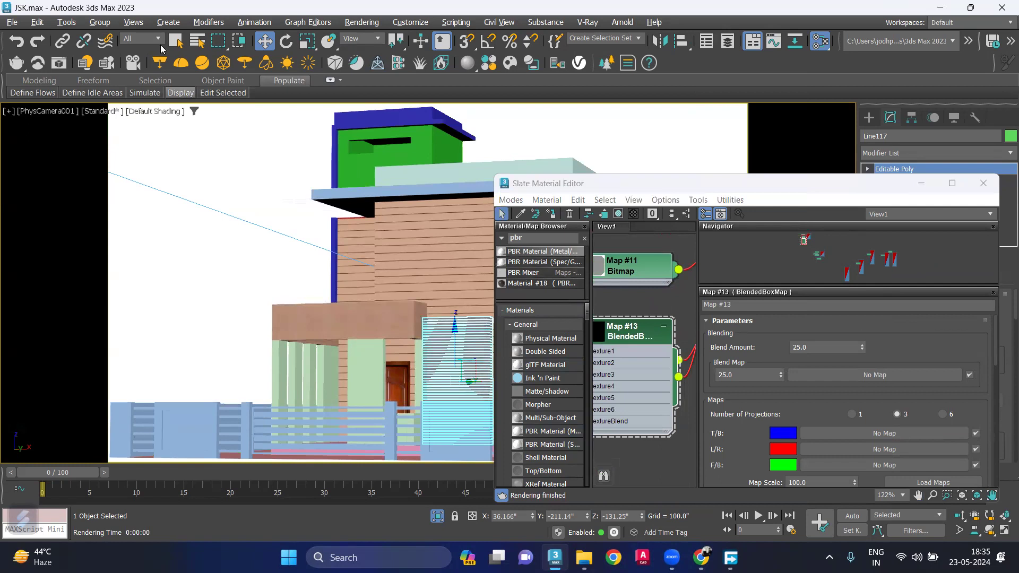
- Delete the stray BlendedBoxMap node
{"action": "left_click", "coordinate": [568, 215]}
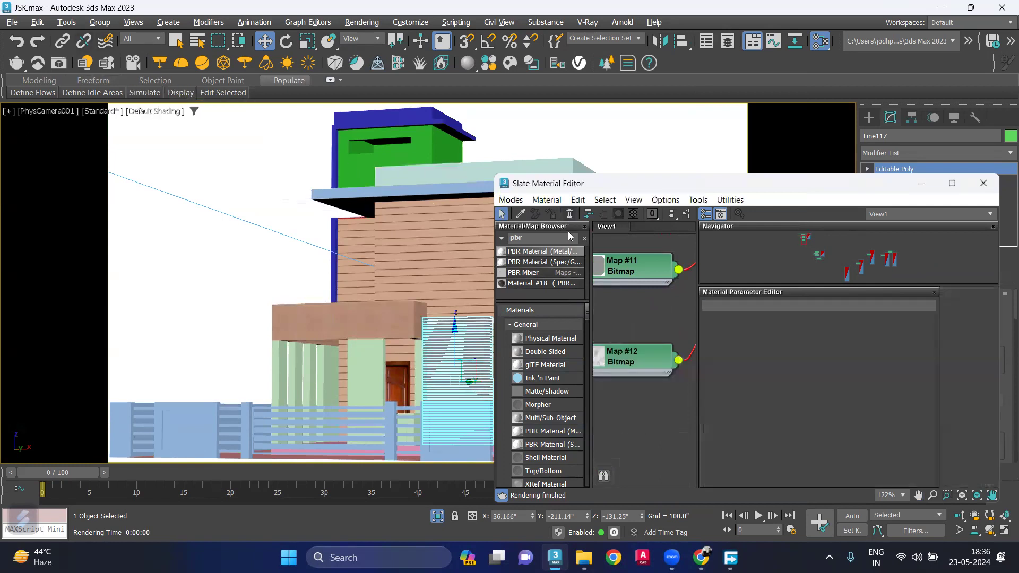
{"action": "scroll", "coordinate": [640, 357], "scroll_direction": "down", "scroll_amount": 2}
{"action": "middle_click_drag", "start_coordinate": [612, 299], "coordinate": [663, 300]}
- Wire Metal029_4K-JPG_NormalGL as bitmap Map #14 into the Normal Map input
{"action": "right_click", "coordinate": [614, 341]}
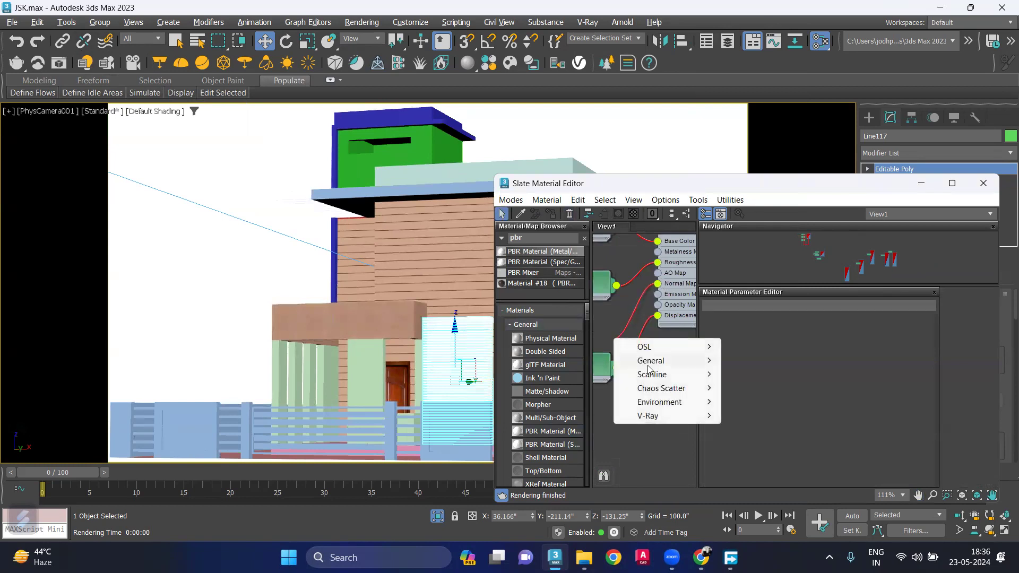
{"action": "mouse_move", "coordinate": [651, 361]}
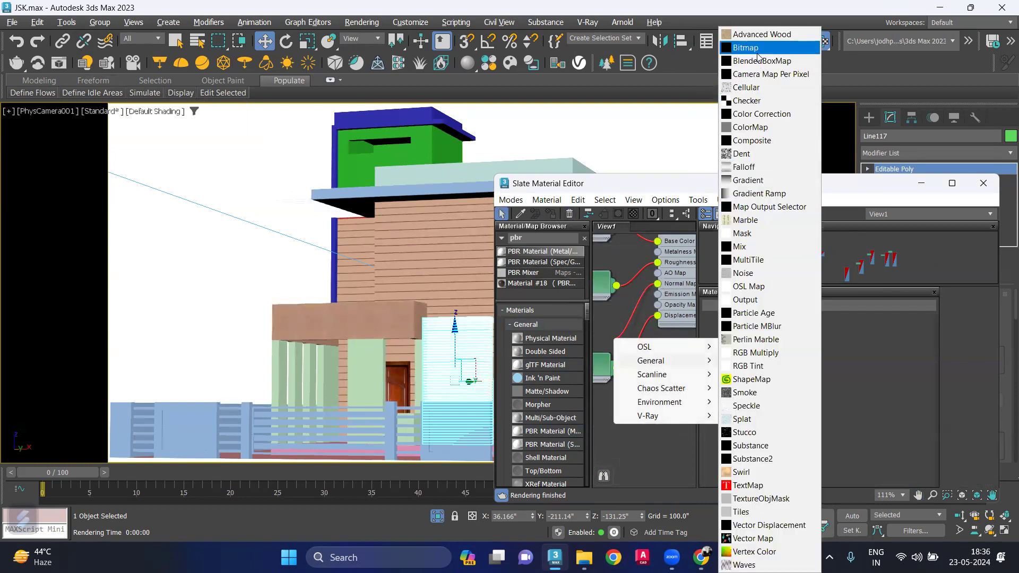
{"action": "left_click", "coordinate": [758, 51]}
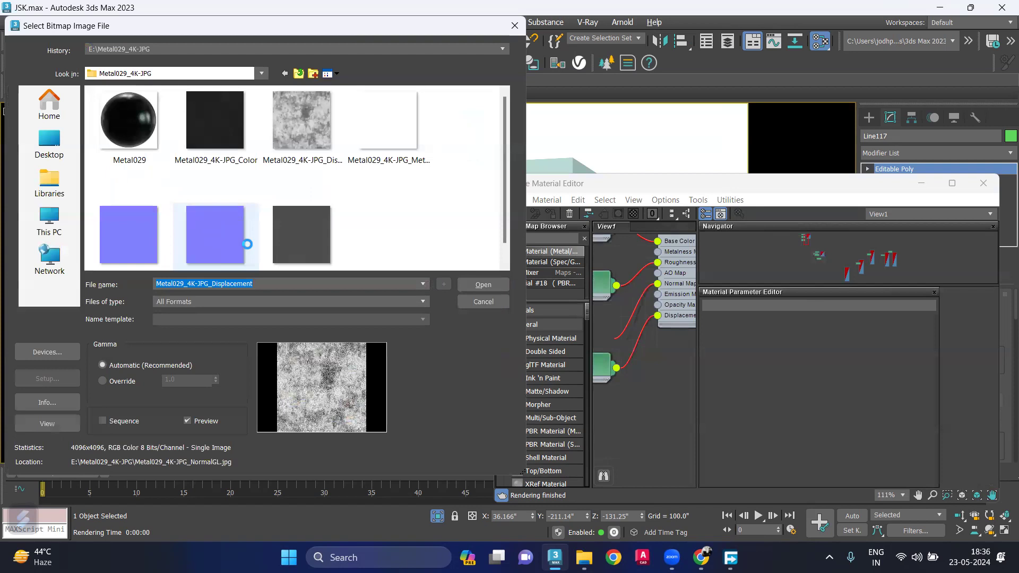
{"action": "left_click", "coordinate": [481, 284]}
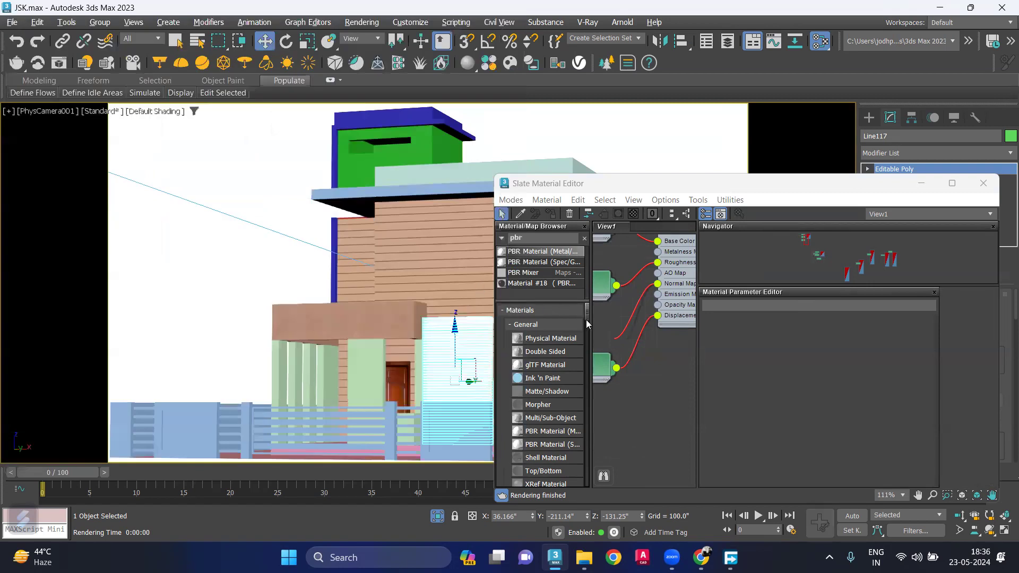
{"action": "middle_click_drag", "start_coordinate": [594, 333], "coordinate": [676, 363]}
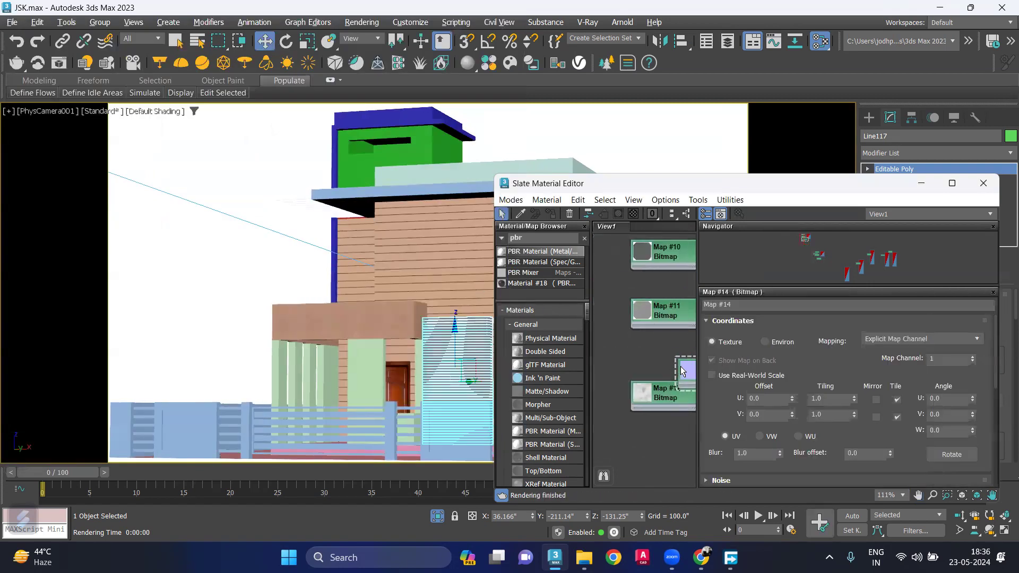
{"action": "left_click_drag", "start_coordinate": [691, 371], "coordinate": [621, 354]}
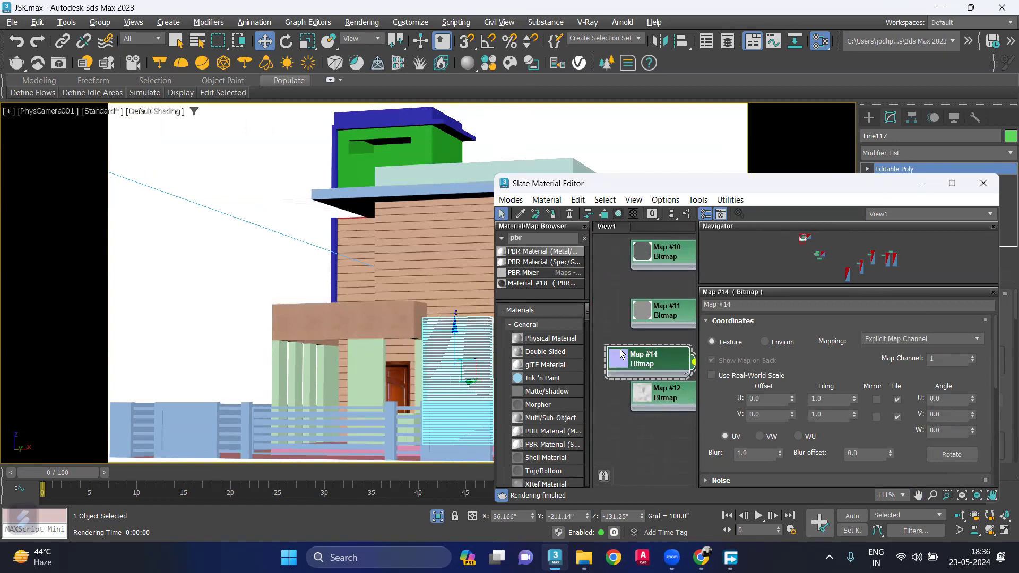
{"action": "middle_click_drag", "start_coordinate": [635, 291], "coordinate": [652, 304]}
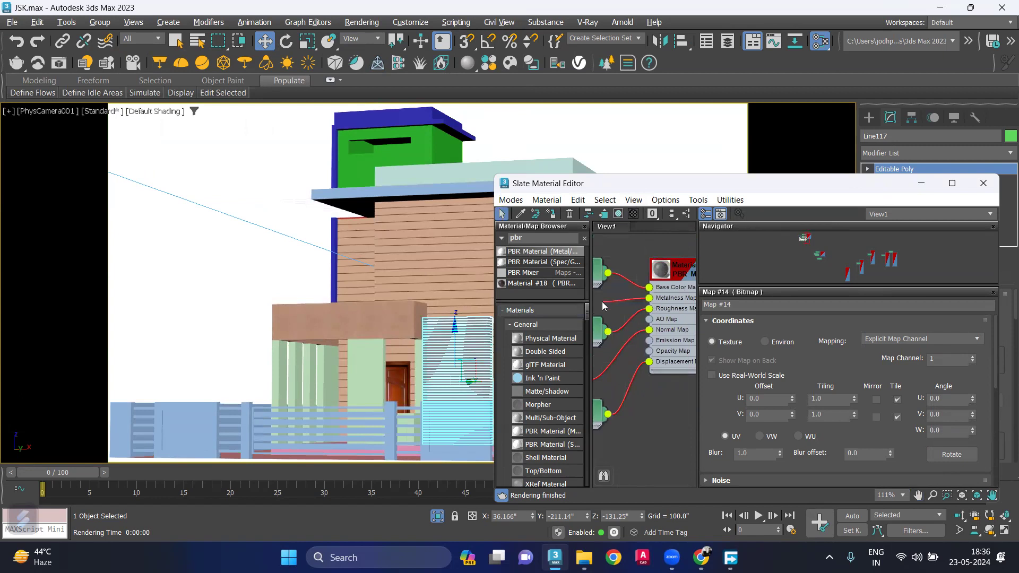
- Connect Metal029_4K-JPG_Metalness as bitmap Map #15 to the Metalness input
{"action": "left_click_drag", "start_coordinate": [648, 298], "coordinate": [605, 303]}
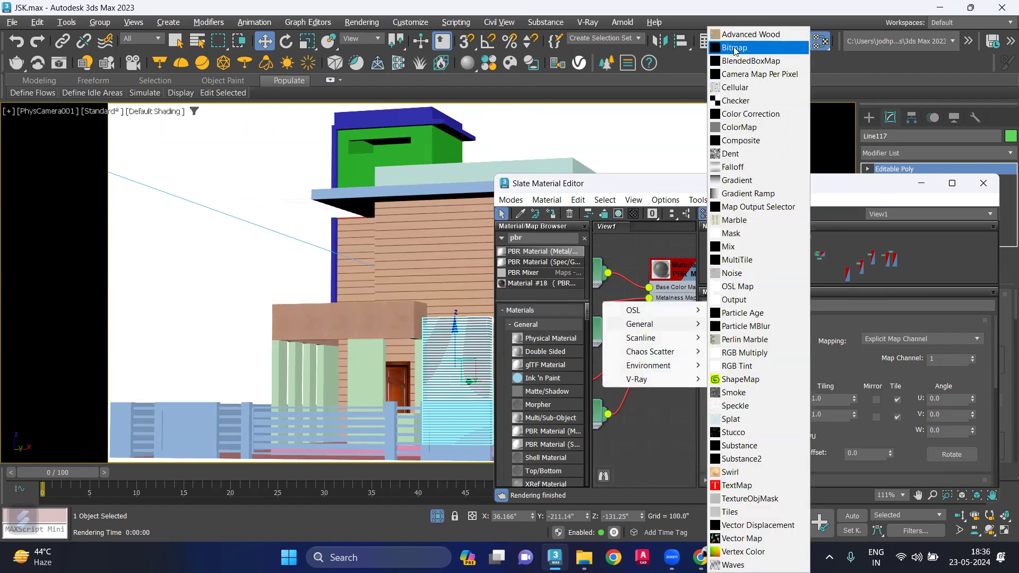
{"action": "mouse_move", "coordinate": [639, 323]}
{"action": "left_click", "coordinate": [736, 52]}
{"action": "left_click", "coordinate": [428, 149]}
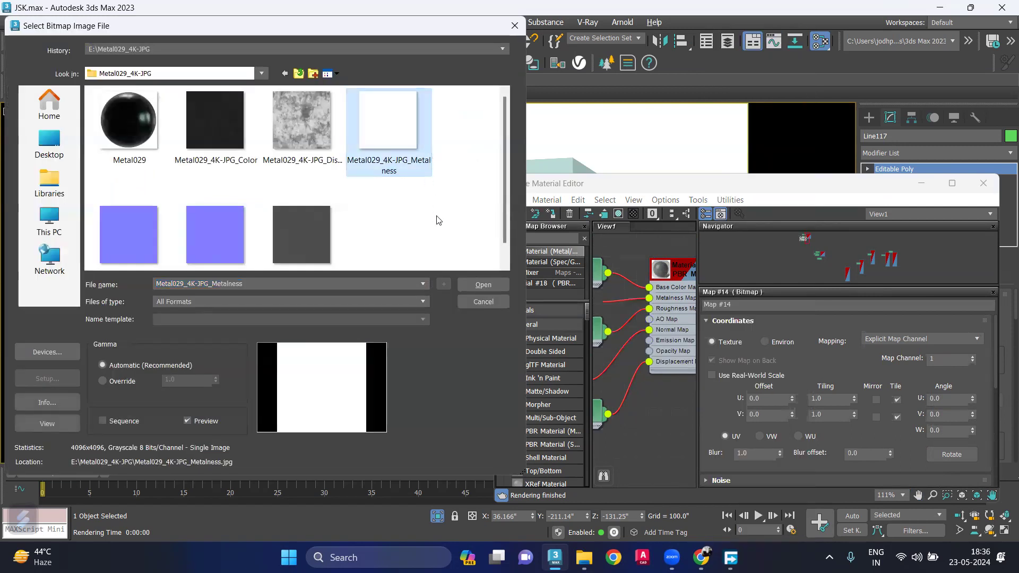
{"action": "left_click", "coordinate": [483, 284]}
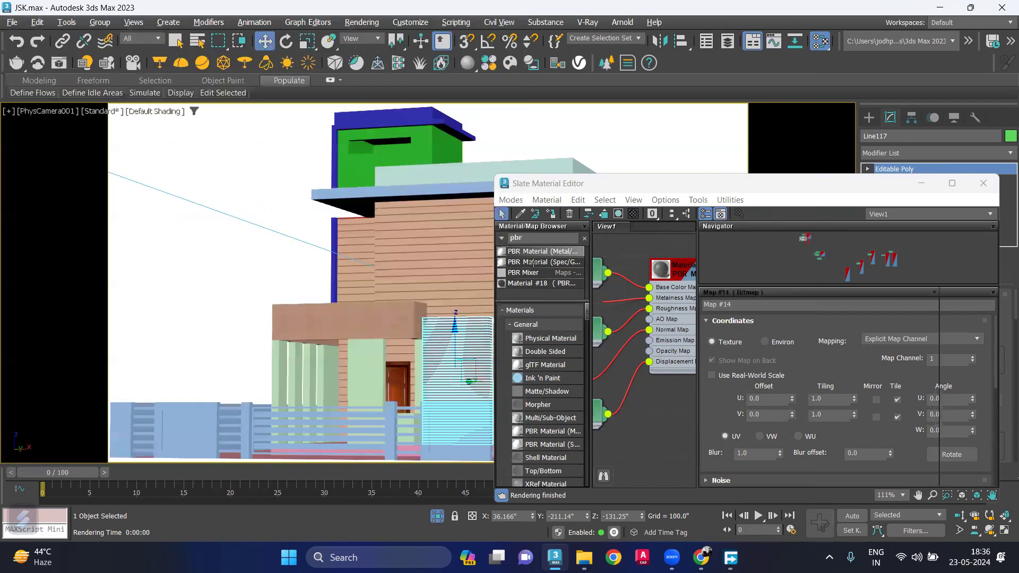
- Line up the bitmap nodes in a column beside Material #19
{"action": "middle_click_drag", "start_coordinate": [615, 300], "coordinate": [638, 268]}
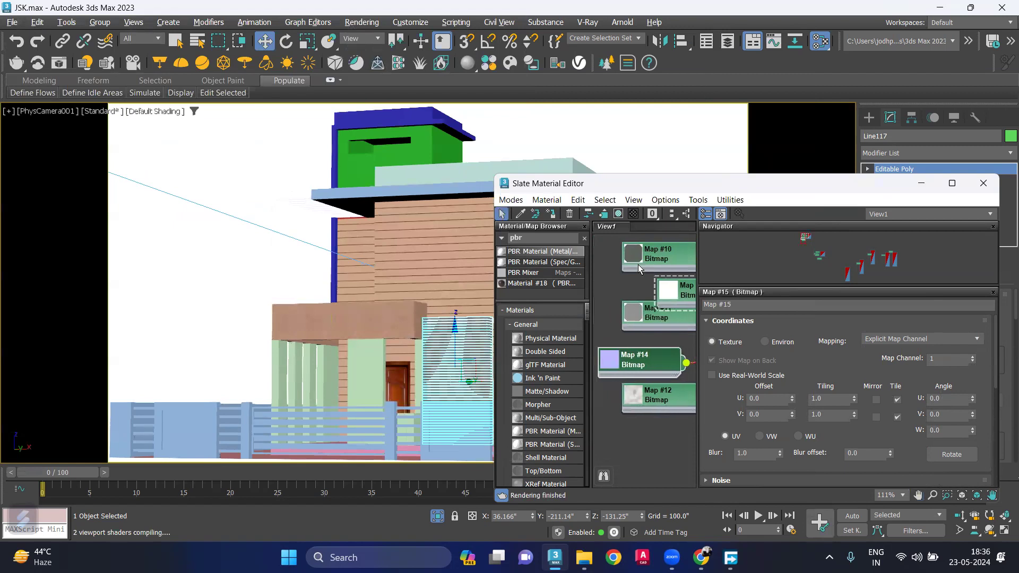
{"action": "left_click_drag", "start_coordinate": [642, 287], "coordinate": [603, 278]}
{"action": "left_click_drag", "start_coordinate": [631, 358], "coordinate": [608, 335]}
{"action": "left_click_drag", "start_coordinate": [650, 395], "coordinate": [617, 393]}
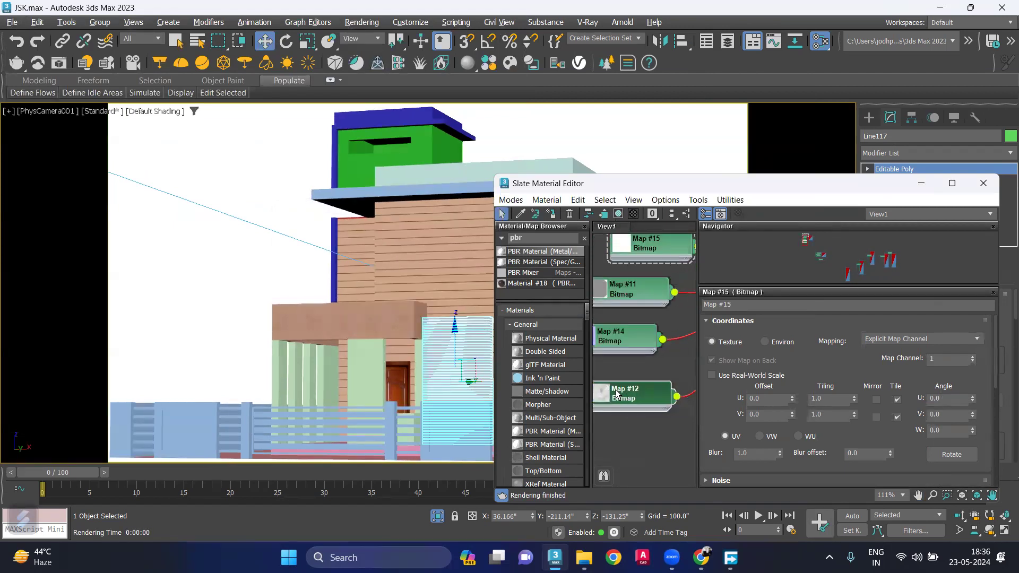
{"action": "scroll", "coordinate": [617, 394], "scroll_direction": "down", "scroll_amount": 2}
{"action": "middle_click_drag", "start_coordinate": [634, 447], "coordinate": [618, 462]}
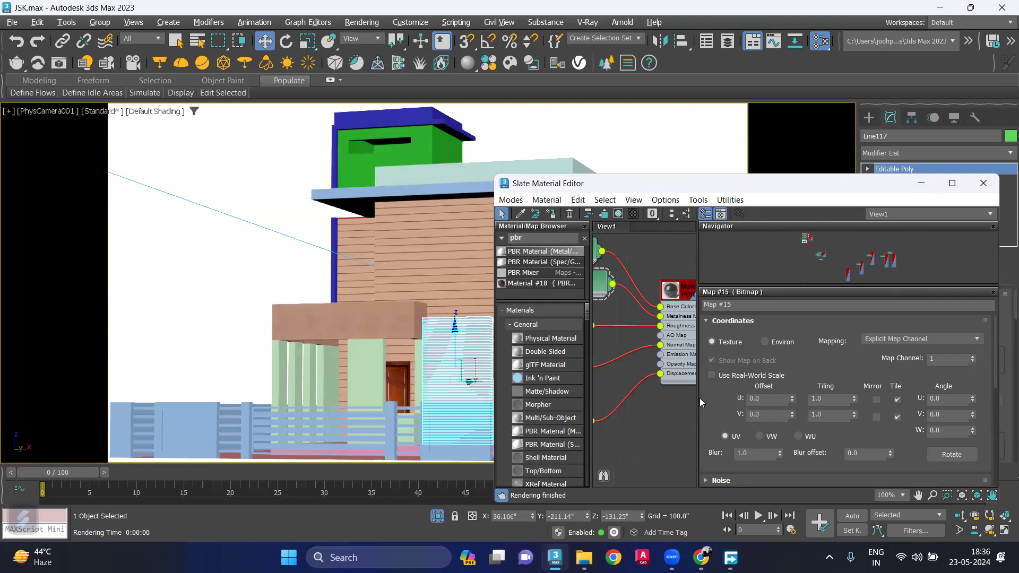
- Render the house in V-Ray and zoom in on the dark grey Metal029 louvered screen
{"action": "left_click", "coordinate": [983, 183]}
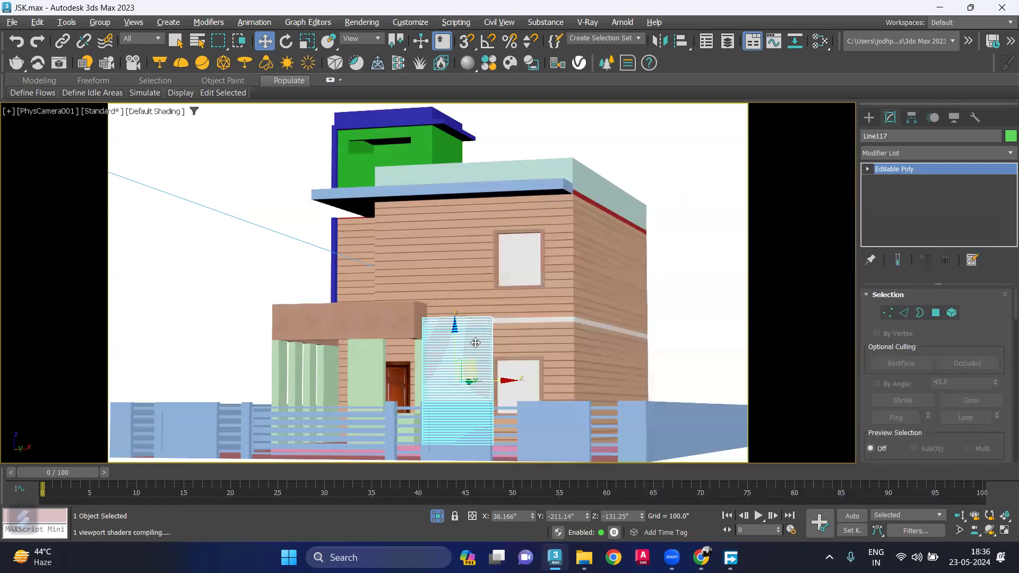
{"action": "key", "text": "shift+q"}
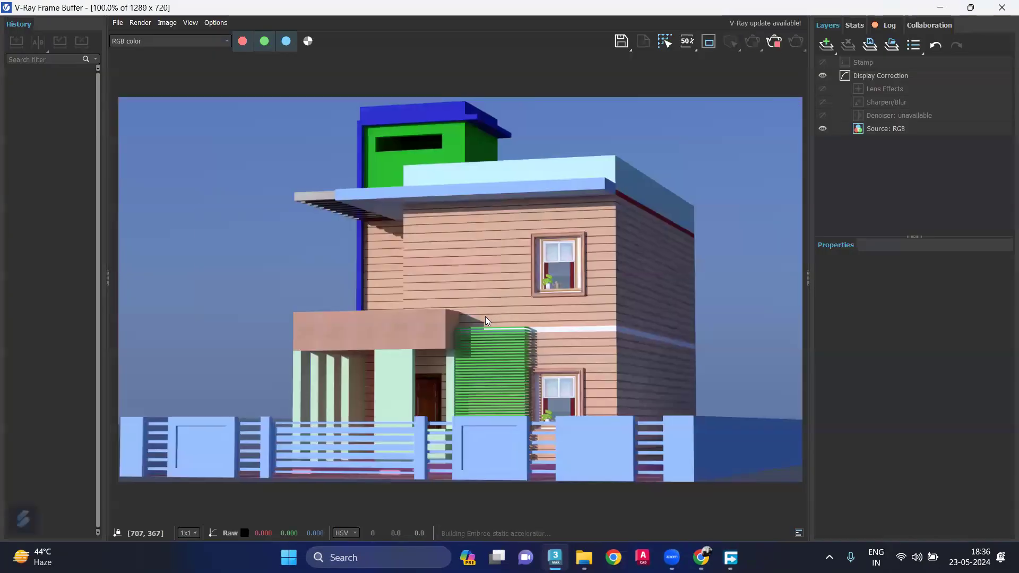
{"action": "scroll", "coordinate": [498, 397], "scroll_direction": "up", "scroll_amount": 1}
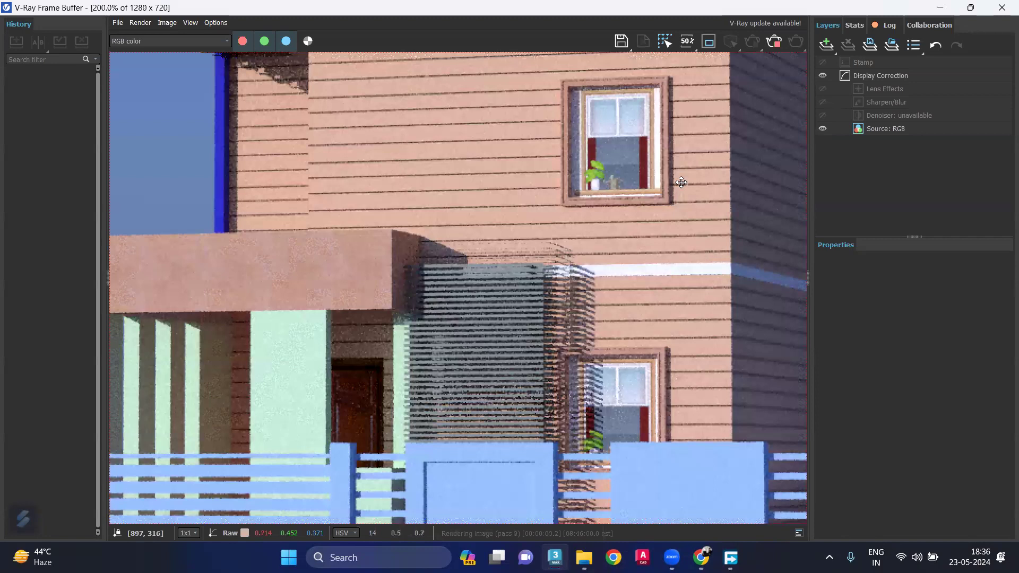
{"action": "left_click", "coordinate": [754, 42]}
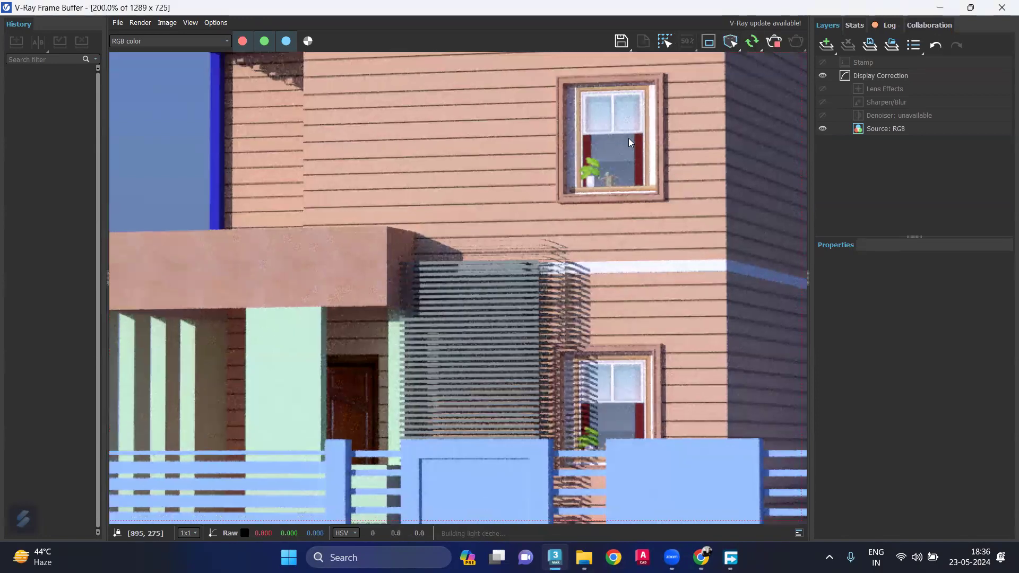
{"action": "scroll", "coordinate": [488, 300], "scroll_direction": "up", "scroll_amount": 2}
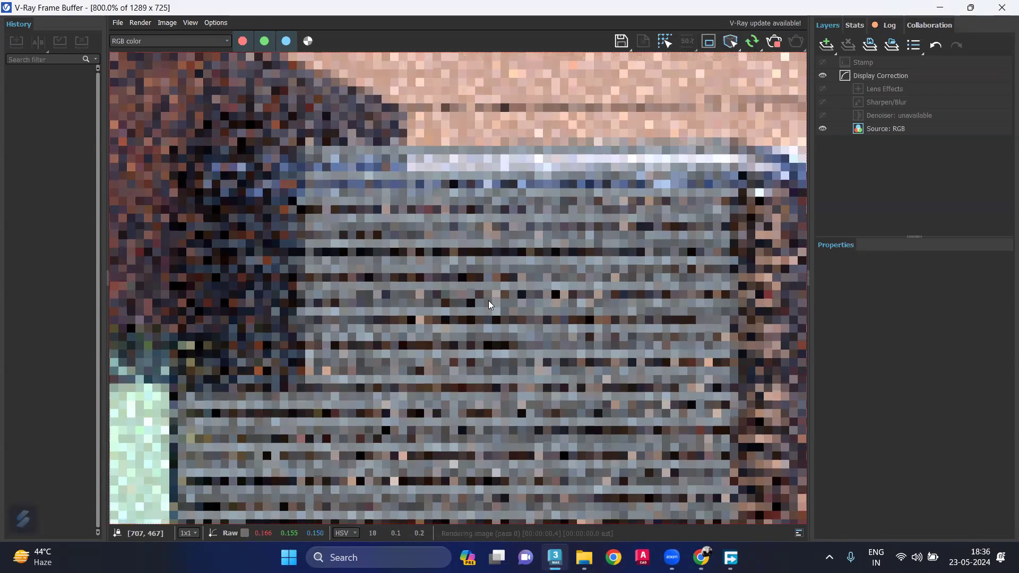
{"action": "scroll", "coordinate": [489, 300], "scroll_direction": "down", "scroll_amount": 2}
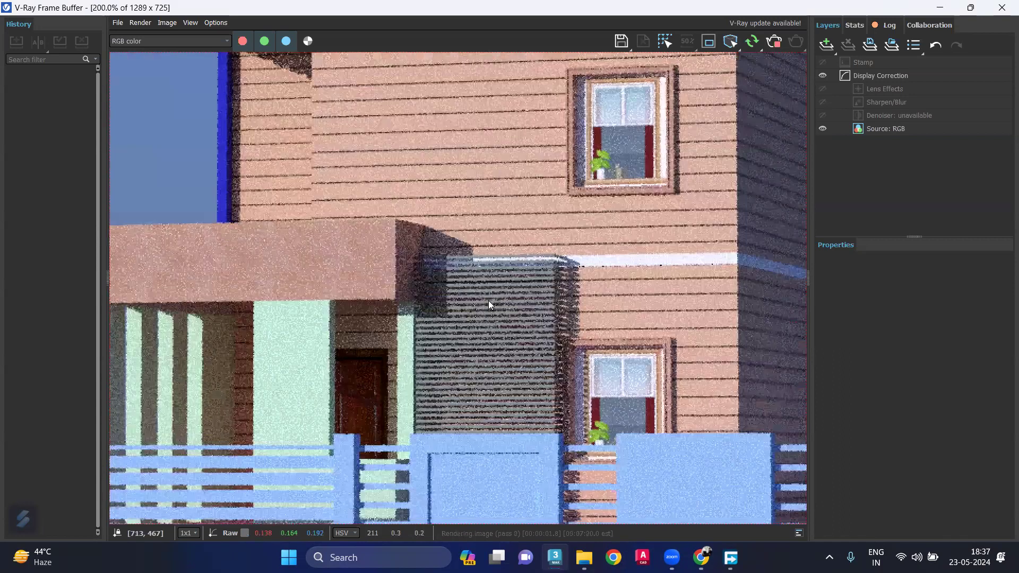
{"action": "scroll", "coordinate": [489, 301], "scroll_direction": "up", "scroll_amount": 1}
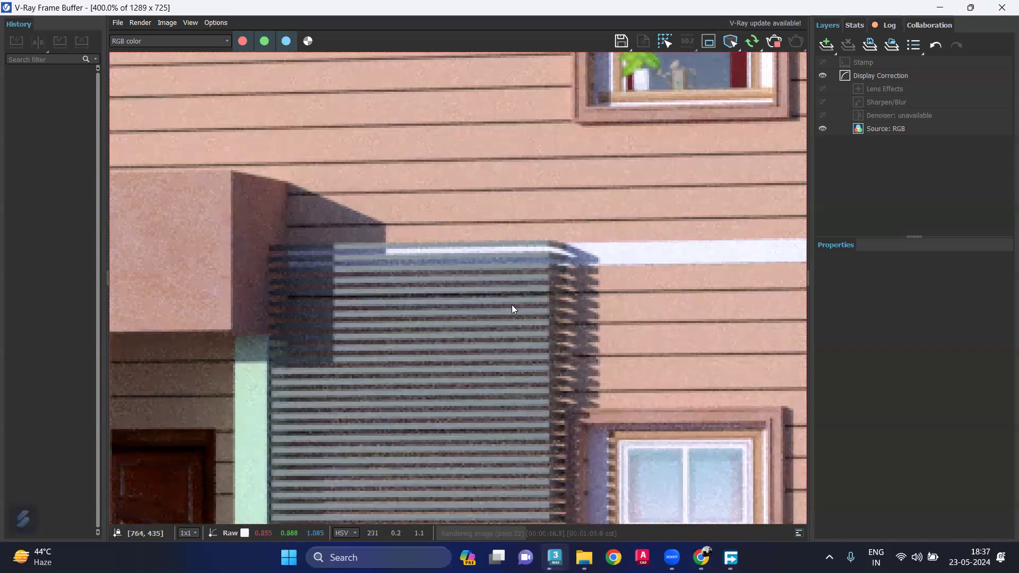
{"action": "scroll", "coordinate": [502, 361], "scroll_direction": "down", "scroll_amount": 2}
{"action": "scroll", "coordinate": [499, 348], "scroll_direction": "down", "scroll_amount": 2}
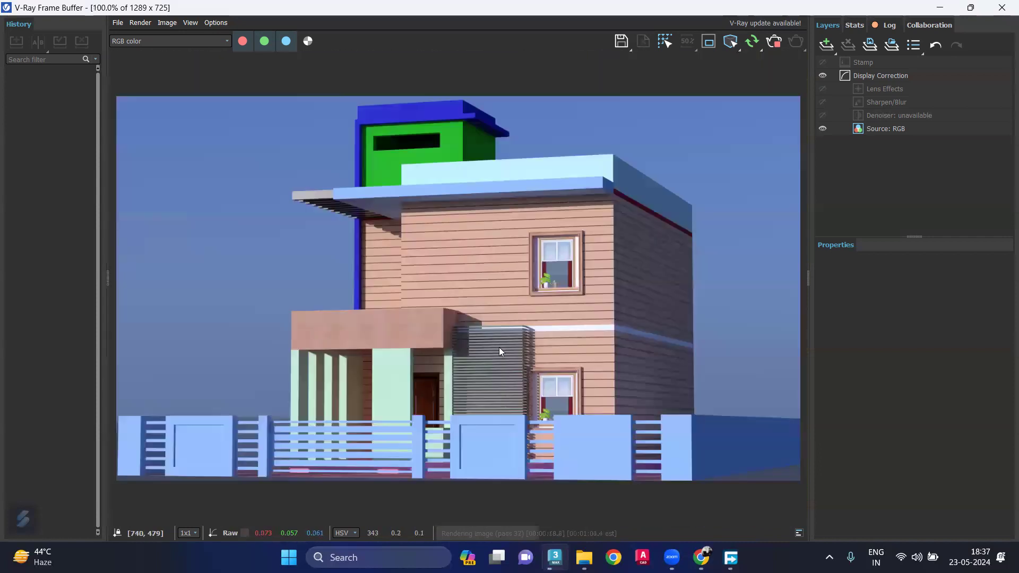